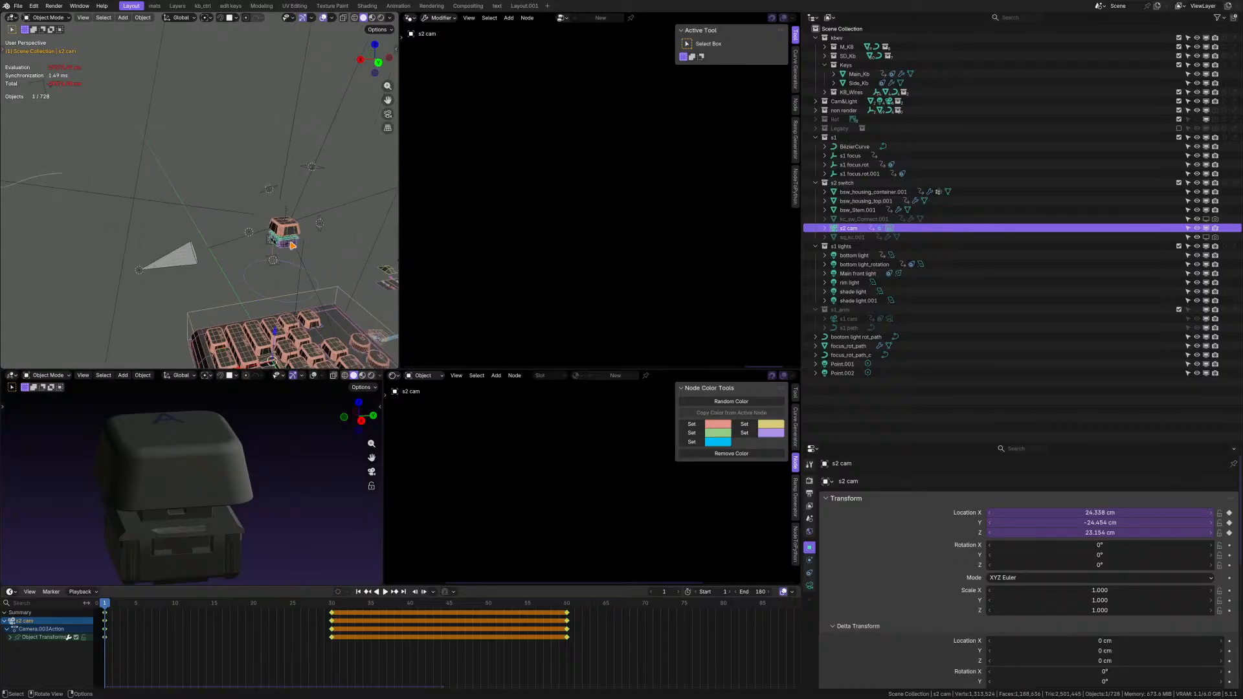
# Select the Main_Kb keyboard object in the upper 3D viewport.
pyautogui.moveTo(243, 224); pyautogui.dragTo(29, 103, button='middle')
pyautogui.scroll(4, 238, 304)
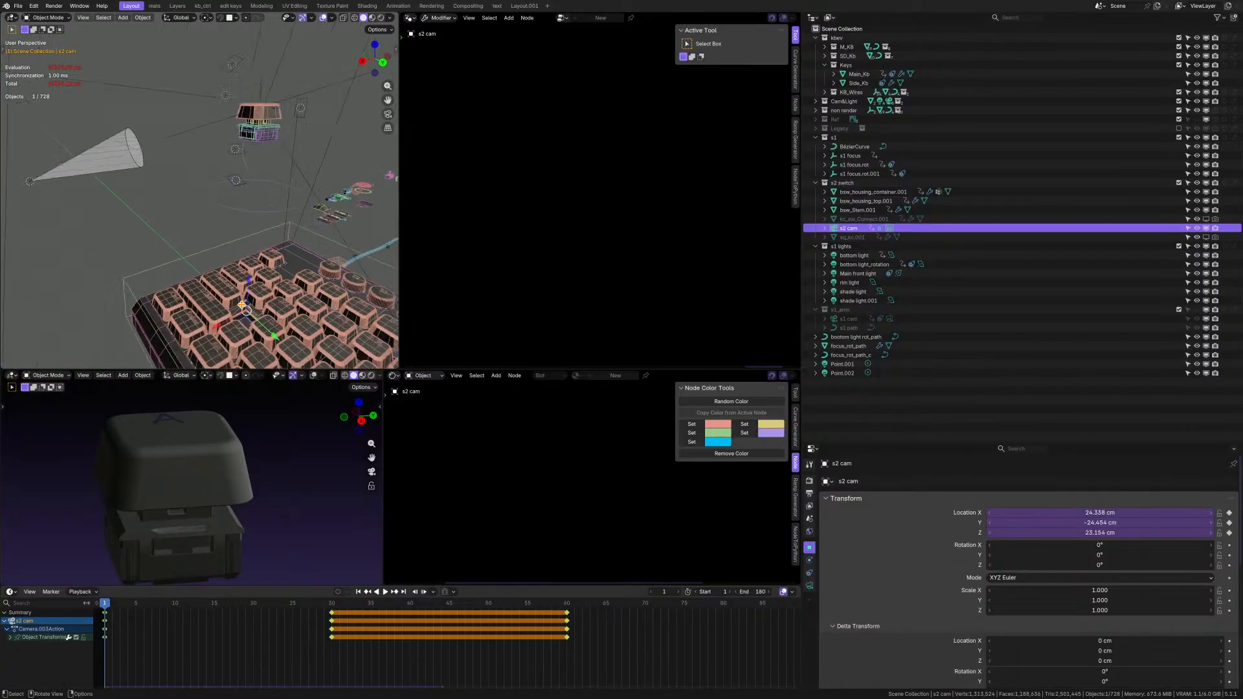
pyautogui.click(201, 307)
pyautogui.scroll(-3, 202, 307)
pyautogui.moveTo(201, 307)
pyautogui.mouseDown(button='middle')
pyautogui.moveTo(197, 298)
pyautogui.moveTo(214, 309)
pyautogui.mouseUp(button='middle')
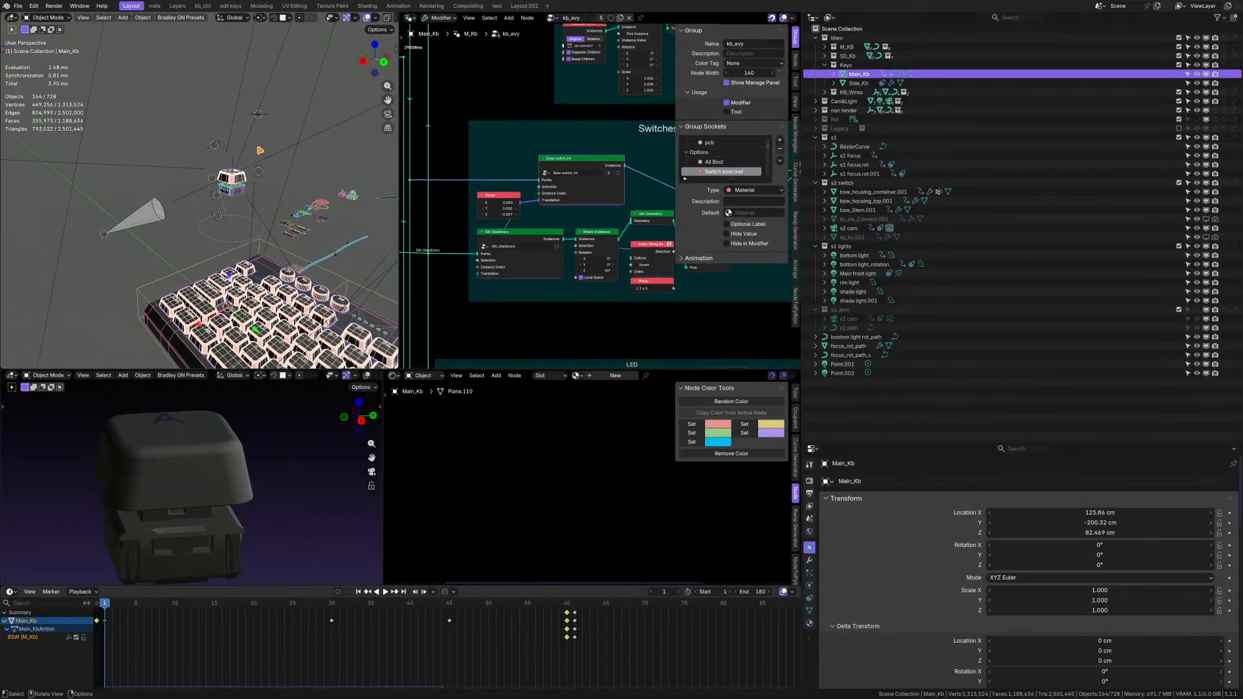
# Examine the floating keycap and switch above the keyboard, along with the Keycaps and Switches frames of its kb_evy node tree.
pyautogui.scroll(4, 222, 187)
pyautogui.scroll(-4, 151, 242)
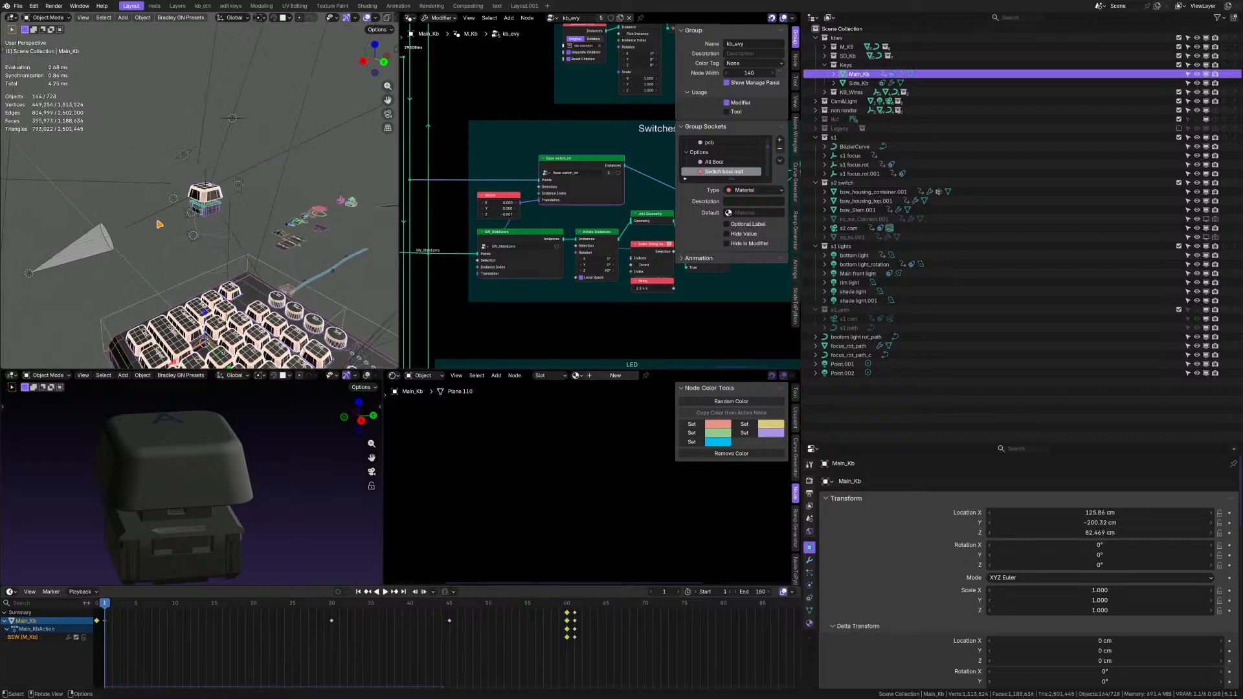
pyautogui.scroll(6, 205, 204)
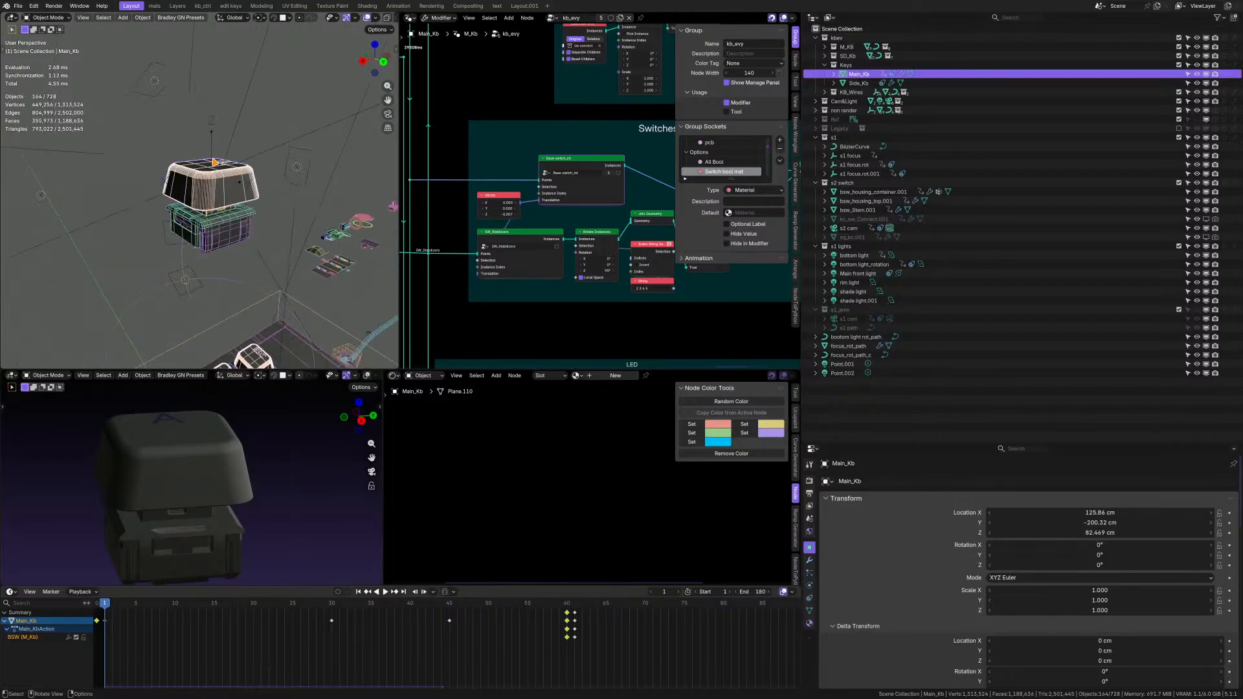
pyautogui.scroll(4, 214, 162)
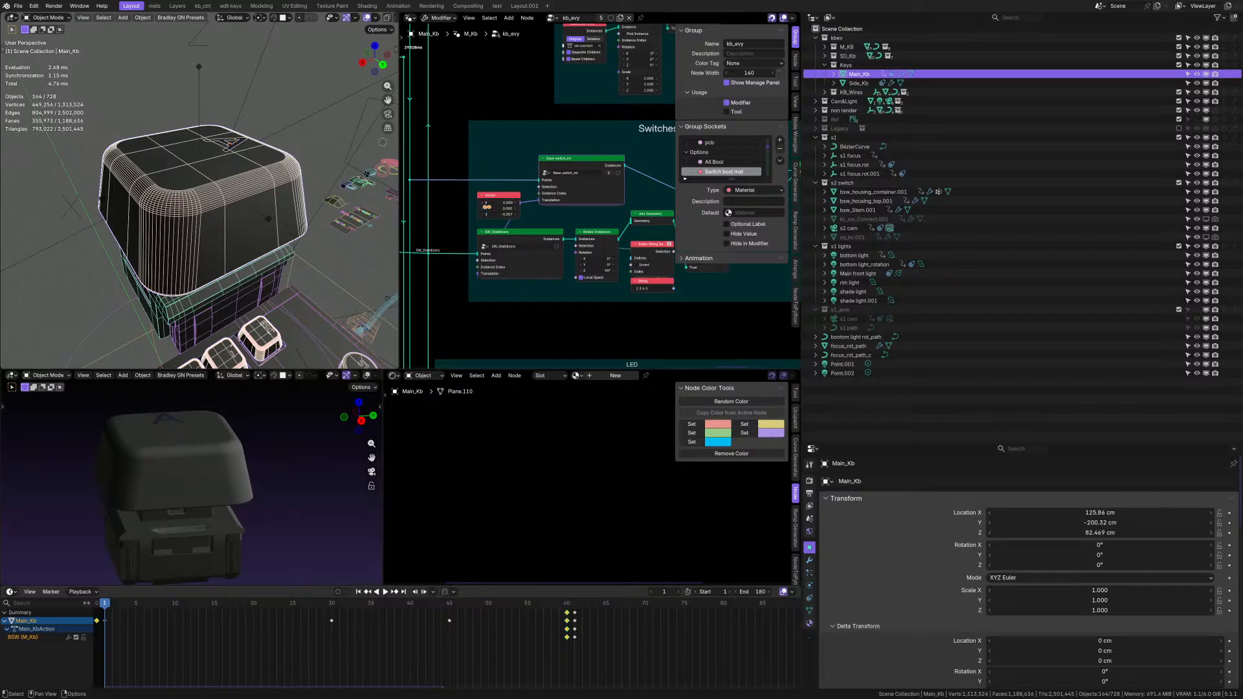
pyautogui.scroll(-5, 630, 189)
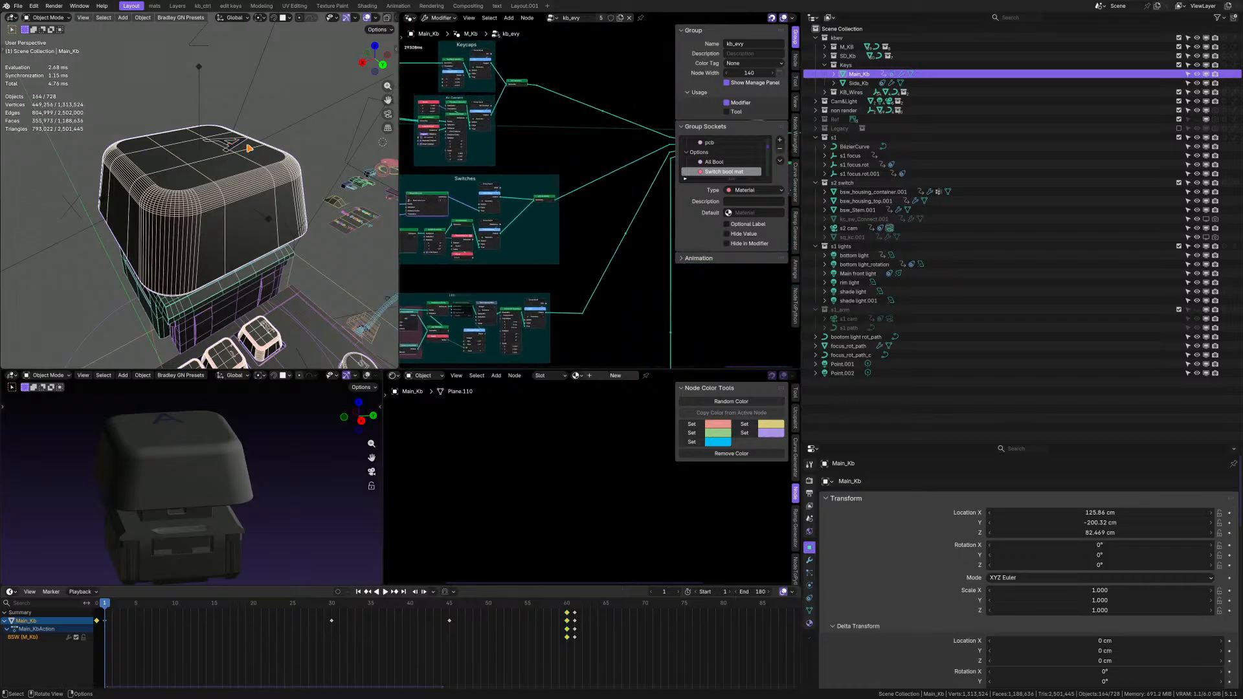
pyautogui.moveTo(181, 168); pyautogui.dragTo(181, 159, button='middle')
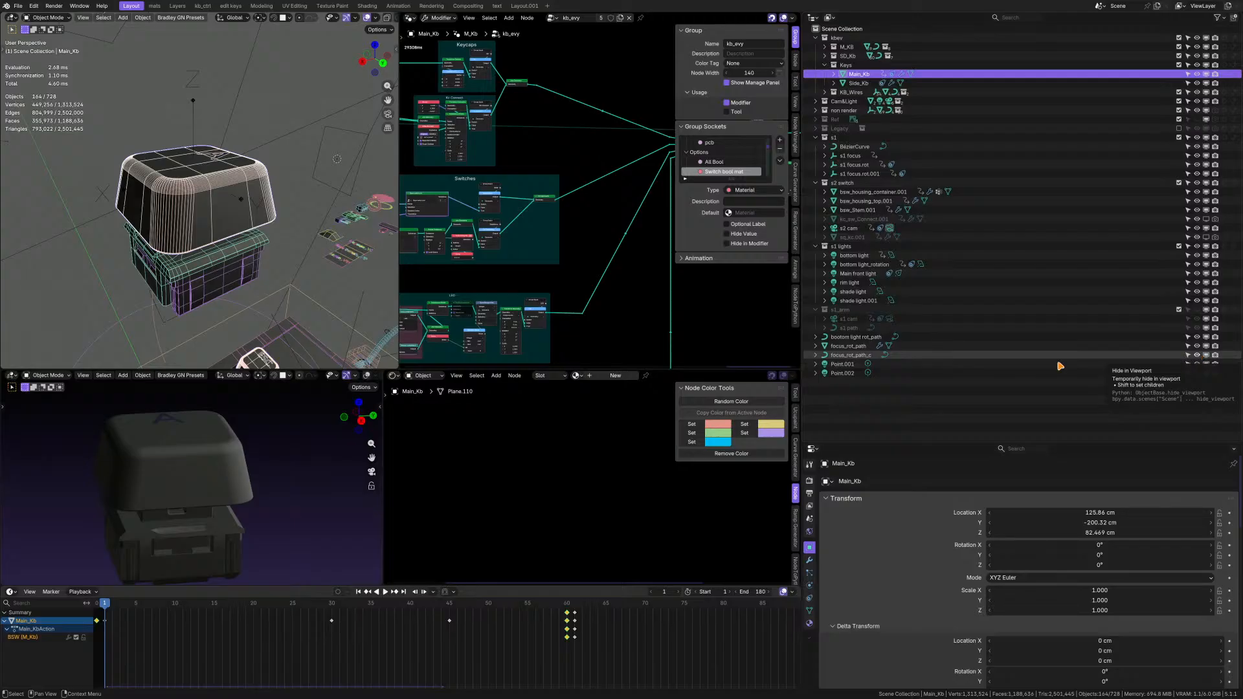
pyautogui.scroll(-3, 259, 222)
pyautogui.moveTo(255, 220)
pyautogui.mouseDown(button='middle')
pyautogui.moveTo(186, 217)
pyautogui.moveTo(245, 222)
pyautogui.mouseUp(button='middle')
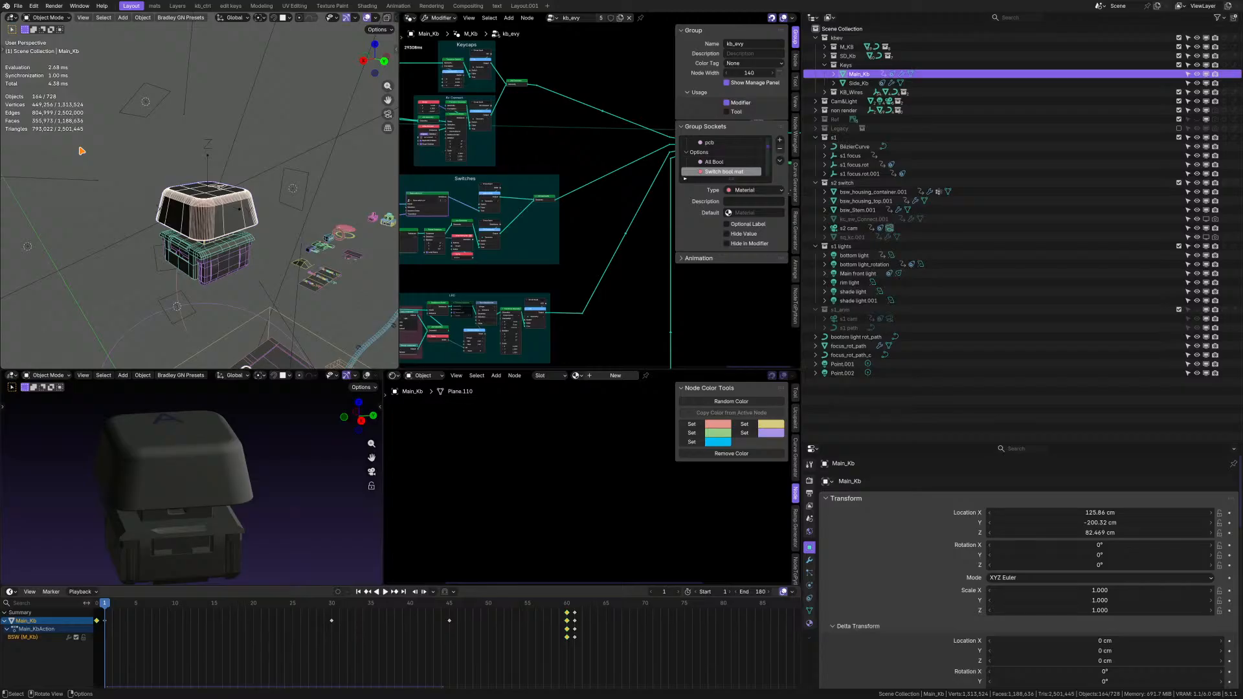
pyautogui.moveTo(220, 213); pyautogui.dragTo(214, 226, button='middle')
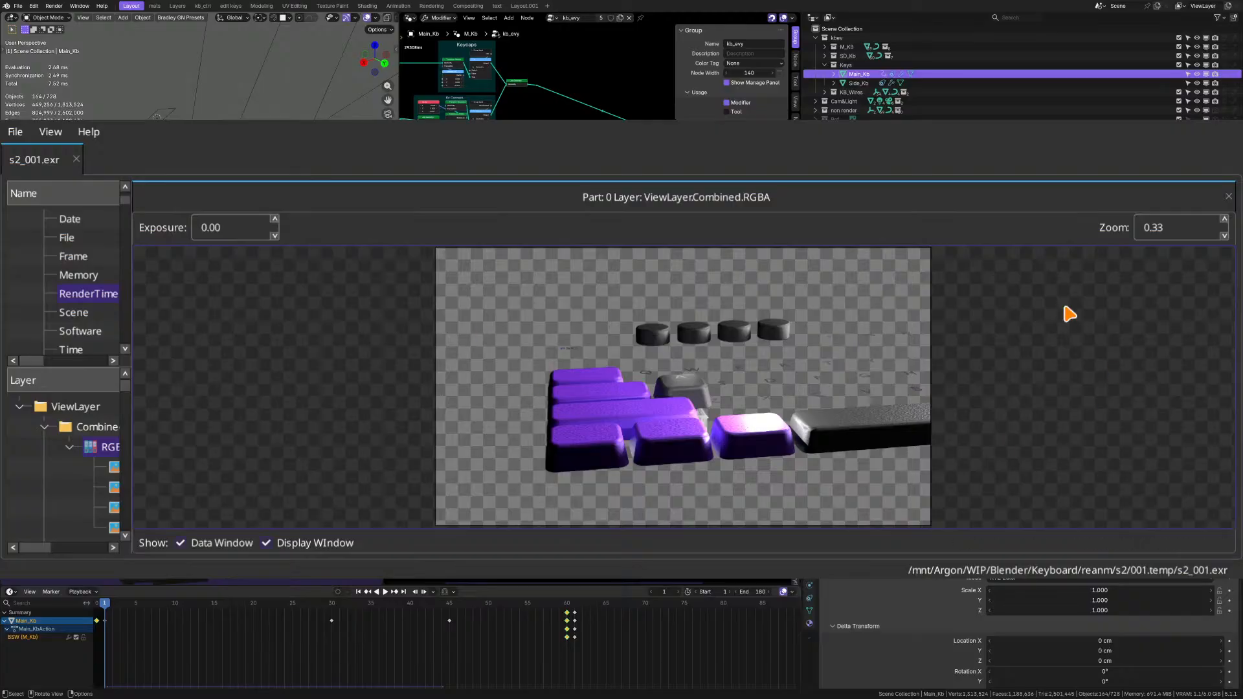
# Examine the rendered keycaps in s2_001.exr, inspecting the A key up close and the whole frame.
pyautogui.scroll(2, 686, 355)
pyautogui.scroll(7, 665, 410)
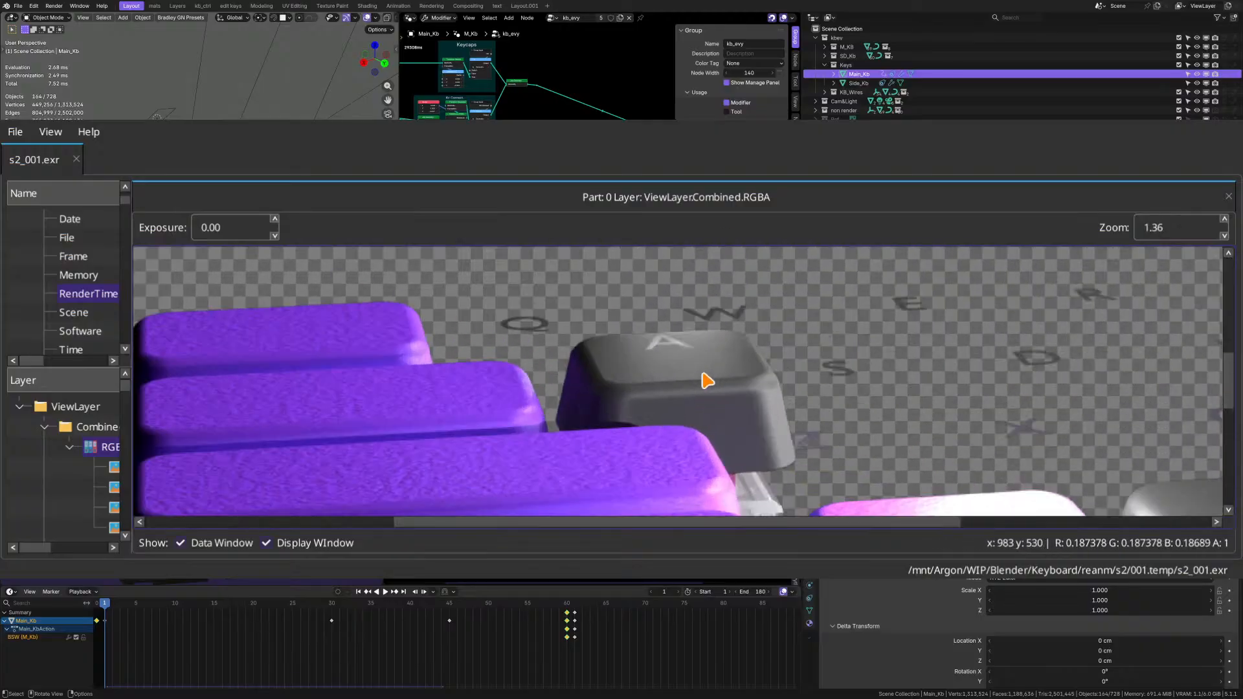
pyautogui.moveTo(518, 341); pyautogui.dragTo(388, 316, button='middle')
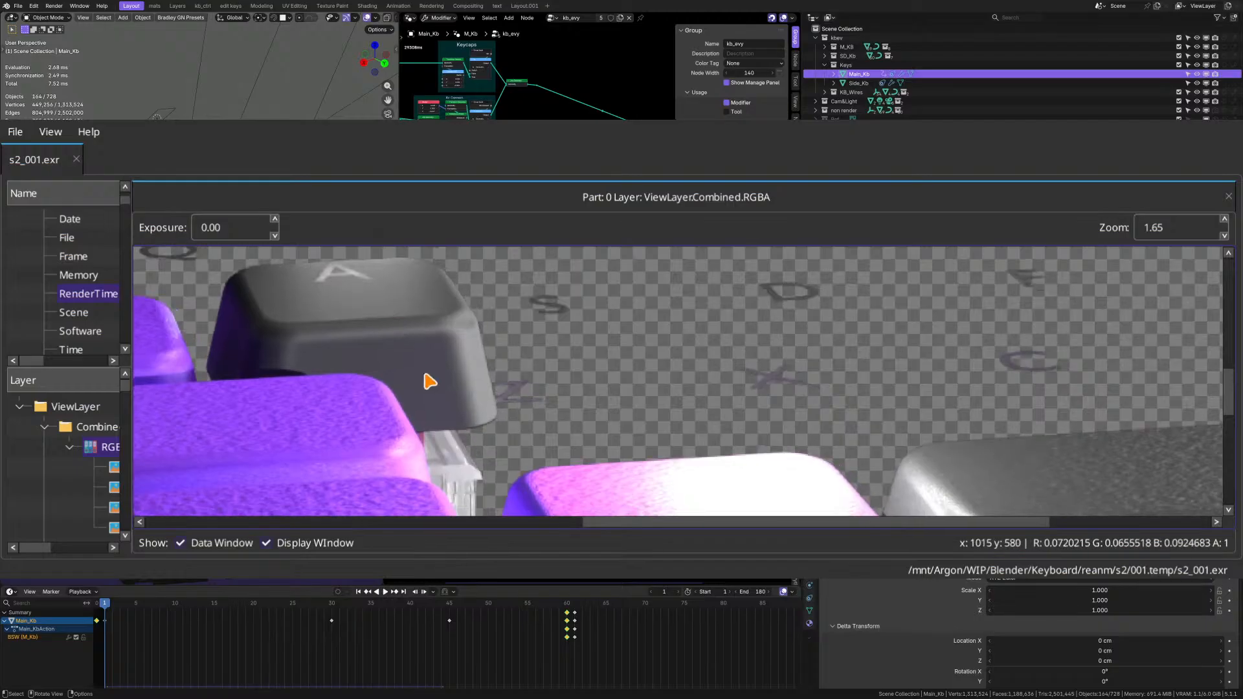
pyautogui.moveTo(426, 413); pyautogui.dragTo(601, 441, button='middle')
pyautogui.scroll(-7, 583, 382)
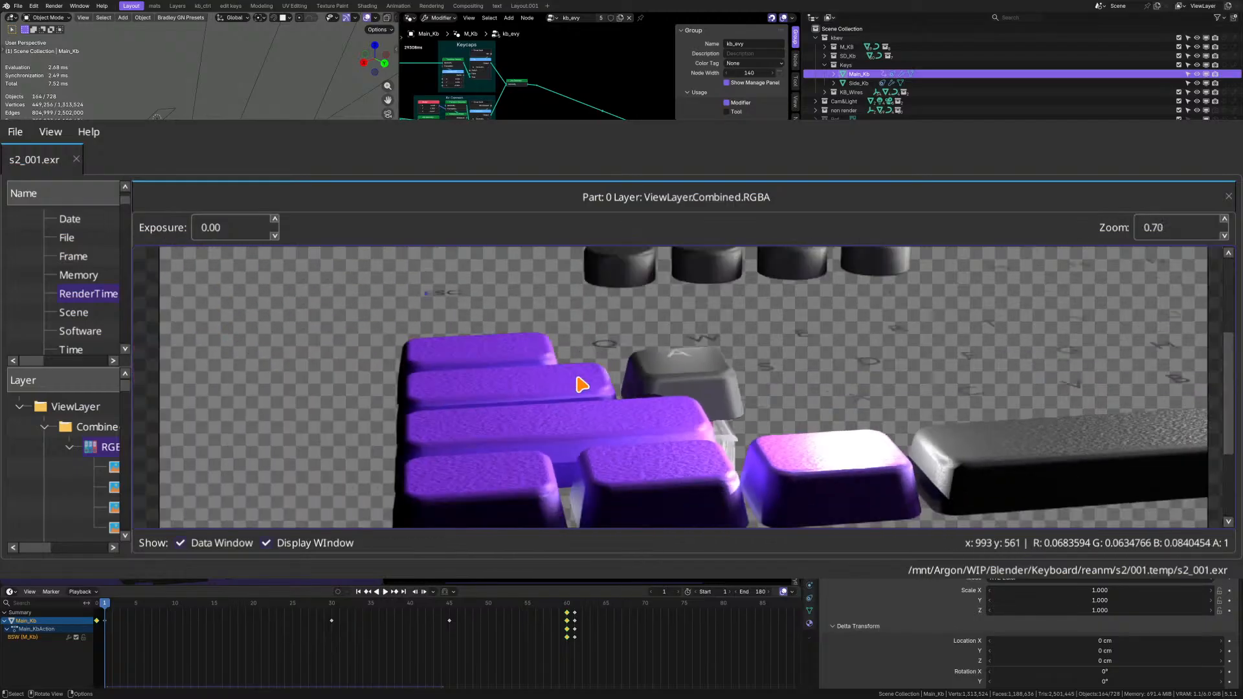
pyautogui.scroll(2, 712, 410)
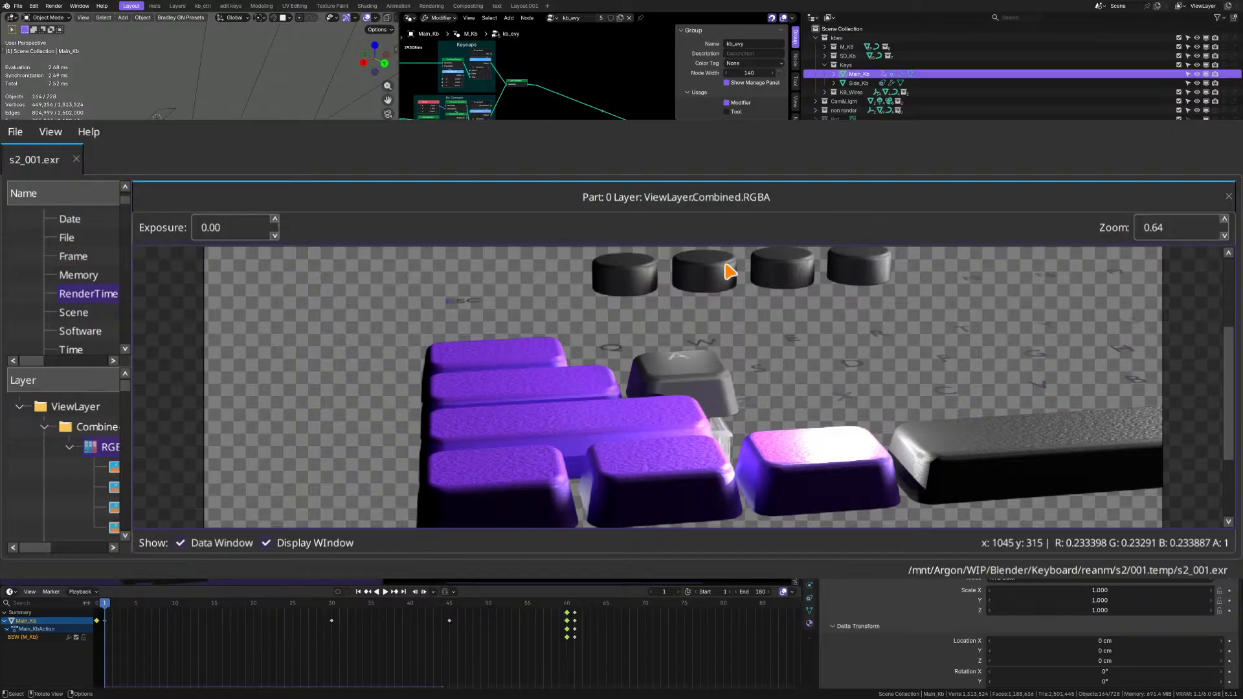
pyautogui.scroll(-3, 551, 369)
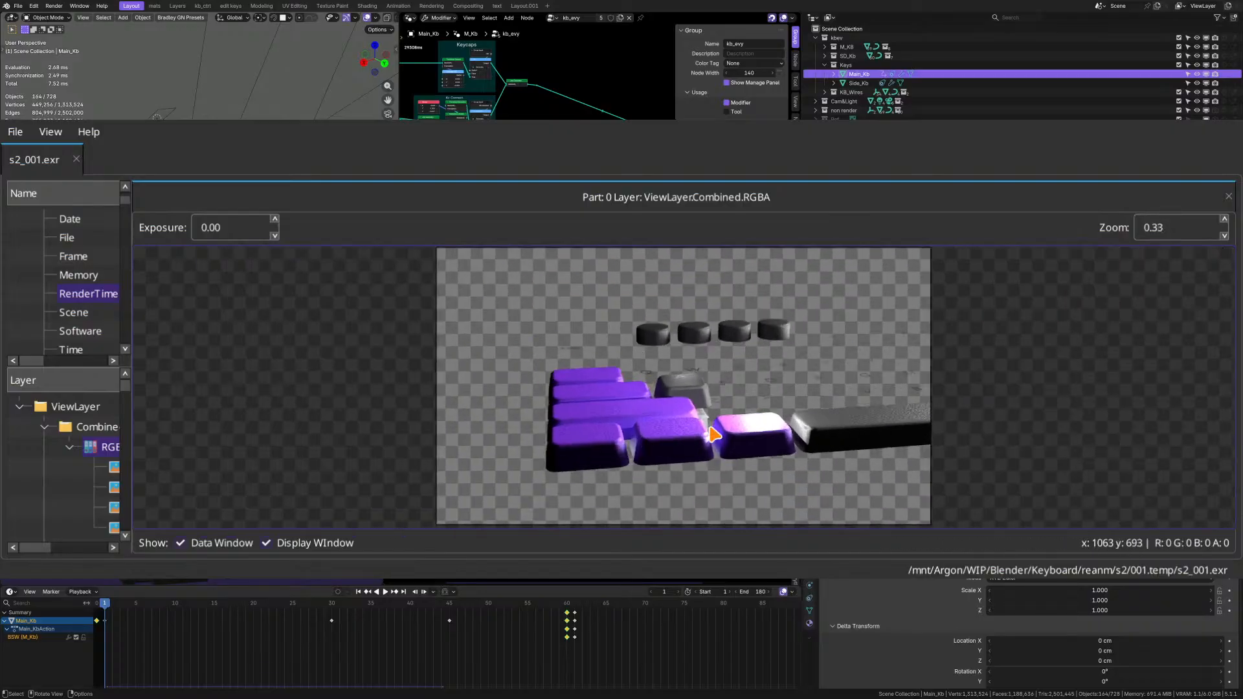
pyautogui.scroll(1, 726, 432)
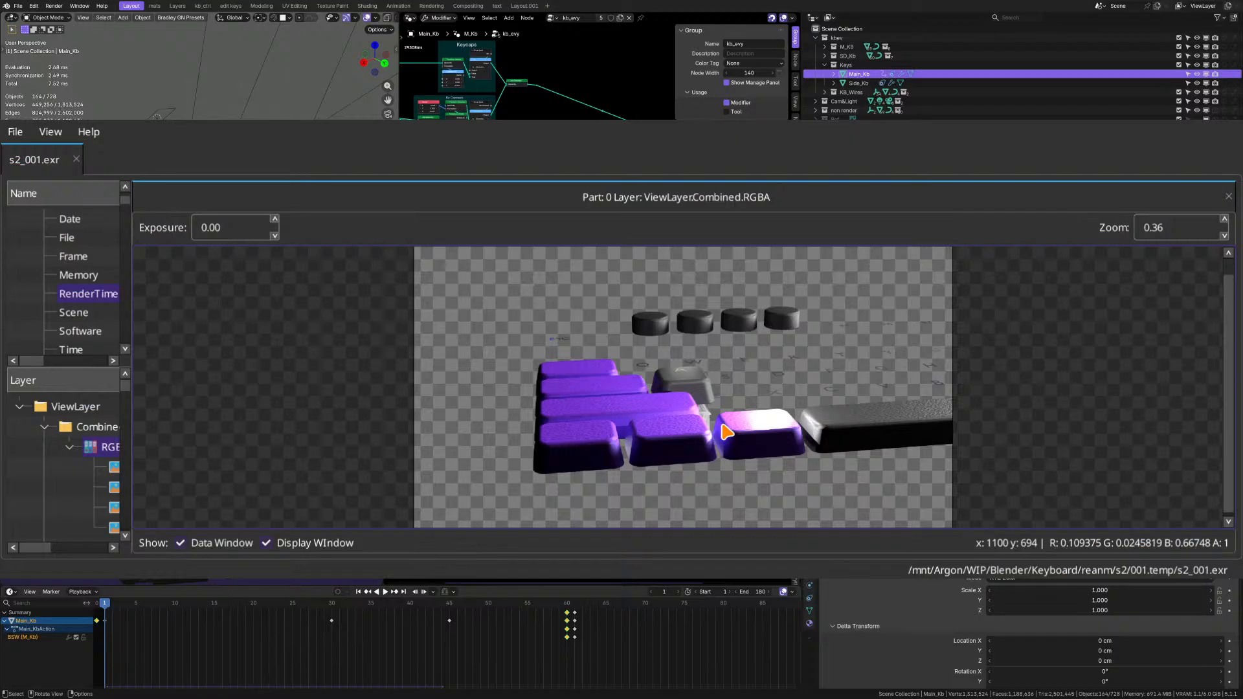
pyautogui.scroll(6, 725, 431)
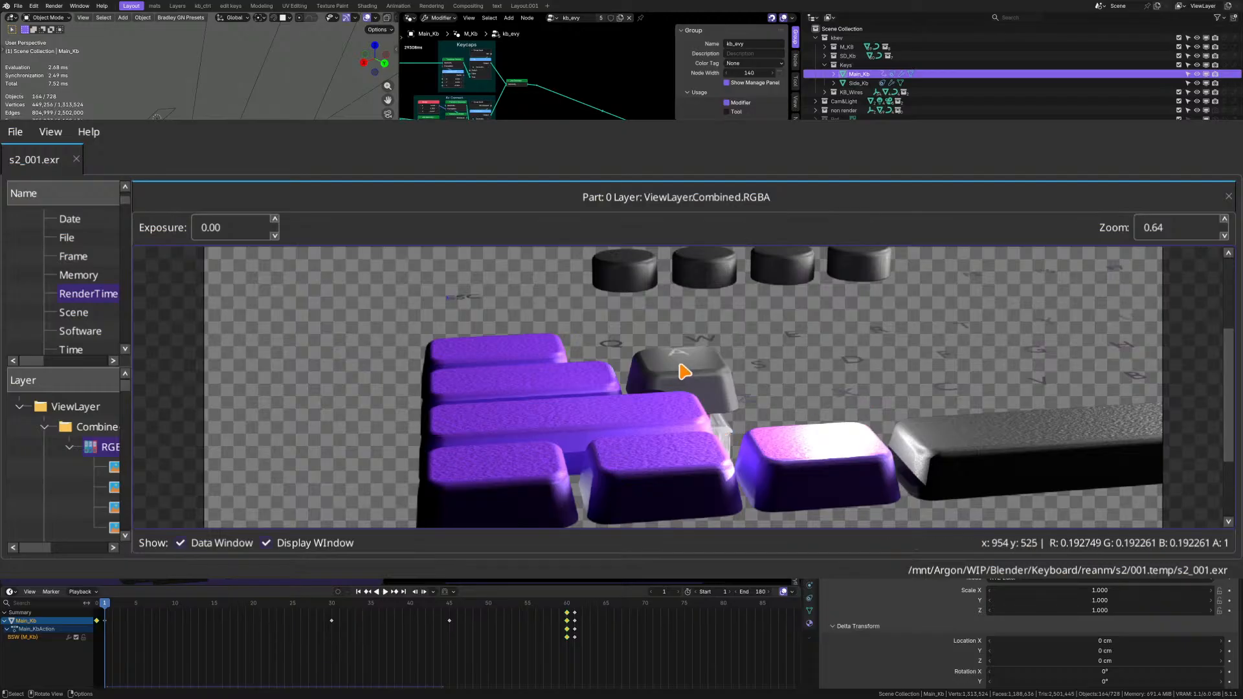
pyautogui.scroll(-1, 642, 365)
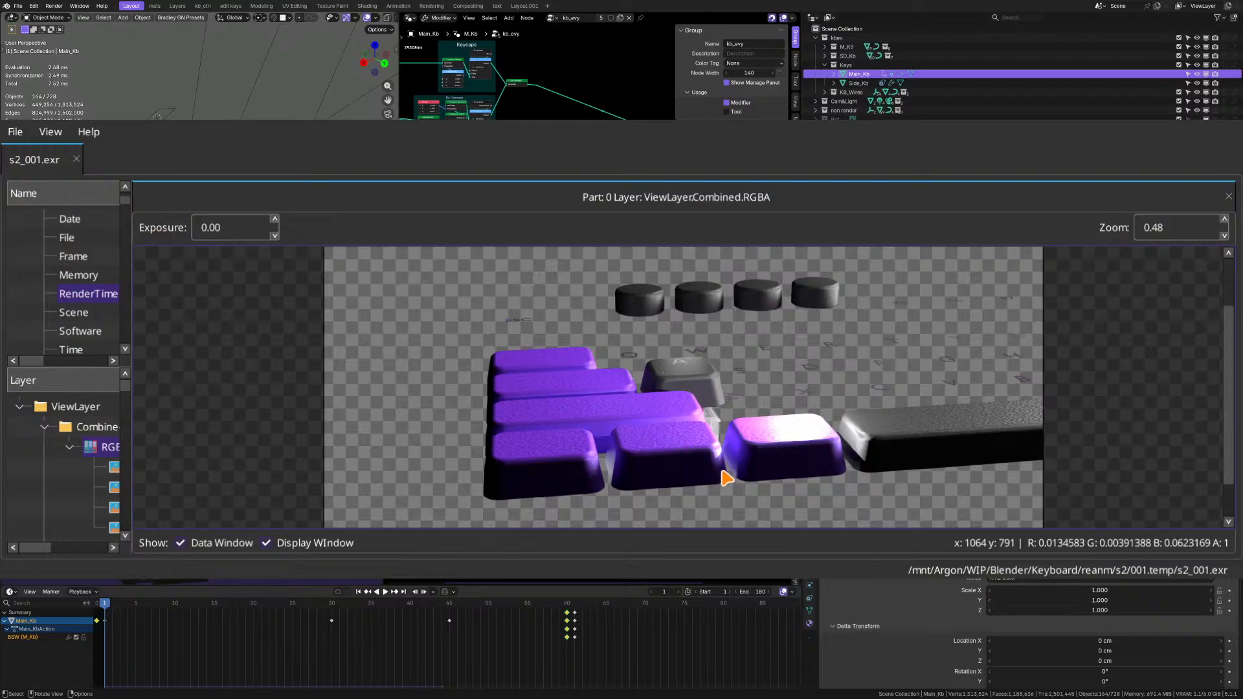
pyautogui.scroll(1, 725, 480)
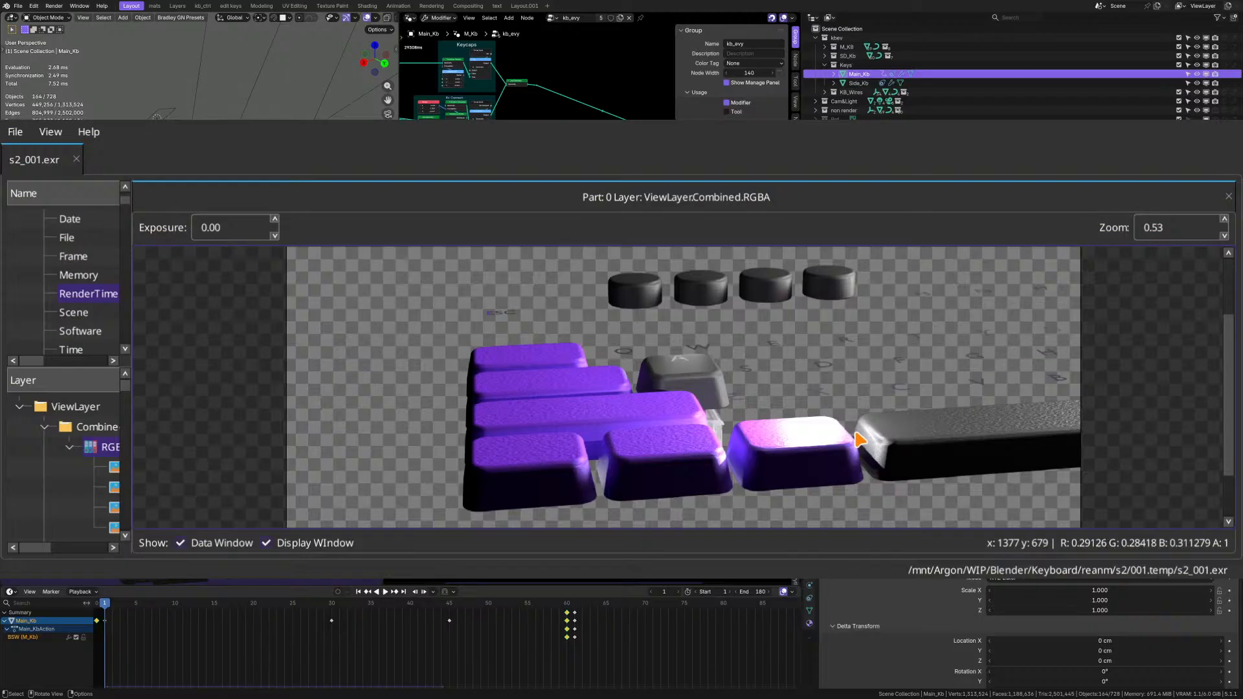
pyautogui.scroll(-2, 860, 440)
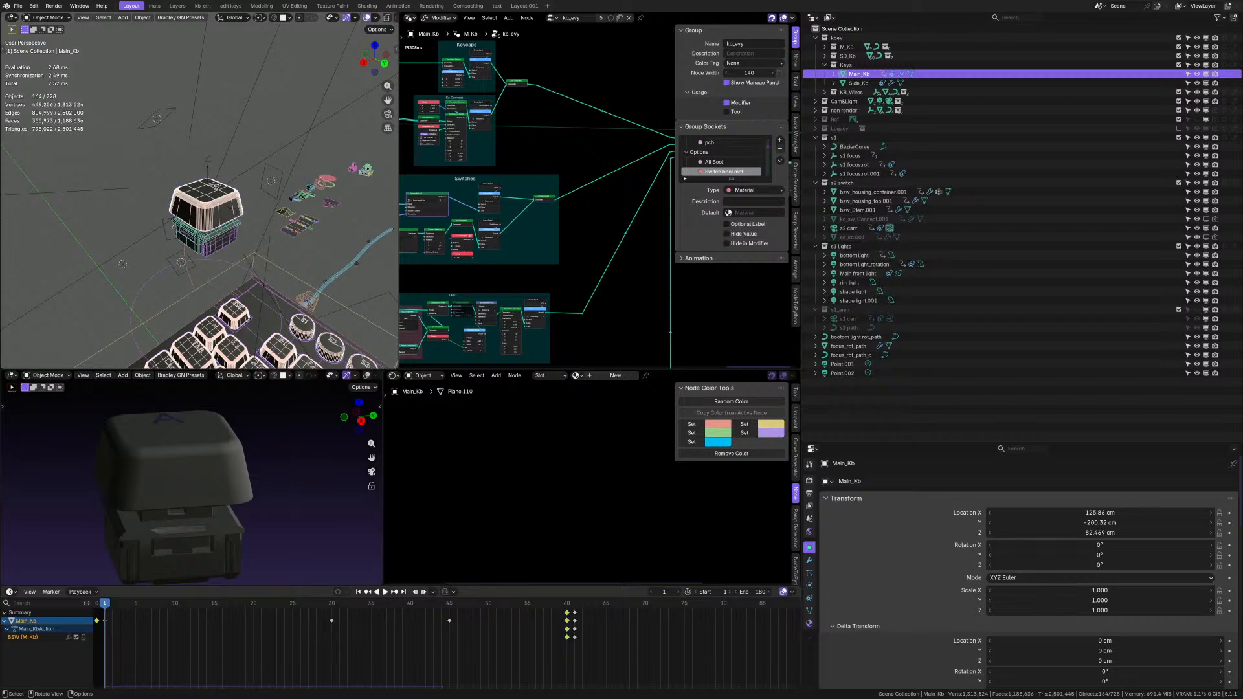
# Switch to the image sequence player and play the s1_180.jpg sequence from frame 120, pausing at frame 156.
pyautogui.hotkey('alt', 'Tab')
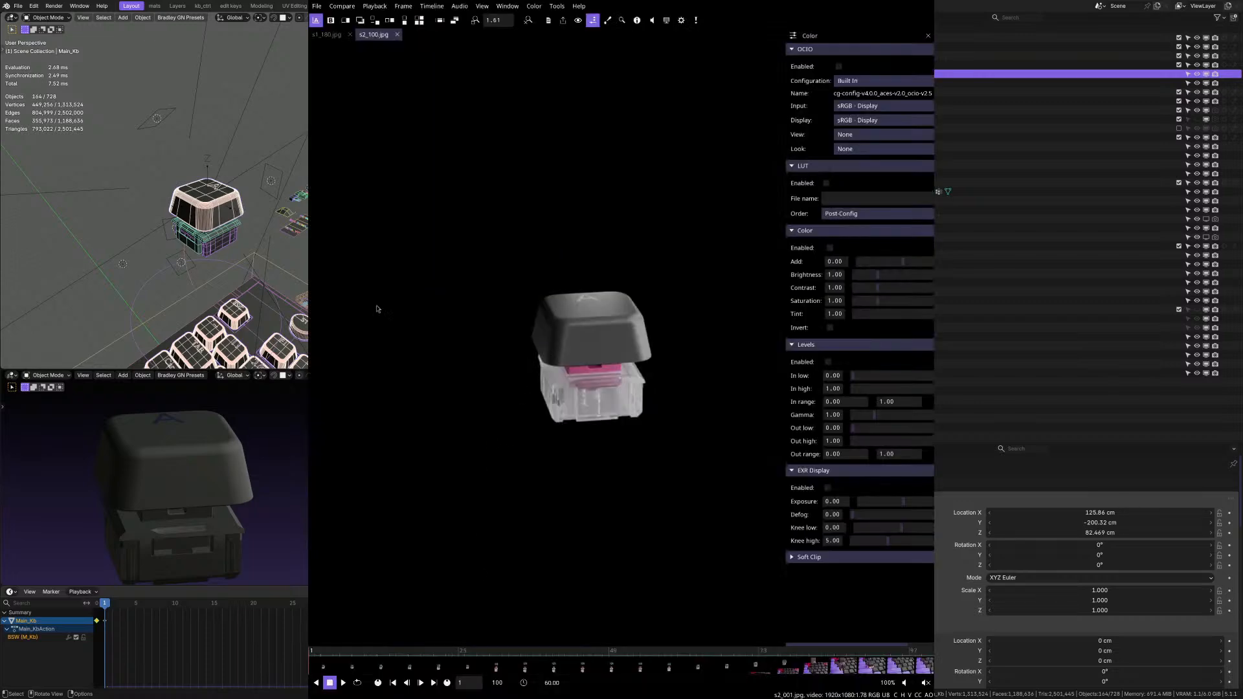
pyautogui.click(326, 34)
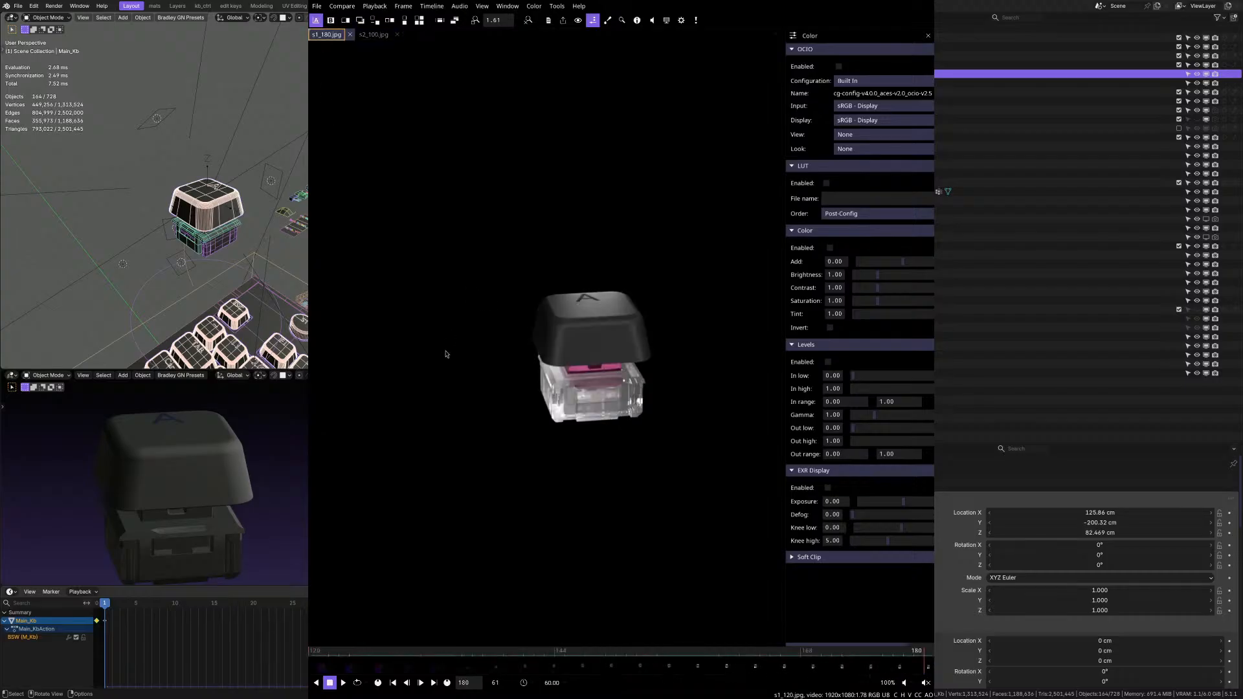
pyautogui.moveTo(335, 657); pyautogui.dragTo(310, 649)
pyautogui.press('space')
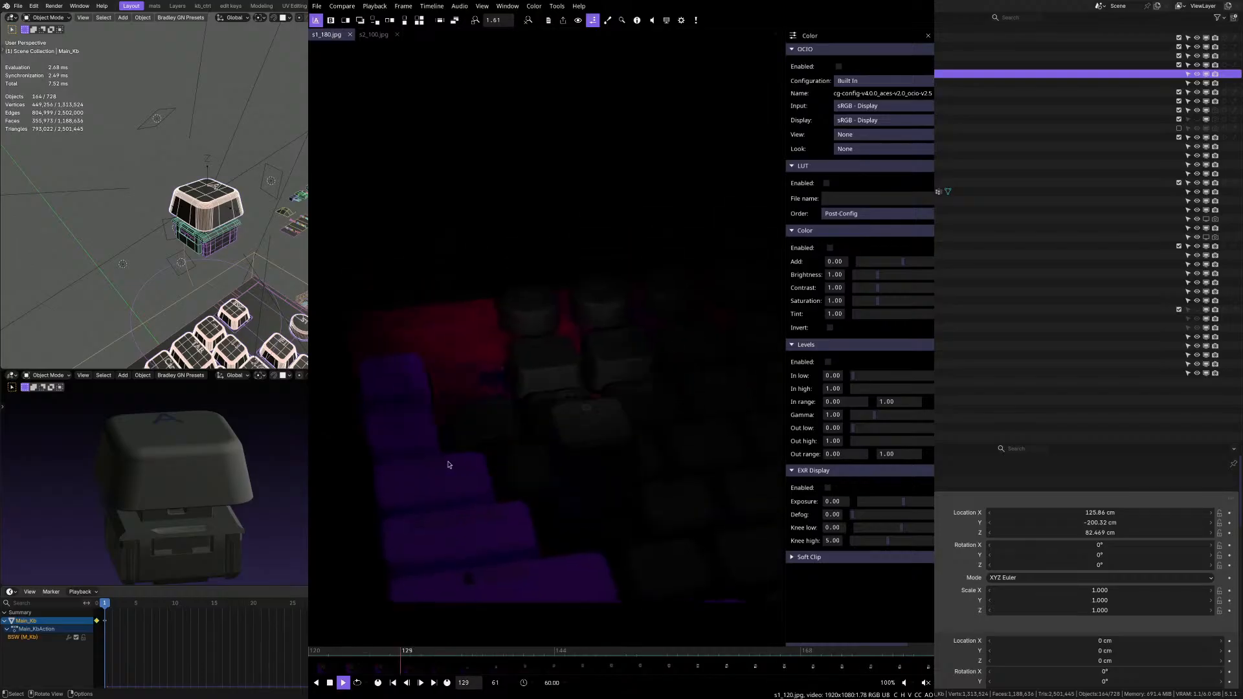
pyautogui.press('space')
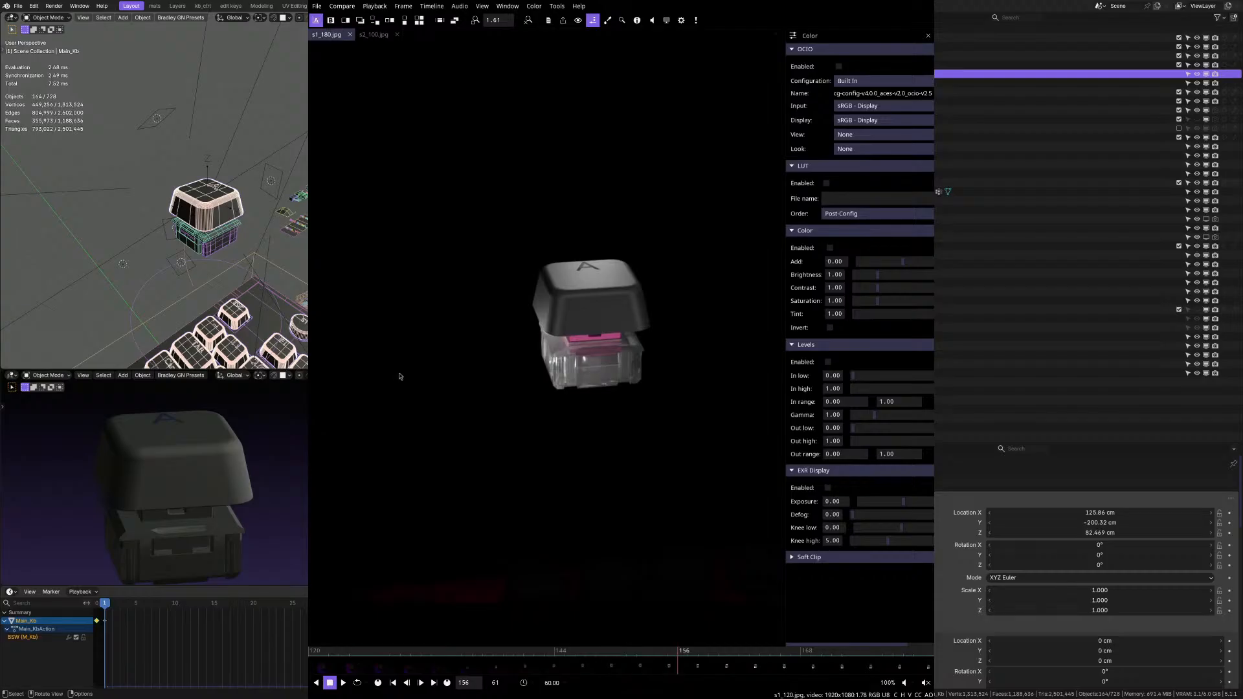
# Replay the s1_180.jpg sequence and scrub back and forth through the keycap shot, ending on frame 180.
pyautogui.scroll(1, 429, 367)
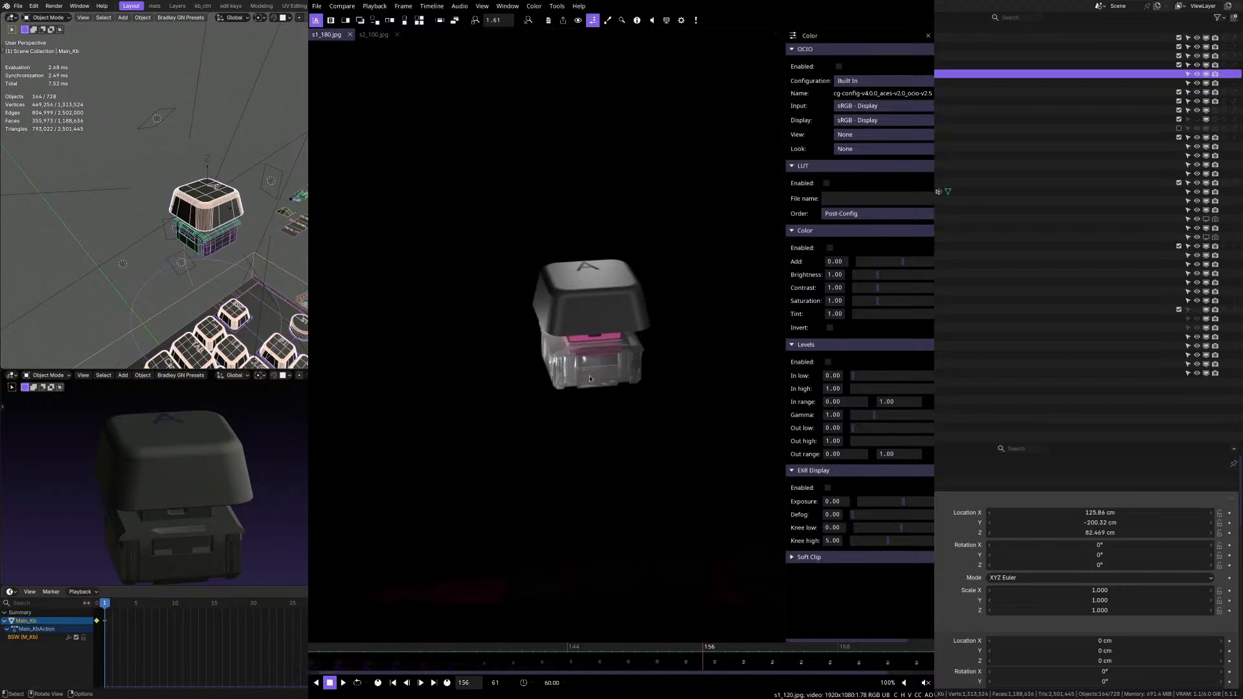
pyautogui.press('space')
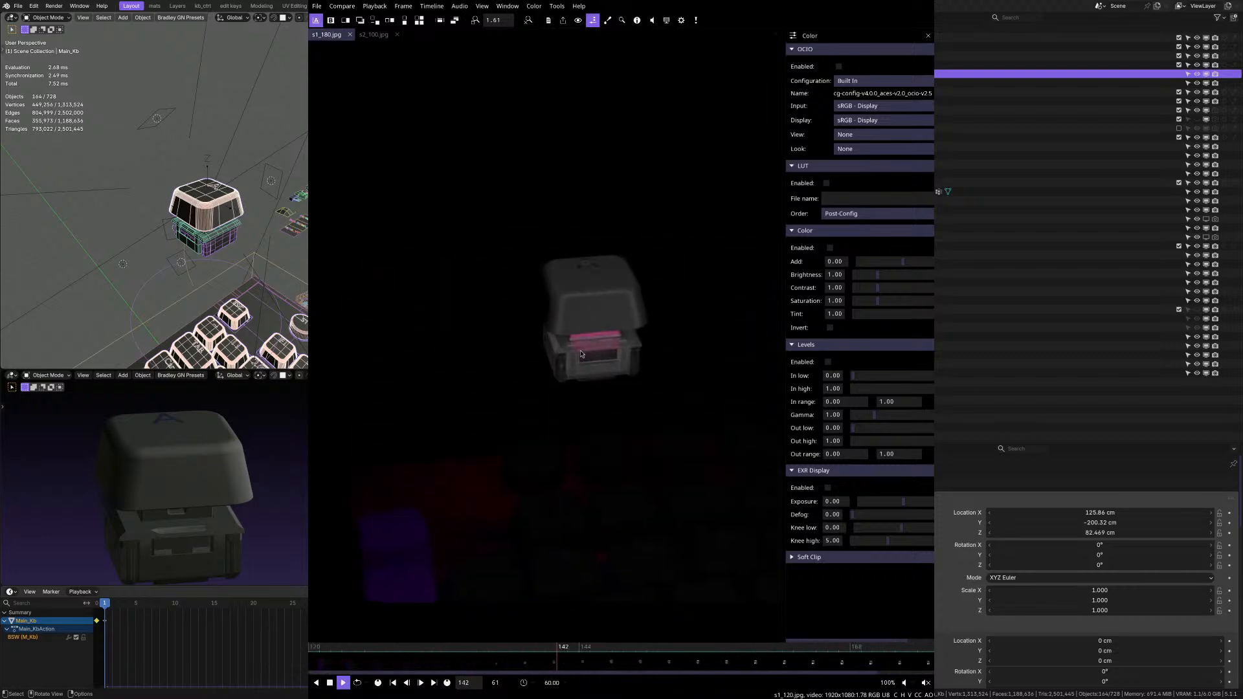
pyautogui.press('space')
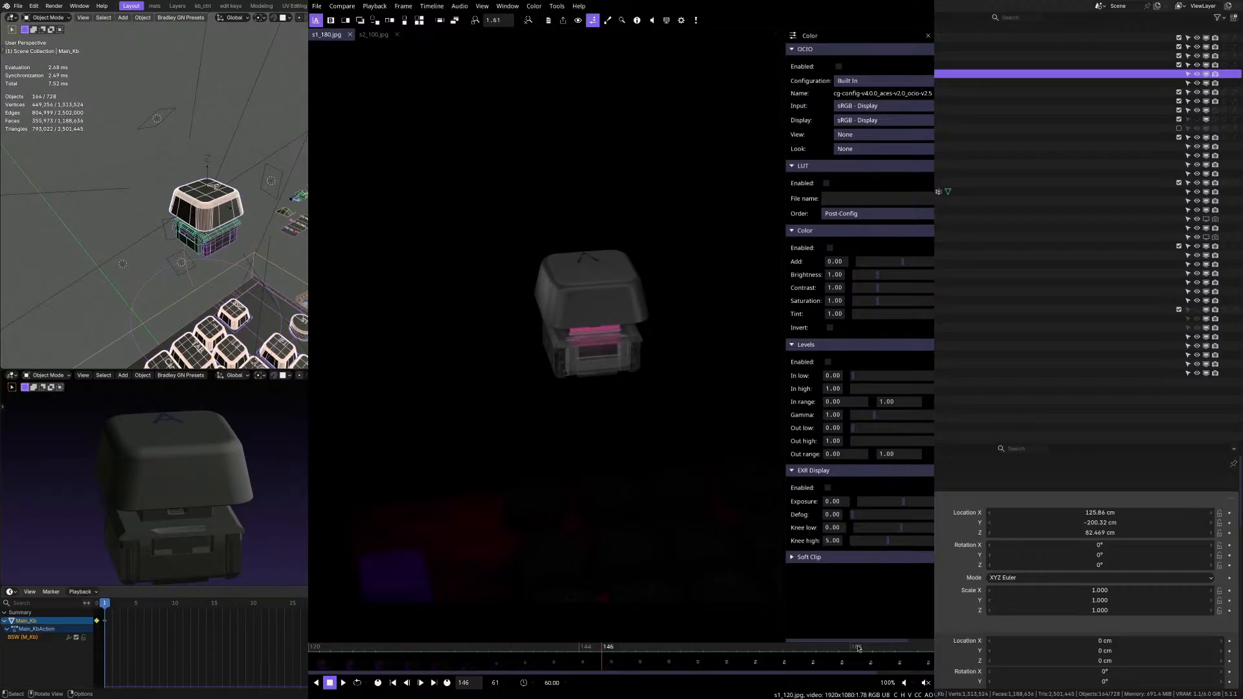
pyautogui.moveTo(858, 649); pyautogui.dragTo(940, 649)
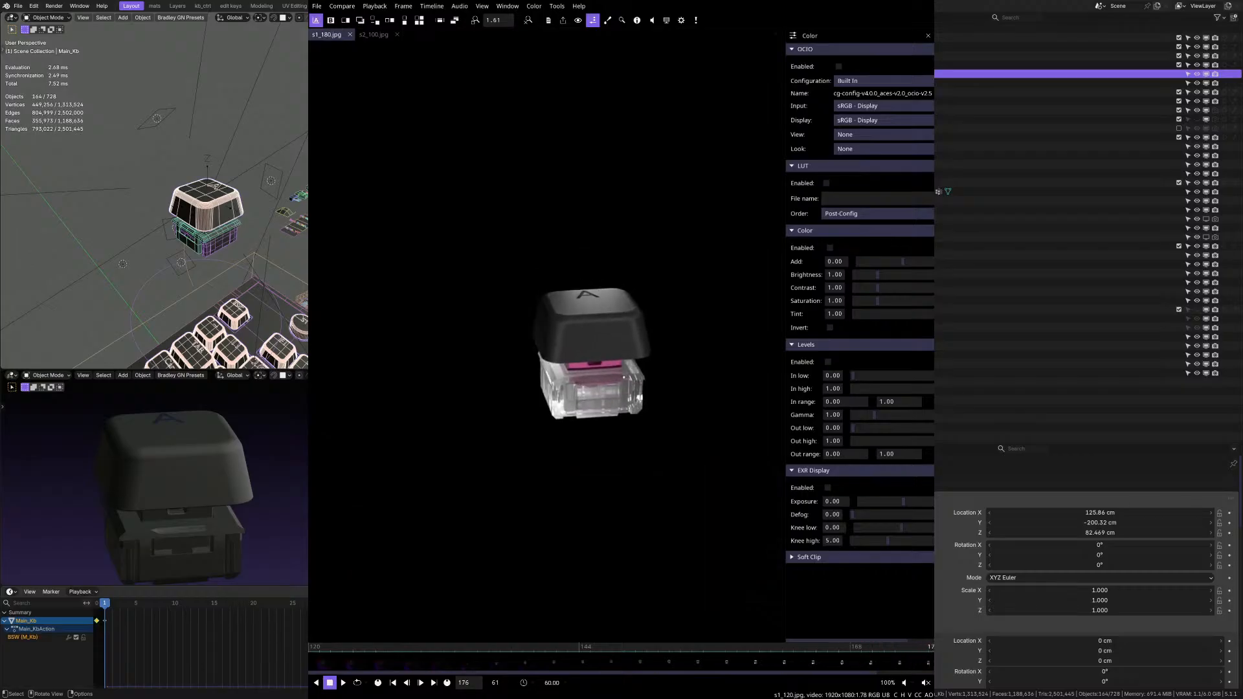
pyautogui.scroll(-1, 845, 655)
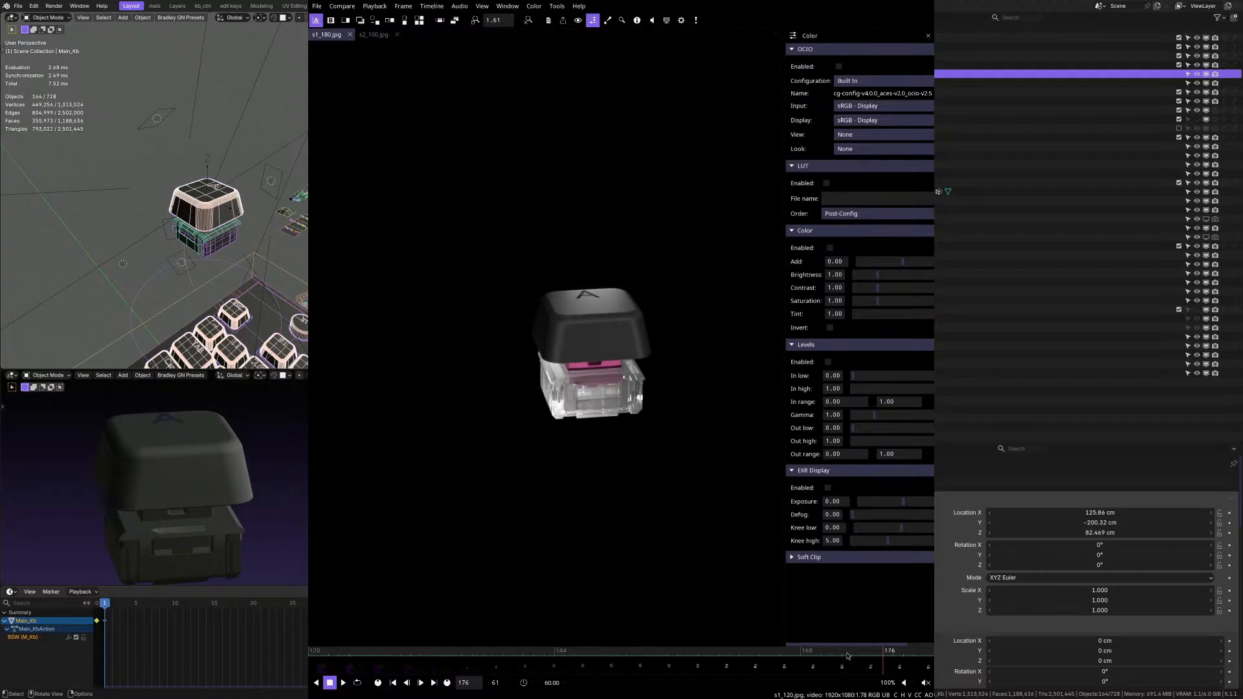
pyautogui.moveTo(846, 656); pyautogui.dragTo(762, 661)
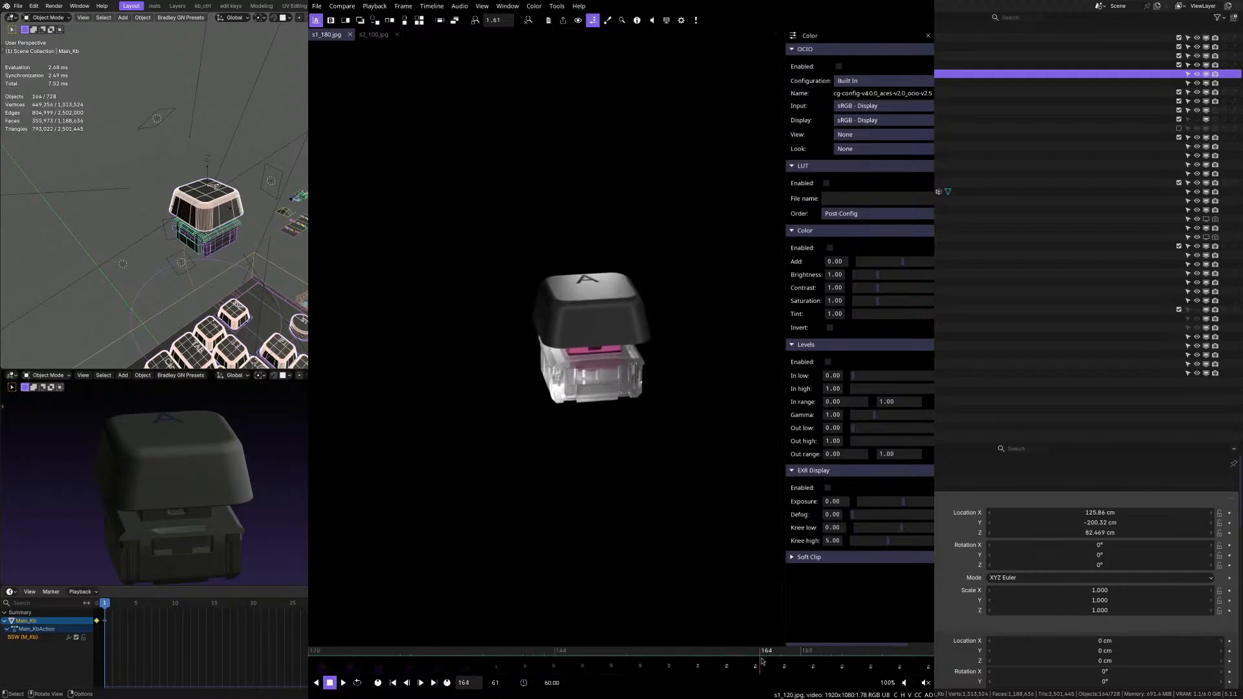
pyautogui.moveTo(688, 657); pyautogui.dragTo(927, 658)
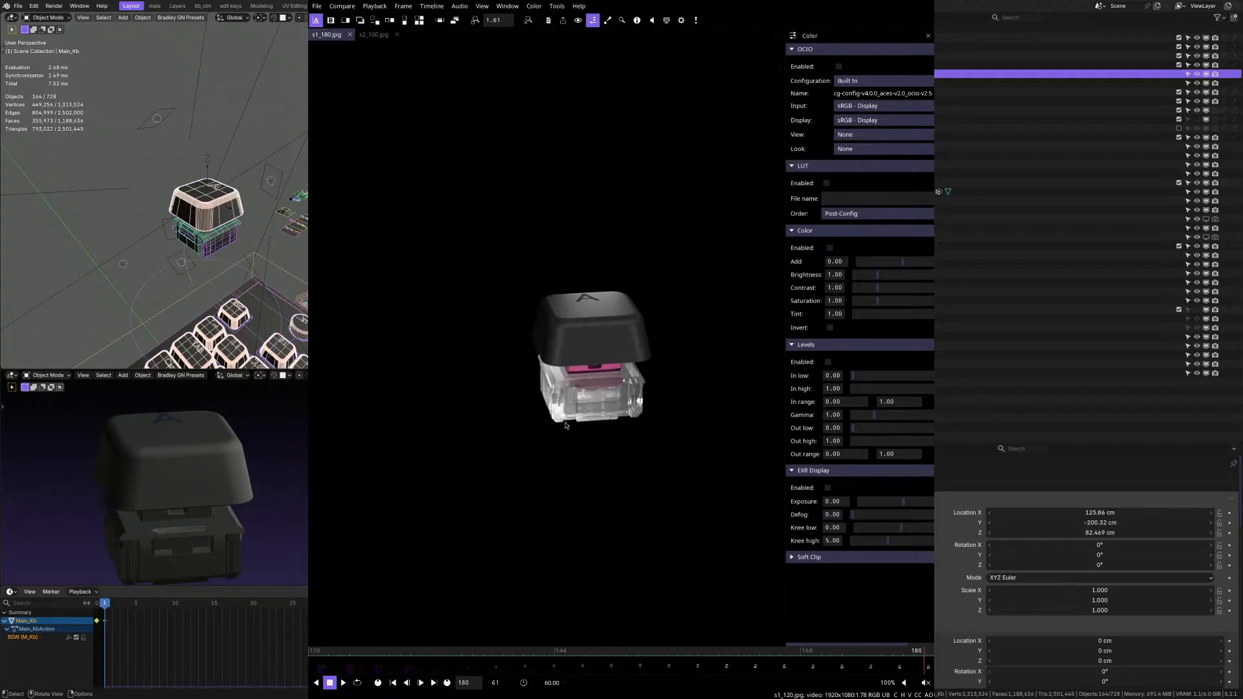
# Set up a vertical comparison of the two sequences with s1_180.jpg as the main file and s2_100.jpg as the B file.
pyautogui.click(374, 35)
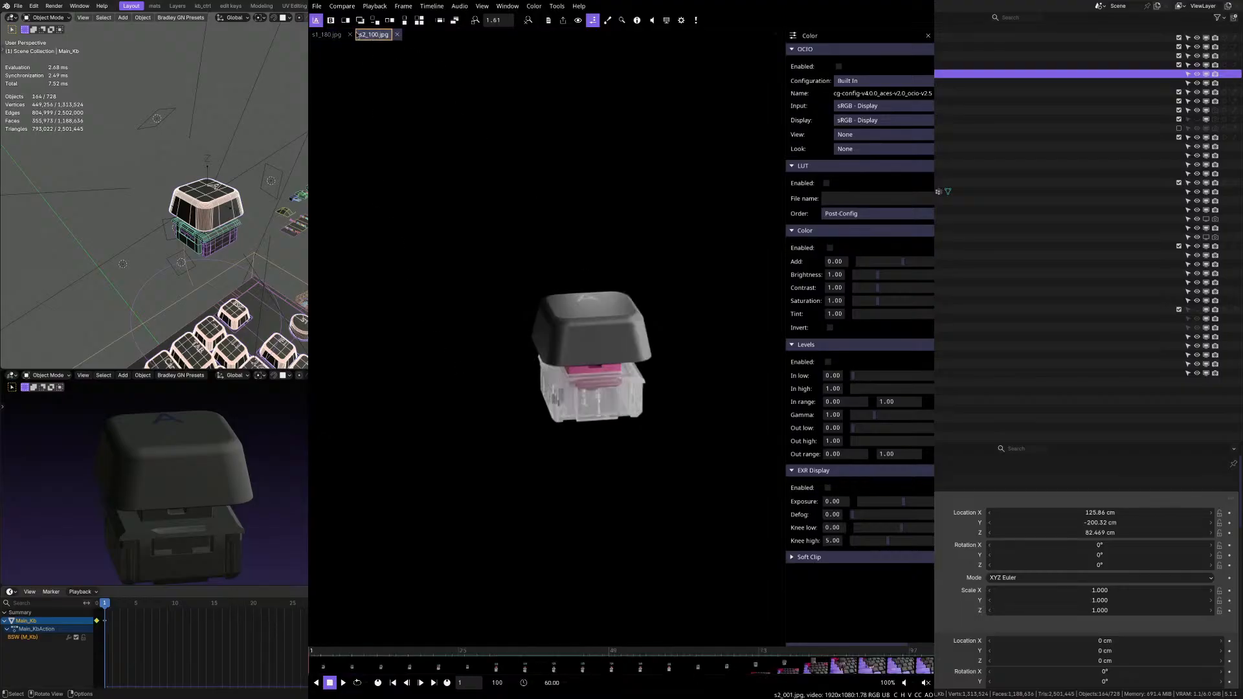
pyautogui.click(404, 20)
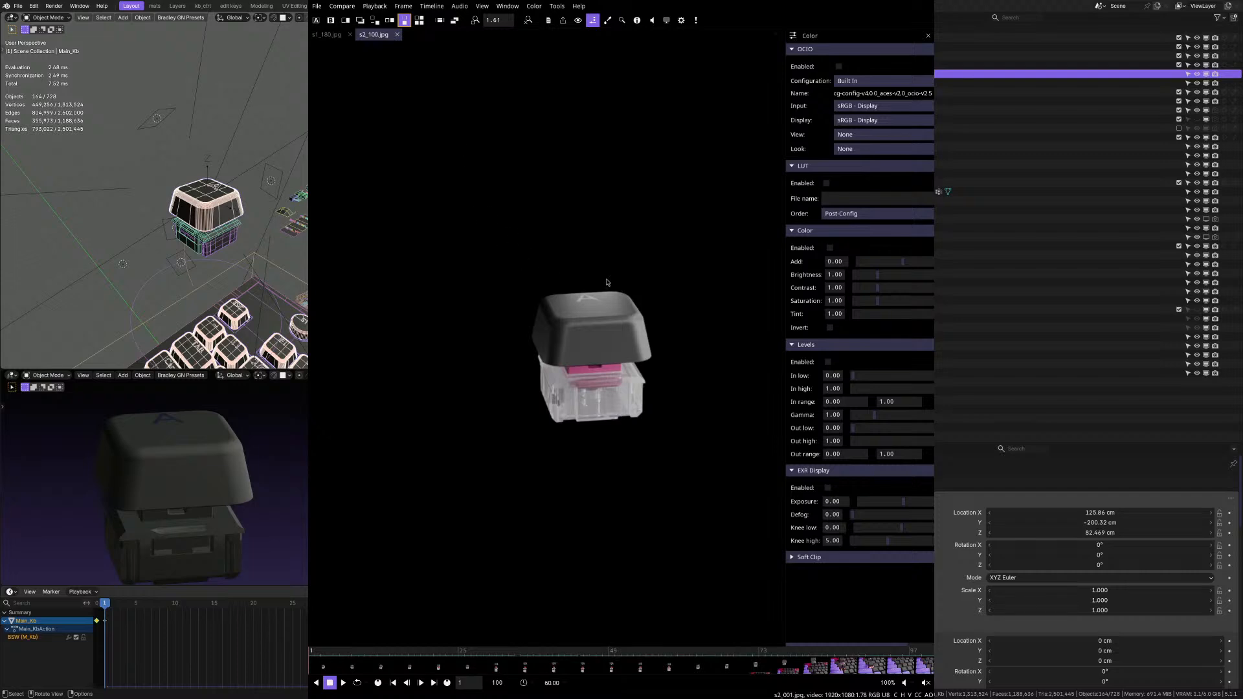
pyautogui.click(549, 20)
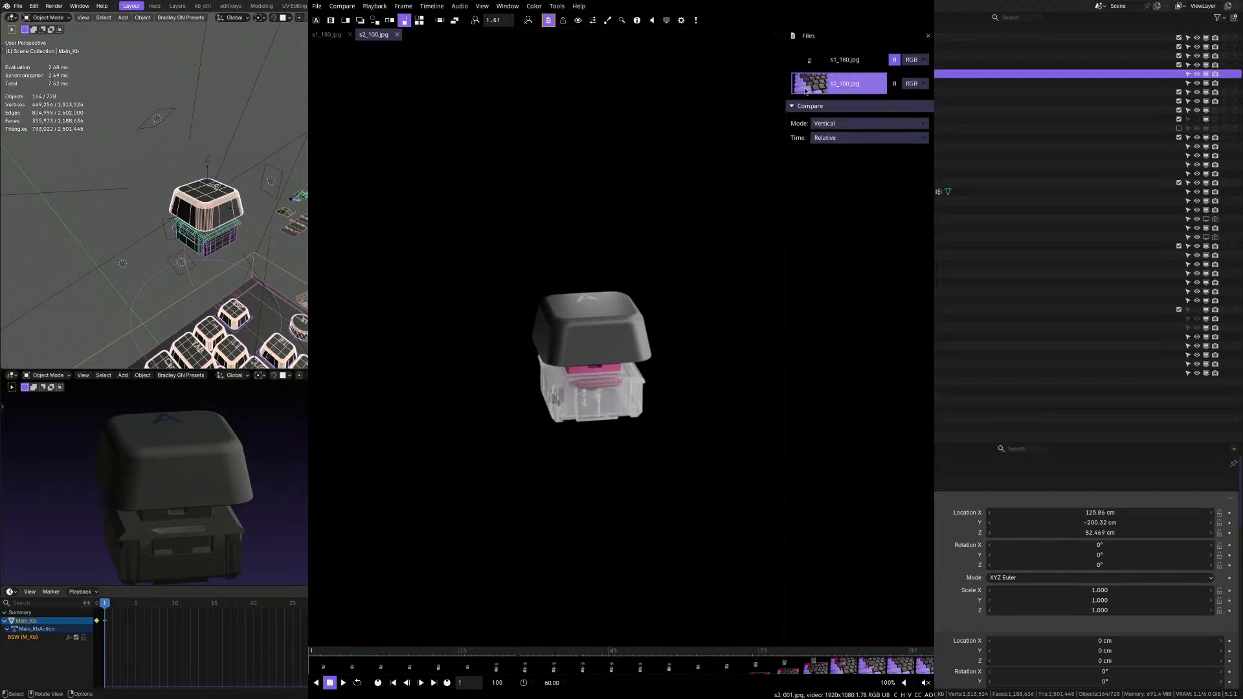
pyautogui.click(845, 60)
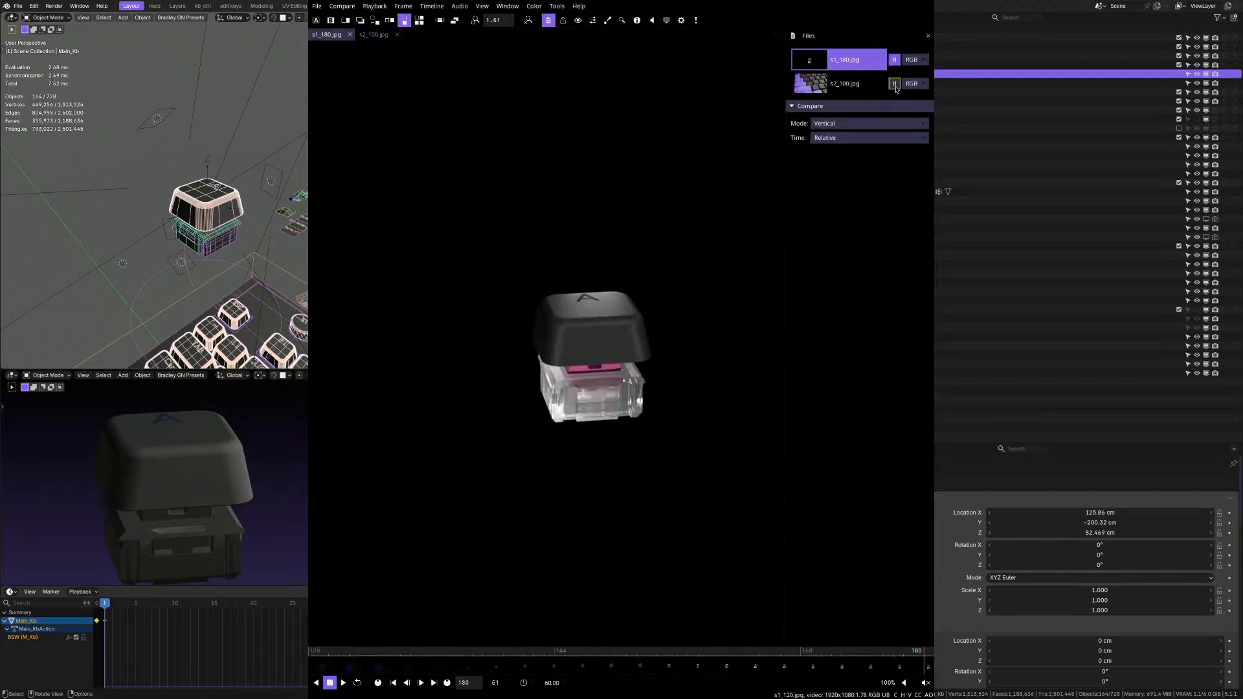
# Step the s1_180.jpg sequence back frame by frame to frame 170.
pyautogui.click(530, 331)
pyautogui.press('Left')
pyautogui.press('Left')
pyautogui.press('Left')
pyautogui.press('Left')
pyautogui.press('Left')
pyautogui.press('Left')
pyautogui.press('Left')
pyautogui.press('Left')
pyautogui.press('Left')
pyautogui.press('Left')
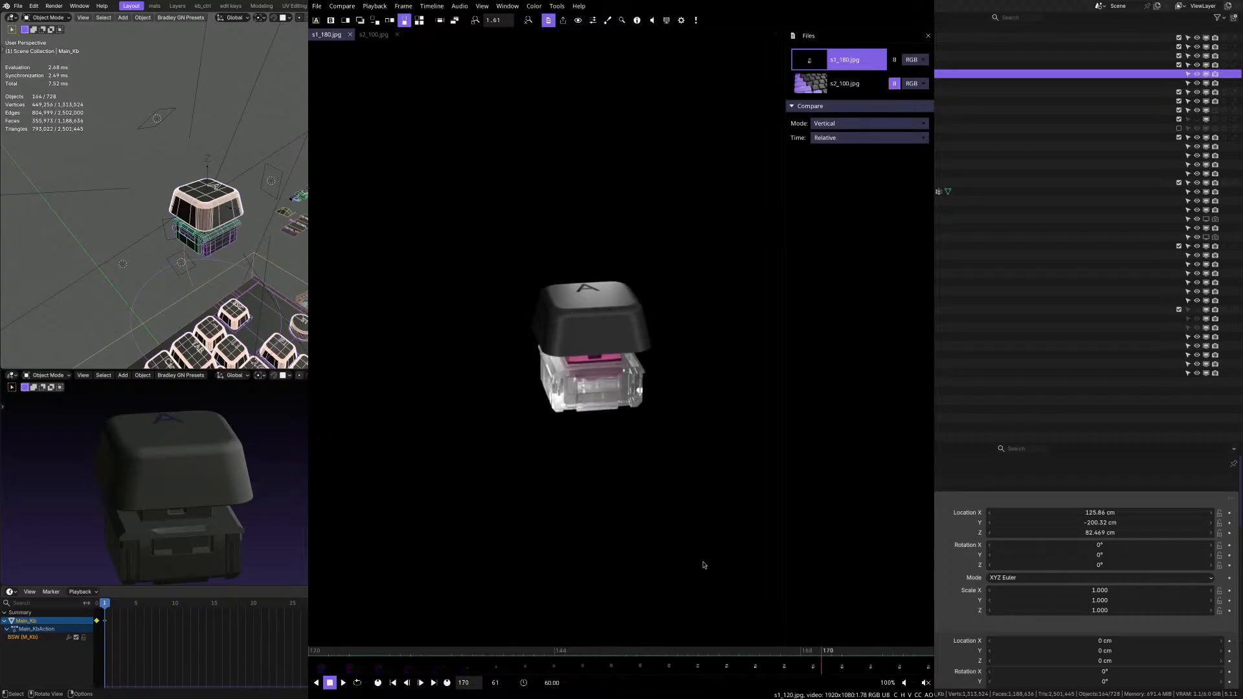
# Step the s1_180.jpg sequence forward to frame 180 and examine both keycap renders in the vertical comparison.
pyautogui.press('Right')
pyautogui.press('Right')
pyautogui.press('Right')
pyautogui.press('Right')
pyautogui.press('Right')
pyautogui.press('Right')
pyautogui.press('Right')
pyautogui.press('Right')
pyautogui.press('Right')
pyautogui.press('Right')
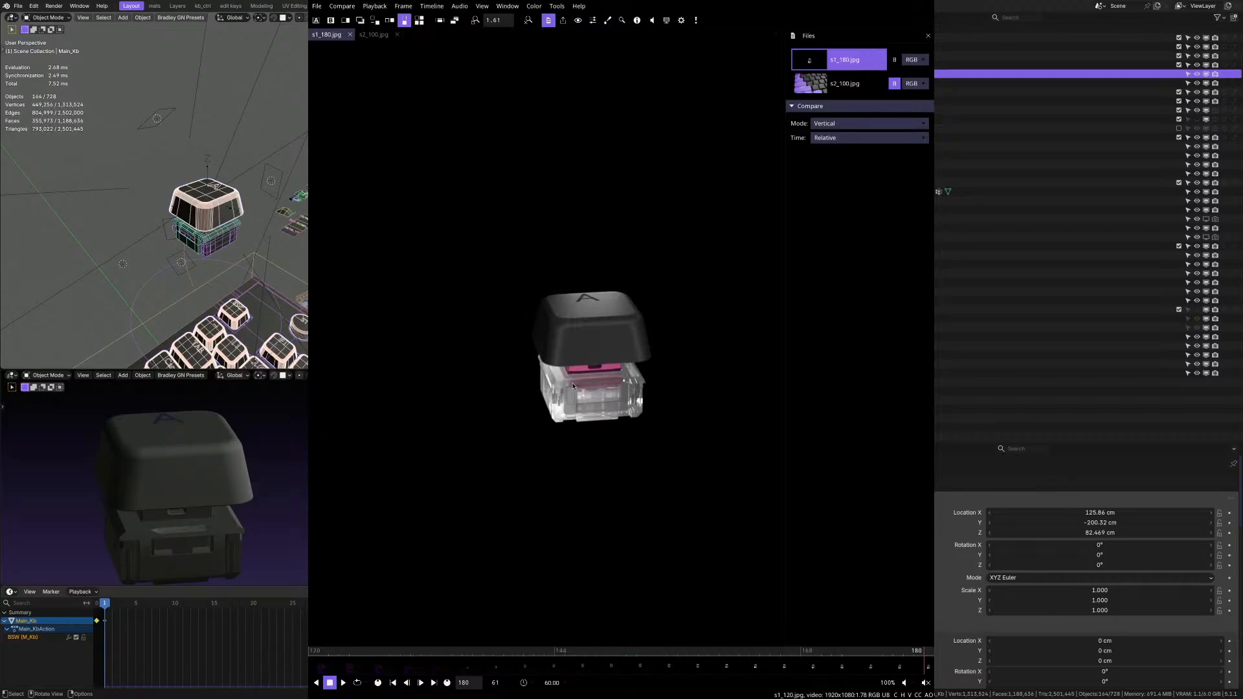
pyautogui.scroll(-8, 496, 301)
pyautogui.scroll(5, 453, 362)
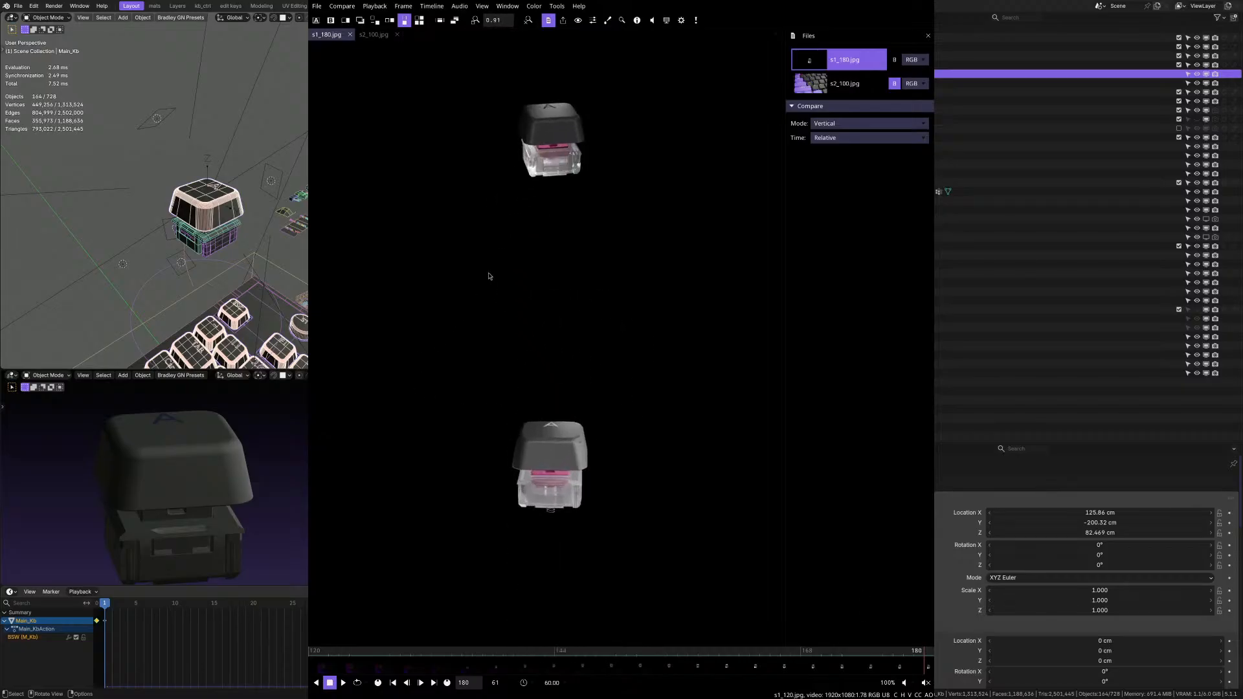
pyautogui.scroll(1, 512, 256)
pyautogui.moveTo(523, 244); pyautogui.dragTo(520, 280, button='middle')
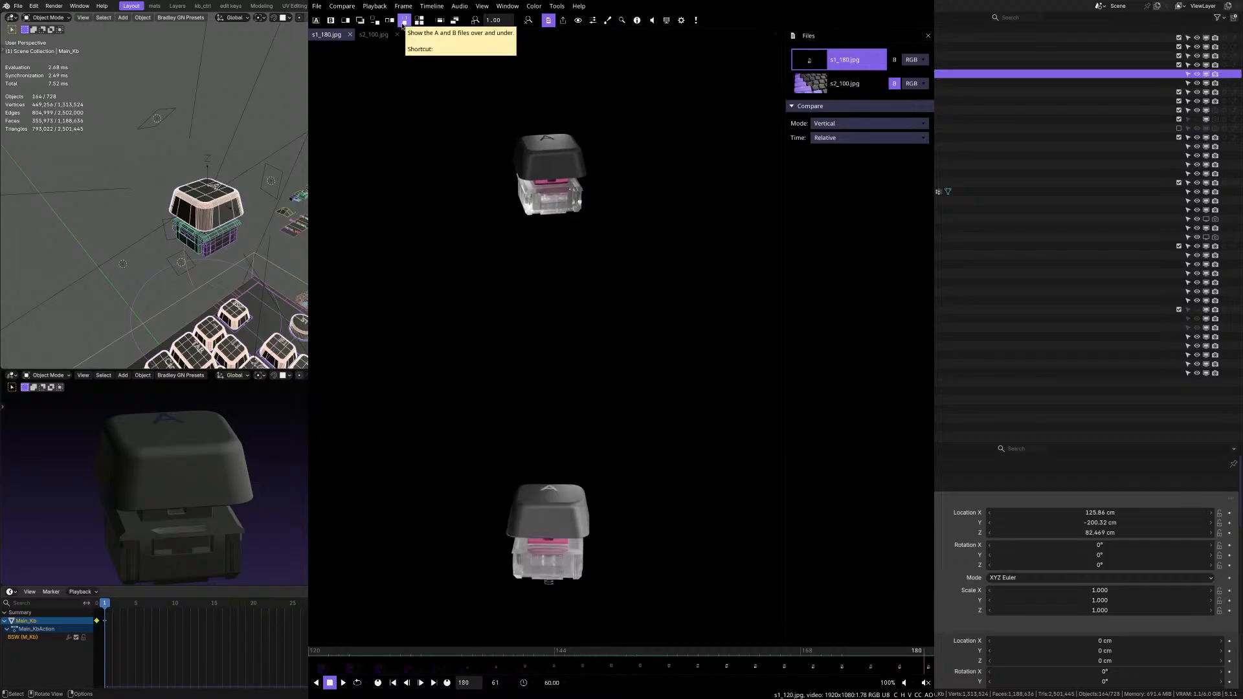
# Set the compare mode to A and show frame 180 of s1_180.jpg enlarged on the keycap and switch.
pyautogui.click(317, 20)
pyautogui.scroll(6, 533, 140)
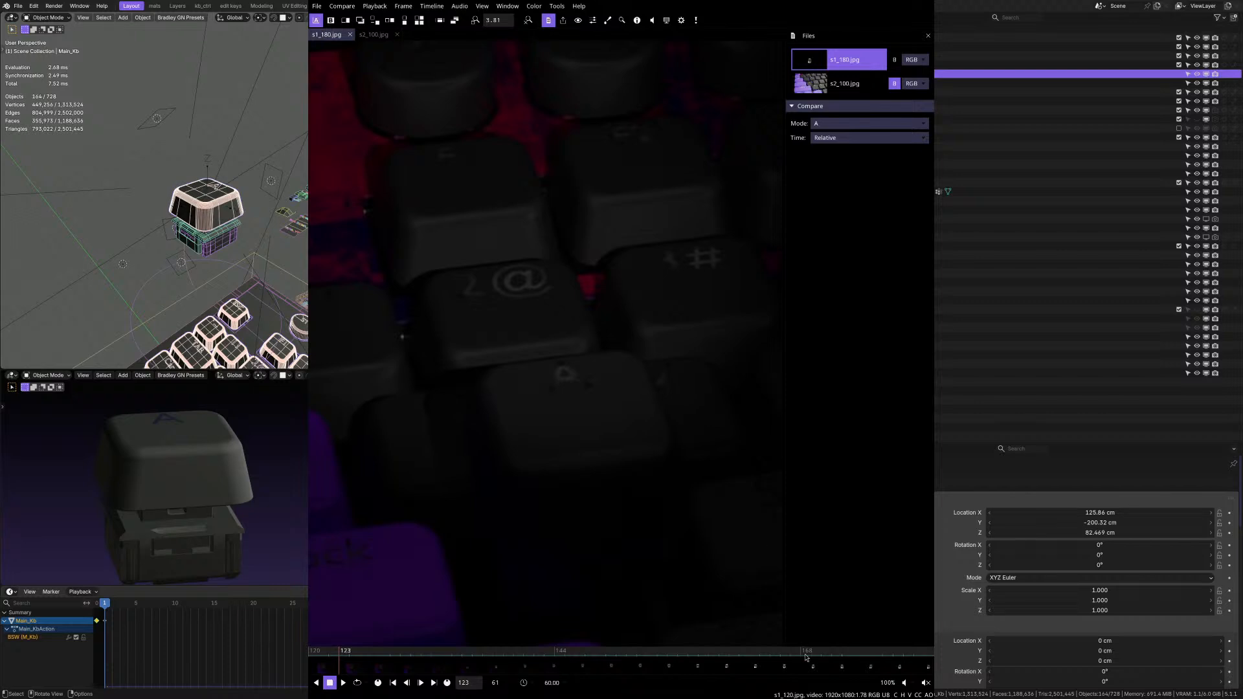
pyautogui.click(925, 655)
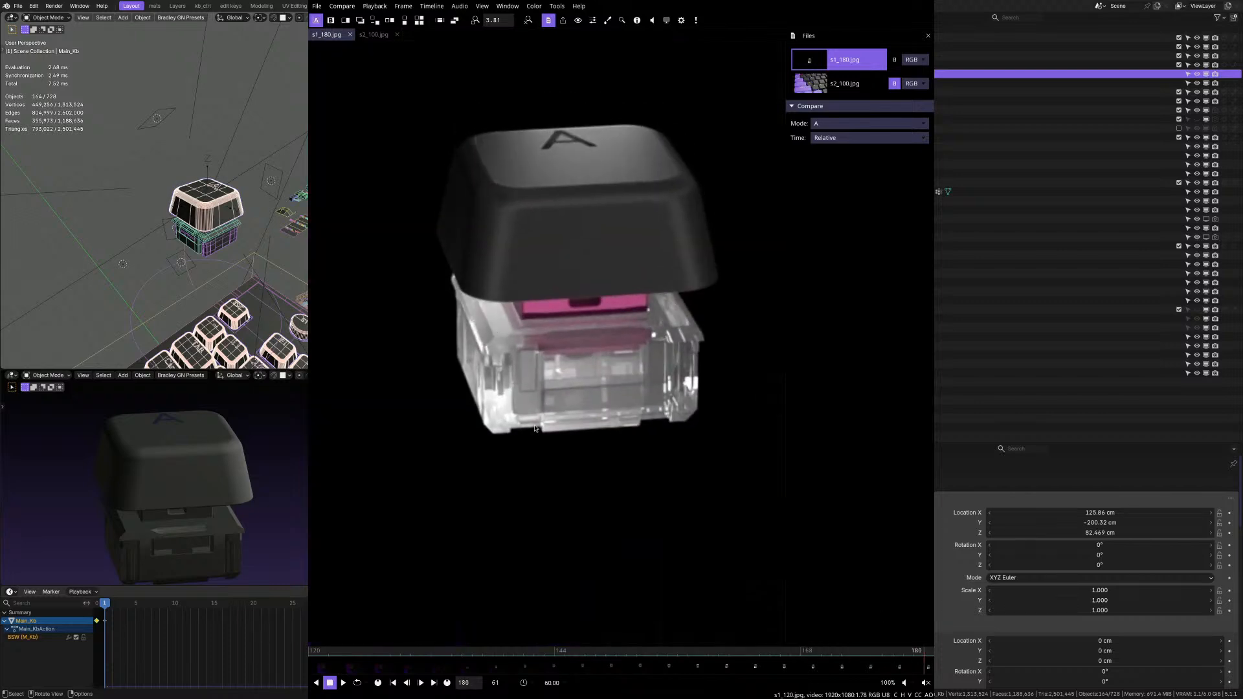
pyautogui.scroll(-2, 535, 428)
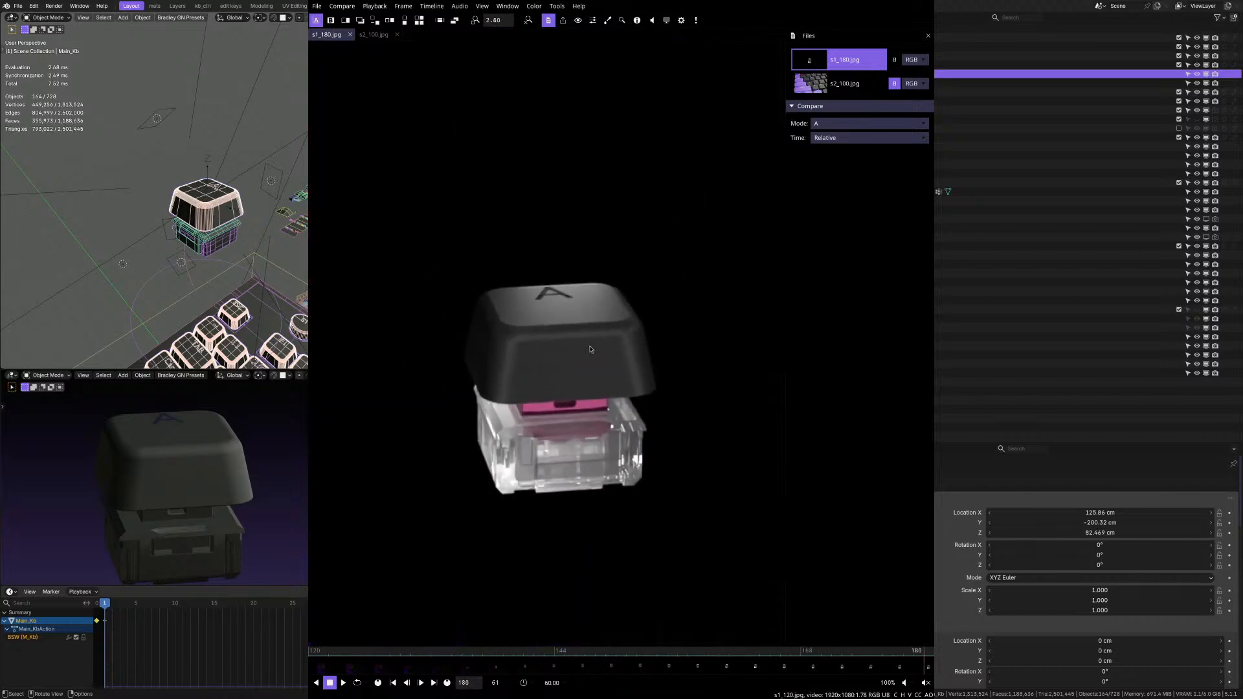
pyautogui.scroll(1, 591, 391)
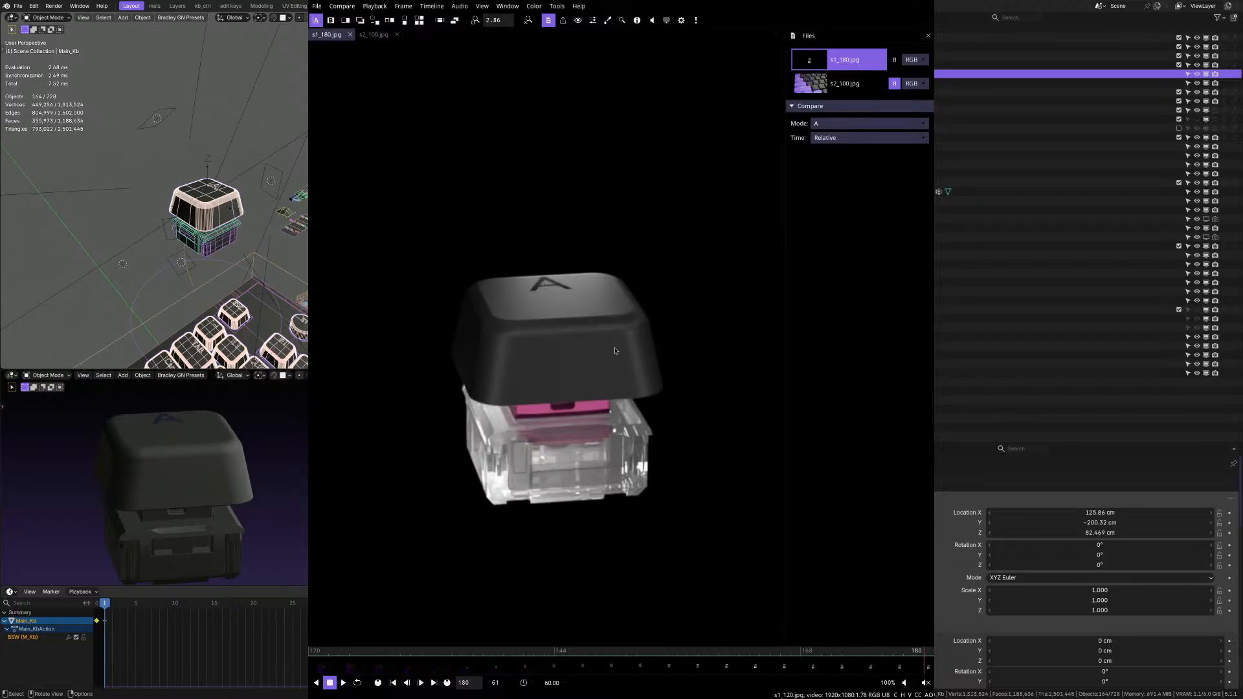
# Alternate between frame 1 of s2_100.jpg and frame 180 of s1_180.jpg to compare the keycap and switch, ending on s2_100.jpg.
pyautogui.click(365, 35)
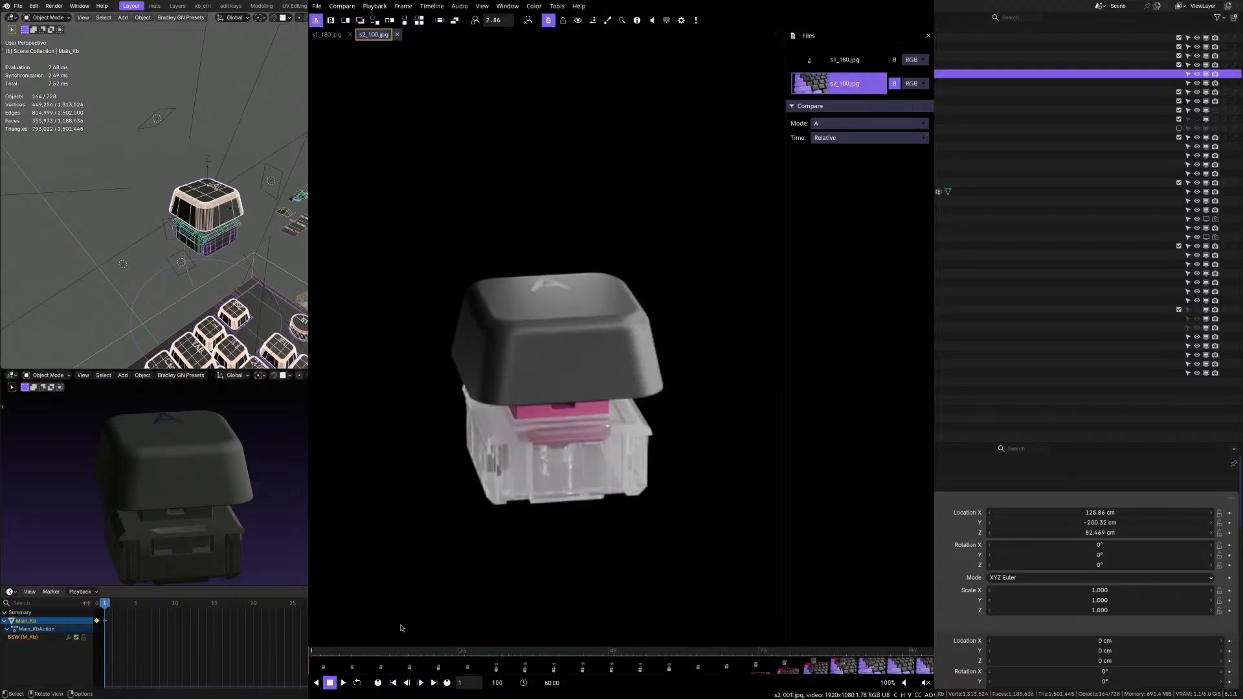
pyautogui.click(326, 35)
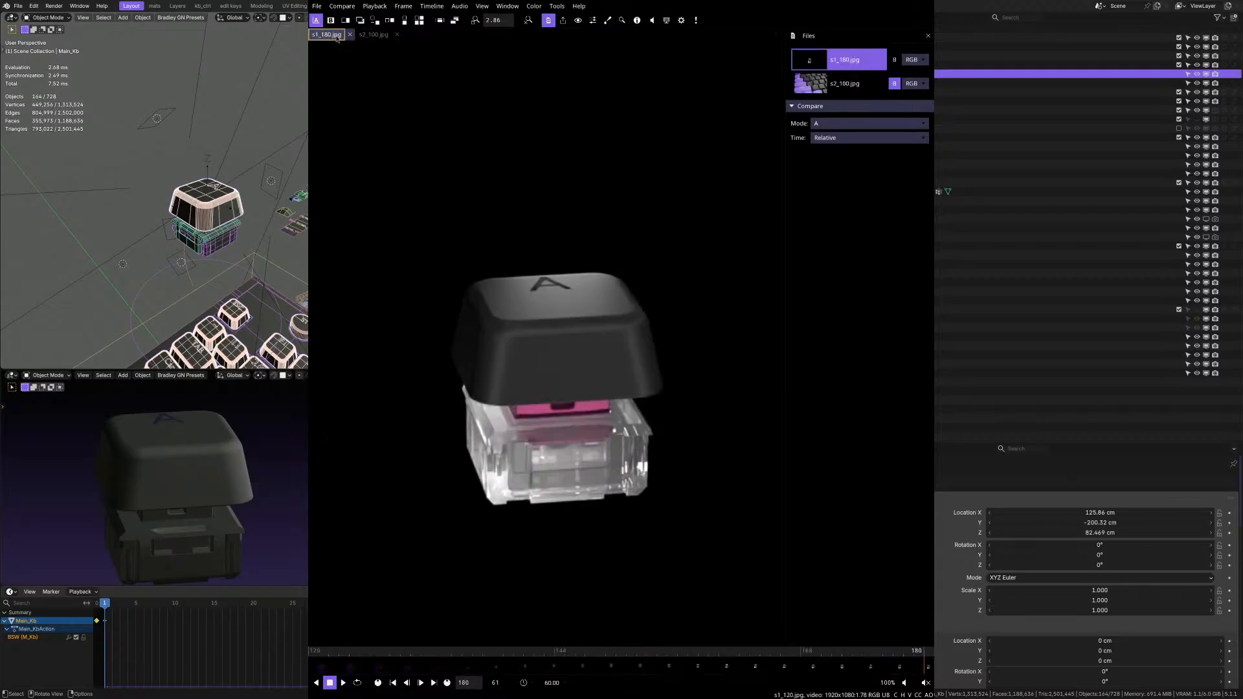
pyautogui.click(362, 35)
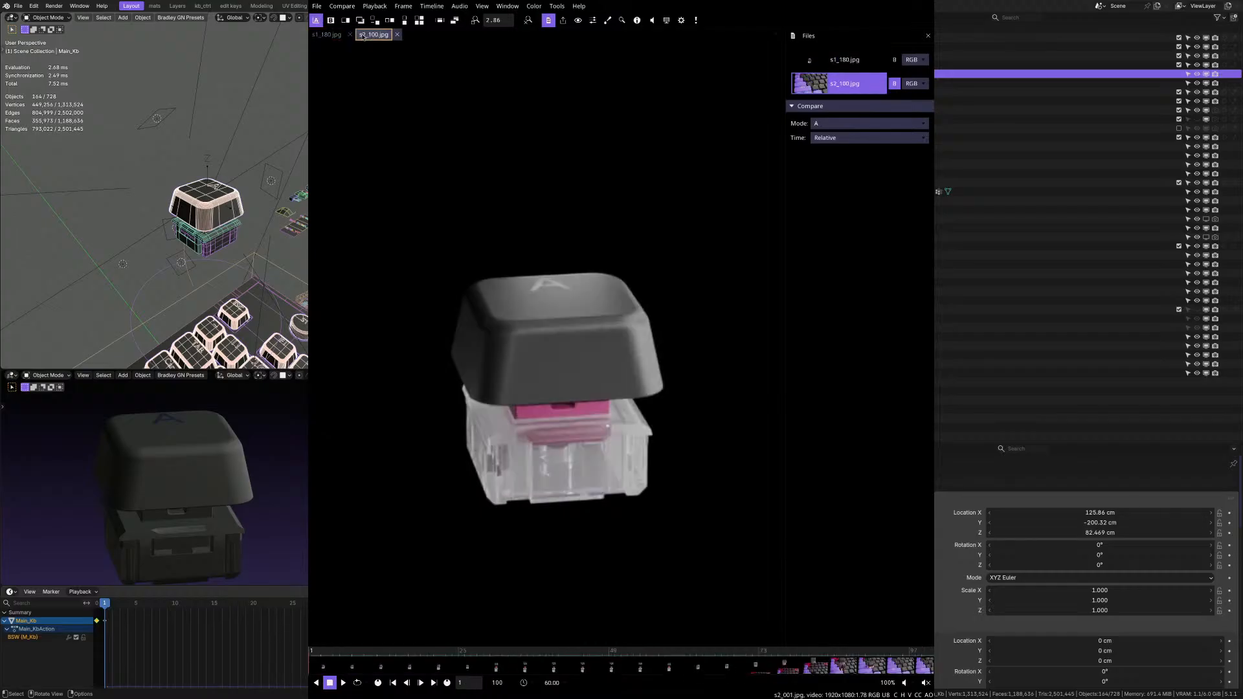
pyautogui.click(327, 36)
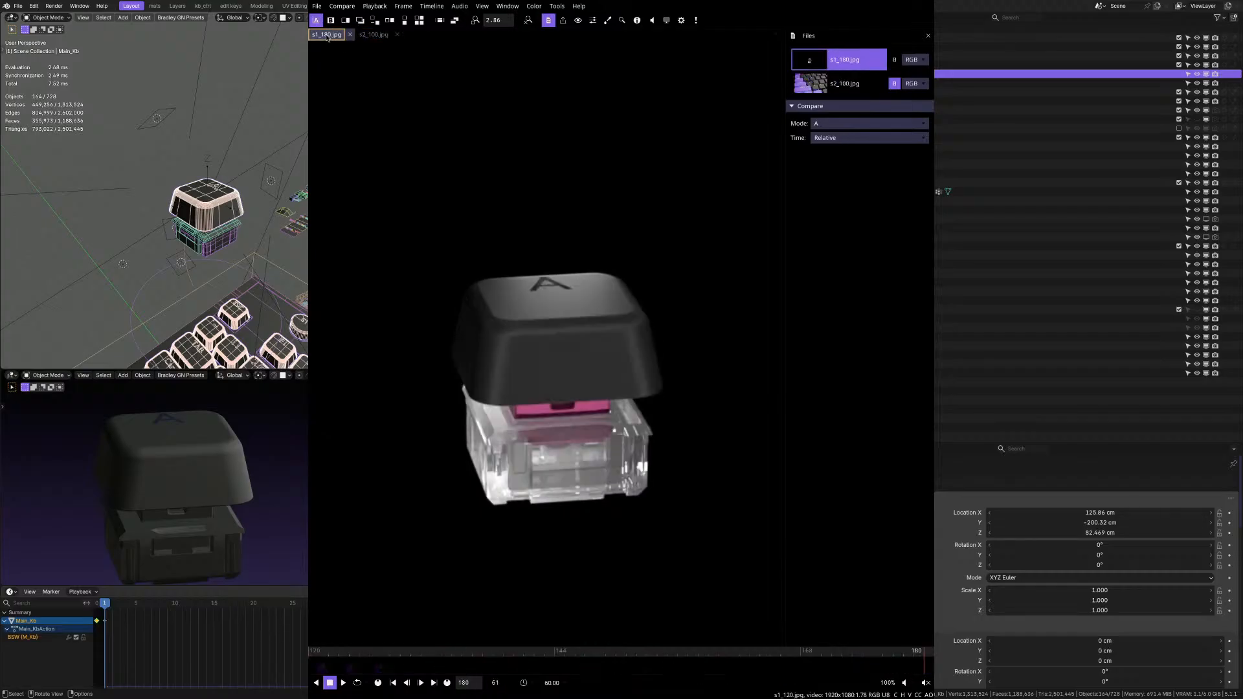
pyautogui.click(366, 37)
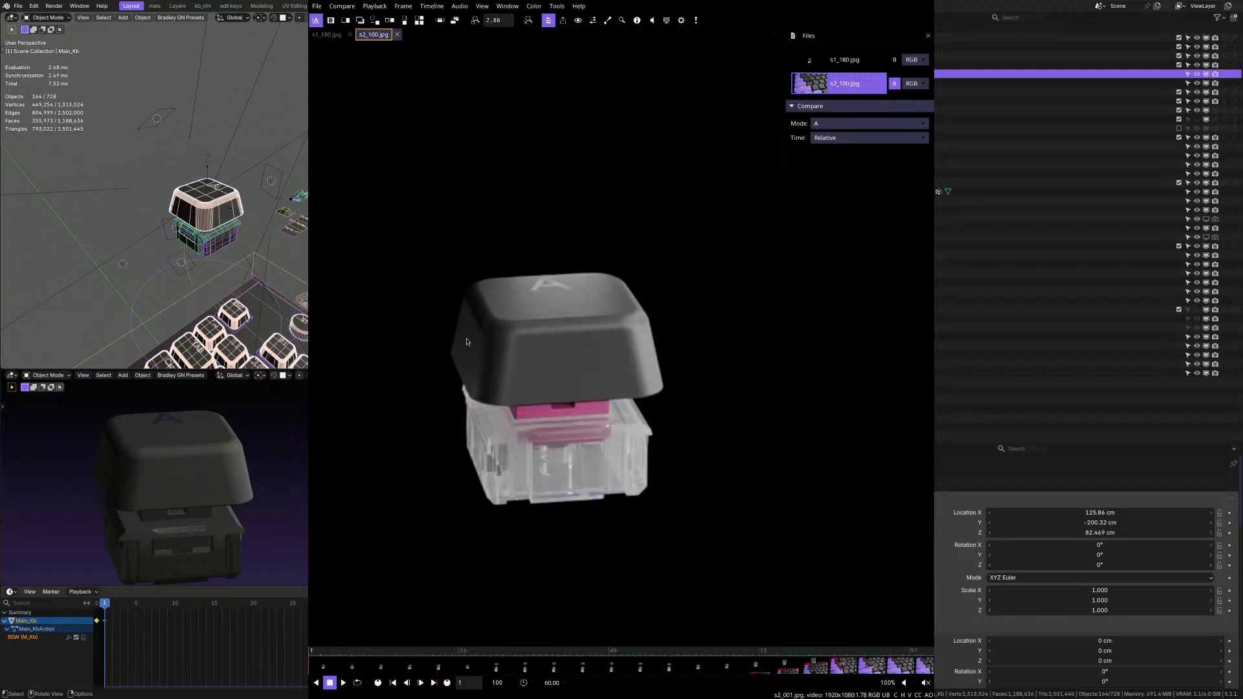
# Scrub the s2_100.jpg sequence to frame 25, inspect the separating switch parts, and return to frame 1.
pyautogui.moveTo(361, 651)
pyautogui.mouseDown()
pyautogui.moveTo(455, 649)
pyautogui.moveTo(314, 641)
pyautogui.moveTo(345, 638)
pyautogui.mouseUp()
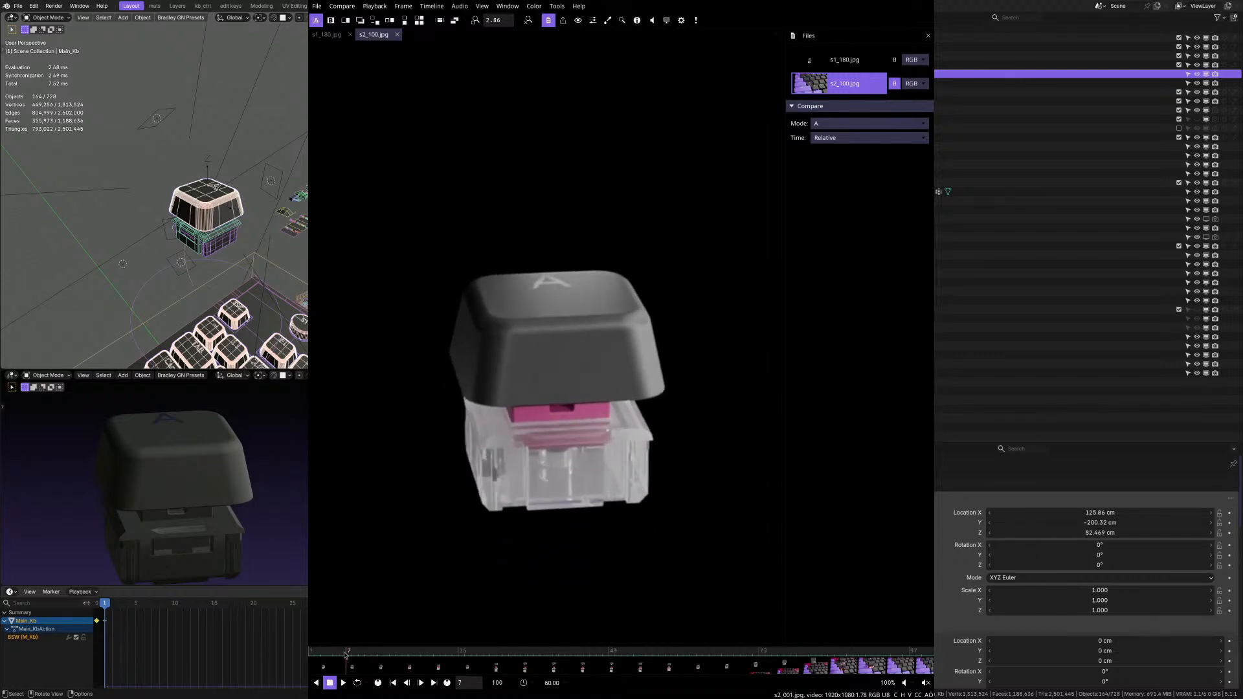
pyautogui.click(348, 652)
pyautogui.moveTo(348, 653); pyautogui.dragTo(471, 652)
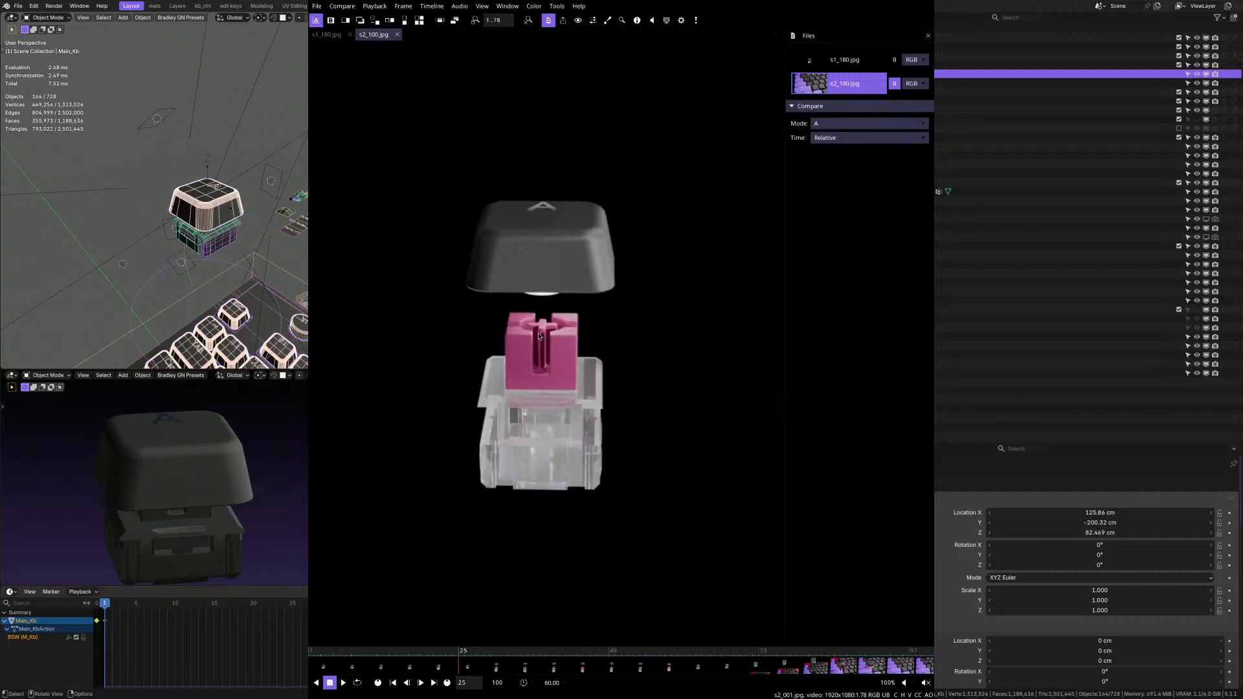
pyautogui.scroll(1, 549, 223)
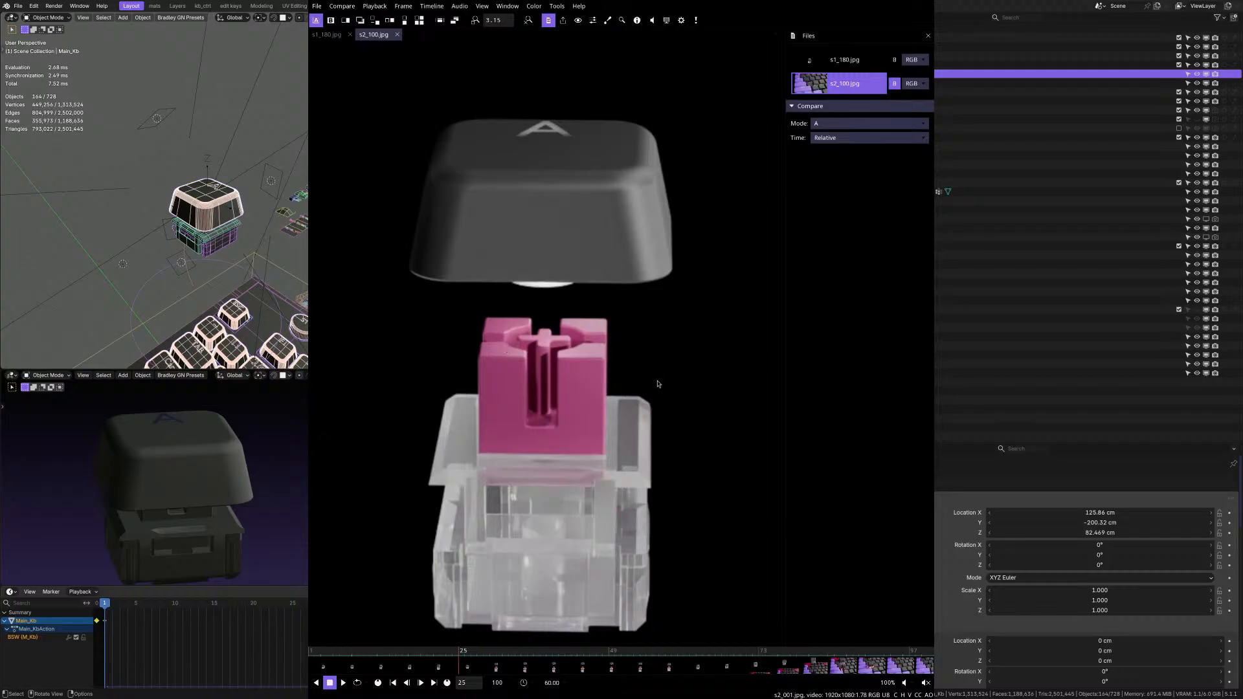
pyautogui.scroll(-1, 528, 450)
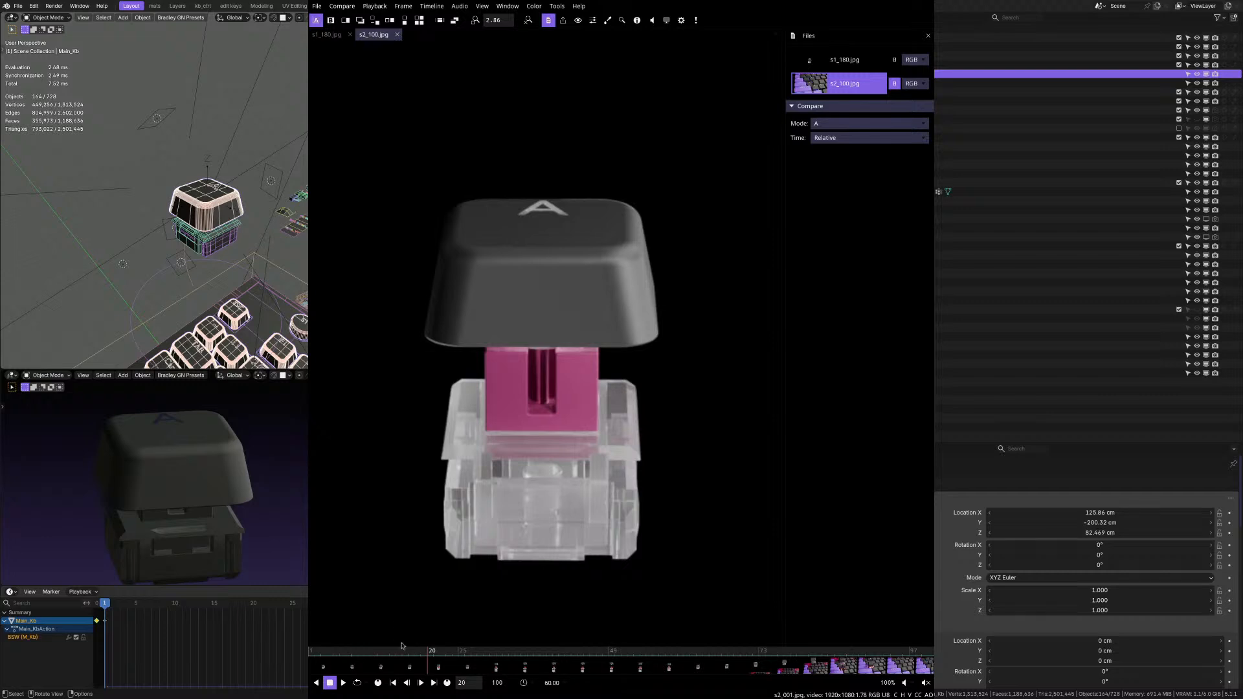
pyautogui.moveTo(432, 657); pyautogui.dragTo(313, 656)
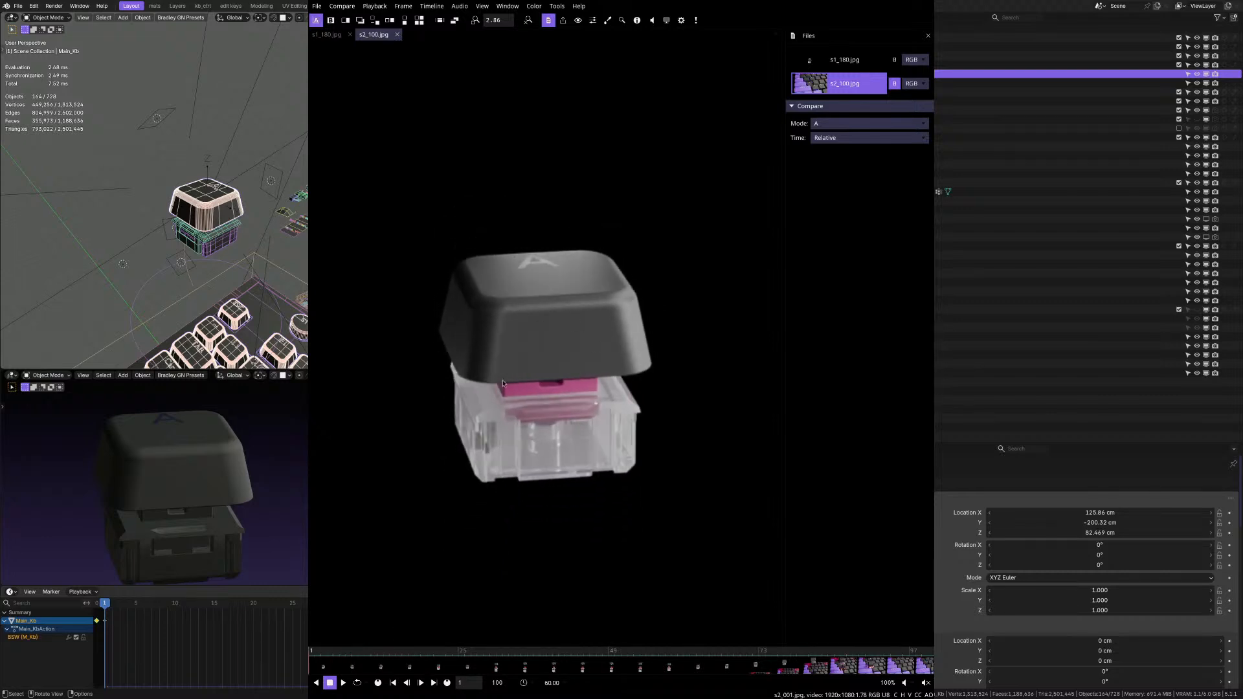
# Flip between the two sequences again and inspect the letter A on the keycap in s1_180.jpg up close.
pyautogui.click(327, 36)
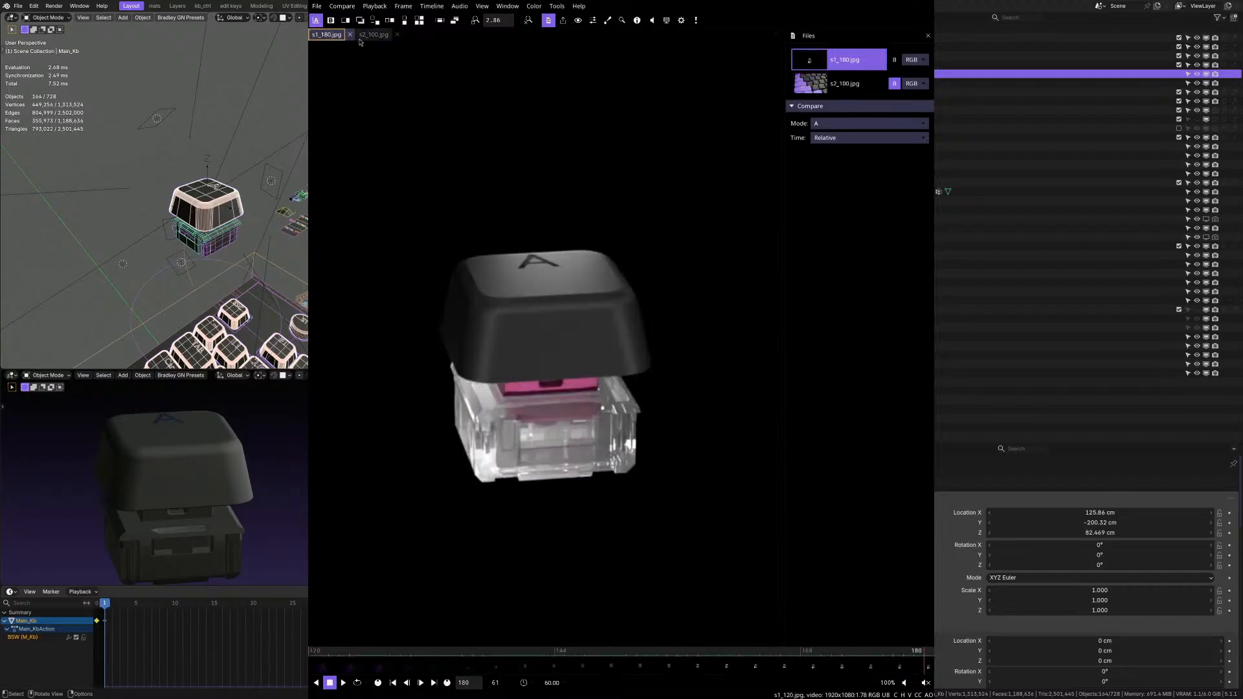
pyautogui.click(373, 35)
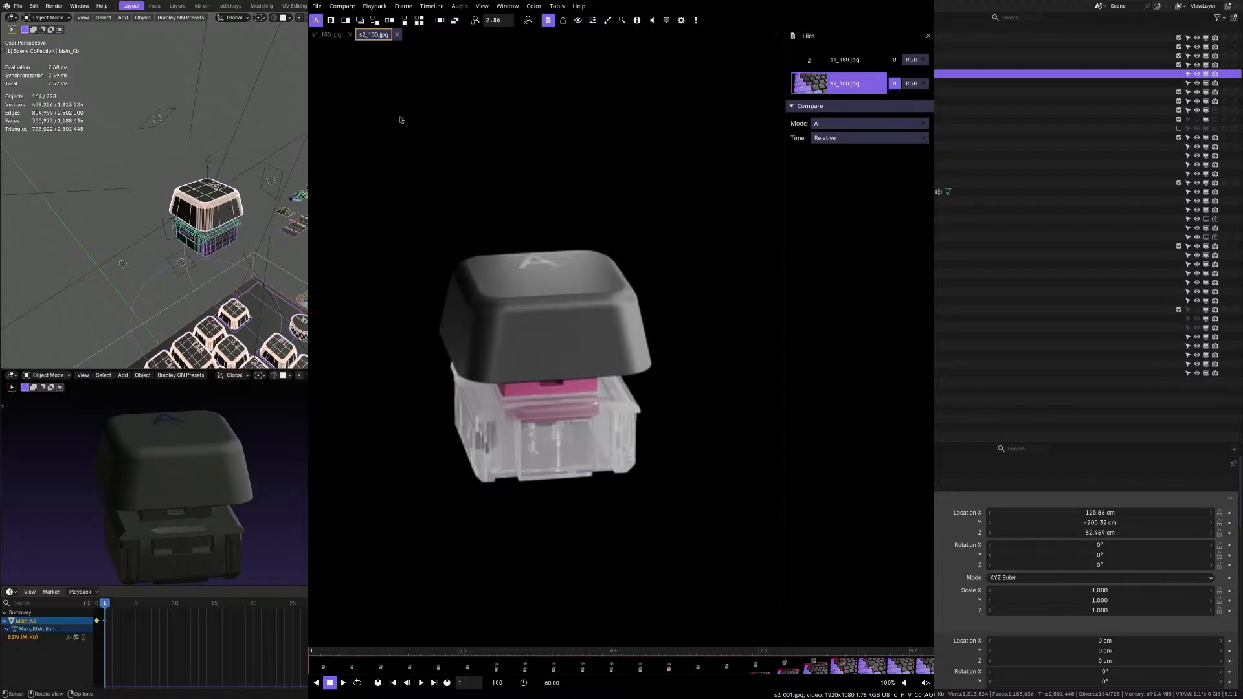
pyautogui.click(327, 34)
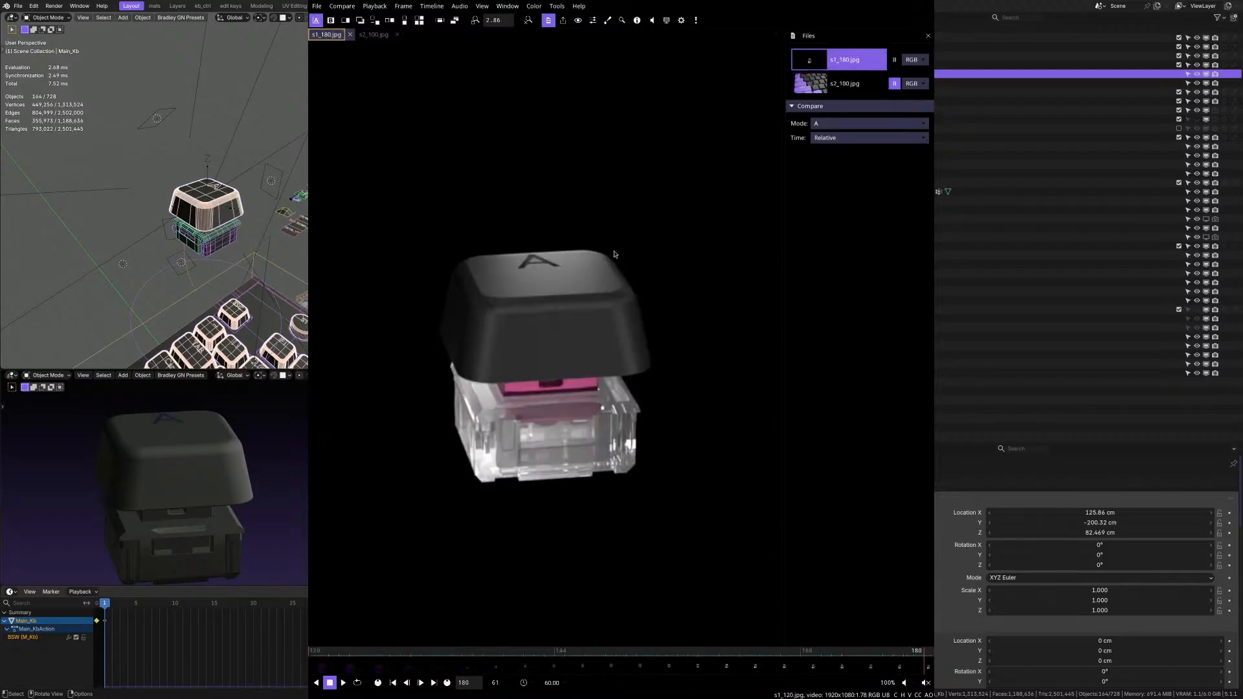
pyautogui.scroll(8, 614, 255)
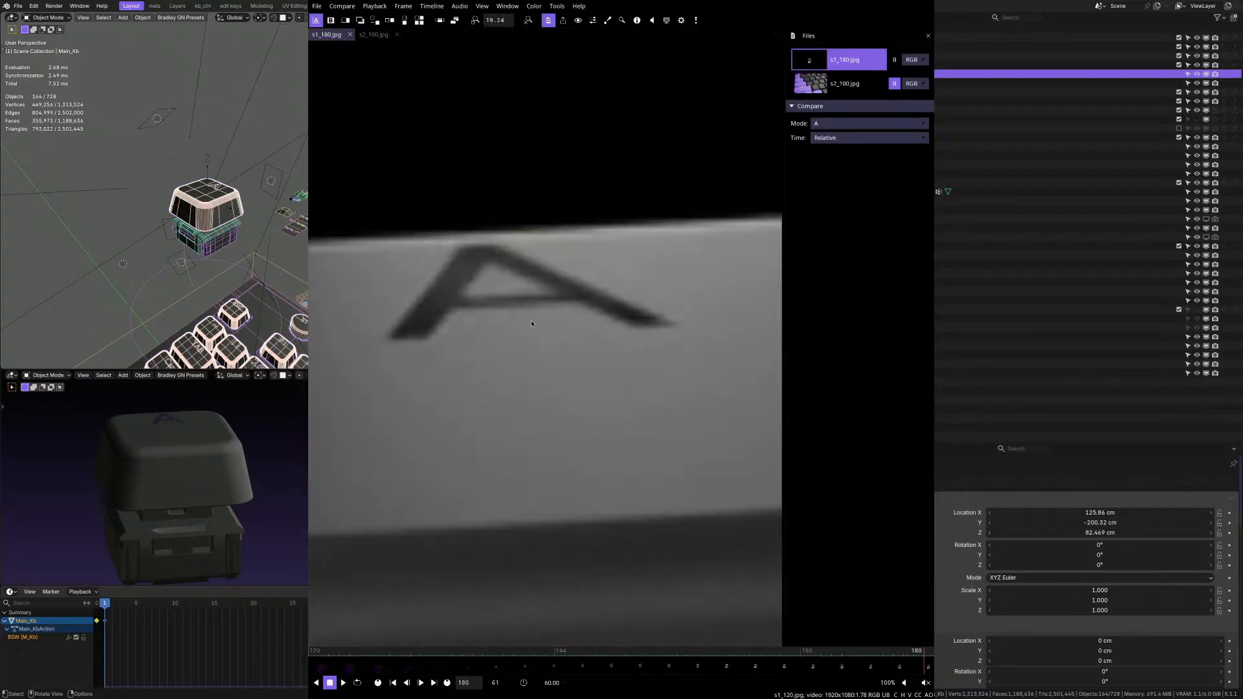
pyautogui.scroll(-7, 532, 324)
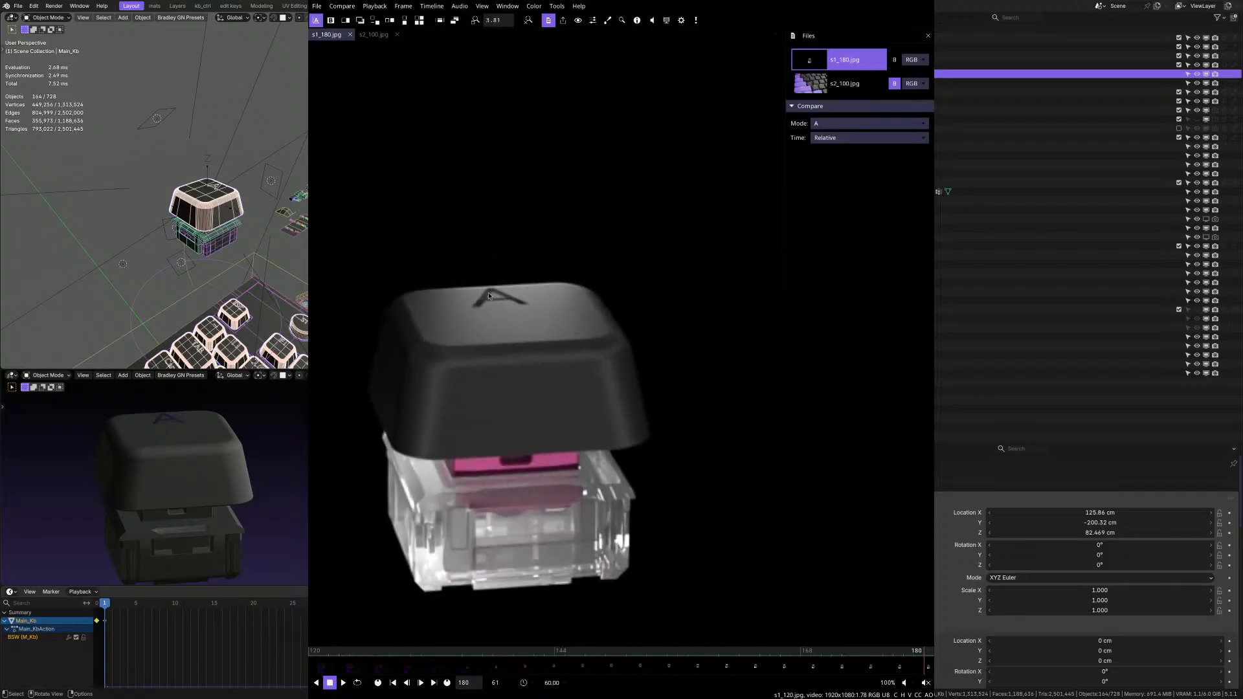
pyautogui.scroll(-1, 489, 296)
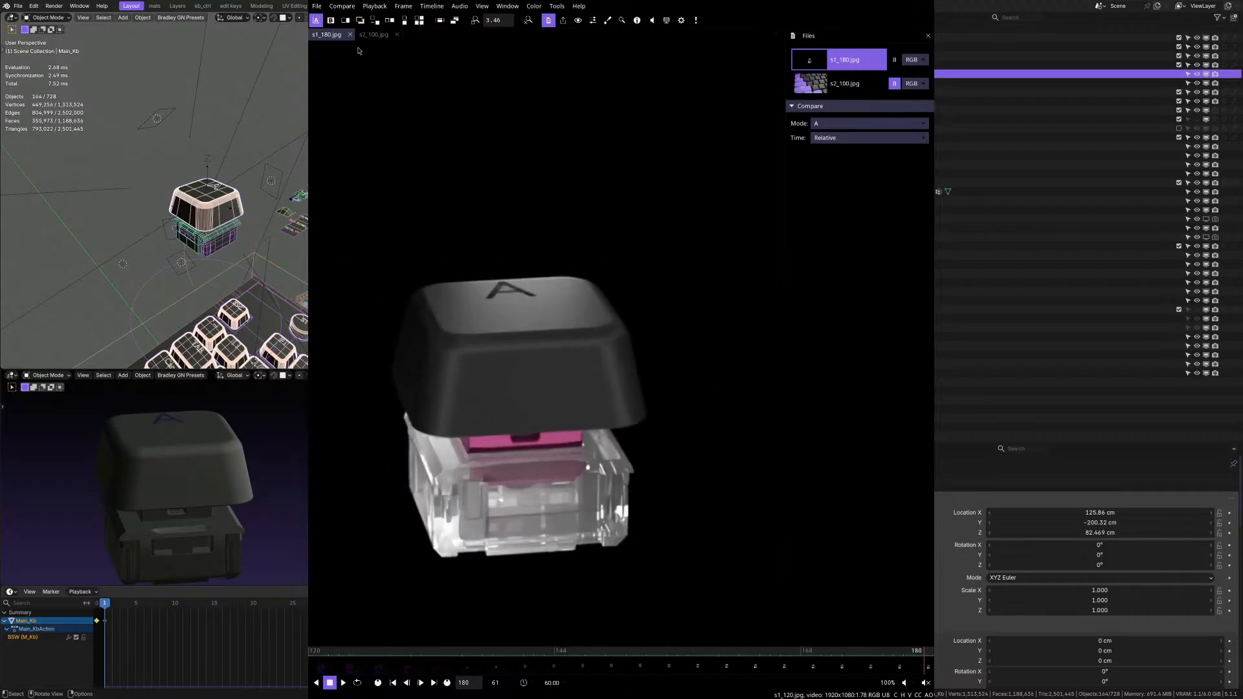
# Show the s2_100.jpg sequence, scrub to frame 22, and inspect the stem and transparent housing up close.
pyautogui.click(373, 34)
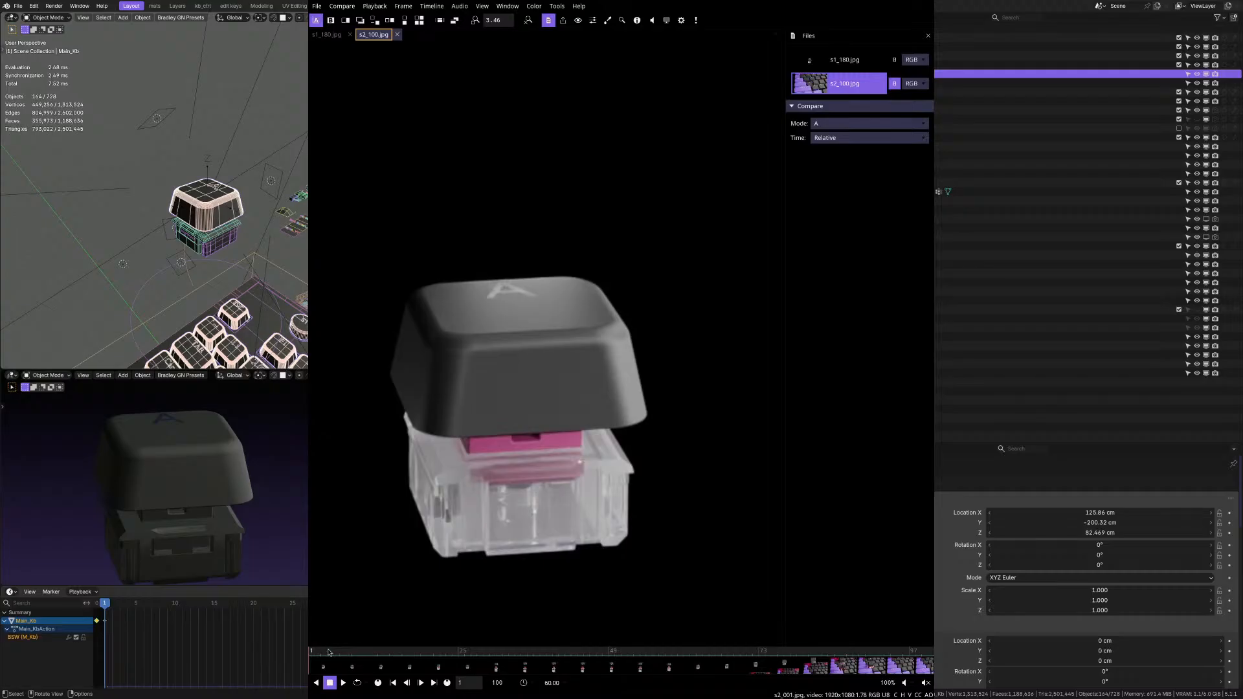
pyautogui.moveTo(317, 650); pyautogui.dragTo(452, 649)
pyautogui.scroll(-8, 586, 363)
pyautogui.scroll(2, 523, 523)
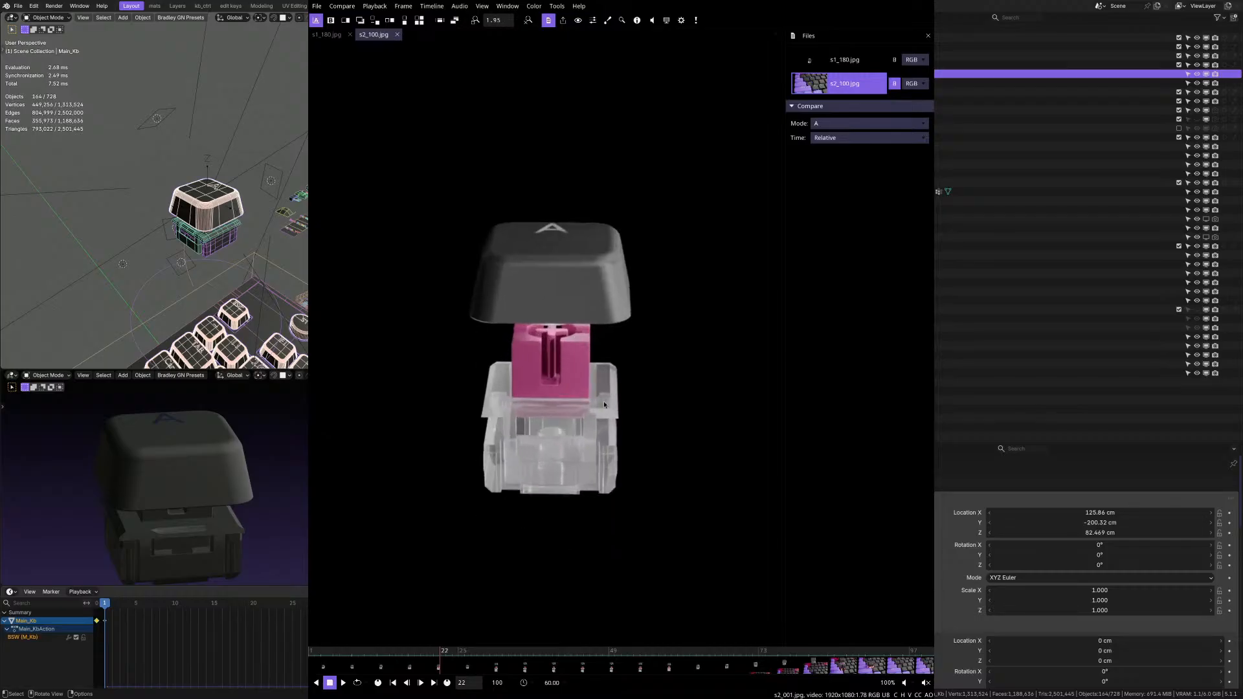
pyautogui.scroll(5, 604, 405)
pyautogui.scroll(-4, 513, 496)
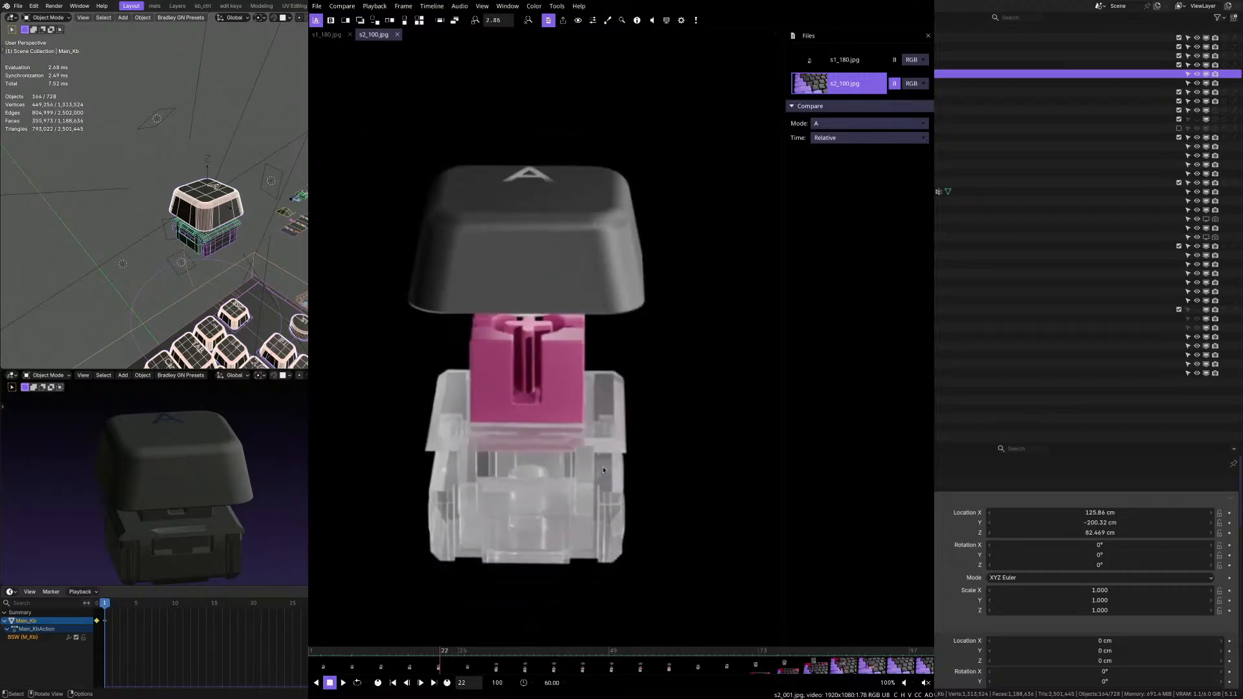
pyautogui.scroll(2, 591, 479)
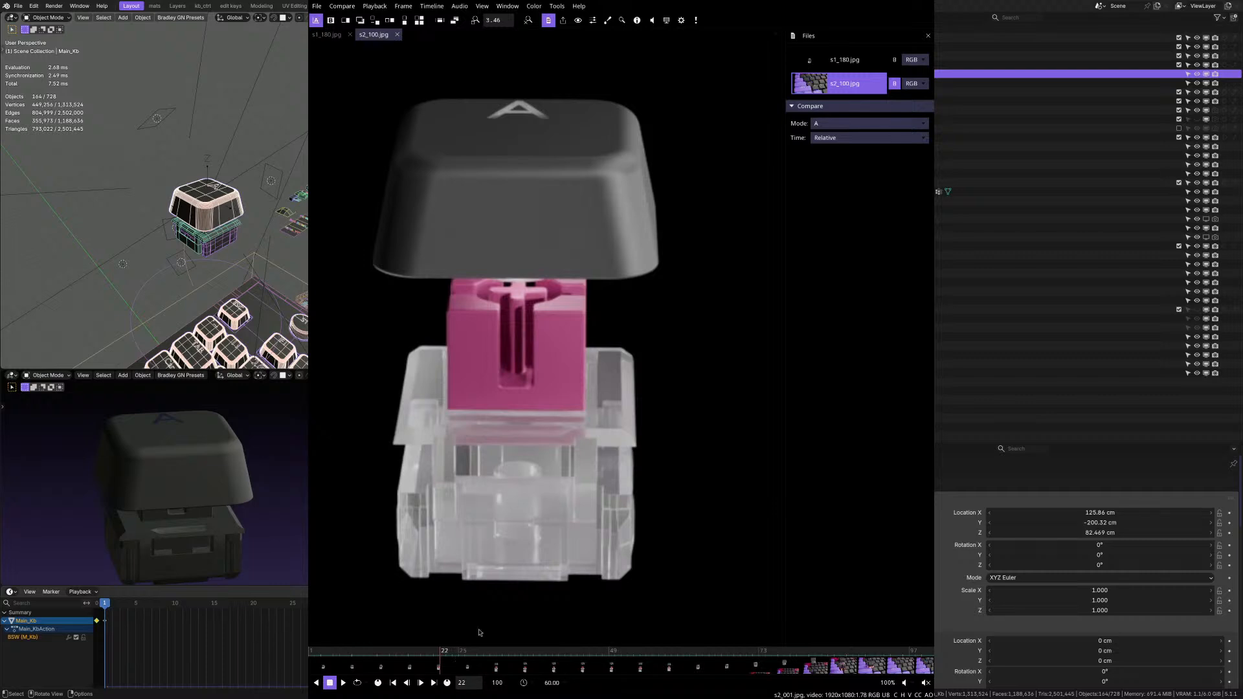
# Scrub the s2_100.jpg sequence through frames 30 and 64, back to frame 40, and return to frame 1.
pyautogui.moveTo(445, 652); pyautogui.dragTo(492, 656)
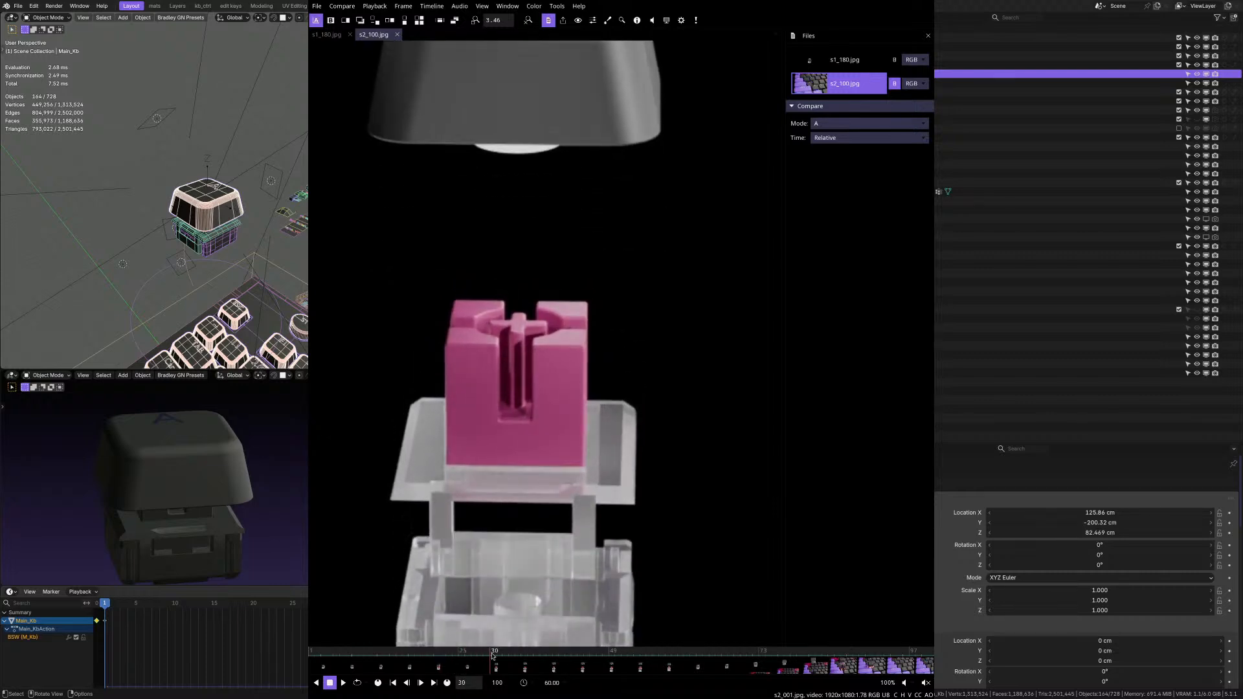
pyautogui.scroll(-5, 508, 359)
pyautogui.scroll(2, 503, 602)
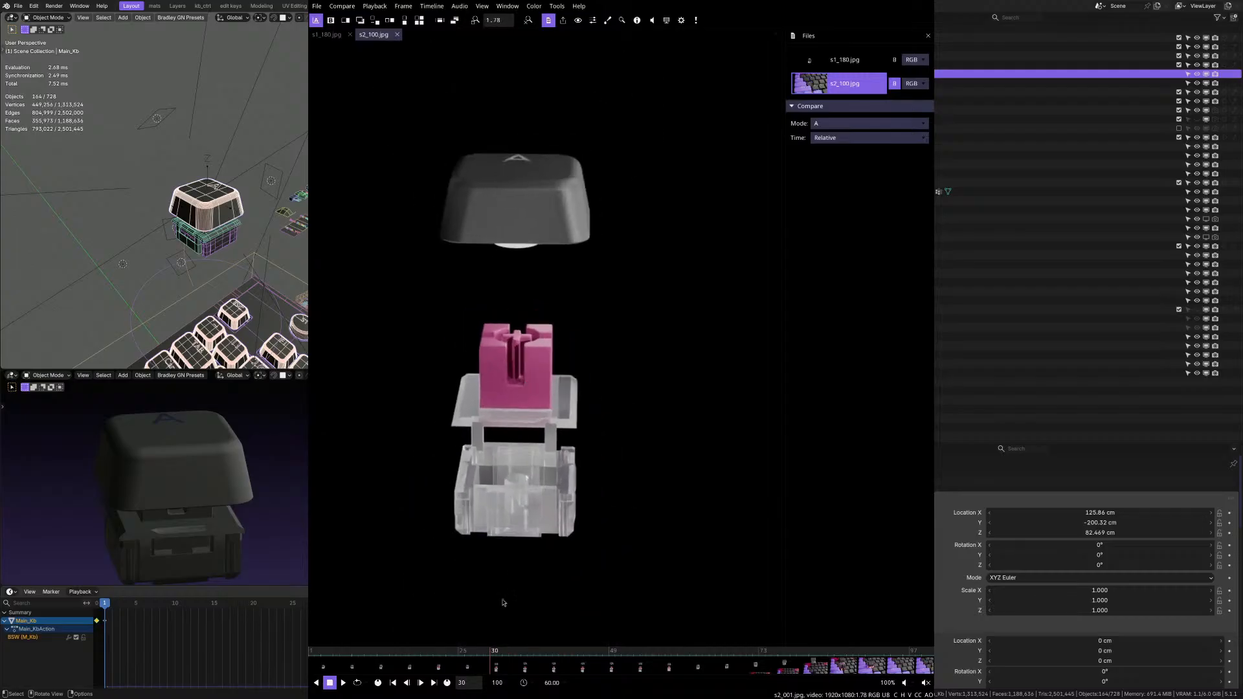
pyautogui.moveTo(492, 652); pyautogui.dragTo(704, 640)
pyautogui.press('=')
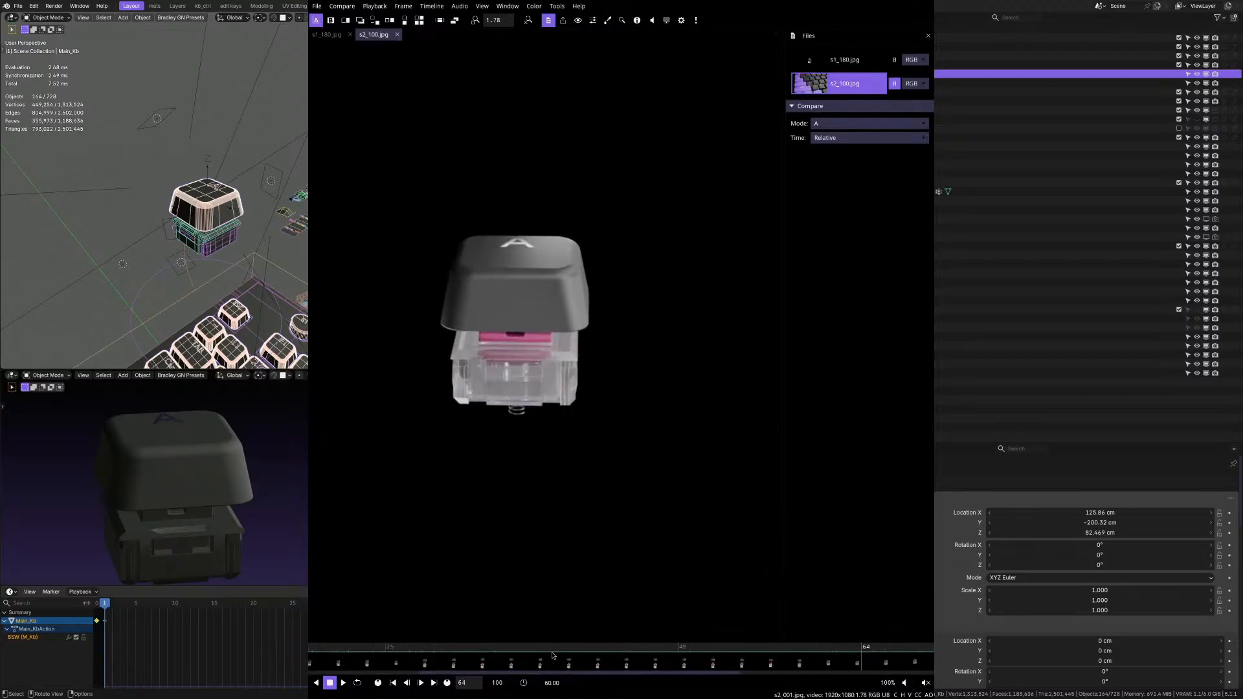
pyautogui.press('-')
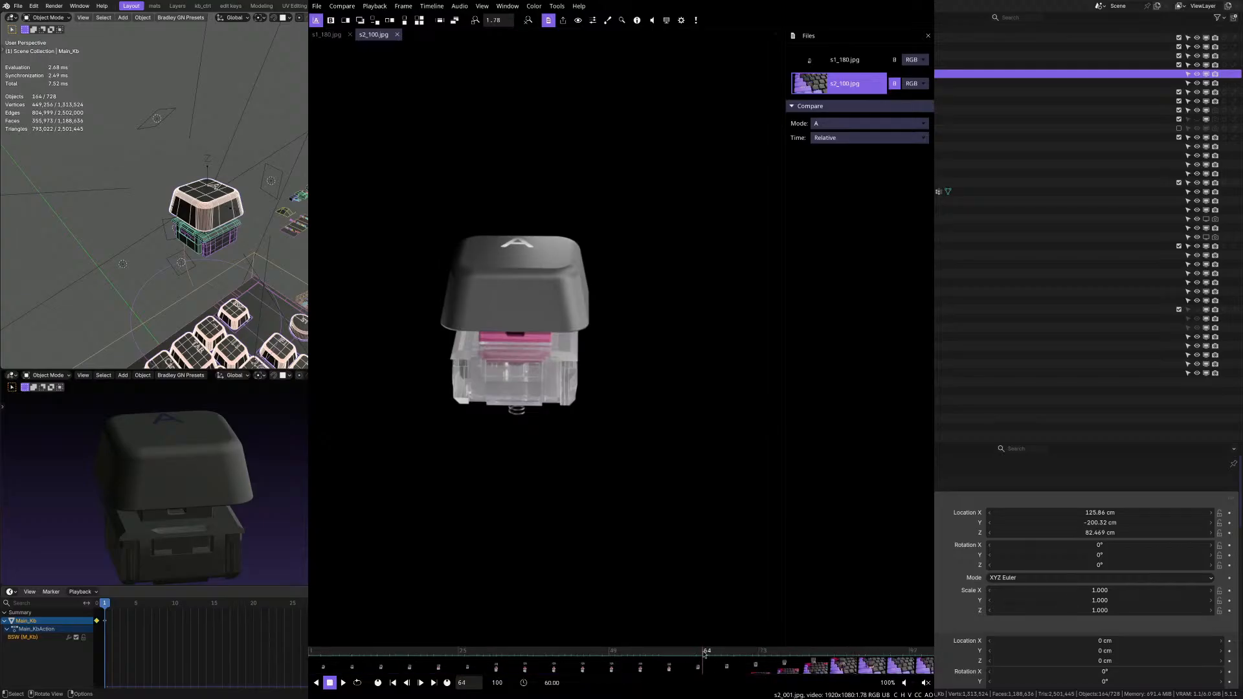
pyautogui.moveTo(705, 654); pyautogui.dragTo(554, 659)
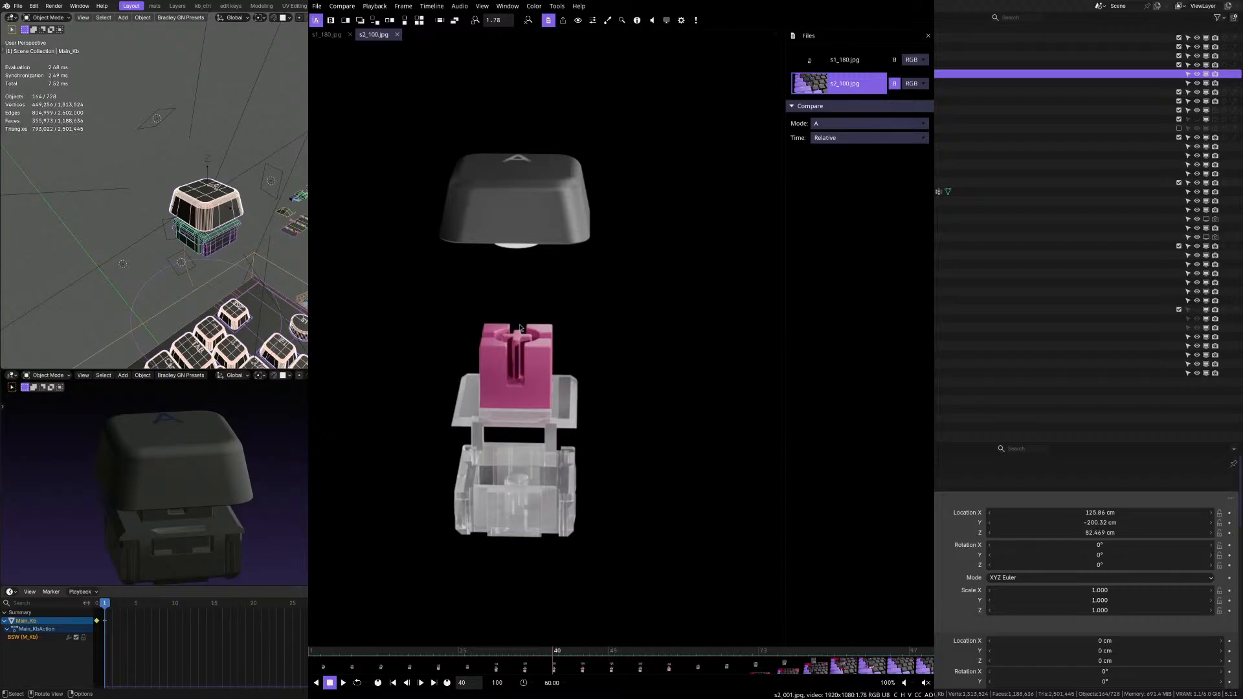
pyautogui.moveTo(562, 658); pyautogui.dragTo(312, 658)
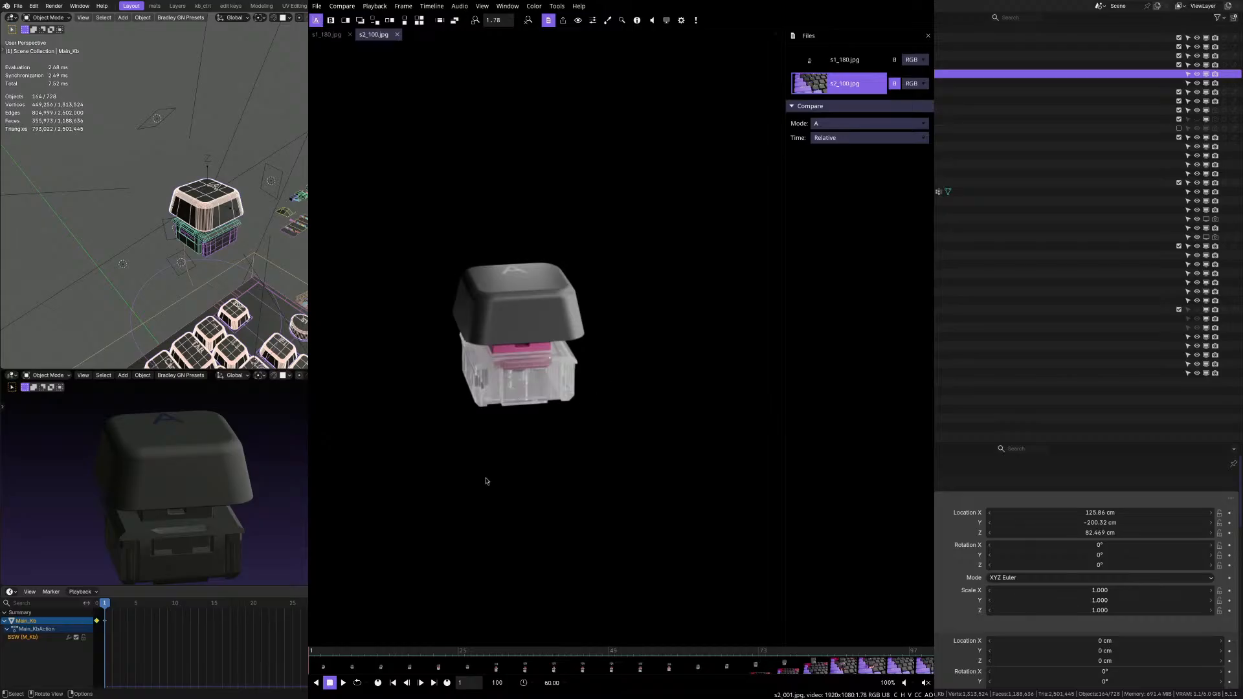
# Switch back to Blender and inspect the floating keycap and switch model from several angles.
pyautogui.hotkey('alt', 'Tab')
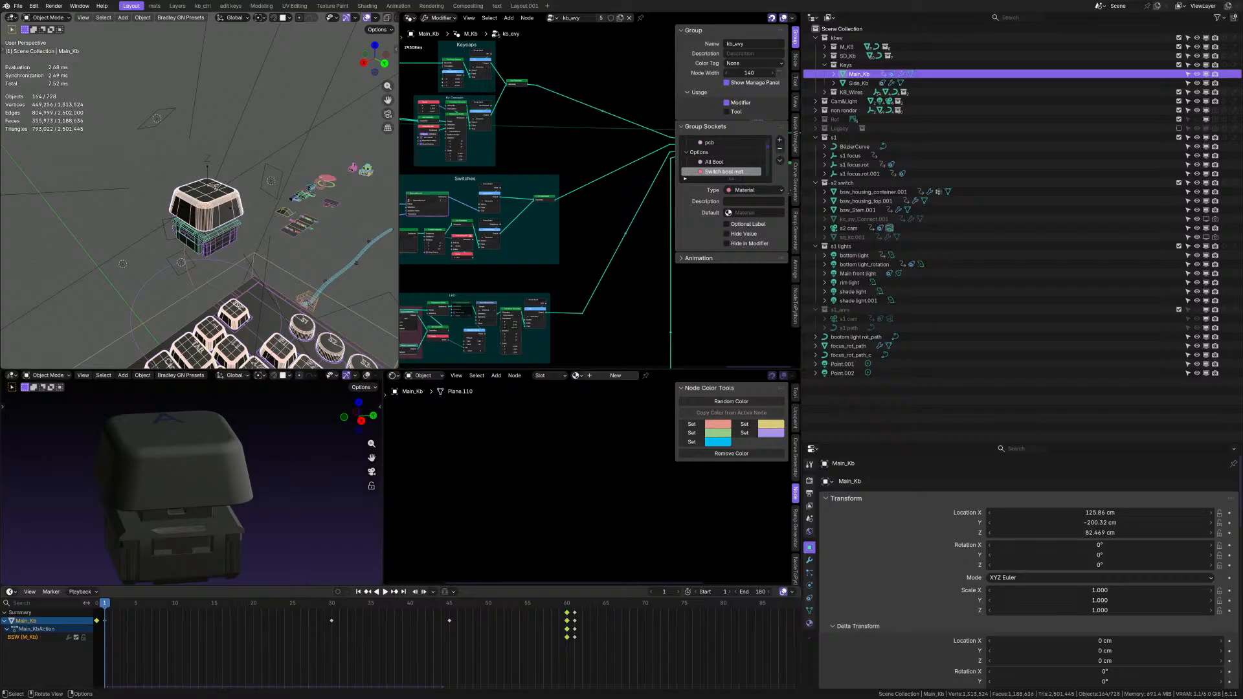
pyautogui.scroll(4, 207, 236)
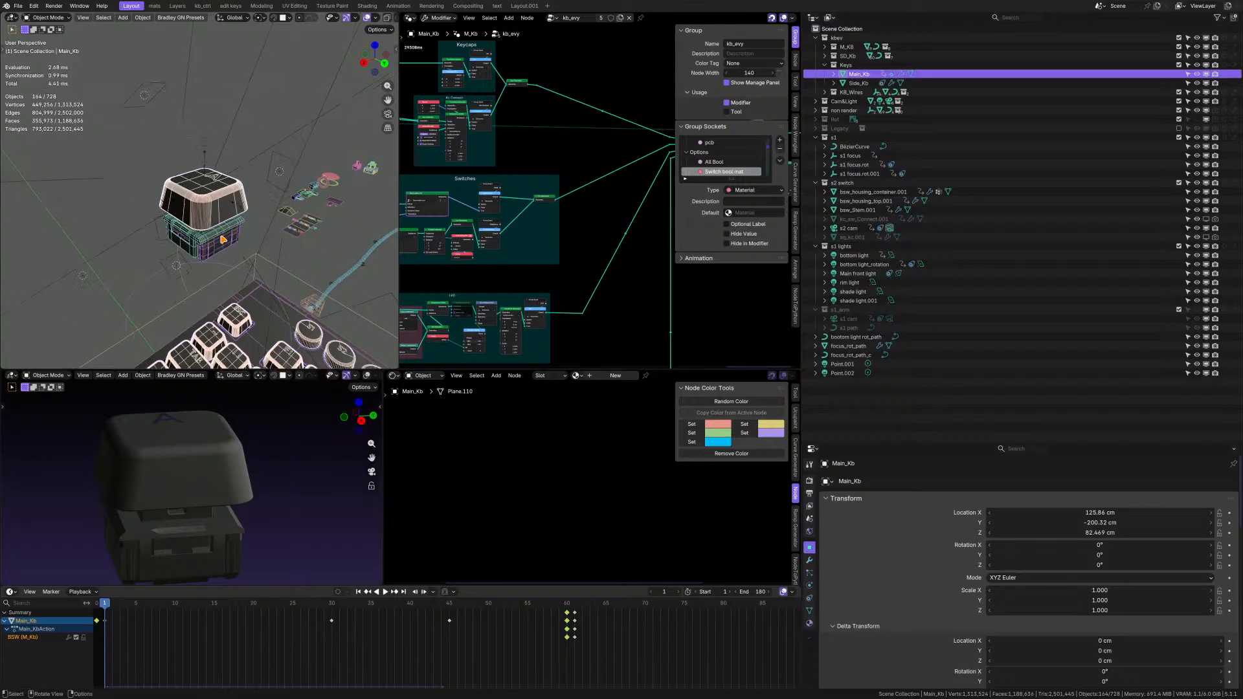
pyautogui.moveTo(165, 224); pyautogui.dragTo(296, 290, button='middle')
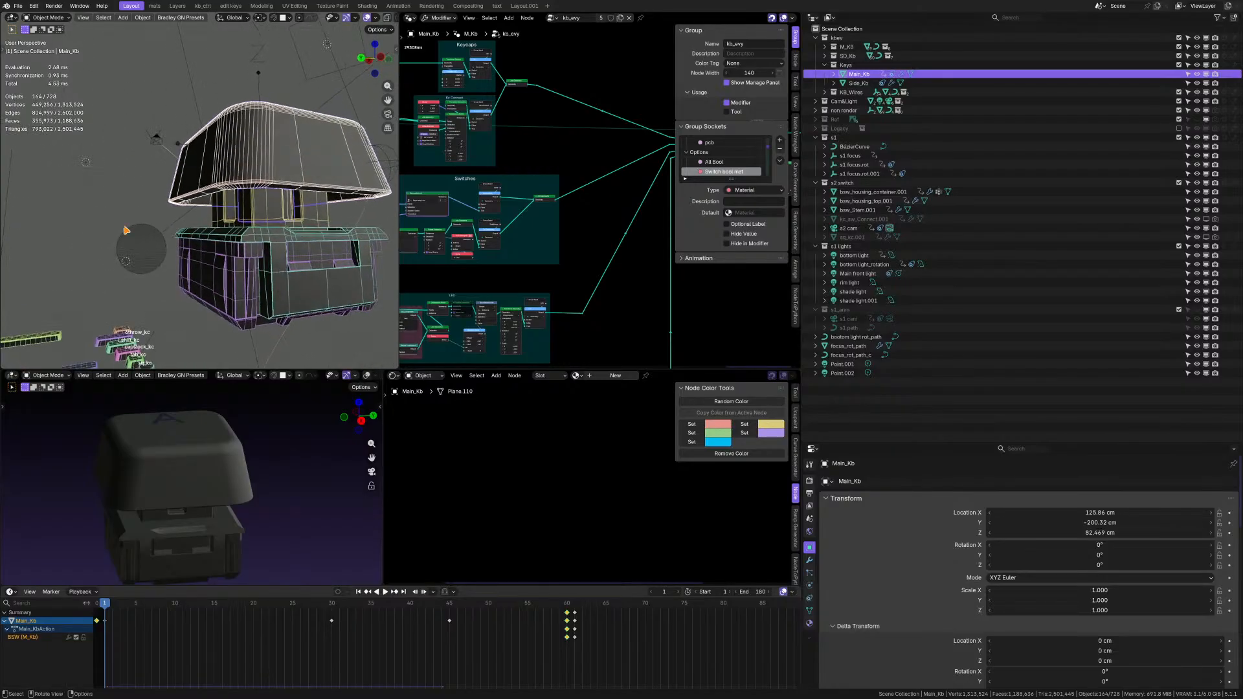
pyautogui.moveTo(266, 277); pyautogui.dragTo(362, 189, button='middle')
pyautogui.scroll(-3, 225, 256)
pyautogui.scroll(-2, 219, 231)
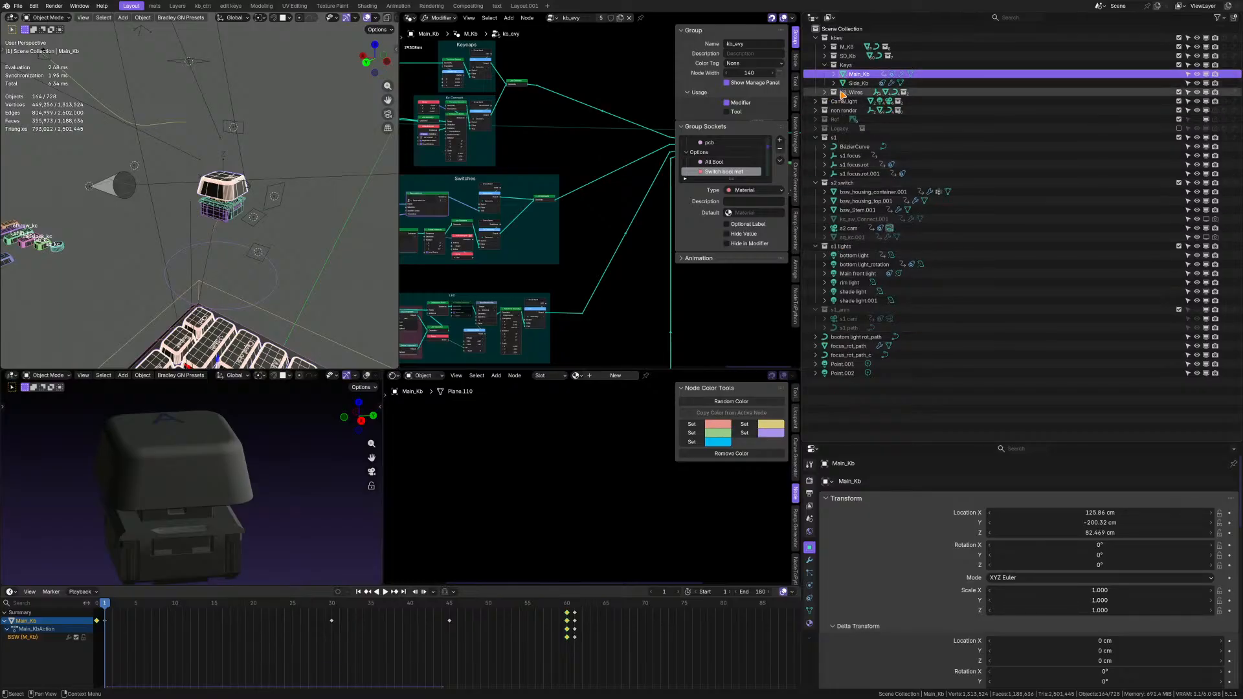
# Move the Cam&Light collection below the s1_arm collection and locate the Point.001 and Point.002 lights around the switch.
pyautogui.click(845, 101)
pyautogui.moveTo(841, 102); pyautogui.dragTo(859, 398)
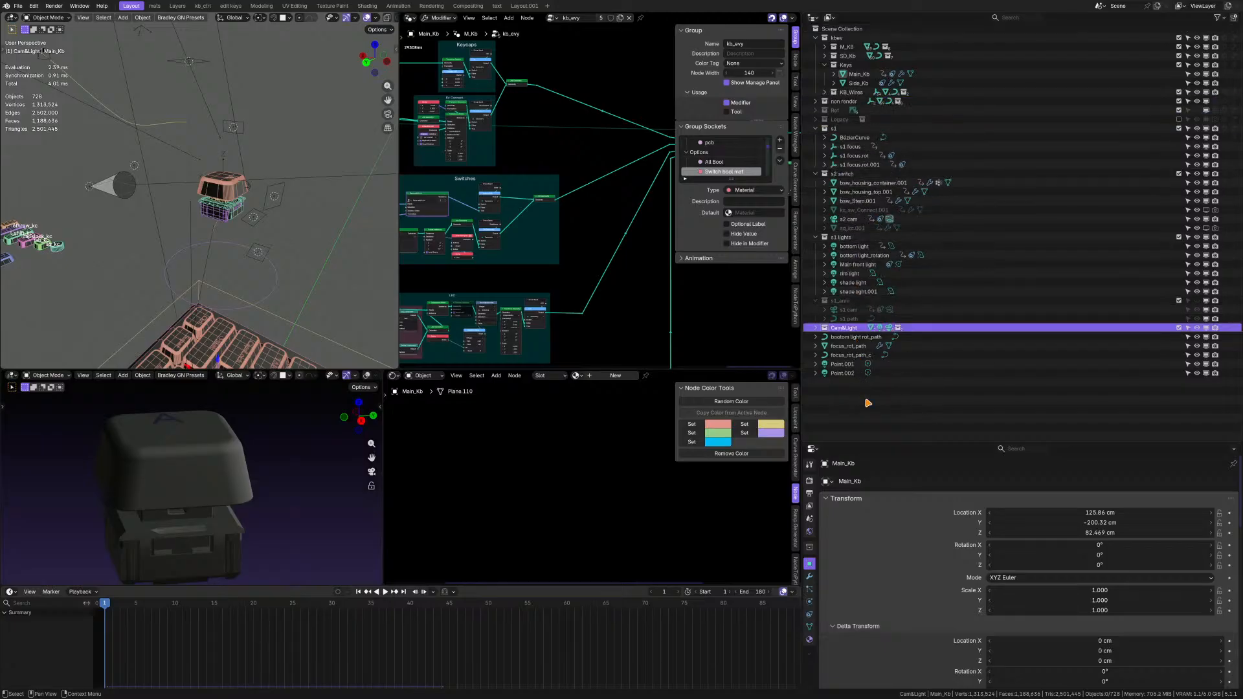
pyautogui.click(846, 366)
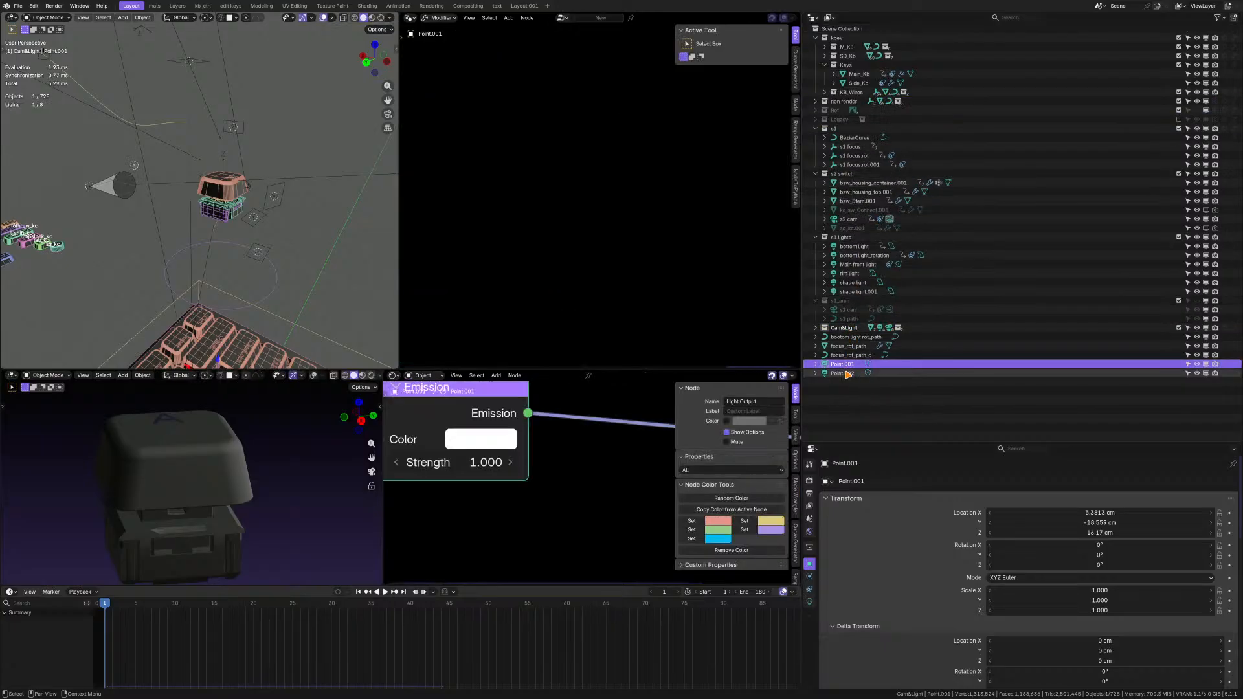
pyautogui.keyDown('shift'); pyautogui.click(846, 374); pyautogui.keyUp('shift')
pyautogui.moveTo(184, 193); pyautogui.dragTo(238, 167, button='middle')
pyautogui.scroll(3, 213, 193)
pyautogui.scroll(4, 212, 193)
pyautogui.keyDown('shift'); pyautogui.moveTo(238, 167); pyautogui.dragTo(269, 161, button='middle'); pyautogui.keyUp('shift')
pyautogui.click(851, 395)
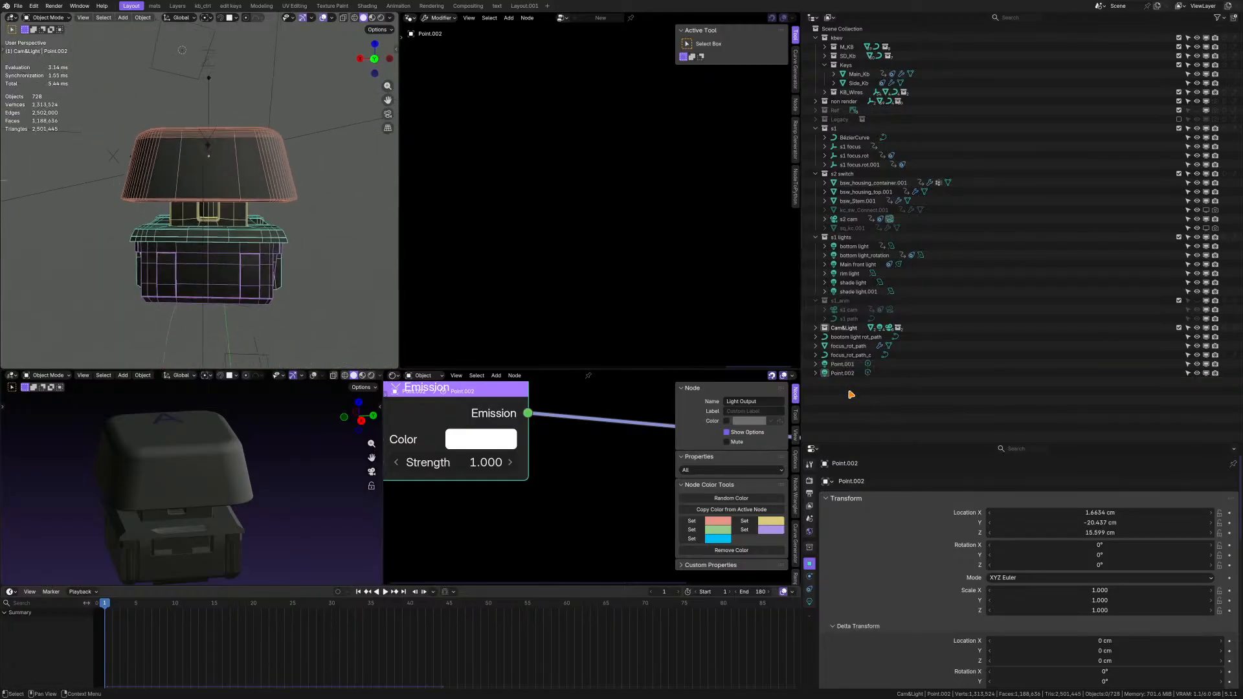
# Expand the Cam&Light collection and create a new collection named Internal inside it.
pyautogui.click(838, 328)
pyautogui.click(817, 328)
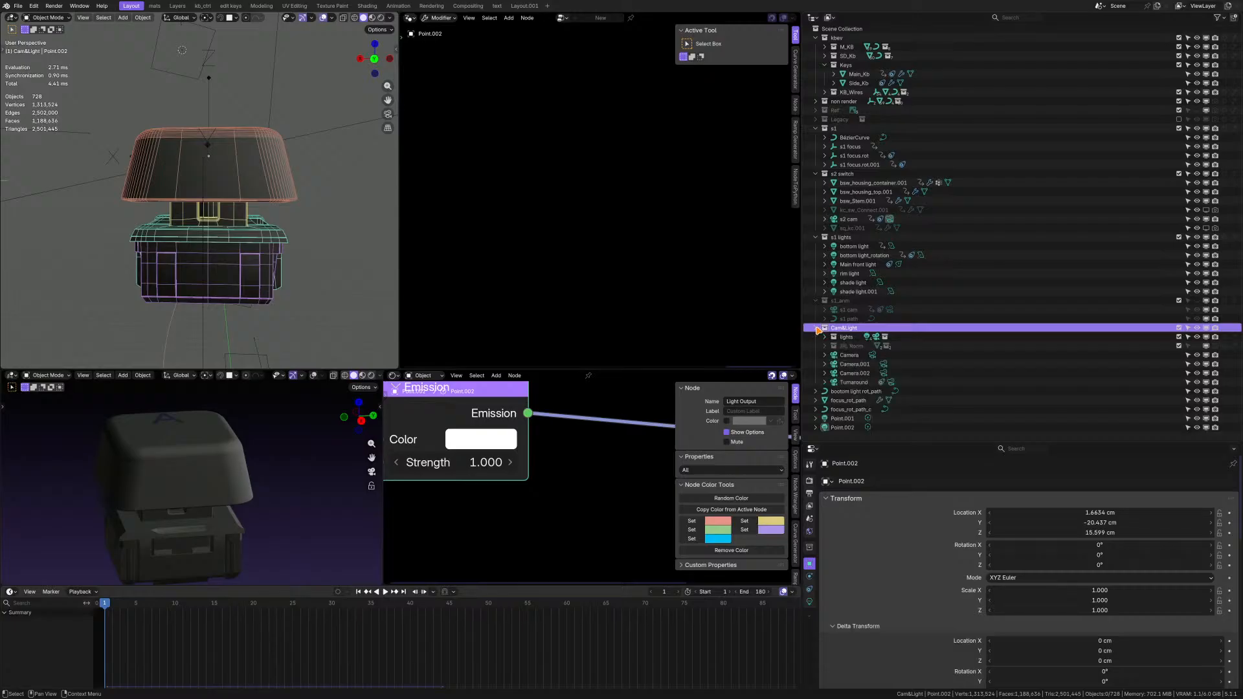
pyautogui.rightClick(849, 331)
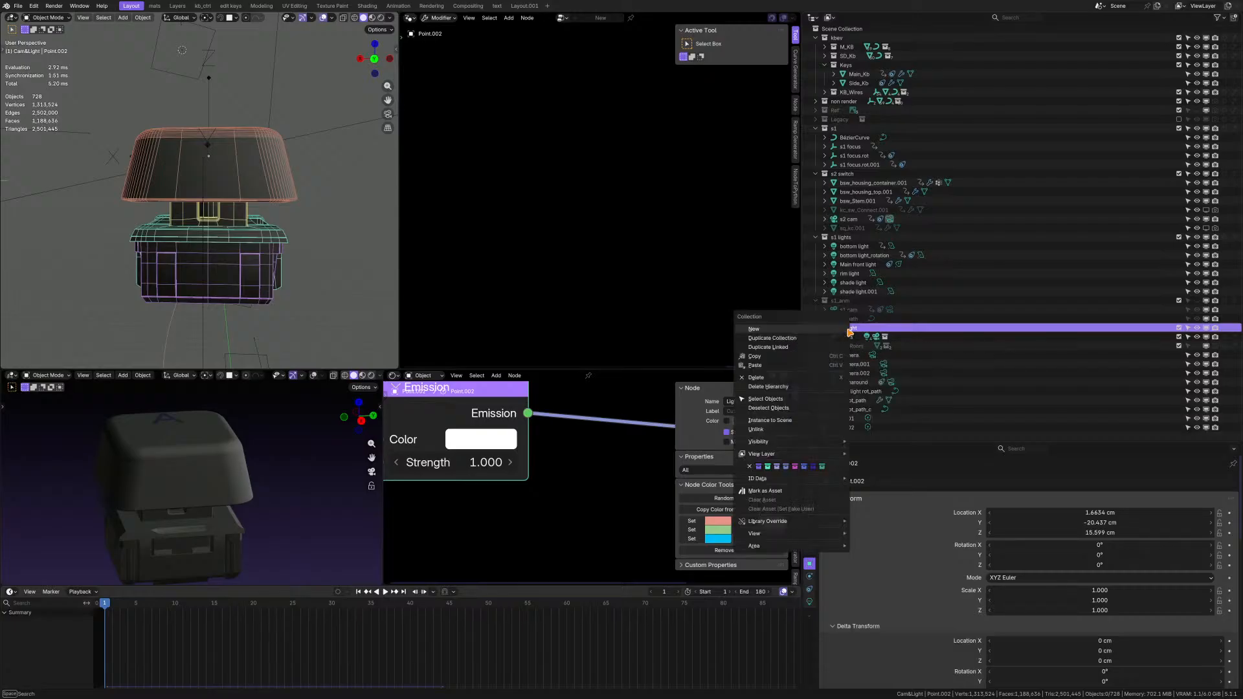
pyautogui.click(754, 329)
pyautogui.click(858, 355)
pyautogui.doubleClick(858, 355)
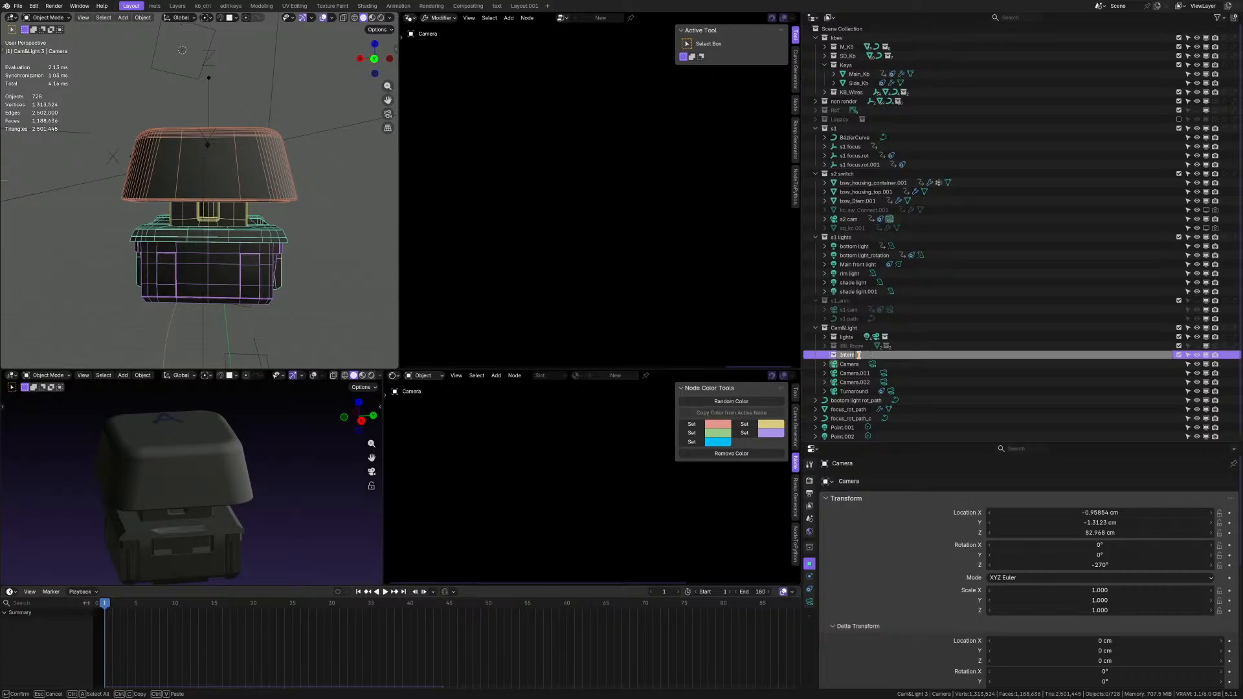
pyautogui.press('Return')
# Move the Point.001 and Point.002 lights into the Internal collection.
pyautogui.scroll(-1, 860, 360)
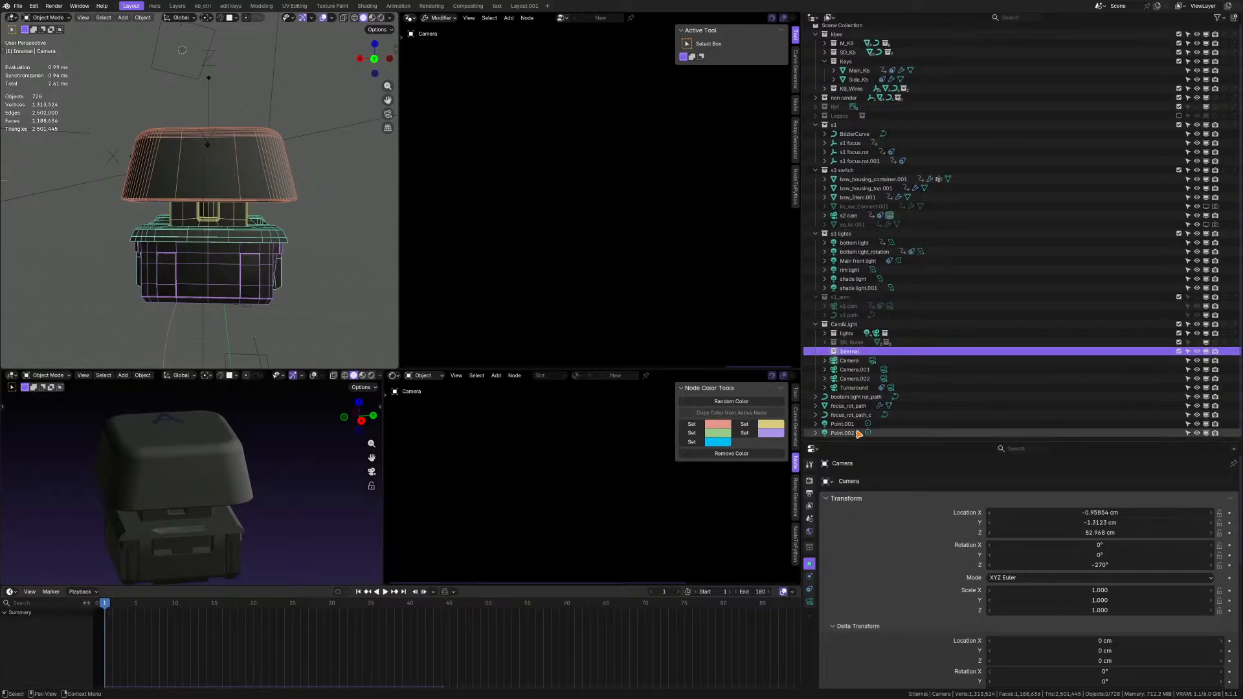
pyautogui.click(858, 434)
pyautogui.moveTo(269, 156); pyautogui.dragTo(294, 164, button='middle')
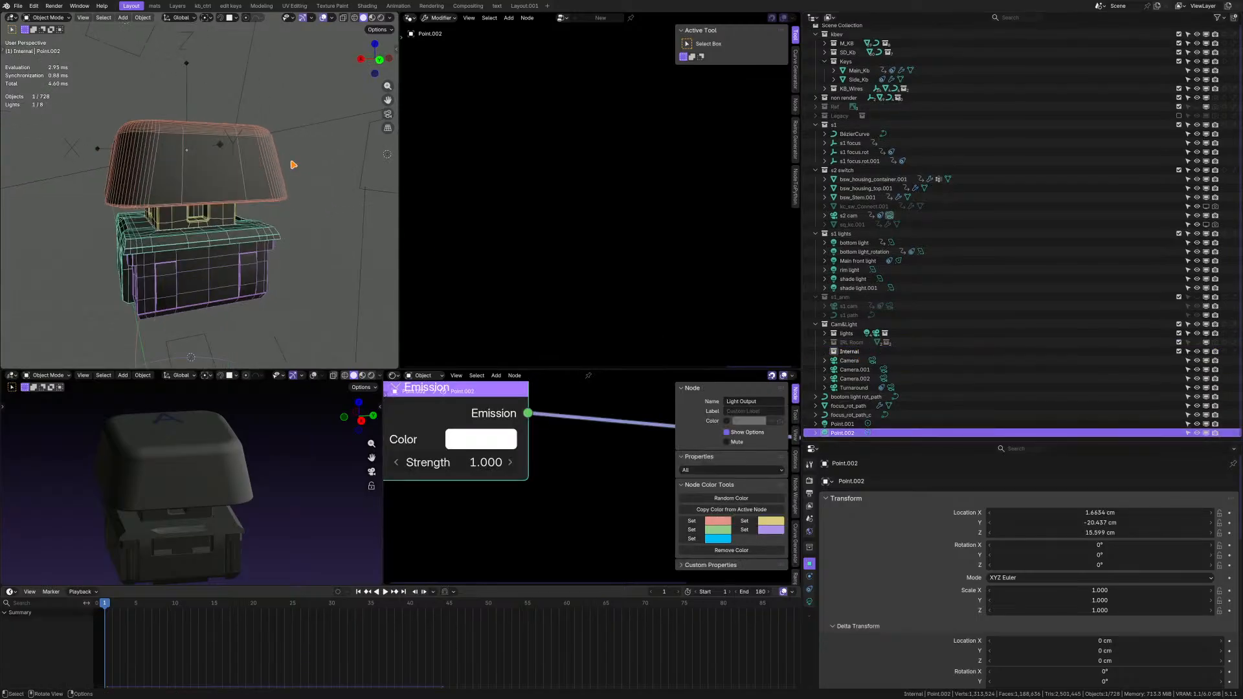
pyautogui.keyDown('shift'); pyautogui.click(845, 426); pyautogui.keyUp('shift')
pyautogui.scroll(-3, 145, 203)
pyautogui.scroll(1, 164, 215)
pyautogui.moveTo(153, 206); pyautogui.dragTo(171, 239, button='middle')
pyautogui.scroll(-5, 165, 215)
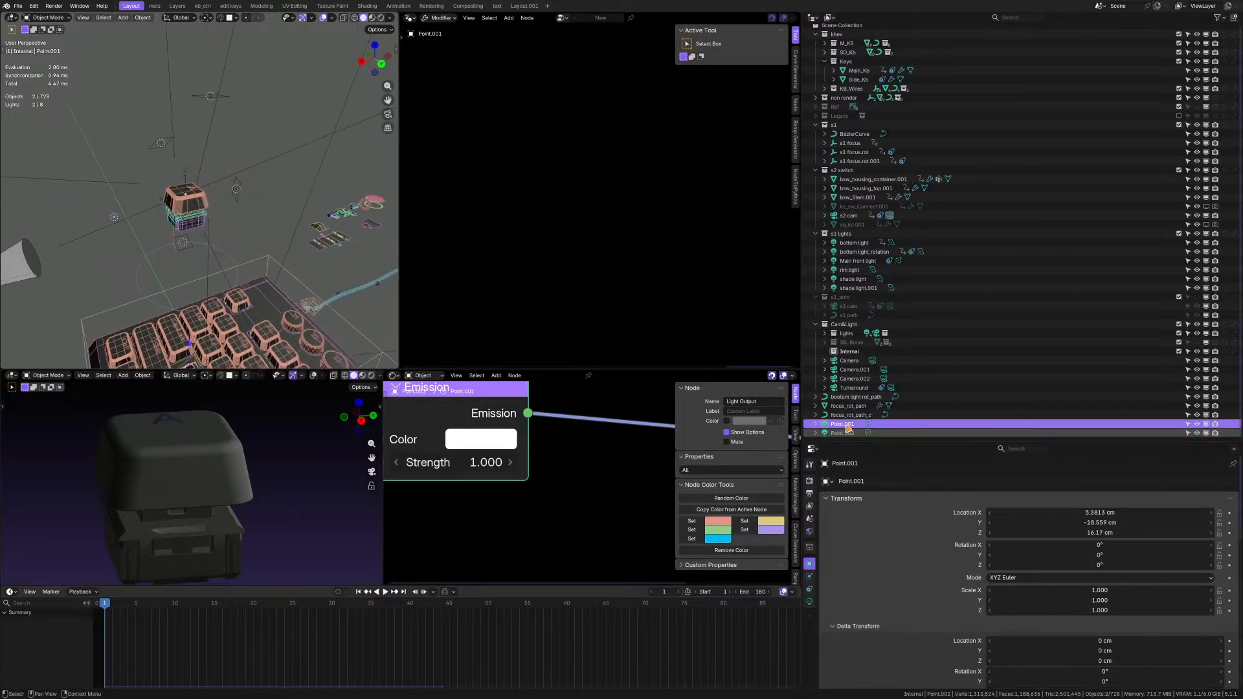
pyautogui.moveTo(842, 424); pyautogui.dragTo(857, 351)
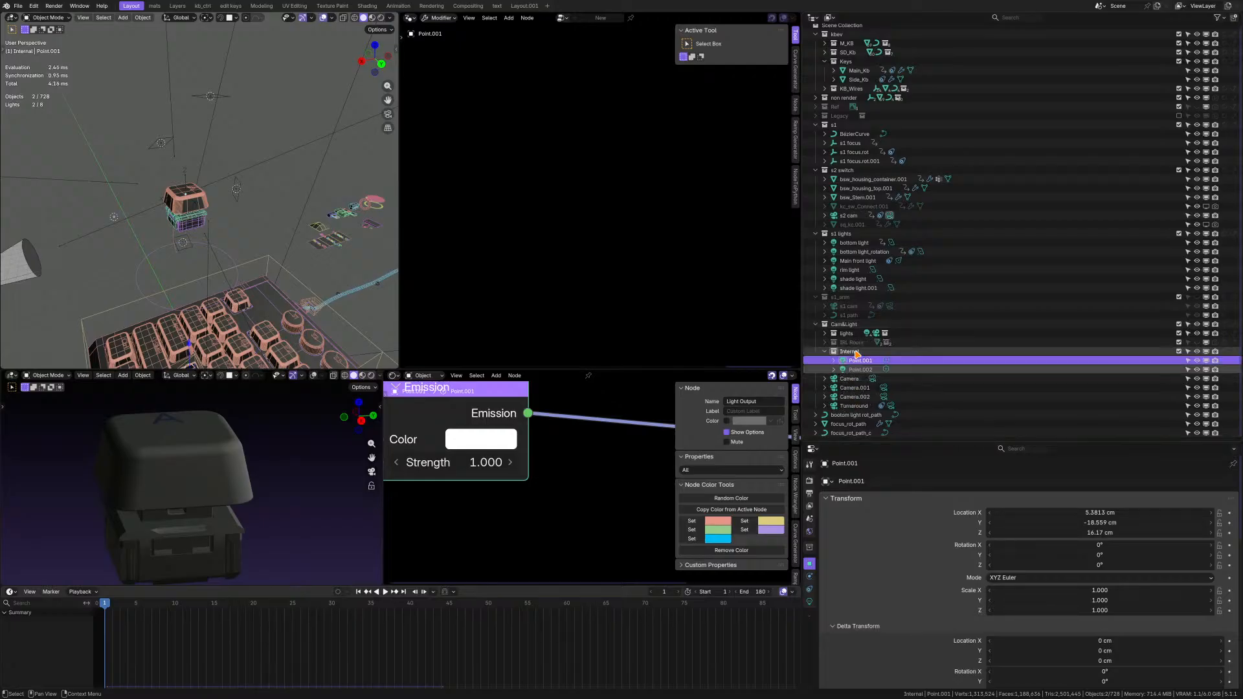
pyautogui.scroll(4, 213, 202)
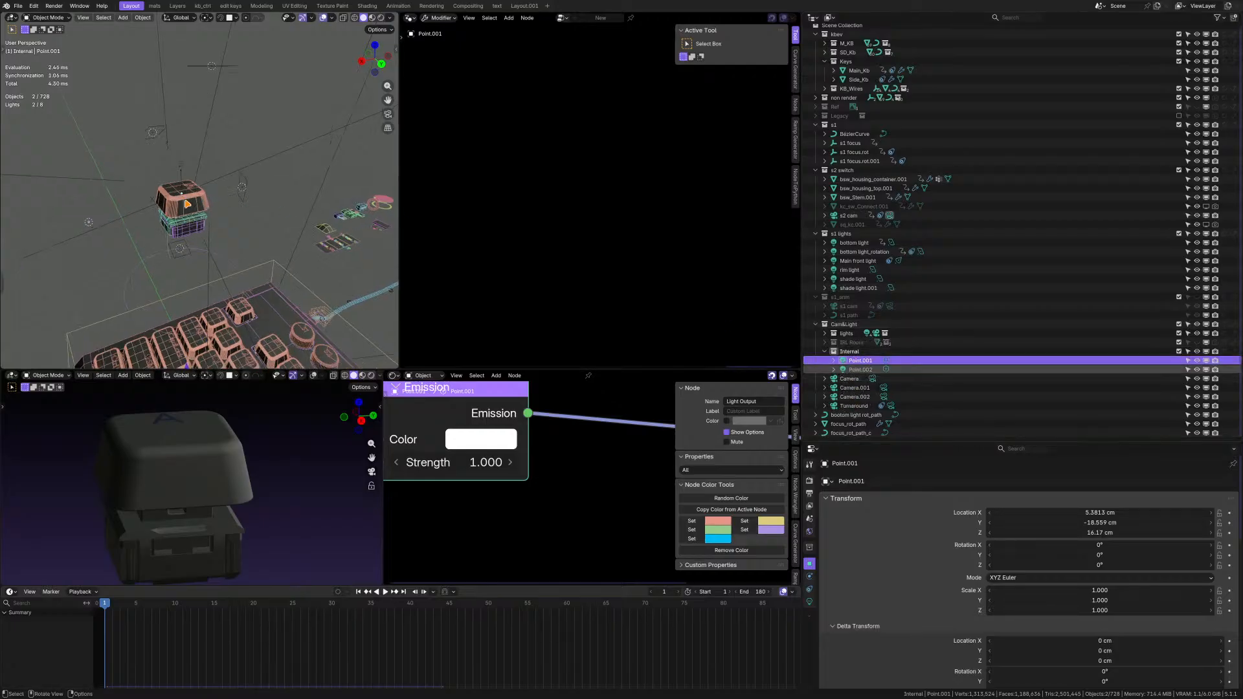
# Select the cameras from Camera to Turnaround and create another collection inside Cam&Light, keeping its default name.
pyautogui.click(857, 406)
pyautogui.keyDown('shift'); pyautogui.click(854, 381); pyautogui.keyUp('shift')
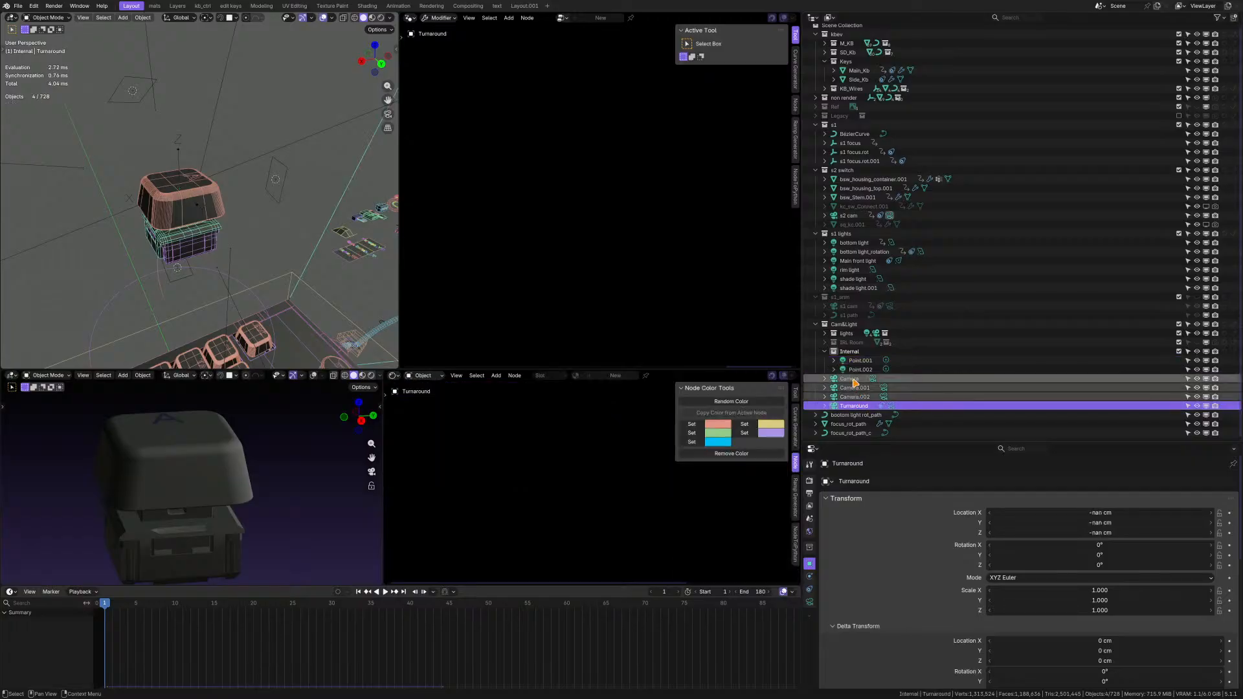
pyautogui.rightClick(854, 327)
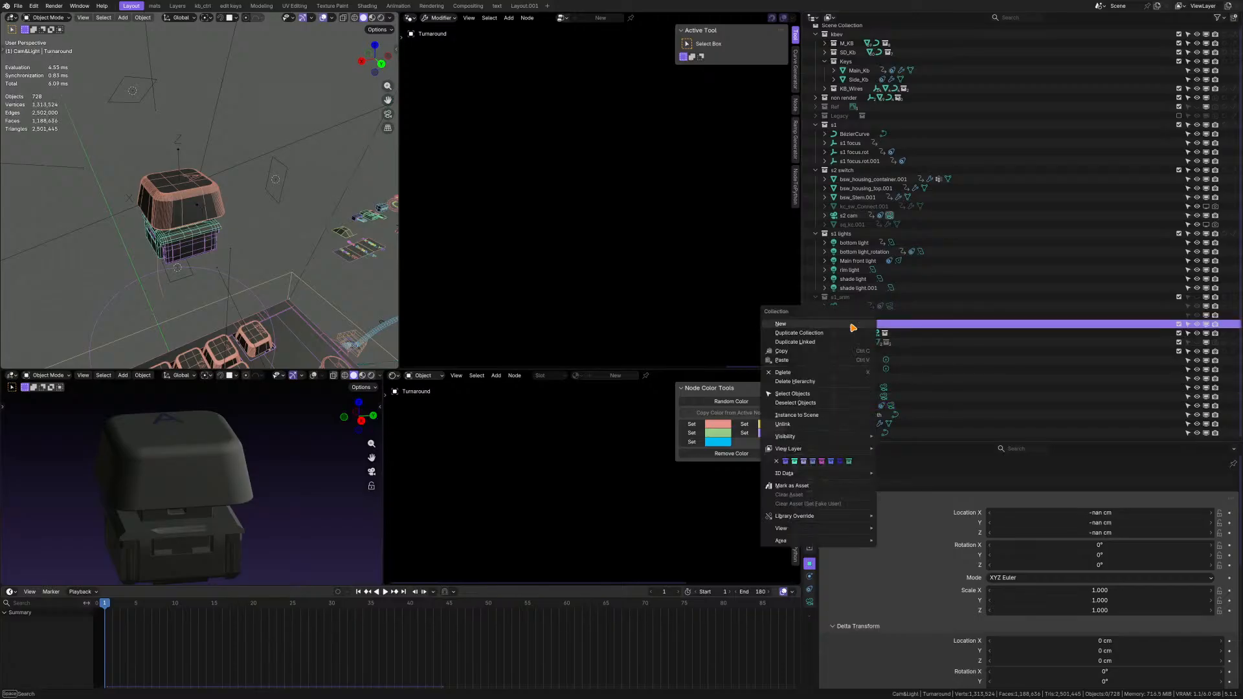
pyautogui.click(853, 330)
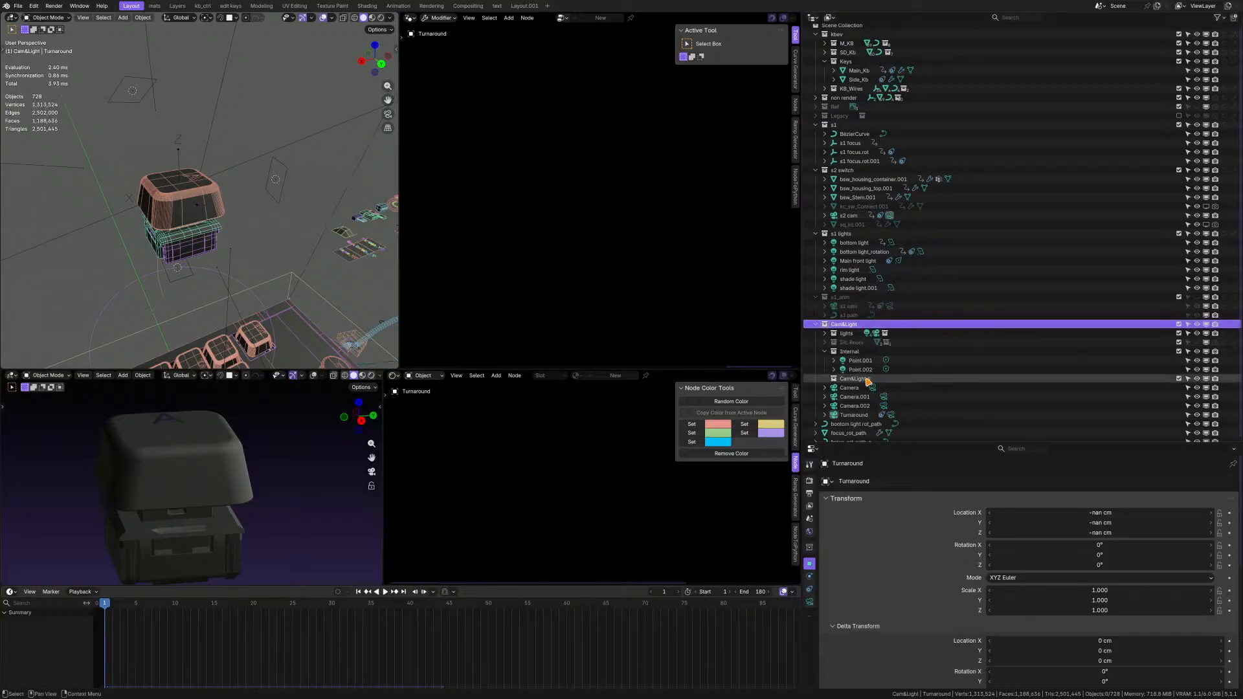
pyautogui.doubleClick(866, 379)
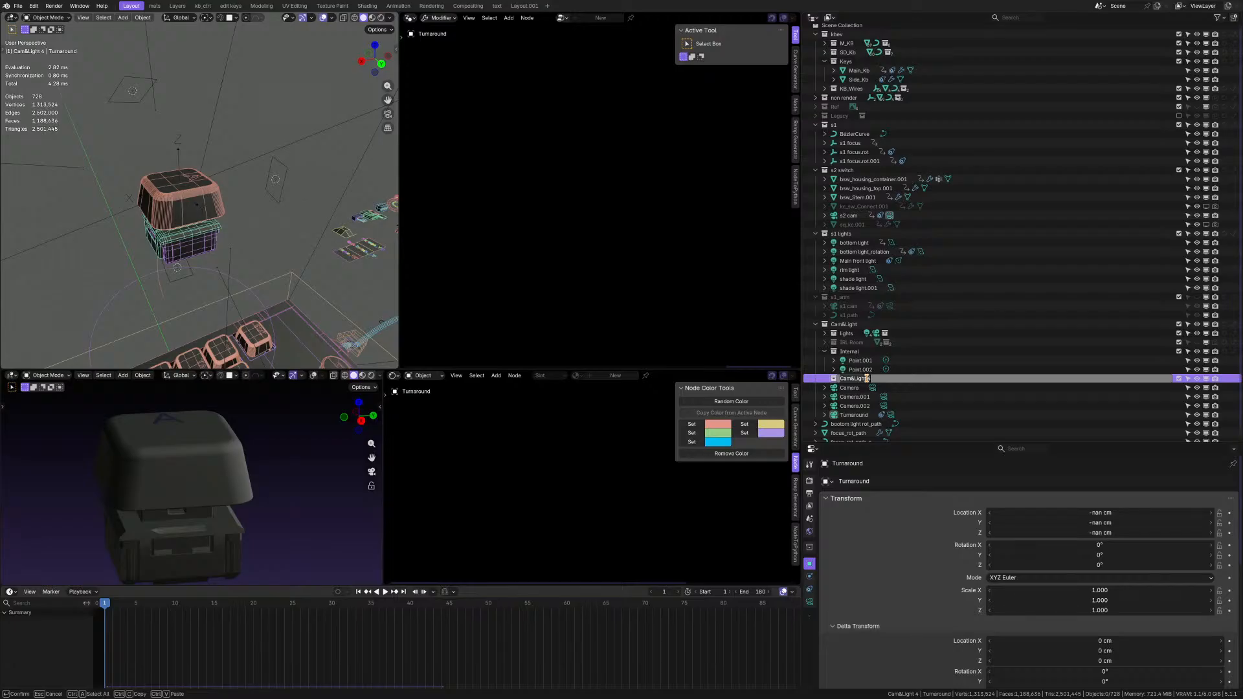
pyautogui.press('Escape')
# Locate the cameras of the Cam&Light collection in the 3D scene and select the one named Camera.
pyautogui.scroll(-9, 206, 197)
pyautogui.moveTo(201, 193); pyautogui.dragTo(174, 174, button='middle')
pyautogui.scroll(-4, 241, 215)
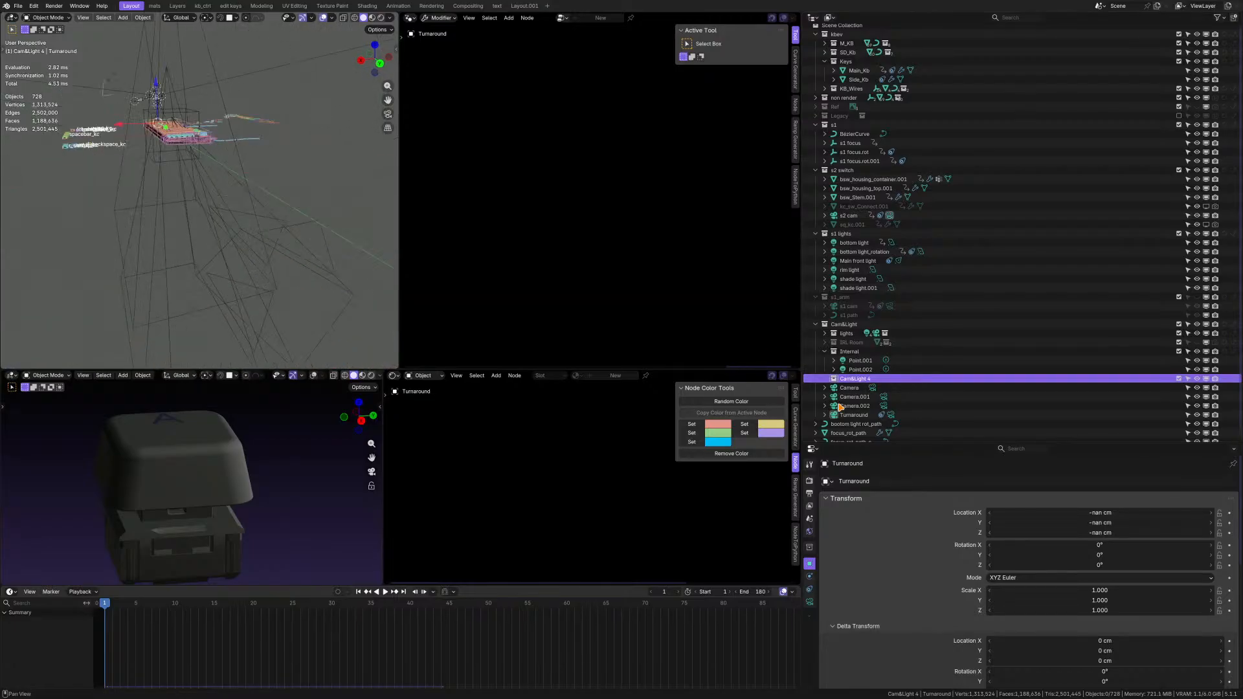
pyautogui.click(848, 388)
pyautogui.press('KP_Decimal')
pyautogui.moveTo(214, 251); pyautogui.dragTo(244, 268, button='middle')
pyautogui.keyDown('shift'); pyautogui.click(292, 237); pyautogui.keyUp('shift')
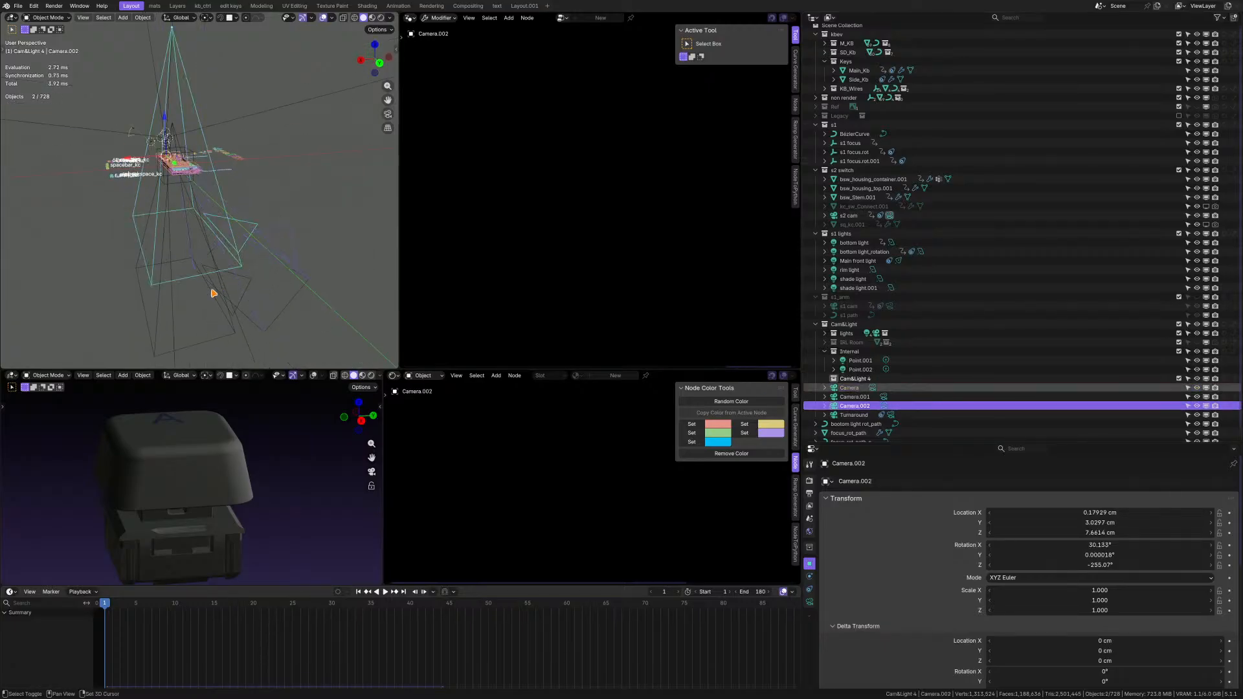
pyautogui.click(157, 304)
pyautogui.click(154, 276)
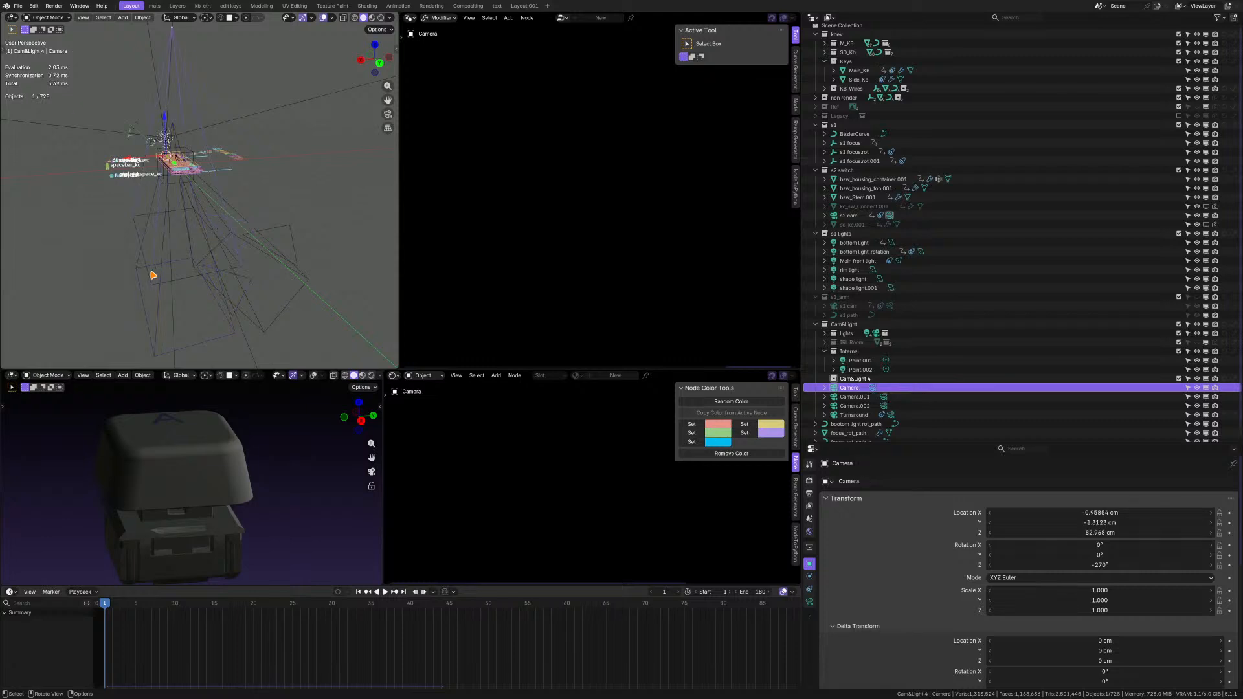
# Set the object named Camera as the scene's active camera.
pyautogui.moveTo(153, 275); pyautogui.dragTo(173, 223, button='middle')
pyautogui.hotkey('alt', 'c')
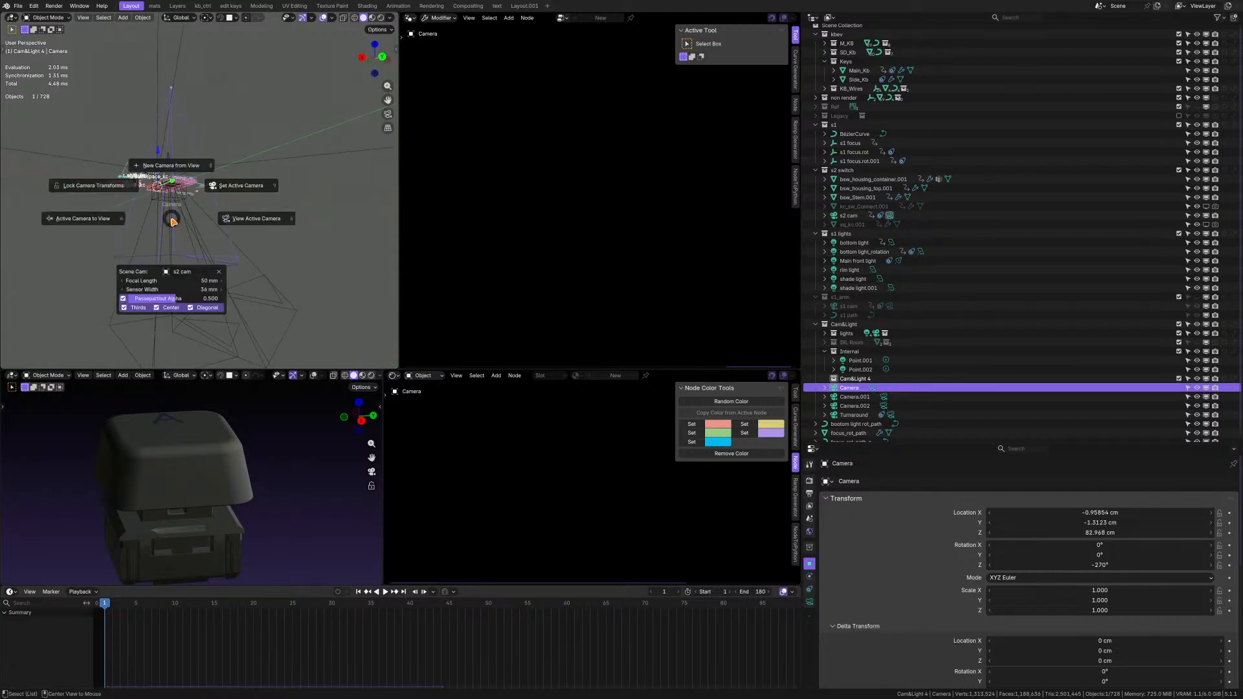
pyautogui.click(238, 220)
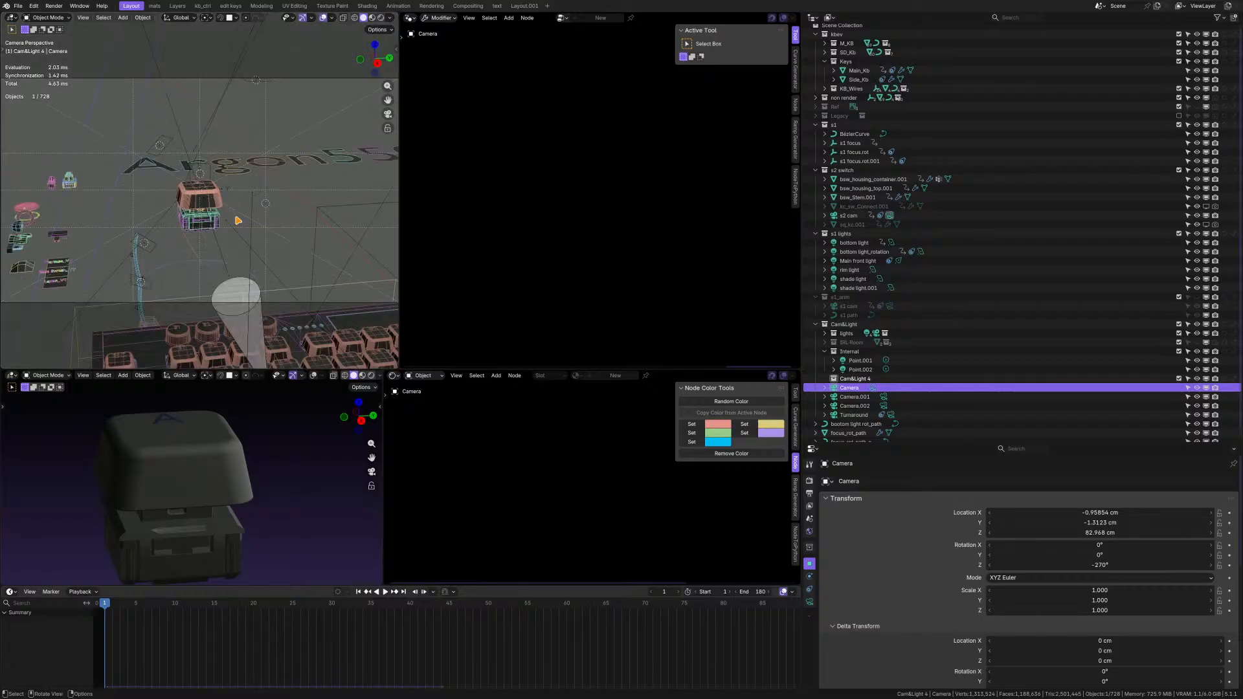
pyautogui.hotkey('alt', 'c')
pyautogui.press('Escape')
pyautogui.scroll(-3, 208, 215)
pyautogui.moveTo(208, 215); pyautogui.dragTo(160, 211, button='middle')
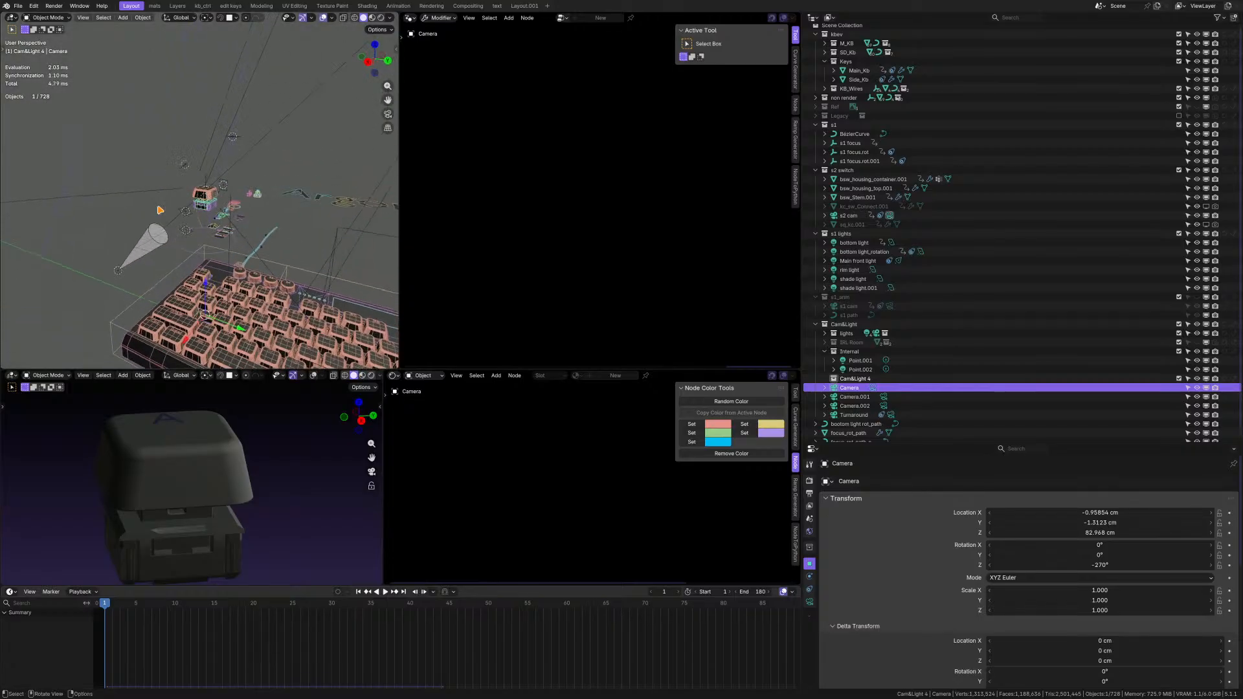
pyautogui.scroll(-7, 160, 210)
pyautogui.hotkey('alt', 'c')
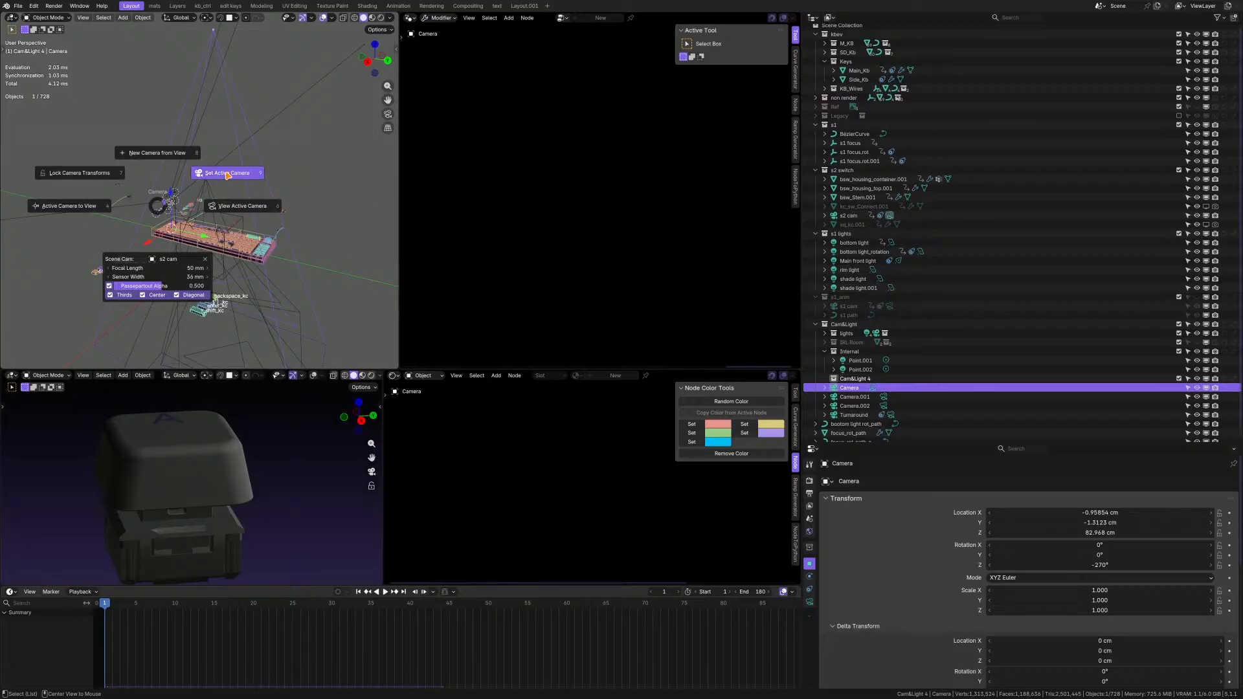
pyautogui.click(228, 176)
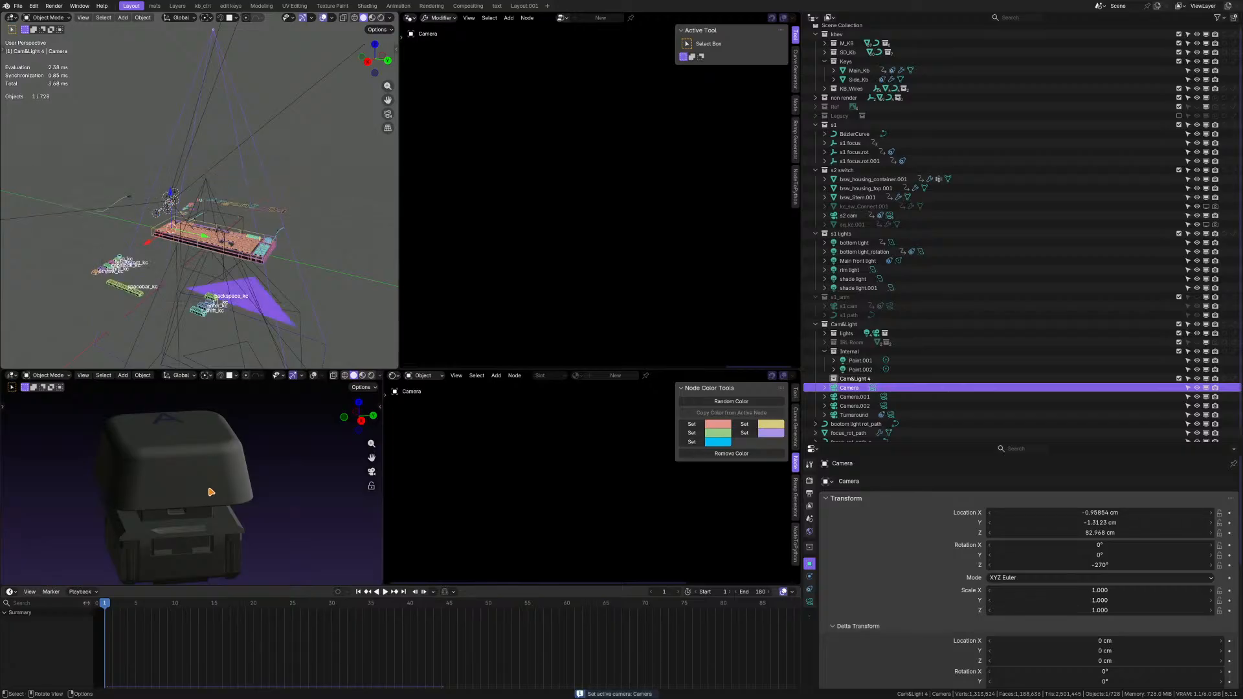
# Try to align the active camera to the current view in the shaded viewport.
pyautogui.press('KP_0')
pyautogui.hotkey('alt', 'c')
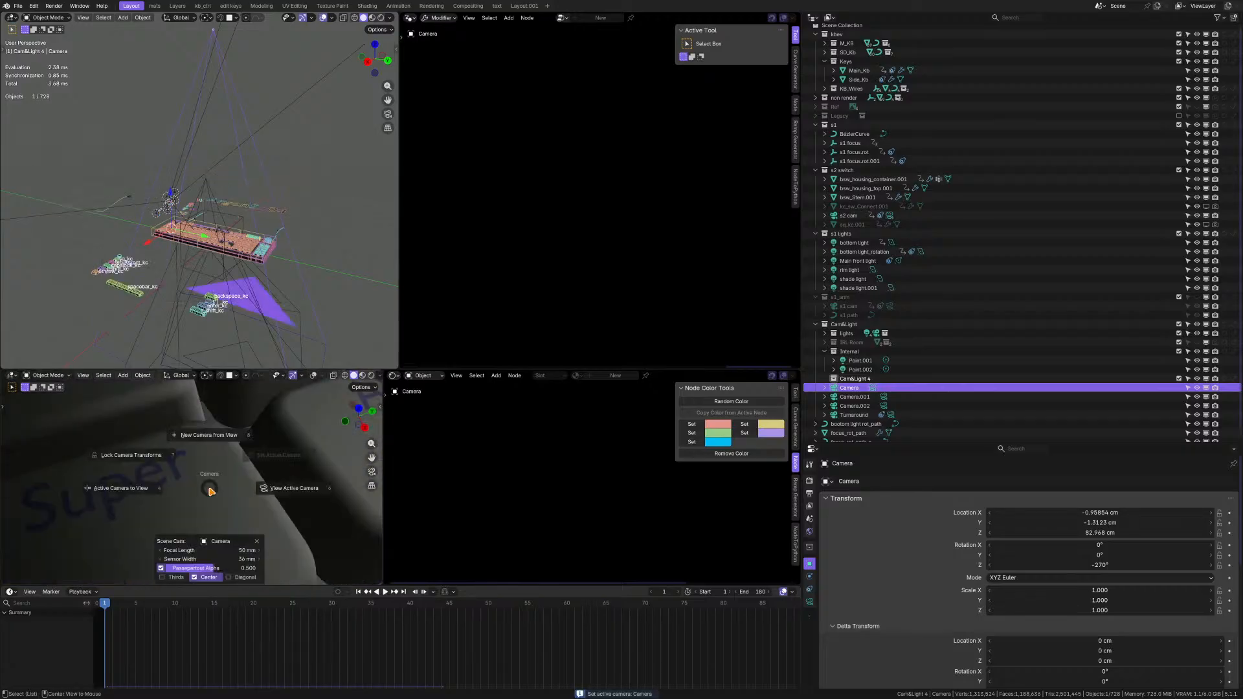
pyautogui.click(67, 484)
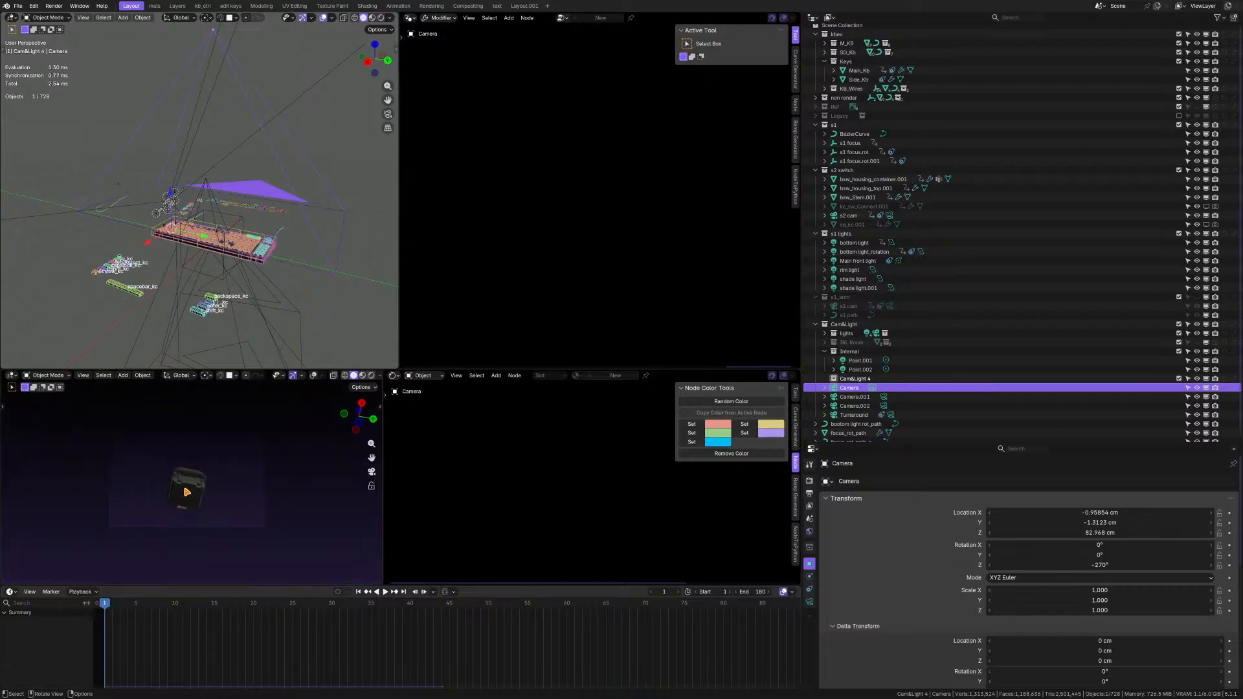
# Check the camera's placement in the scene and how it frames the whole keyboard.
pyautogui.moveTo(170, 195); pyautogui.dragTo(210, 223, button='middle')
pyautogui.hotkey('alt', 'c')
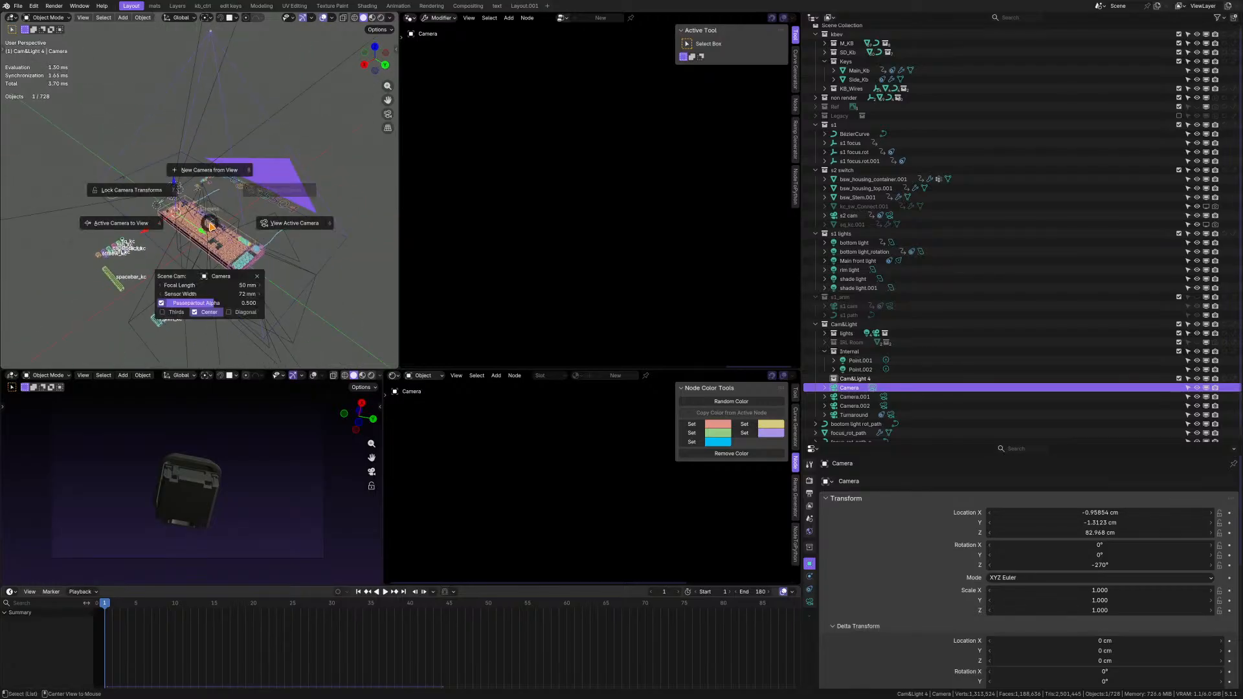
pyautogui.press('Escape')
pyautogui.scroll(-2, 210, 227)
pyautogui.moveTo(210, 226)
pyautogui.mouseDown(button='middle')
pyautogui.moveTo(137, 186)
pyautogui.moveTo(194, 210)
pyautogui.mouseUp(button='middle')
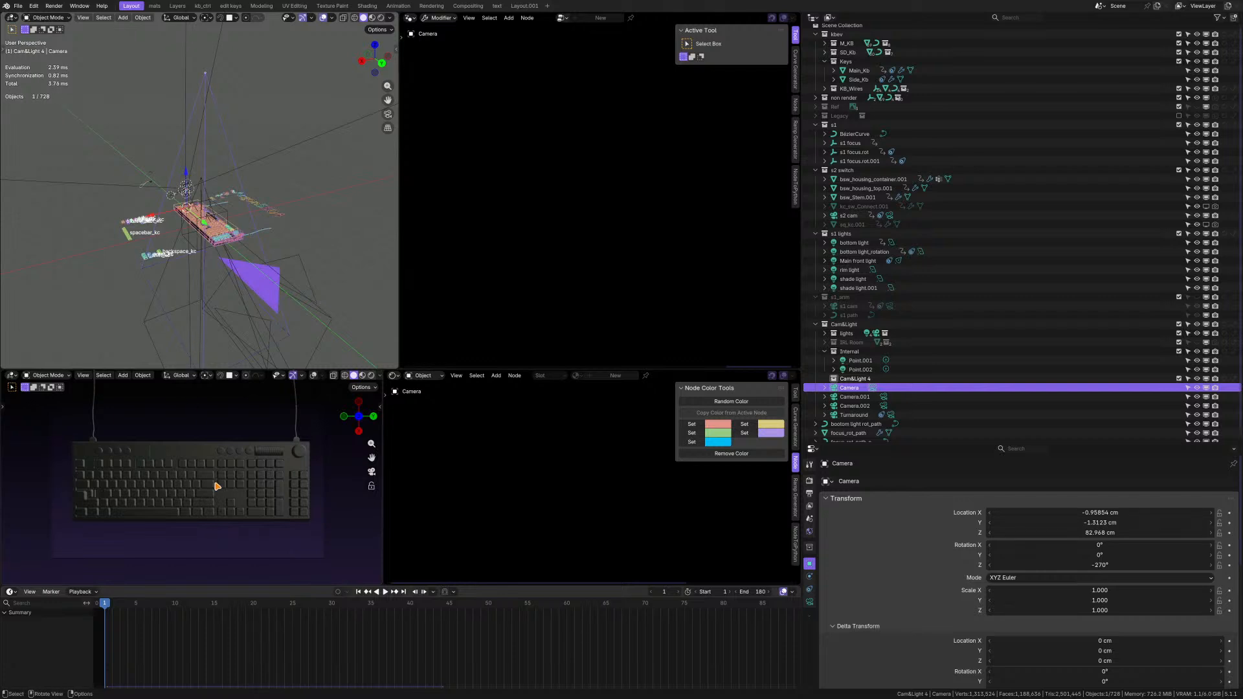
# Rename the object named Camera as Full frame.
pyautogui.scroll(6, 229, 239)
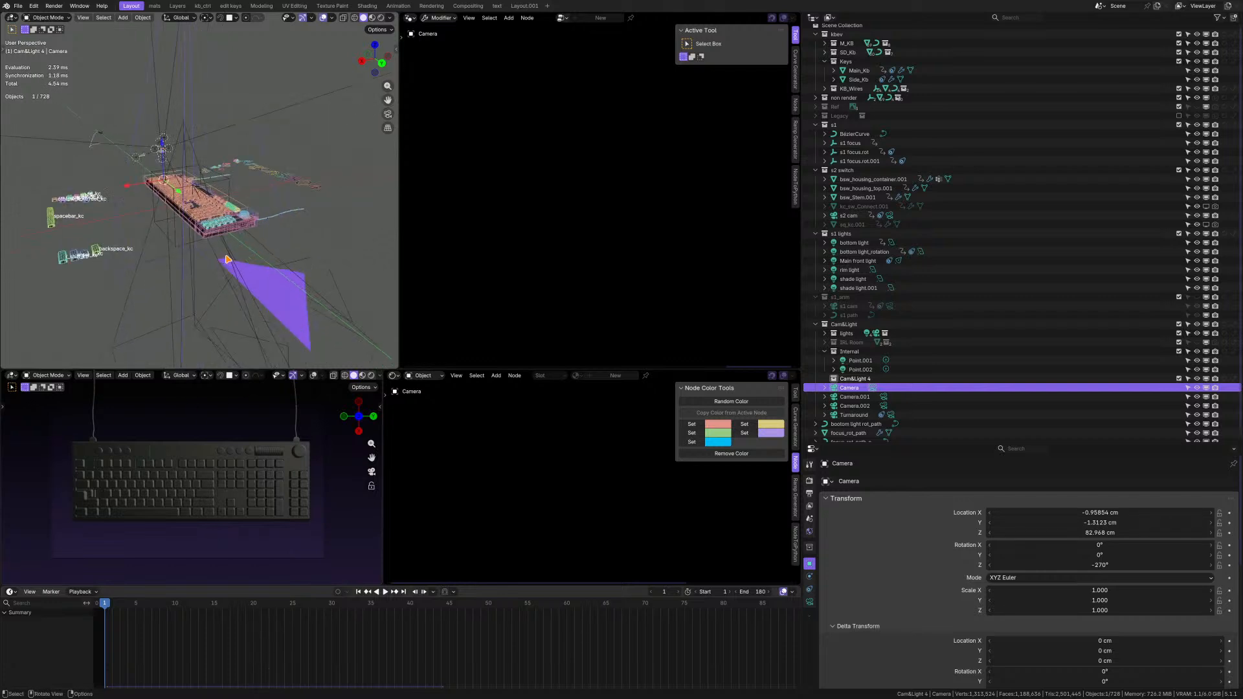
pyautogui.scroll(-2, 230, 239)
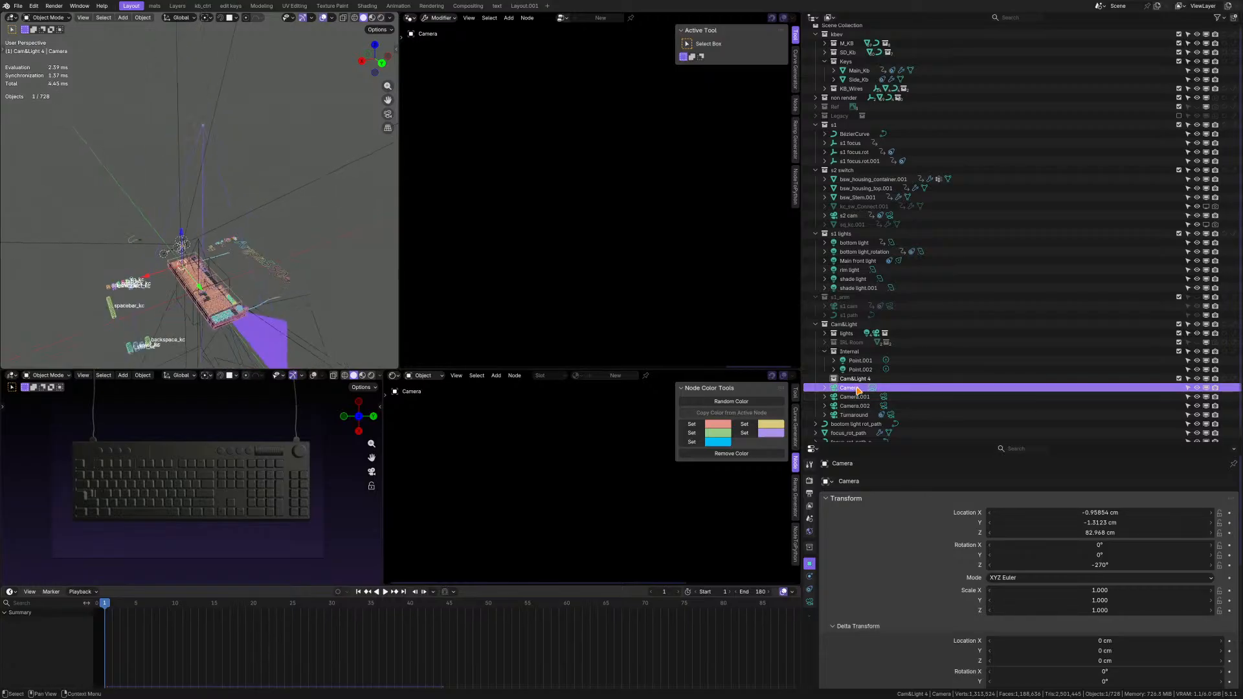
pyautogui.doubleClick(853, 388)
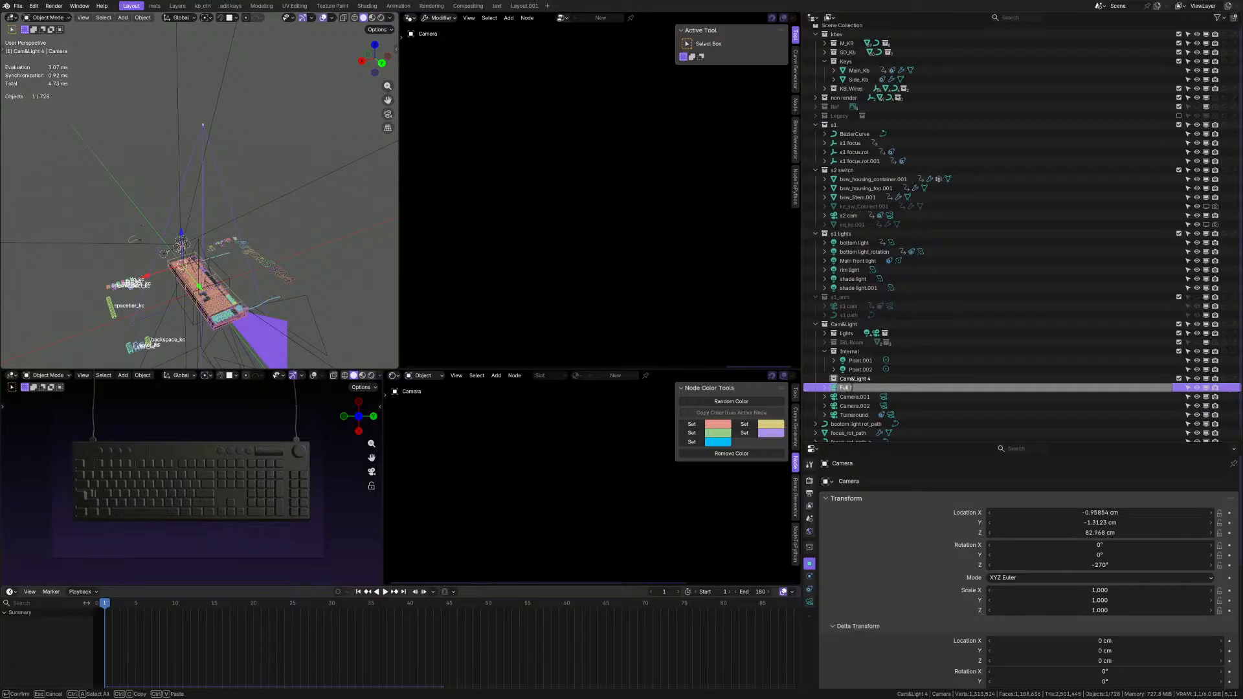
pyautogui.press('Return')
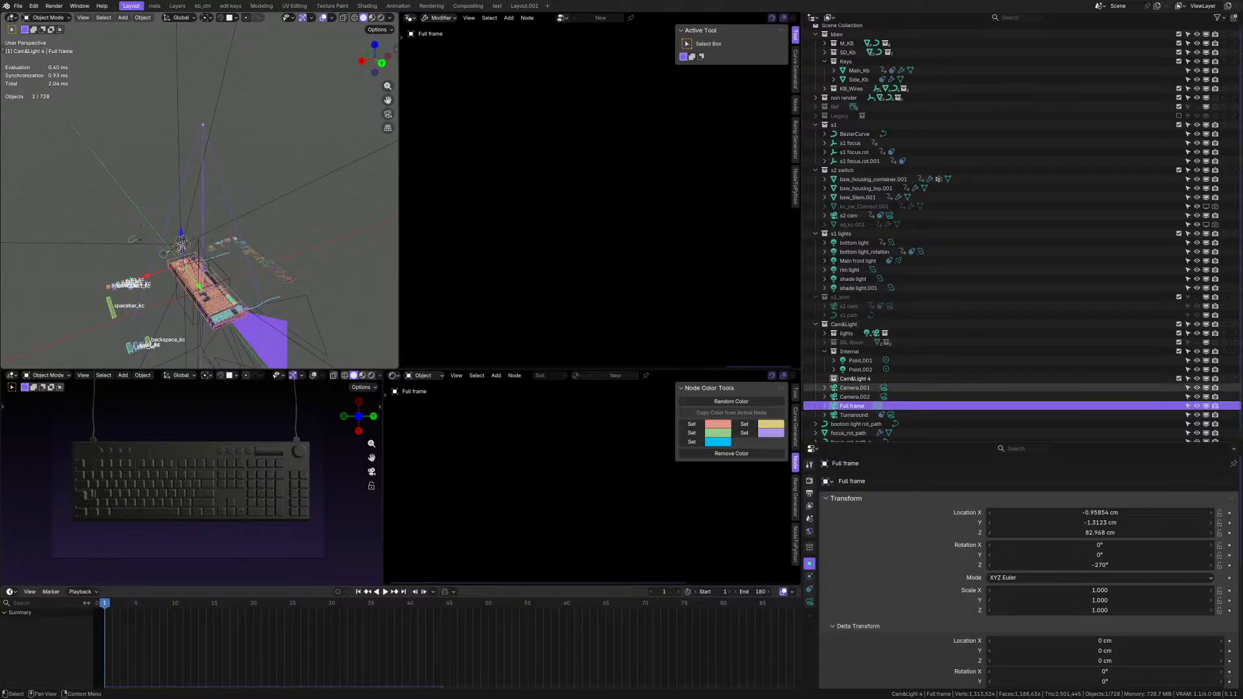
# Move Camera.001 and Camera.002 together into a new collection named del.
pyautogui.click(860, 399)
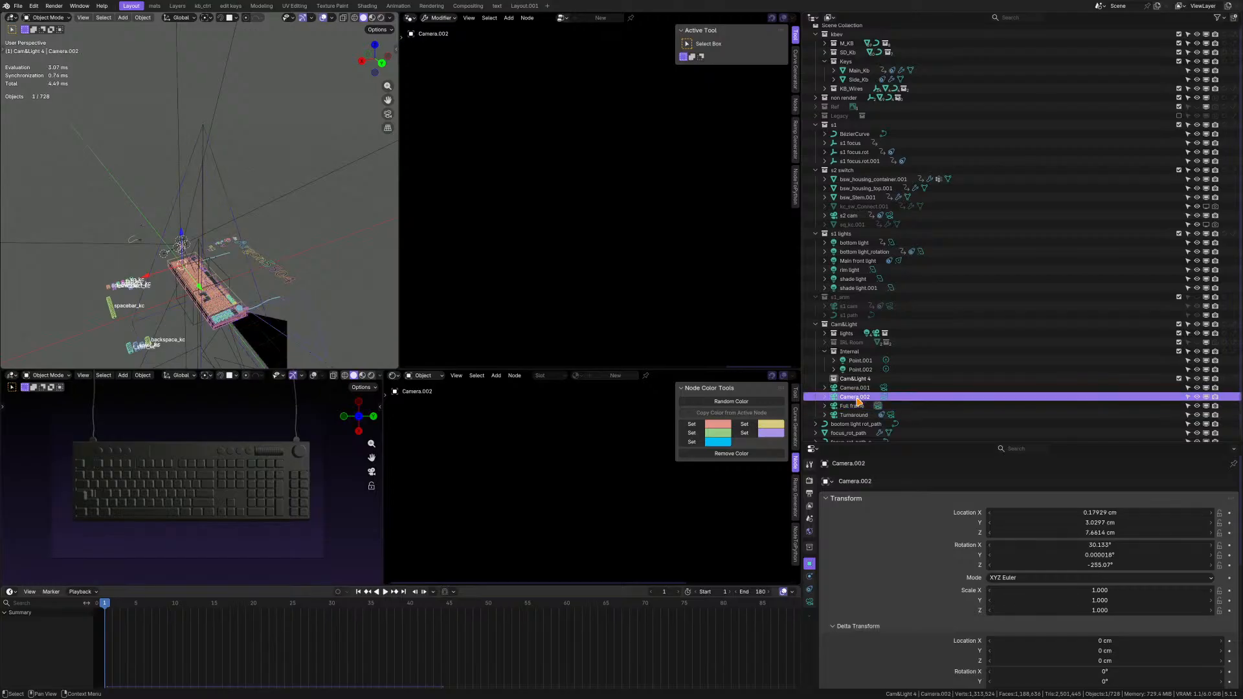
pyautogui.moveTo(72, 250); pyautogui.dragTo(49, 156, button='middle')
pyautogui.moveTo(206, 216)
pyautogui.mouseDown(button='middle')
pyautogui.moveTo(212, 192)
pyautogui.moveTo(210, 220)
pyautogui.mouseUp(button='middle')
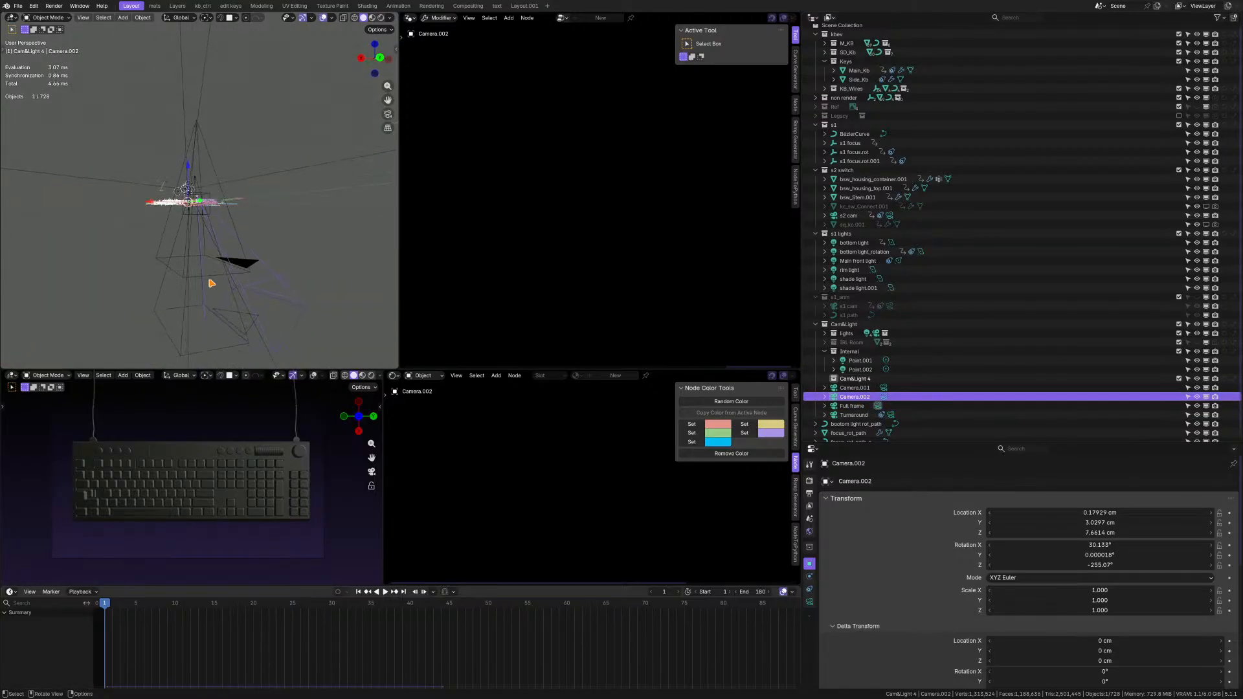
pyautogui.keyDown('shift'); pyautogui.click(864, 391); pyautogui.keyUp('shift')
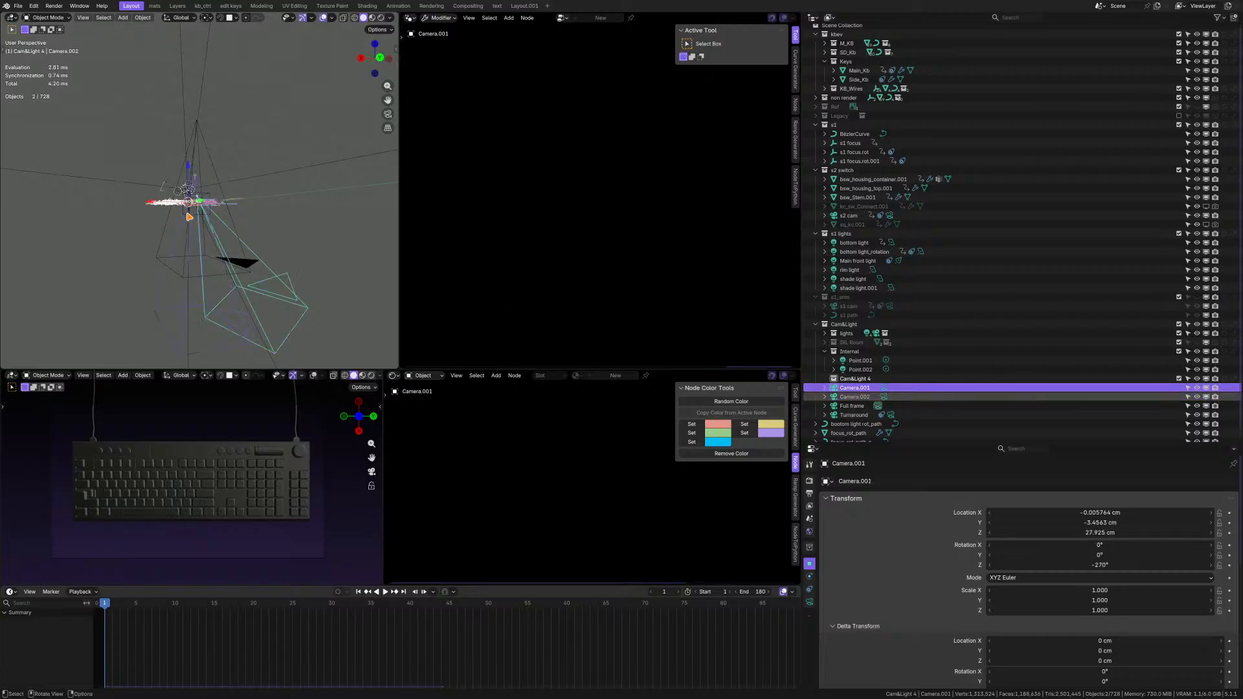
pyautogui.moveTo(189, 216)
pyautogui.mouseDown(button='middle')
pyautogui.moveTo(215, 205)
pyautogui.moveTo(208, 217)
pyautogui.mouseUp(button='middle')
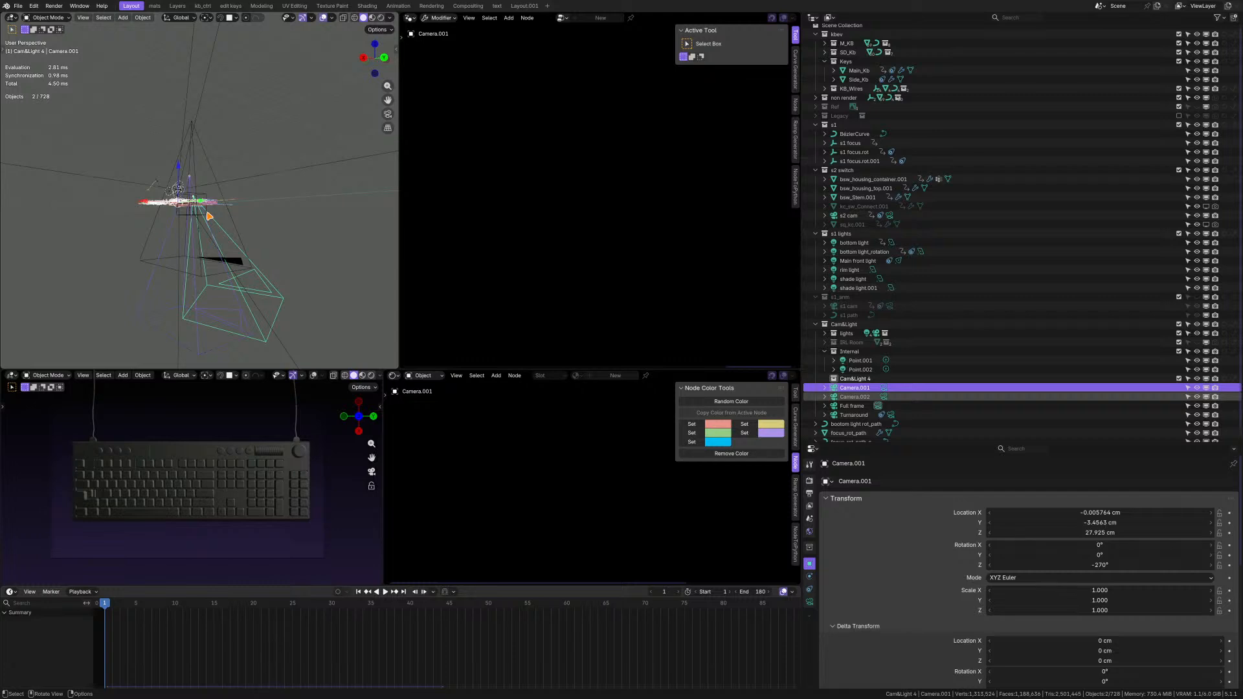
pyautogui.moveTo(209, 216); pyautogui.dragTo(201, 234, button='middle')
pyautogui.scroll(-1, 852, 381)
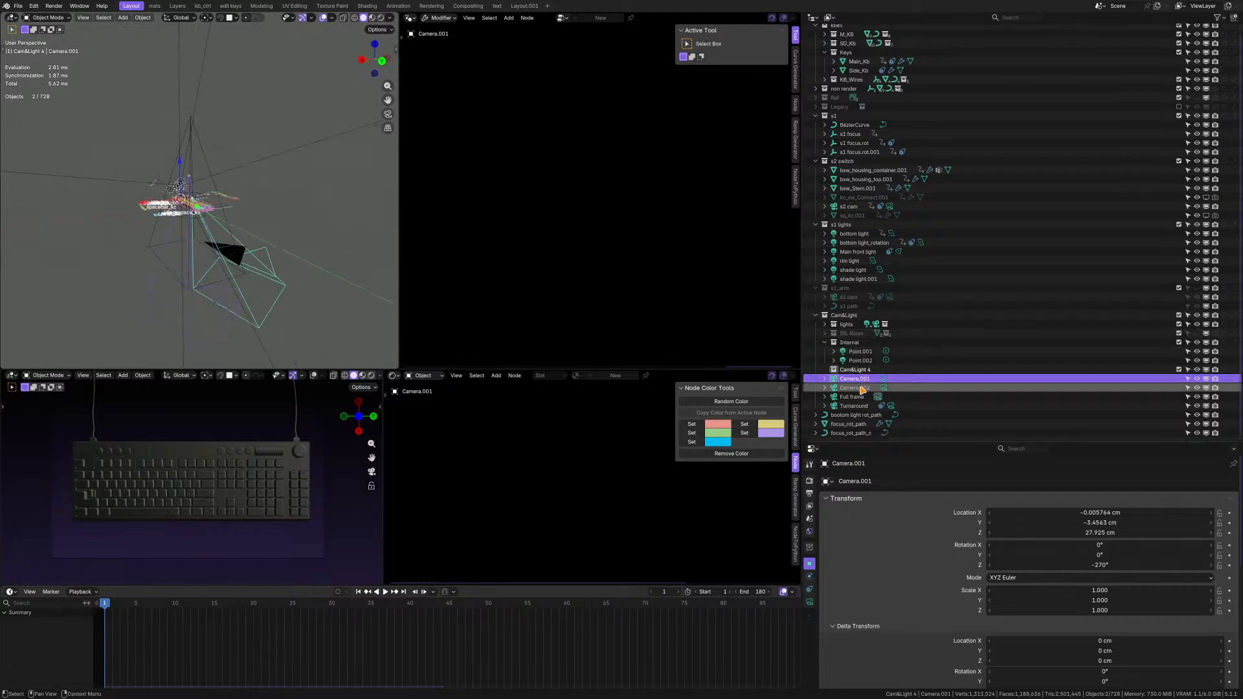
pyautogui.moveTo(201, 194); pyautogui.dragTo(191, 189, button='middle')
pyautogui.press('m')
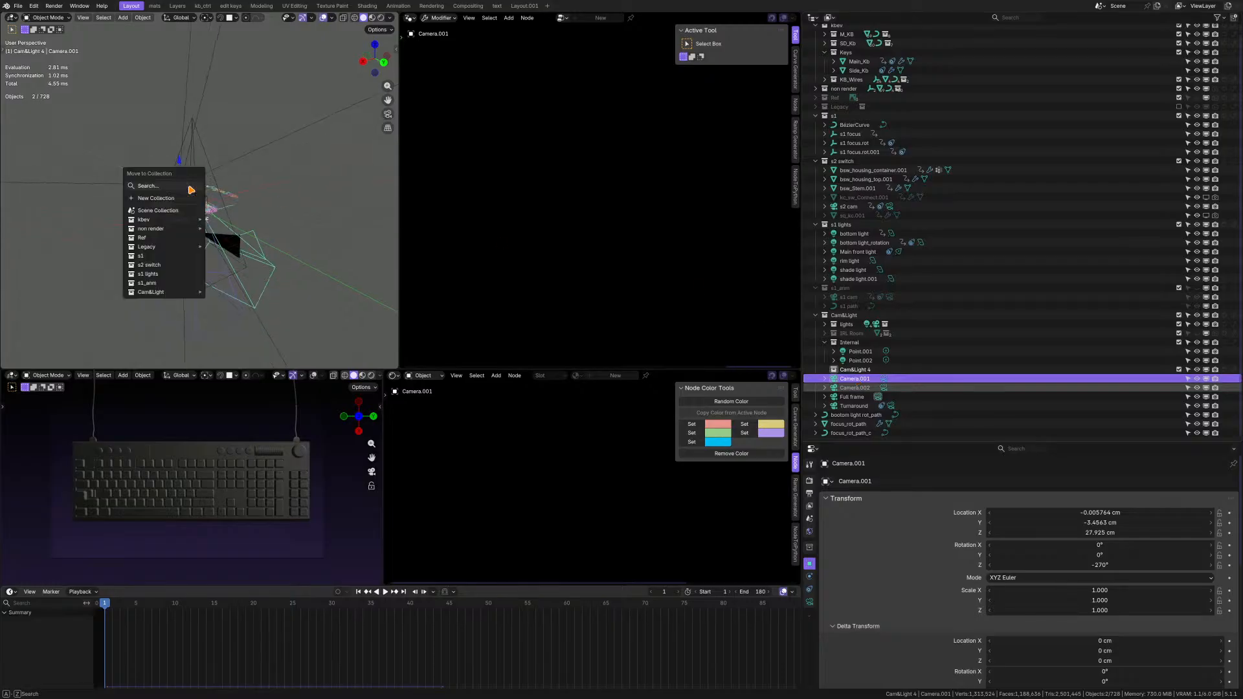
pyautogui.click(155, 197)
pyautogui.write('del')
pyautogui.press('Return')
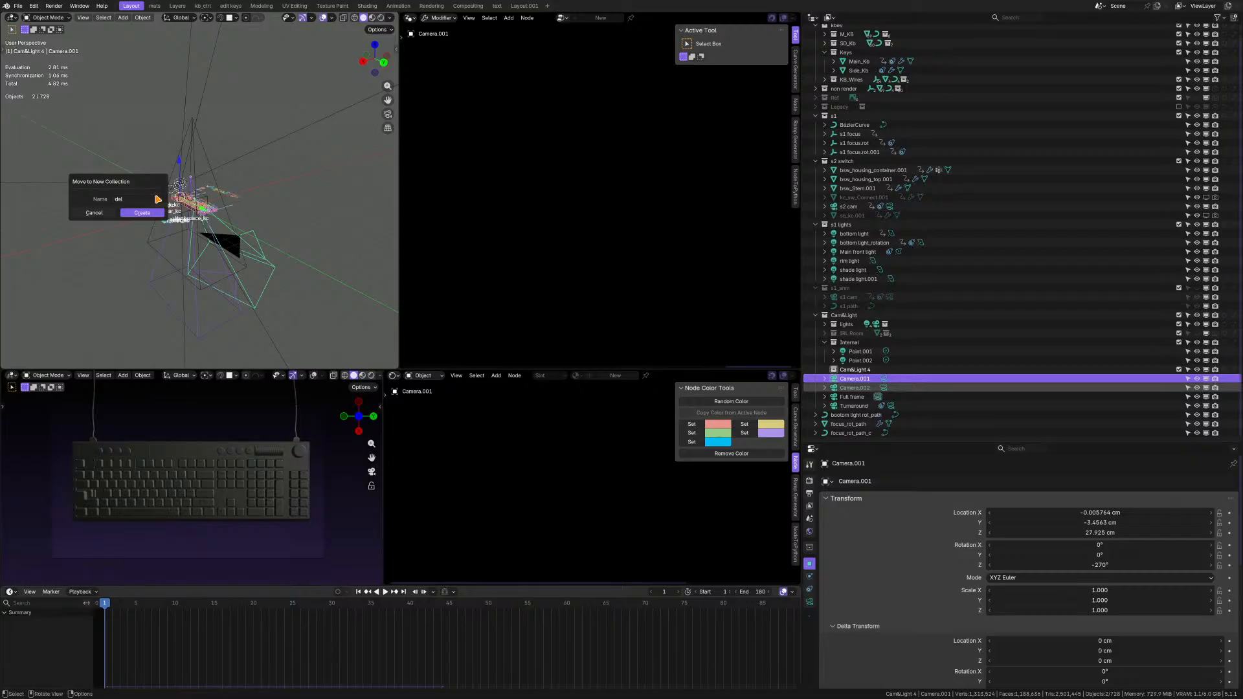
pyautogui.scroll(-1, 859, 327)
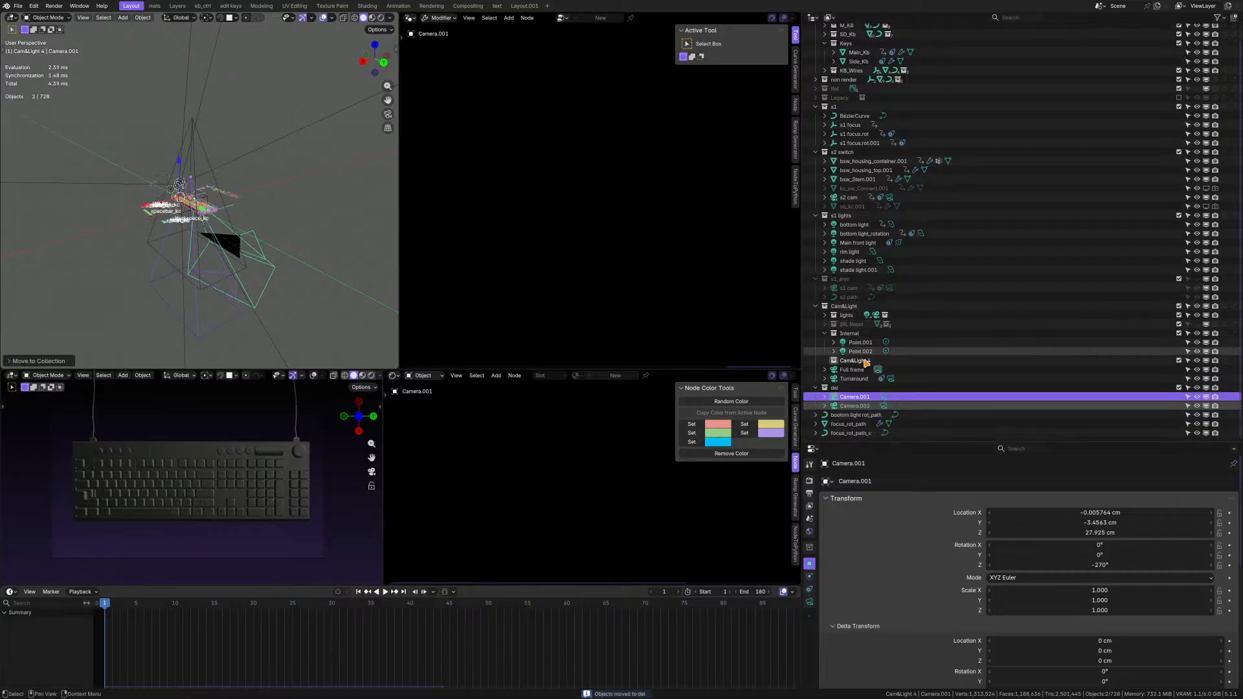
# Check the bottom light's rotation path curve around the raised key switch and move it into the Internal collection.
pyautogui.click(866, 415)
pyautogui.scroll(14, 187, 189)
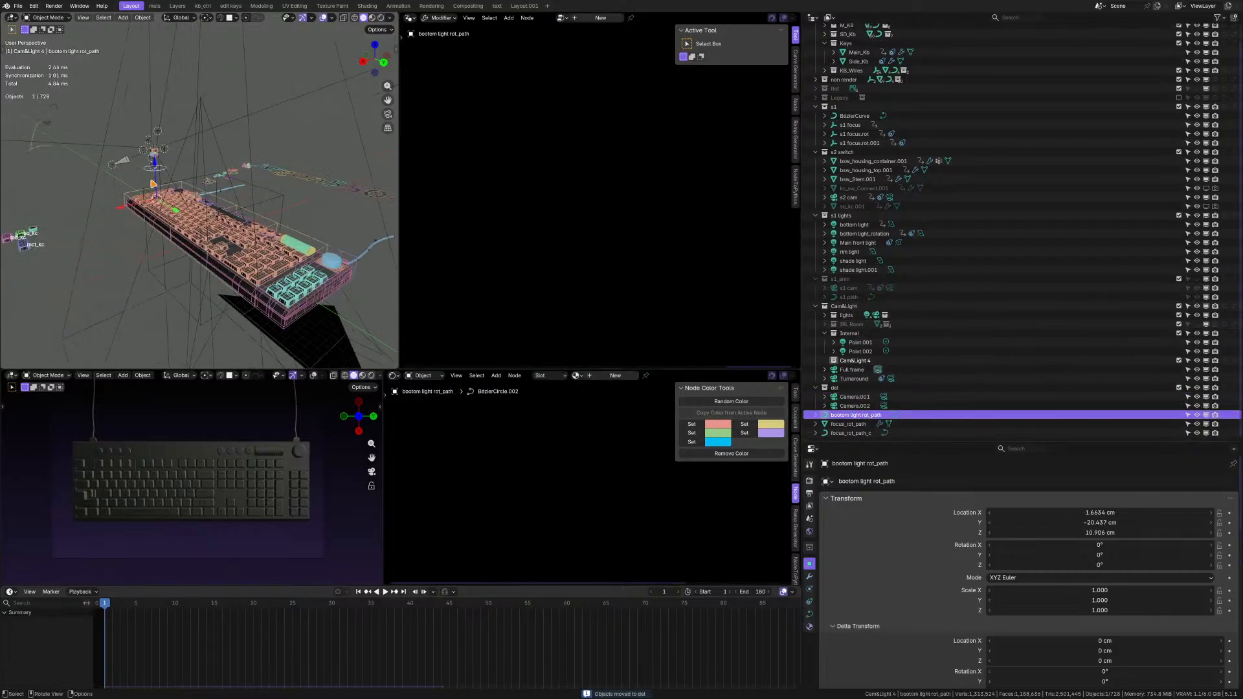
pyautogui.moveTo(237, 170); pyautogui.dragTo(262, 189, button='middle')
pyautogui.scroll(-15, 200, 154)
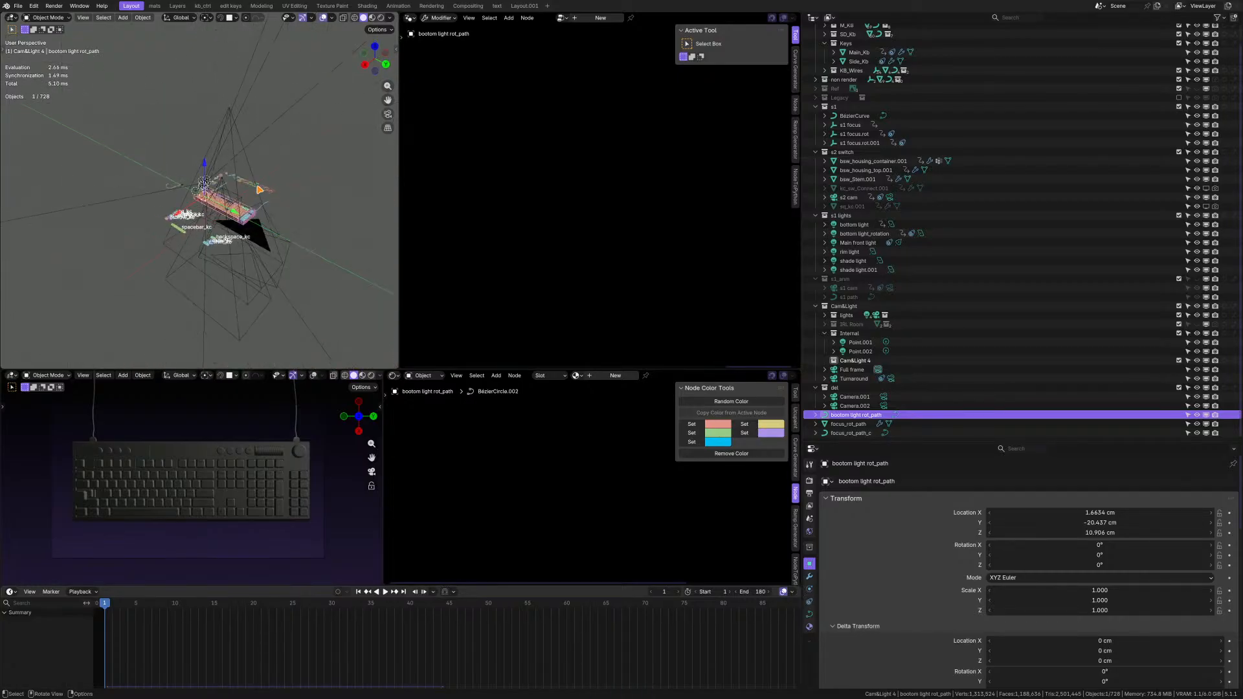
pyautogui.scroll(12, 194, 188)
pyautogui.scroll(2, 153, 246)
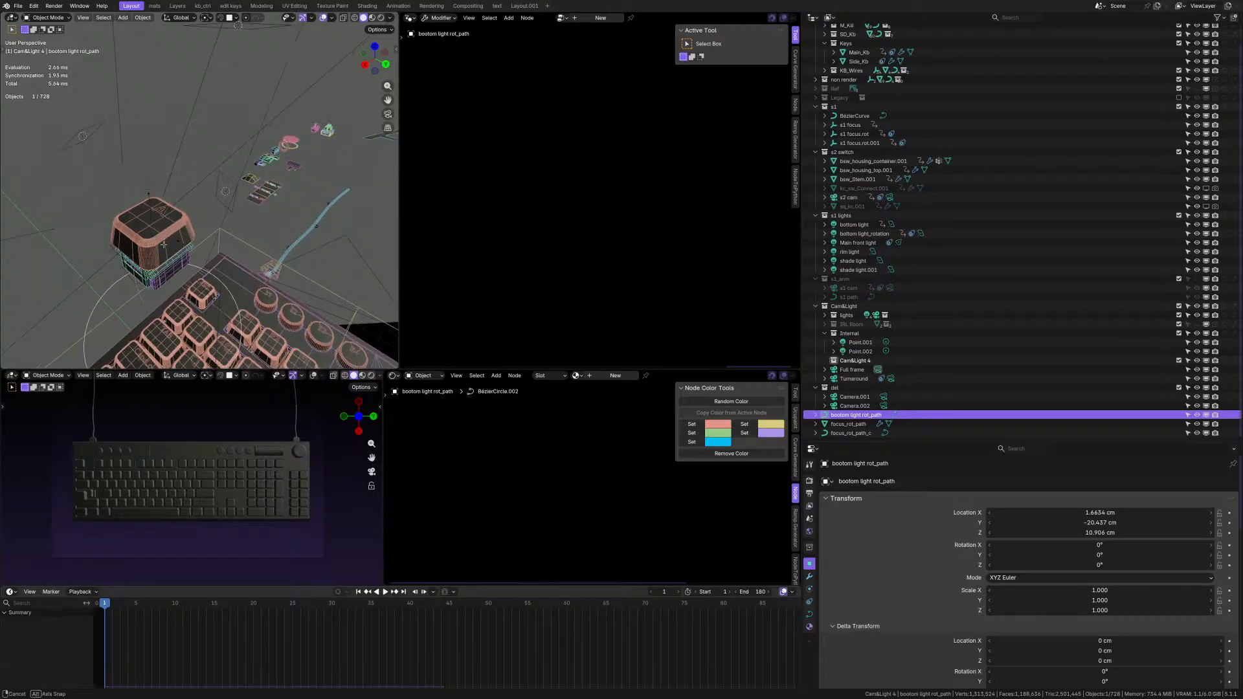
pyautogui.keyDown('shift'); pyautogui.moveTo(153, 246); pyautogui.dragTo(184, 171, button='middle'); pyautogui.keyUp('shift')
pyautogui.scroll(2, 187, 219)
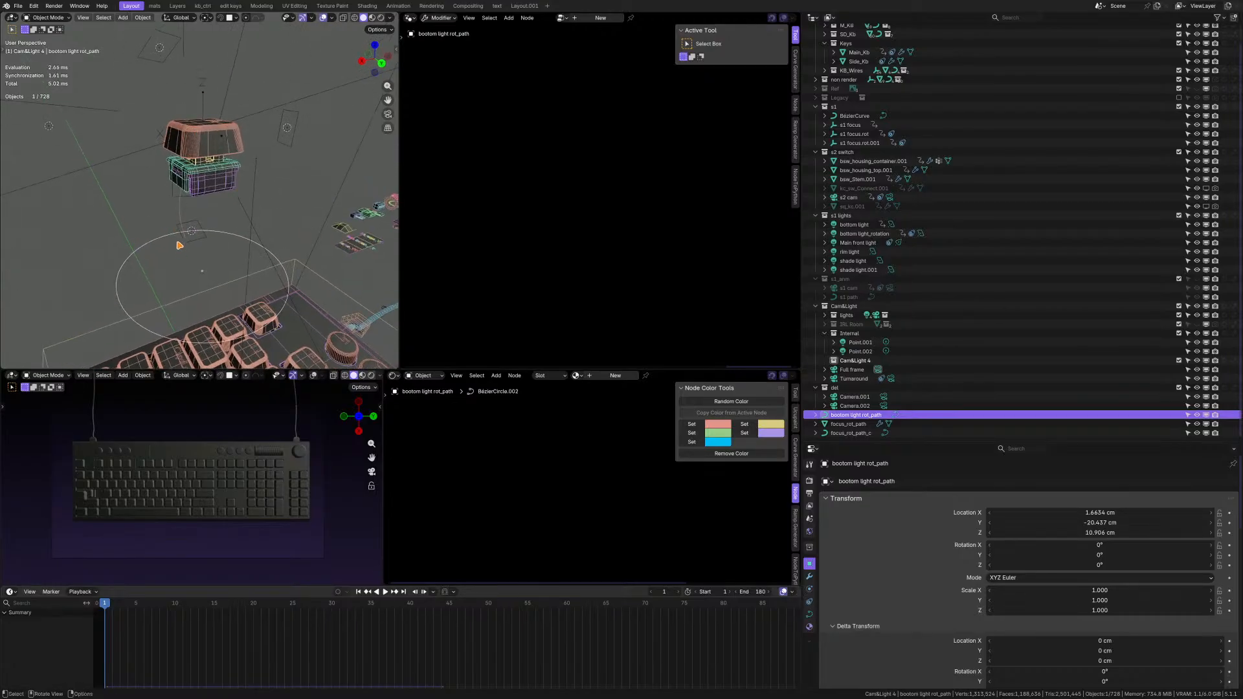
pyautogui.press('g')
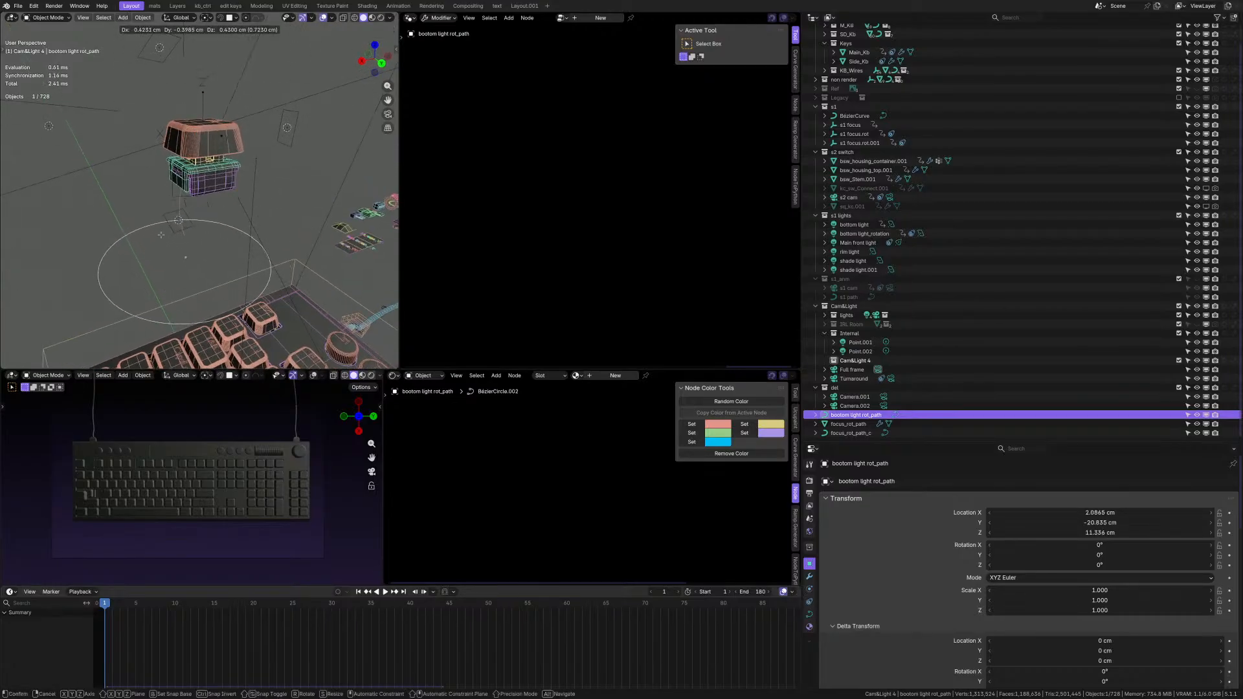
pyautogui.click(178, 248)
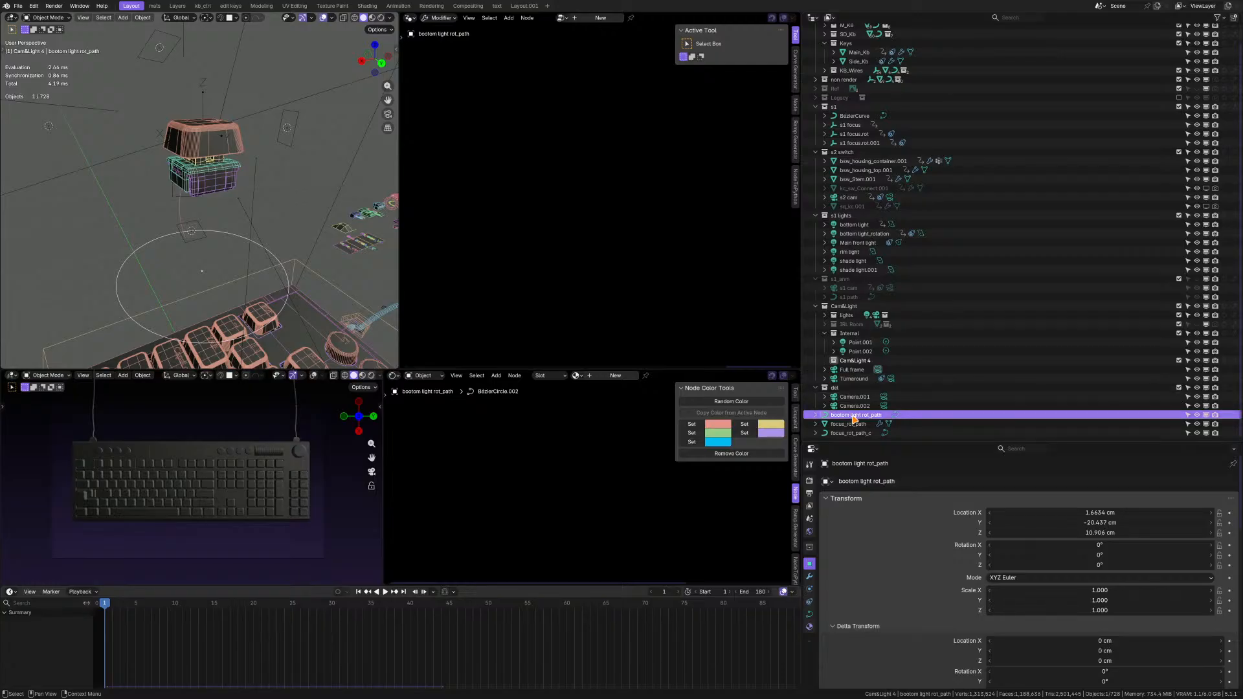
pyautogui.moveTo(853, 419); pyautogui.dragTo(850, 334)
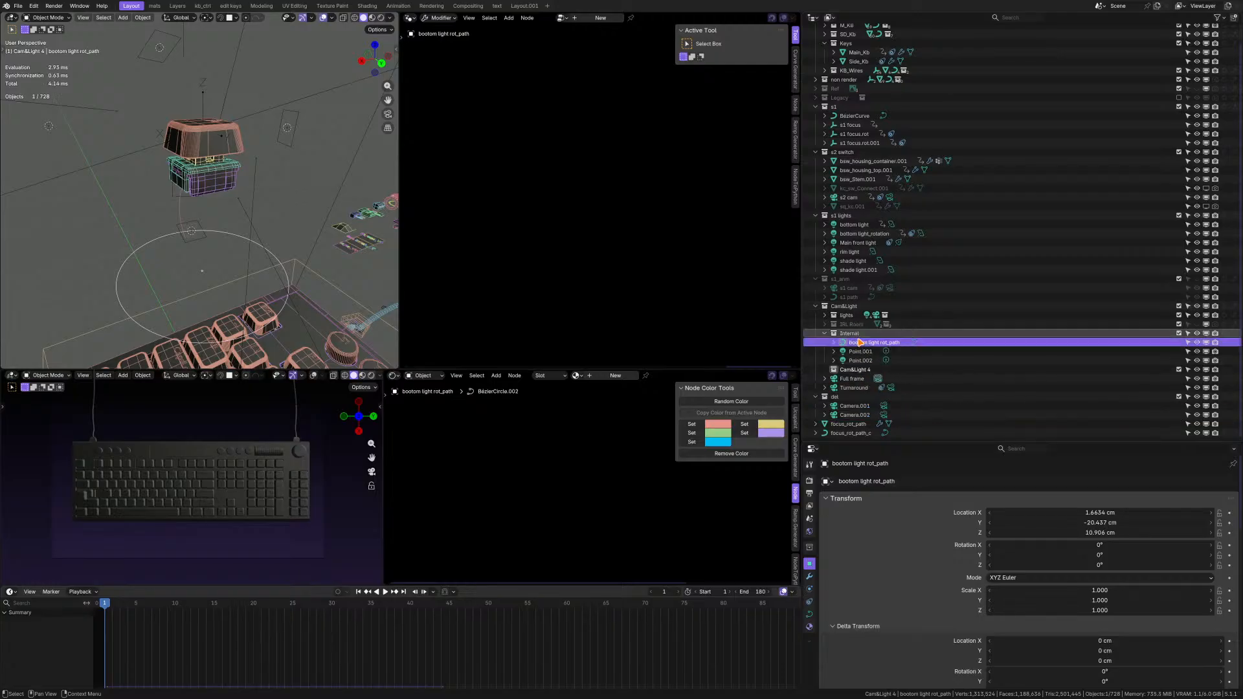
# Move the focus_rot_path and focus_rot_path_c objects into the Internal collection.
pyautogui.click(849, 423)
pyautogui.moveTo(285, 220); pyautogui.dragTo(248, 229, button='middle')
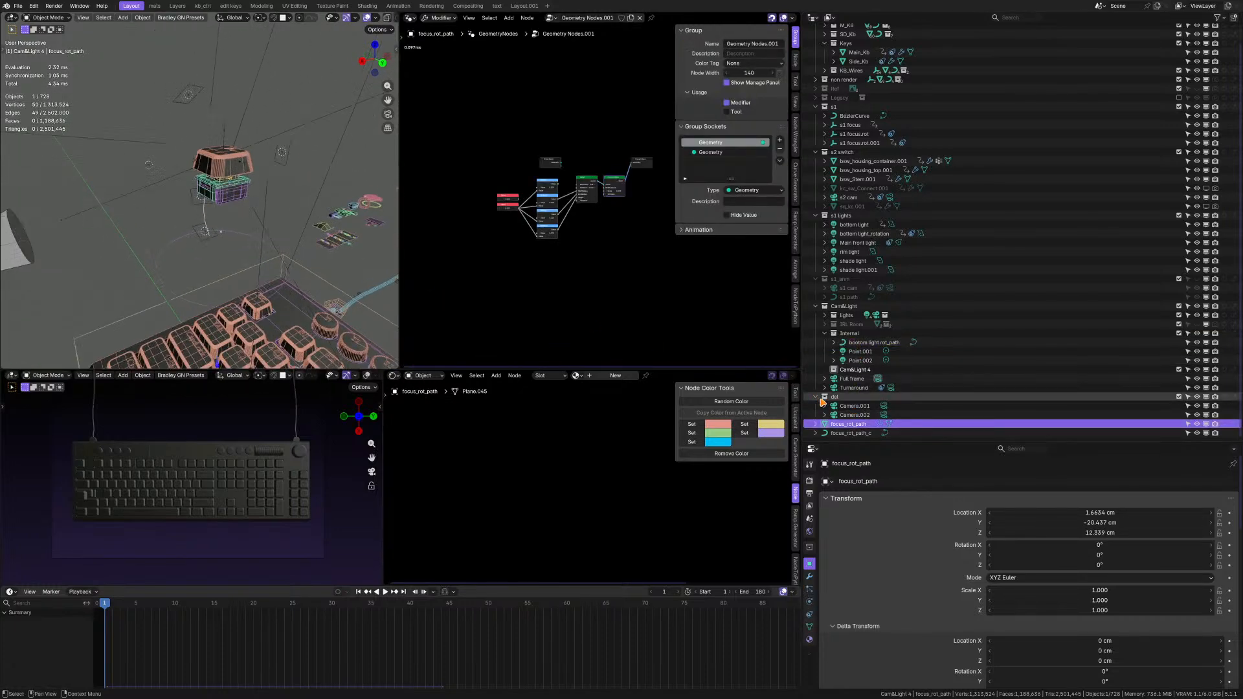
pyautogui.moveTo(849, 424); pyautogui.dragTo(854, 333)
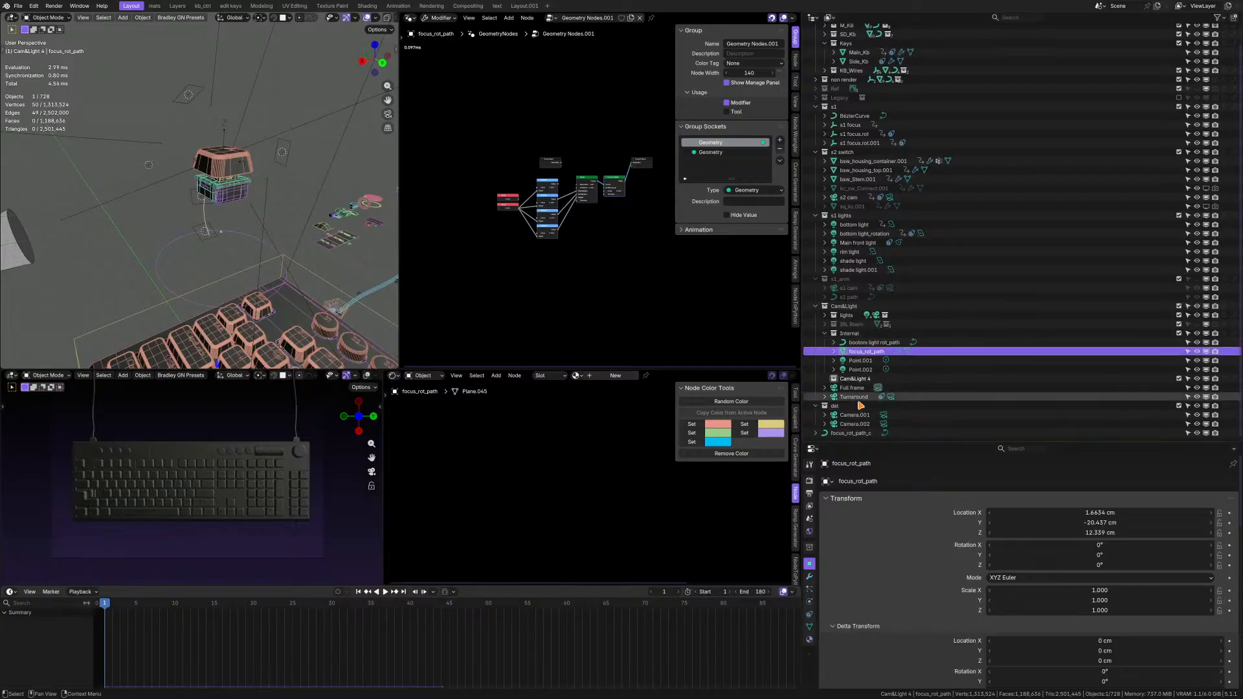
pyautogui.click(852, 432)
pyautogui.moveTo(272, 223); pyautogui.dragTo(238, 245, button='middle')
pyautogui.press('g')
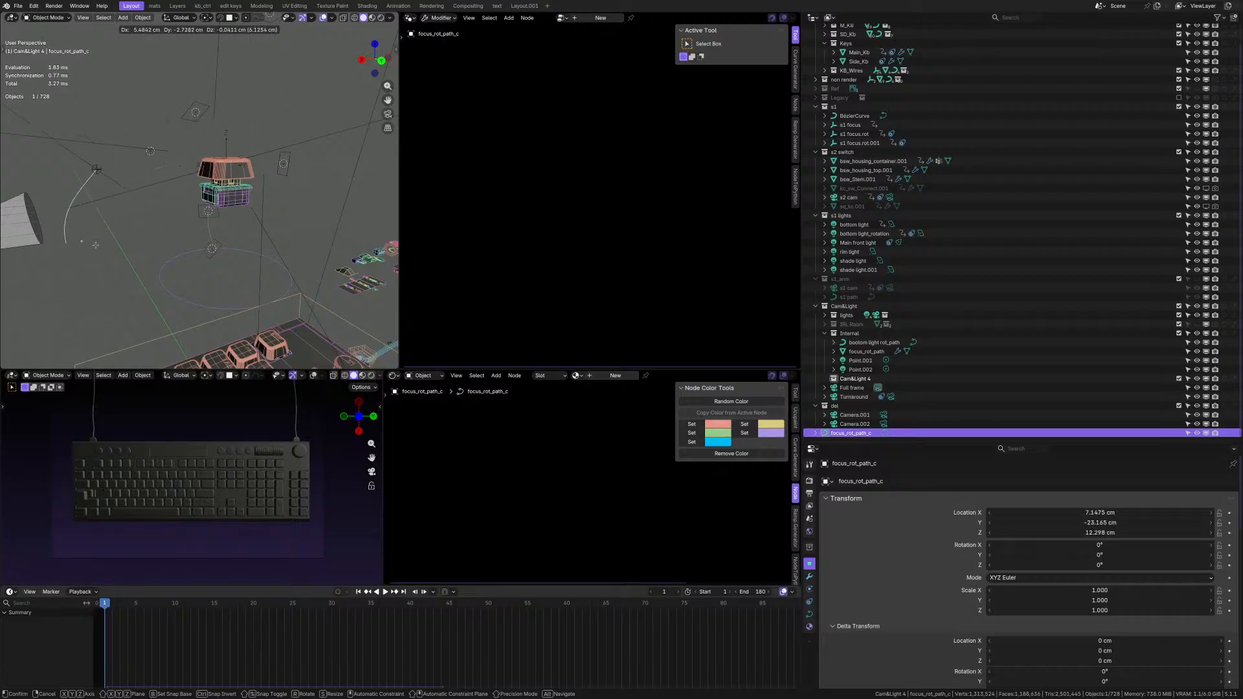
pyautogui.rightClick(95, 246)
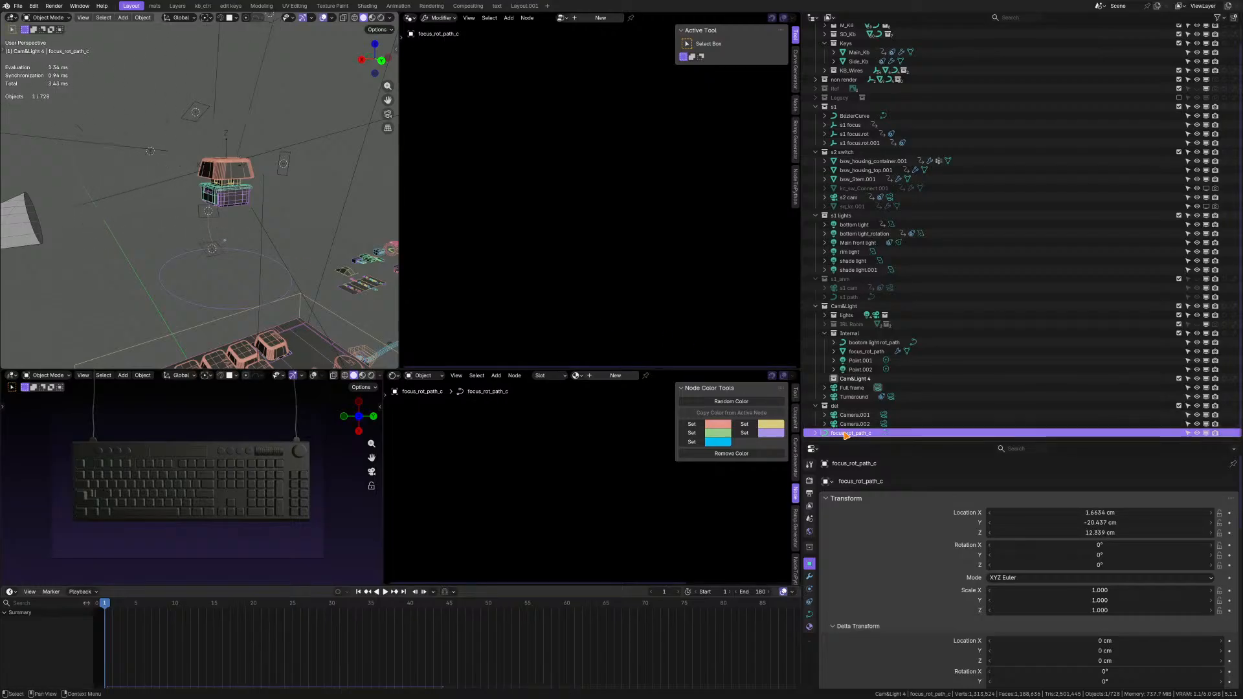
pyautogui.moveTo(845, 435); pyautogui.dragTo(850, 334)
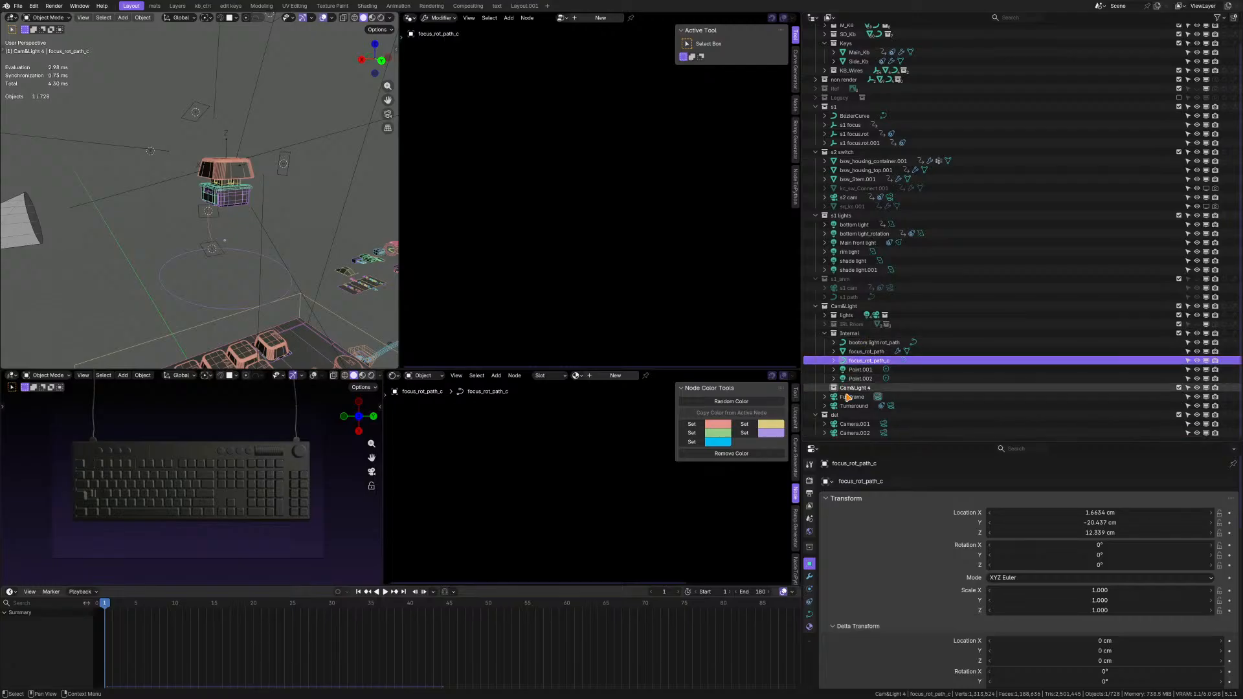
# Check the contents of the lights collection inside Cam&Light and rename it as old lights.
pyautogui.scroll(1, 850, 365)
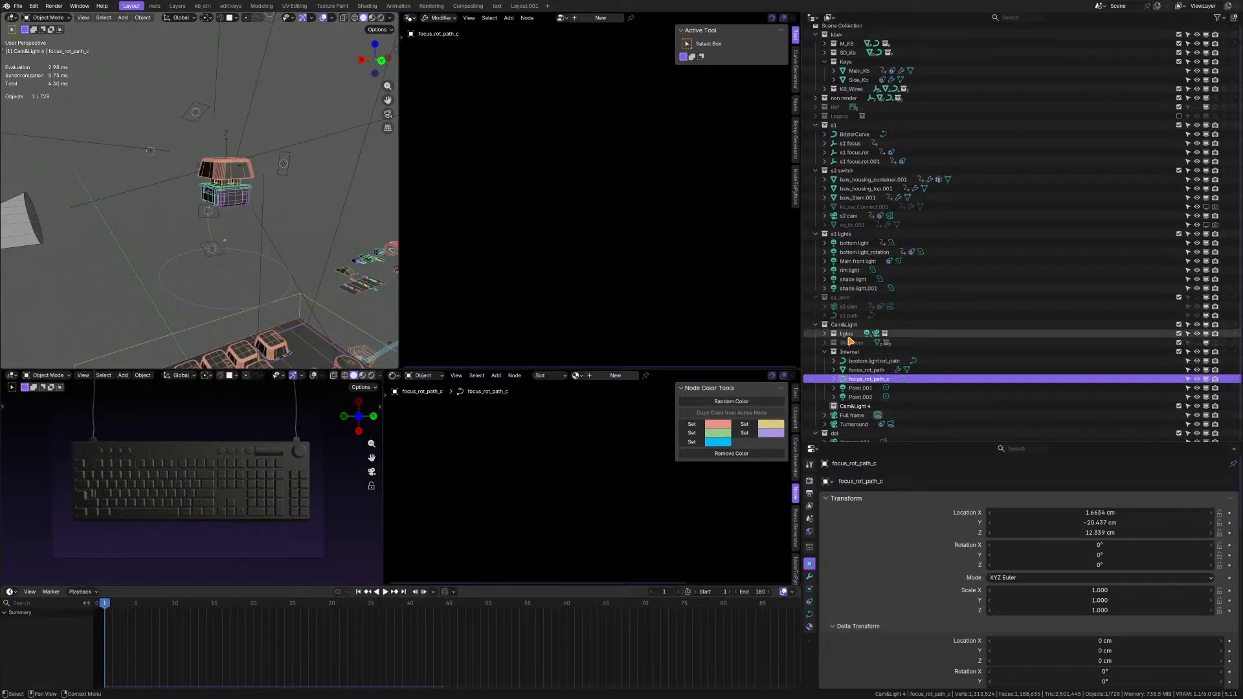
pyautogui.click(825, 334)
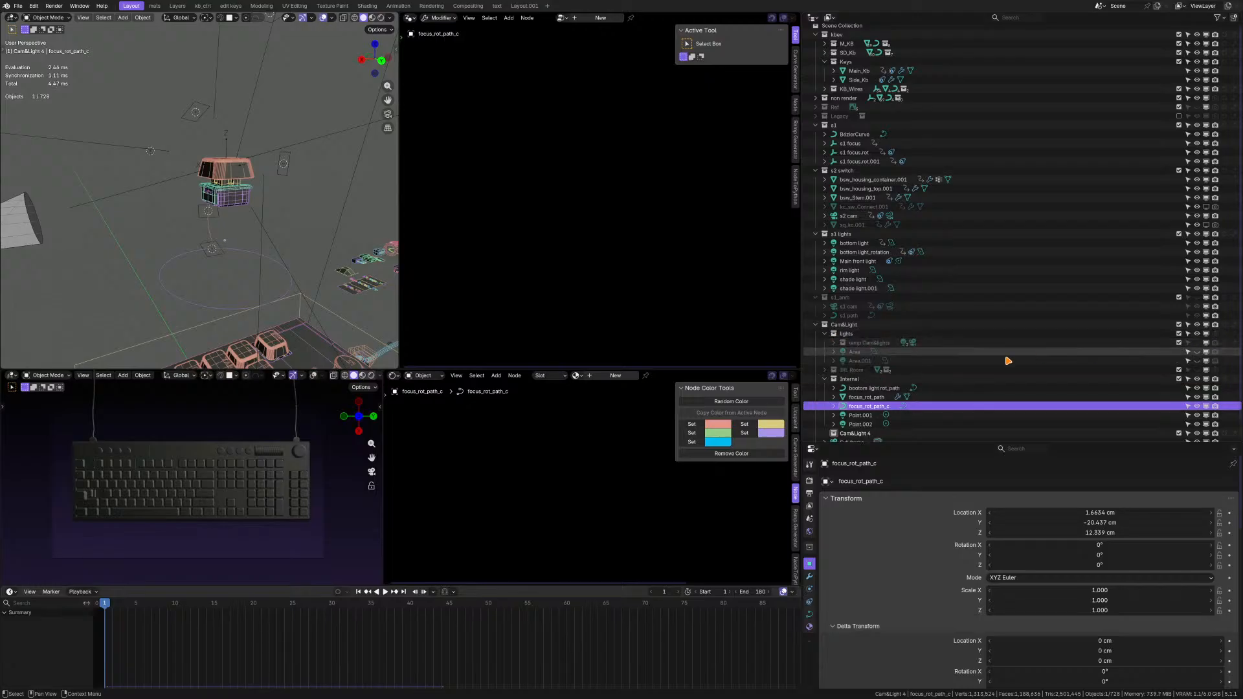
pyautogui.click(831, 335)
pyautogui.click(826, 334)
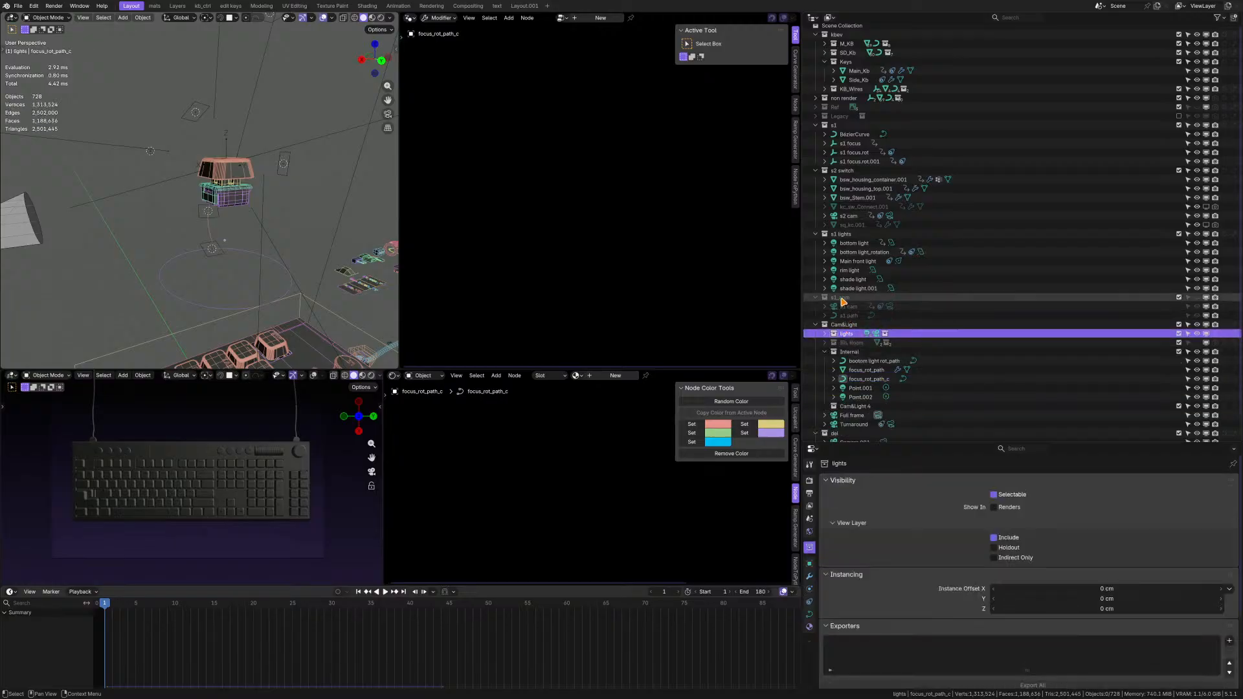
pyautogui.doubleClick(847, 334)
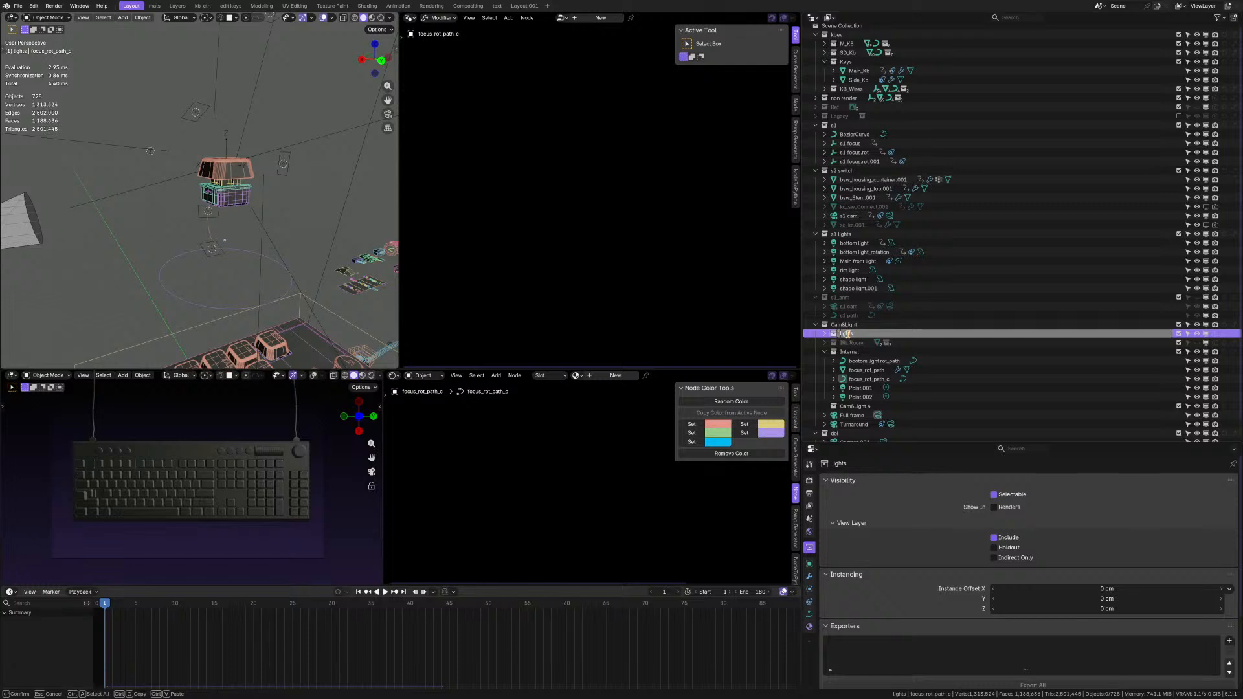
pyautogui.press('Return')
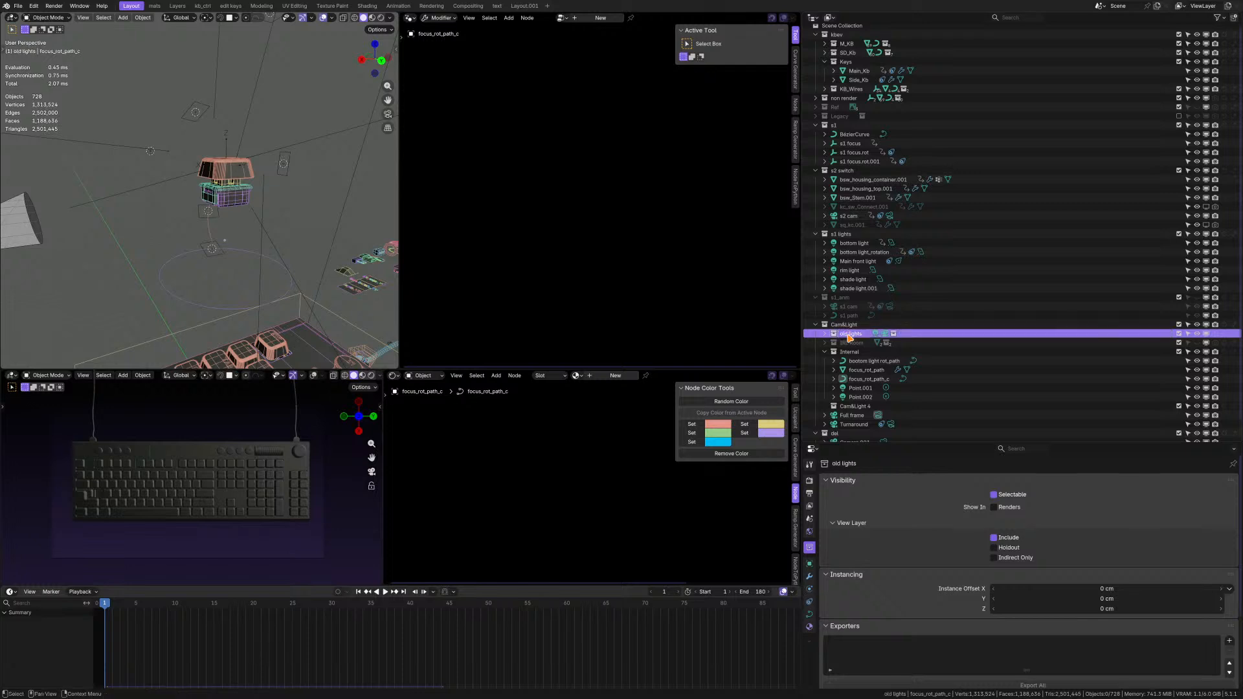
# Rename the old lights collection as scene lights.
pyautogui.doubleClick(849, 334)
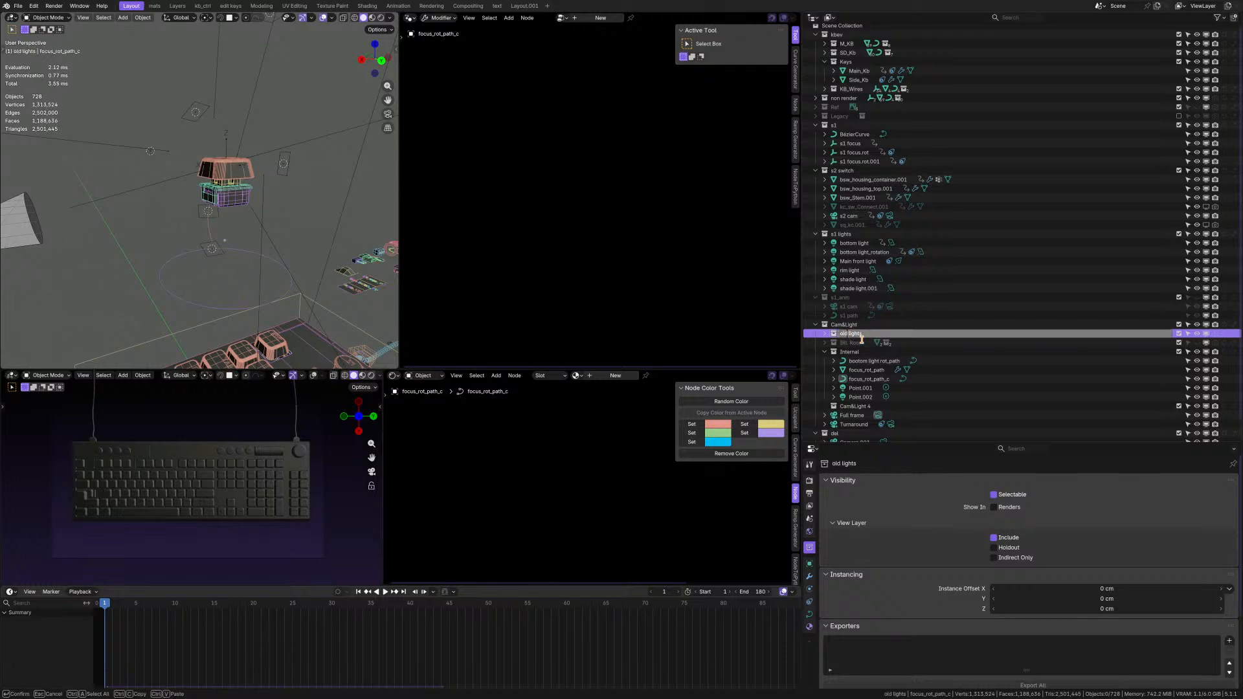
pyautogui.press('BackSpace')
pyautogui.press('BackSpace')
pyautogui.press('Return')
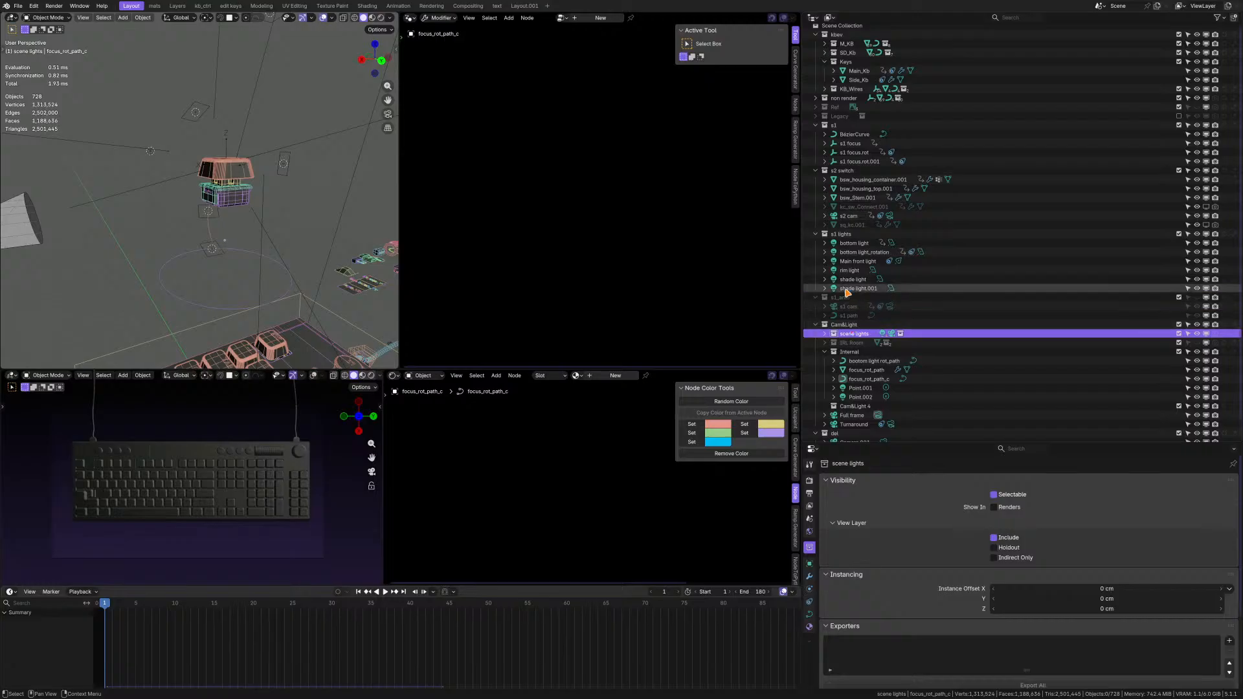
# Examine where the shade lights, rim light and Main front light of the s1 lights collection sit around the key switch.
pyautogui.scroll(1, 853, 289)
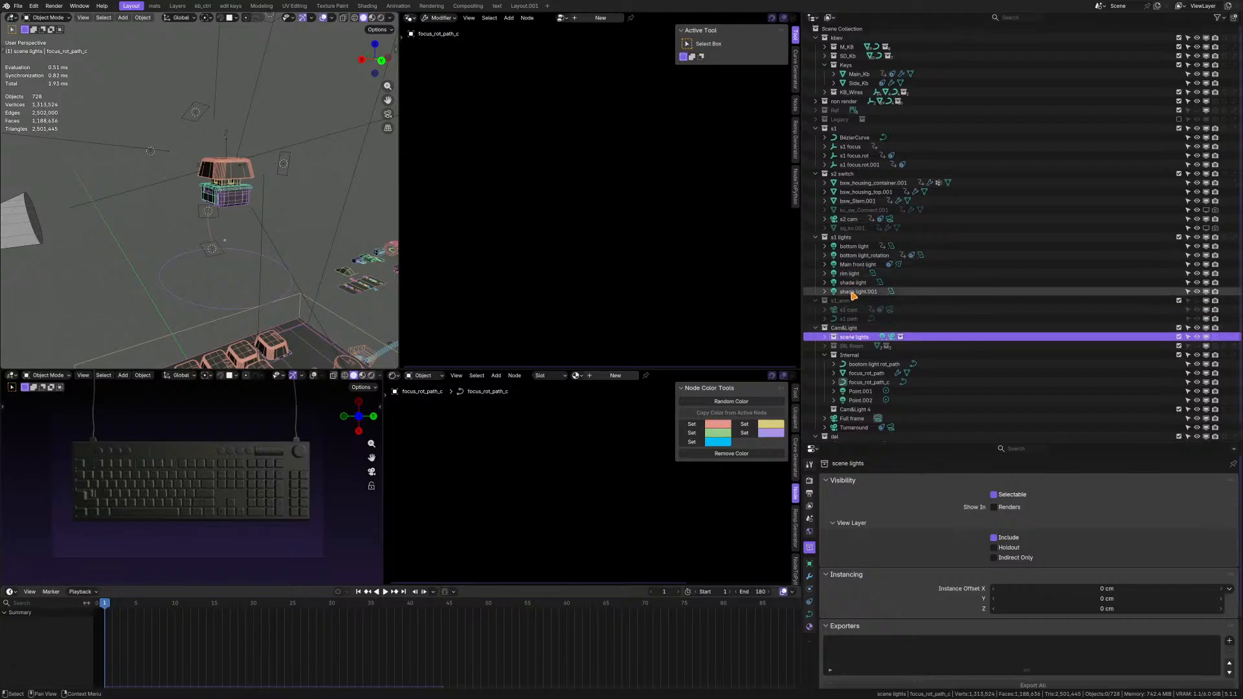
pyautogui.click(858, 291)
pyautogui.moveTo(213, 246); pyautogui.dragTo(81, 215, button='middle')
pyautogui.scroll(-1, 928, 304)
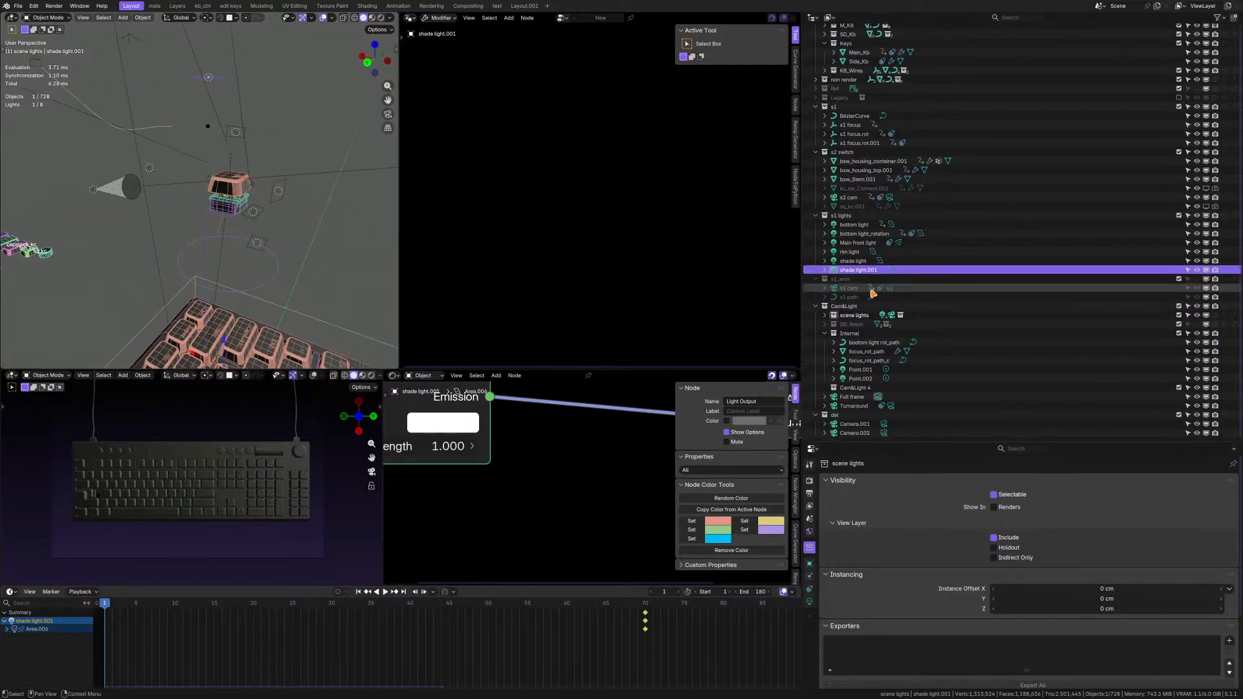
pyautogui.keyDown('ctrl'); pyautogui.click(856, 261); pyautogui.keyUp('ctrl')
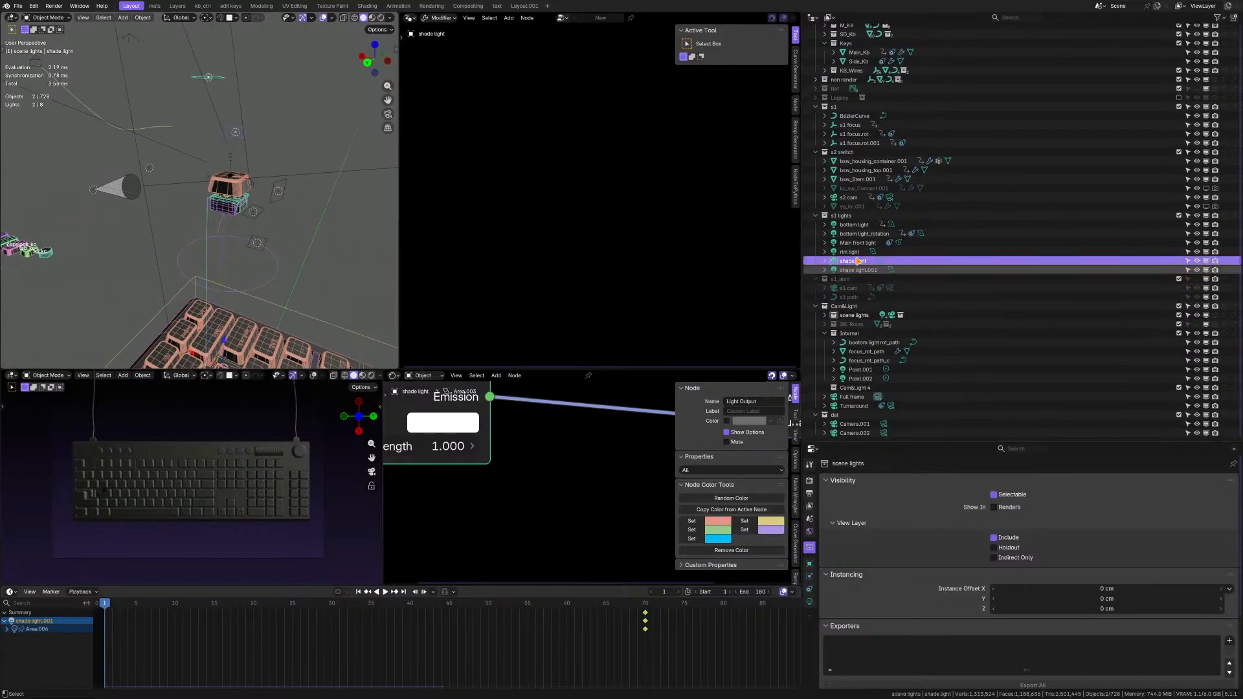
pyautogui.keyDown('ctrl'); pyautogui.click(853, 251); pyautogui.keyUp('ctrl')
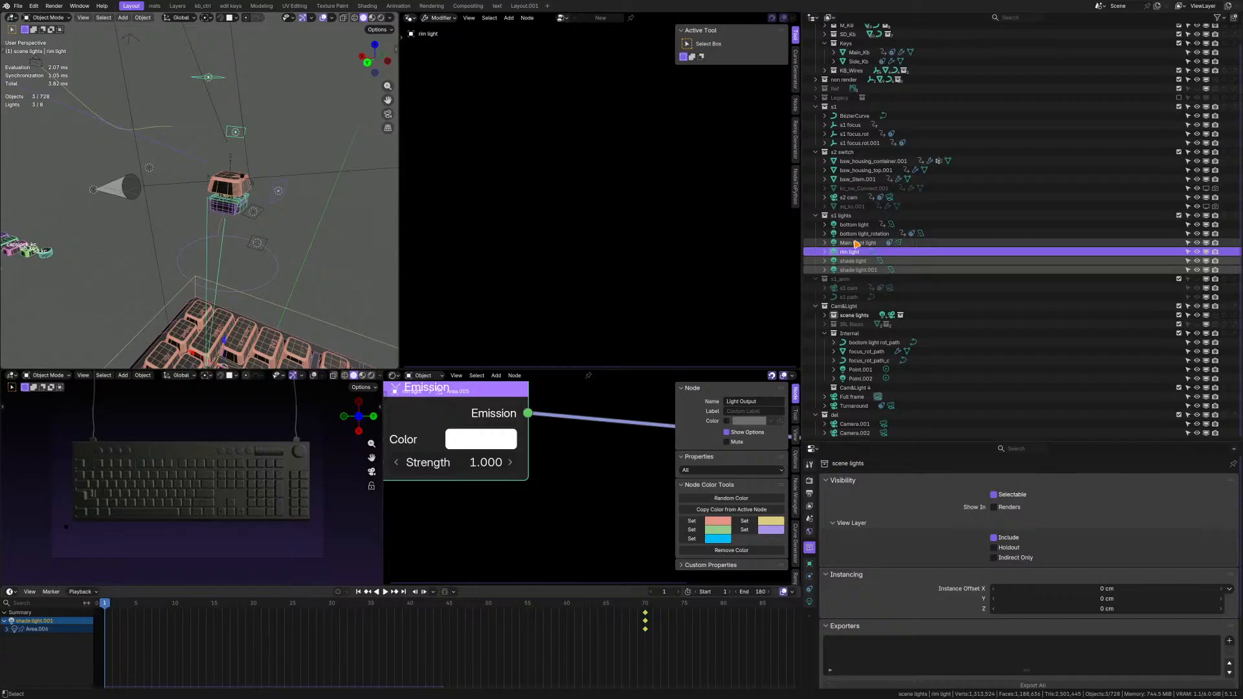
pyautogui.click(864, 244)
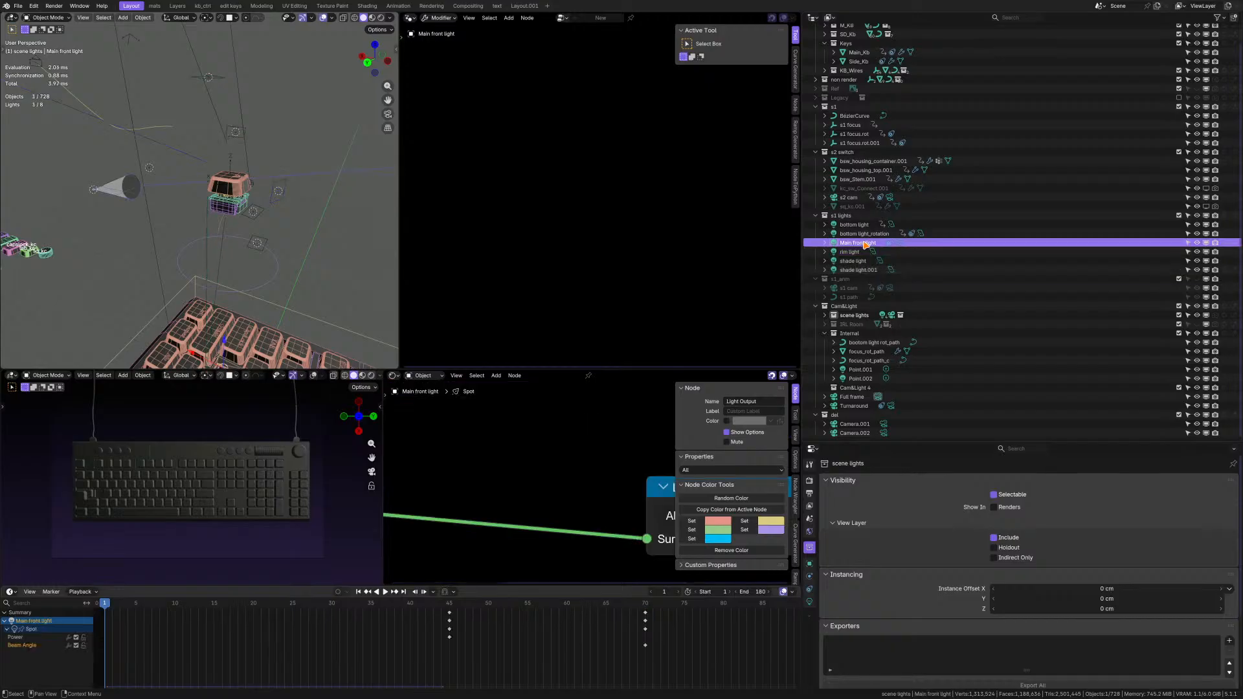
# Move the bottom light_rotation light from the s1 lights collection into the Internal collection.
pyautogui.click(865, 234)
pyautogui.moveTo(231, 232); pyautogui.dragTo(189, 211, button='middle')
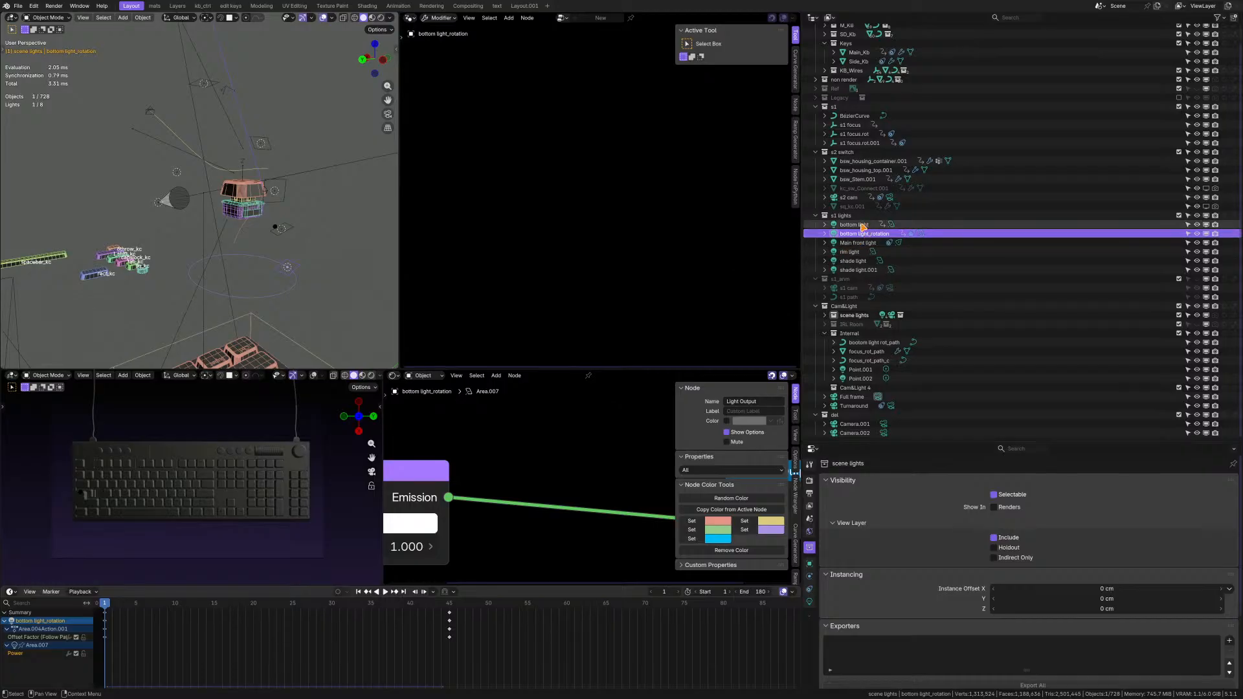
pyautogui.scroll(1, 298, 230)
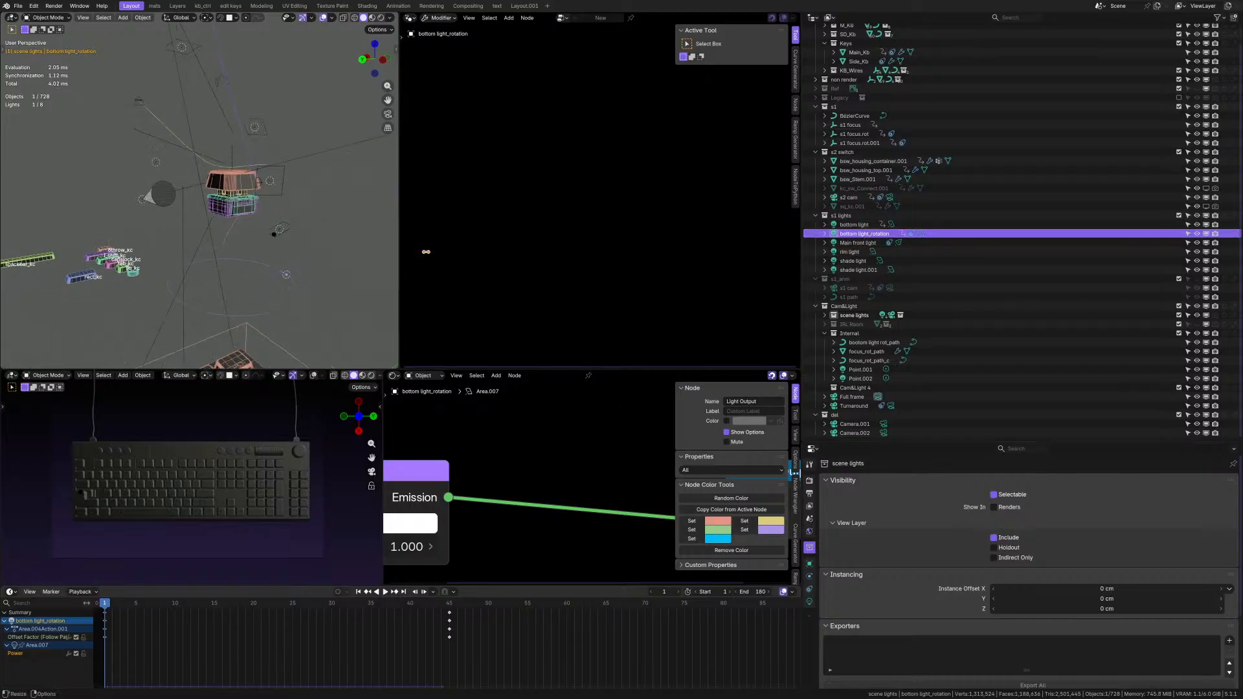
pyautogui.moveTo(871, 235); pyautogui.dragTo(866, 338)
pyautogui.scroll(3, 272, 250)
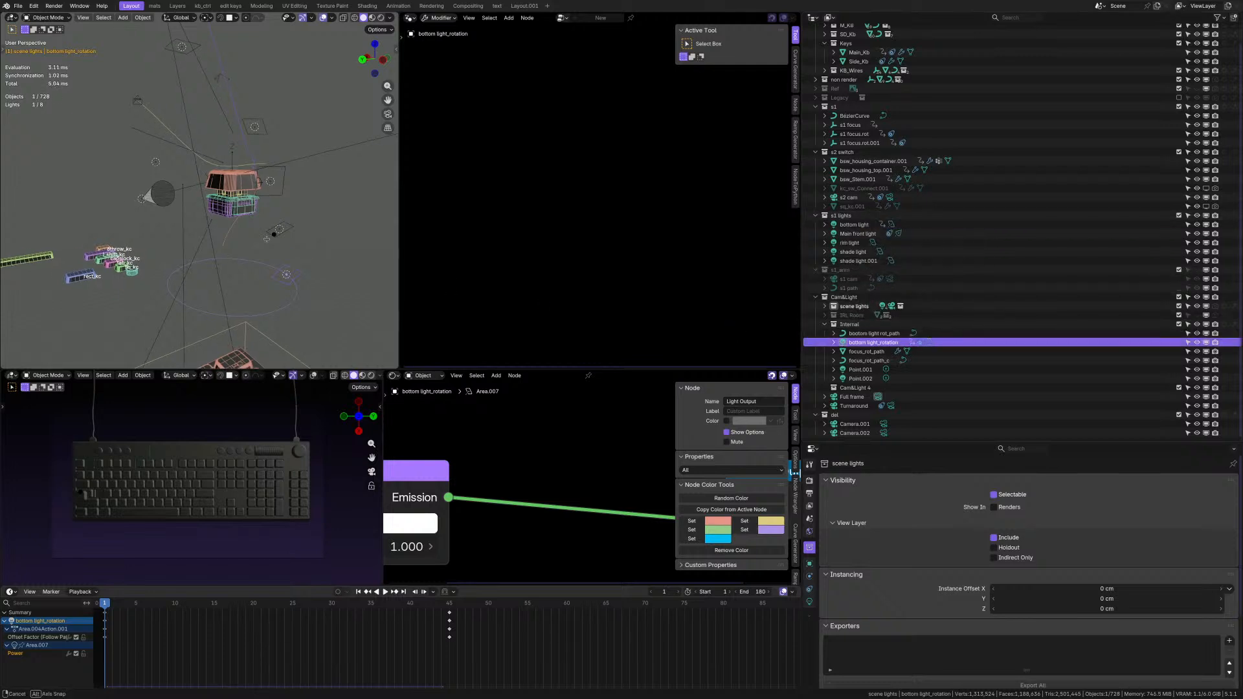
# Examine where the bottom light and the shade light of the s1 lights collection sit around the key switch.
pyautogui.click(854, 225)
pyautogui.moveTo(279, 240)
pyautogui.mouseDown(button='middle')
pyautogui.moveTo(294, 232)
pyautogui.moveTo(282, 236)
pyautogui.mouseUp(button='middle')
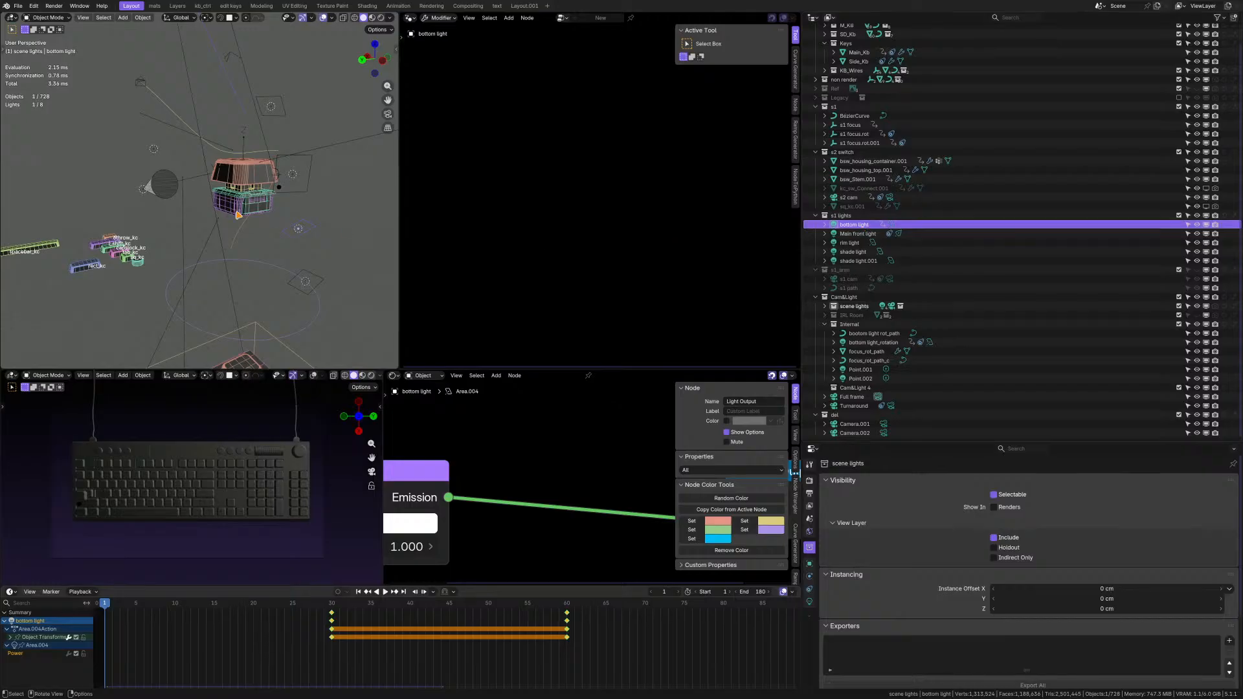
pyautogui.moveTo(259, 194); pyautogui.dragTo(234, 213, button='middle')
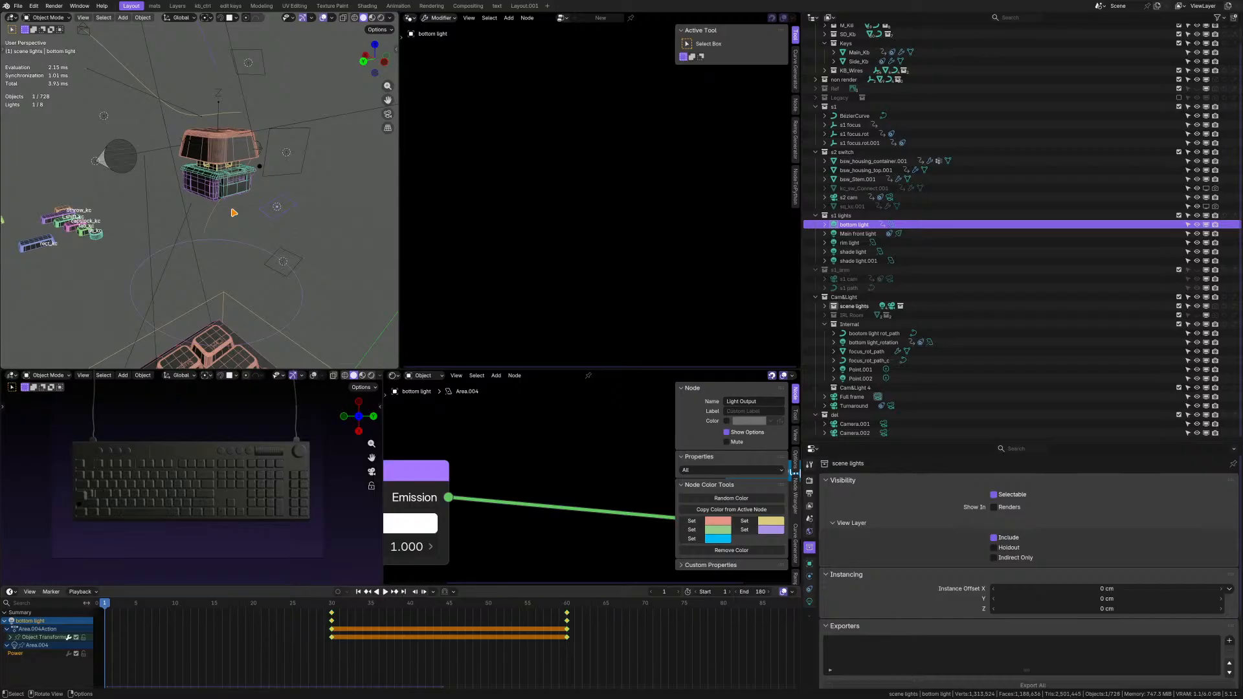
pyautogui.moveTo(233, 212); pyautogui.dragTo(226, 206, button='middle')
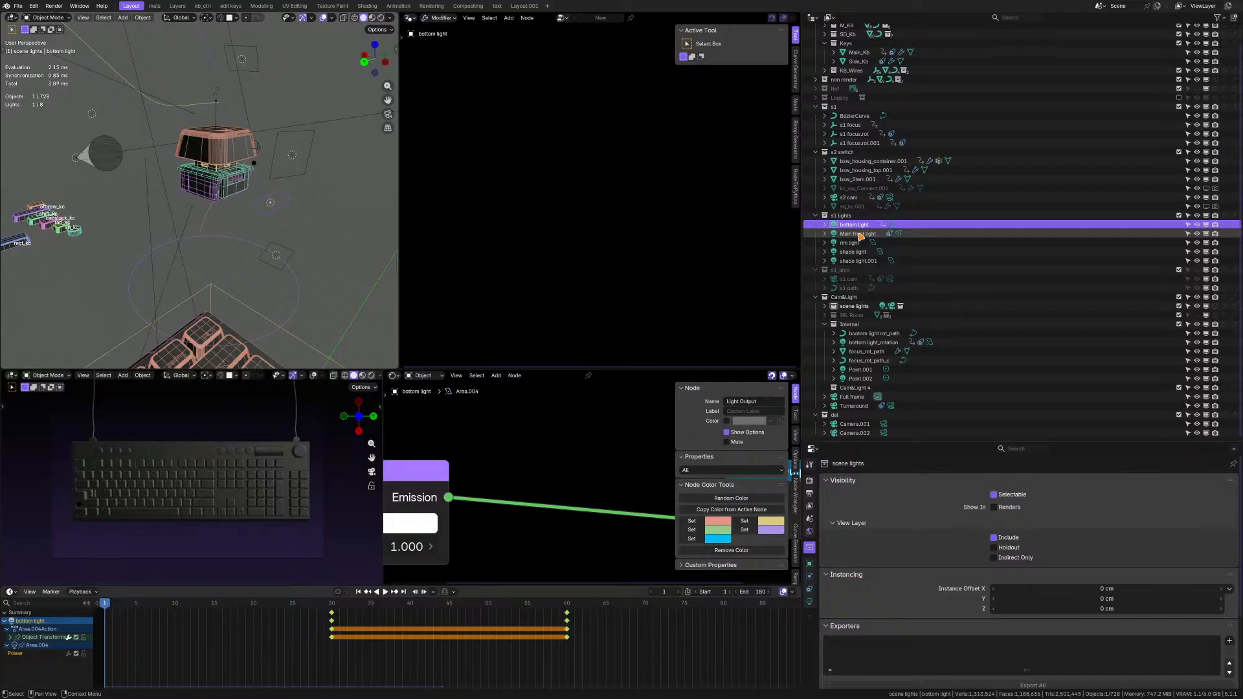
pyautogui.click(859, 252)
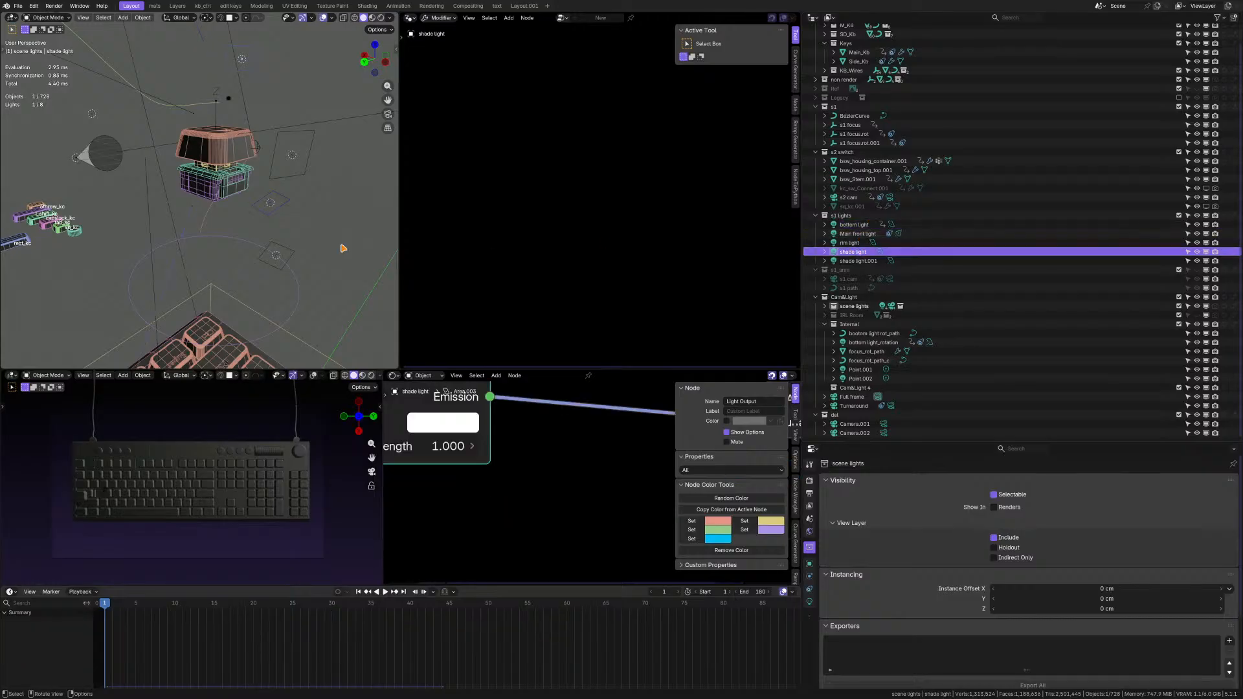
pyautogui.scroll(-3, 278, 254)
pyautogui.moveTo(272, 253)
pyautogui.mouseDown(button='middle')
pyautogui.moveTo(279, 217)
pyautogui.moveTo(245, 213)
pyautogui.moveTo(259, 243)
pyautogui.mouseUp(button='middle')
# Batch rename the bottom, Main front, rim, shade and shade.001 lights of the s1 lights collection by adding the prefix s2_internal_.
pyautogui.click(860, 261)
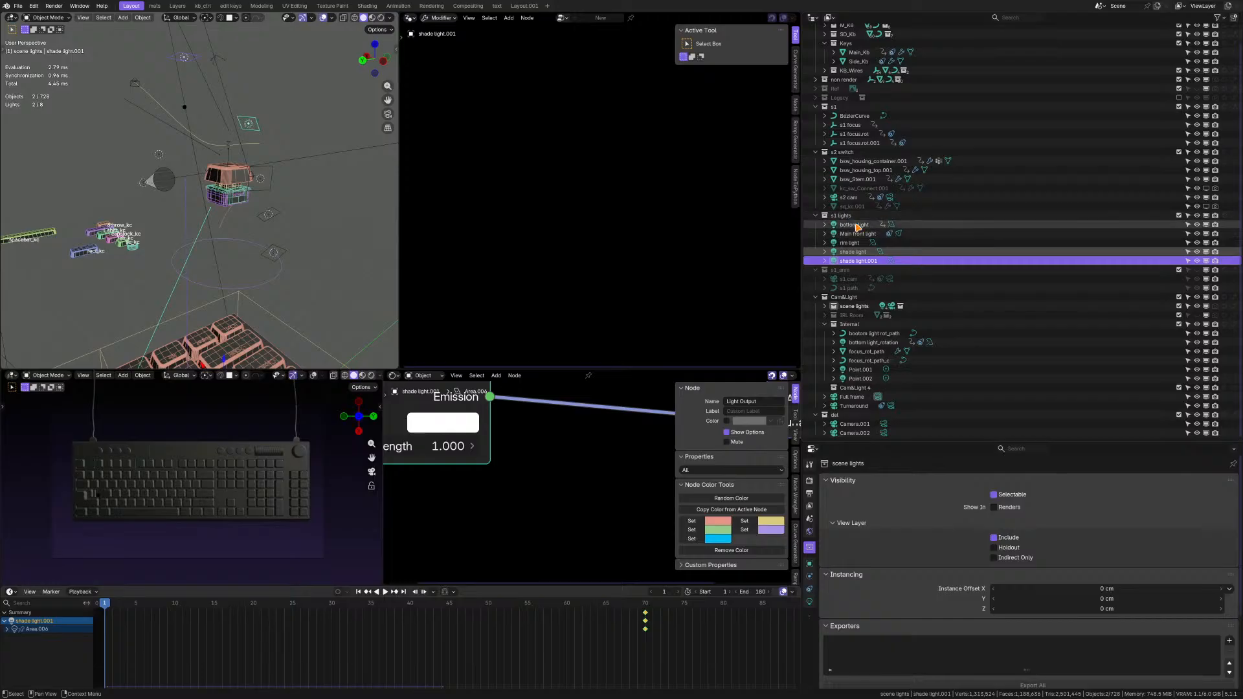
pyautogui.keyDown('ctrl'); pyautogui.click(858, 233); pyautogui.keyUp('ctrl')
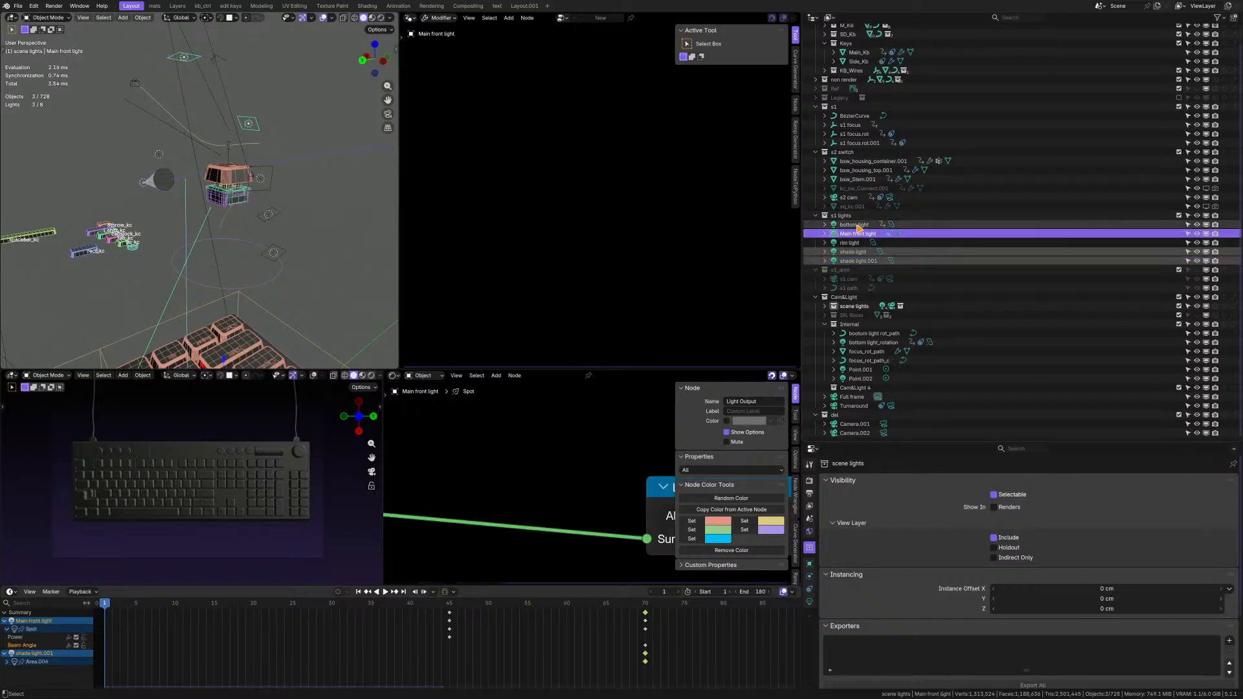
pyautogui.keyDown('ctrl'); pyautogui.click(856, 225); pyautogui.keyUp('ctrl')
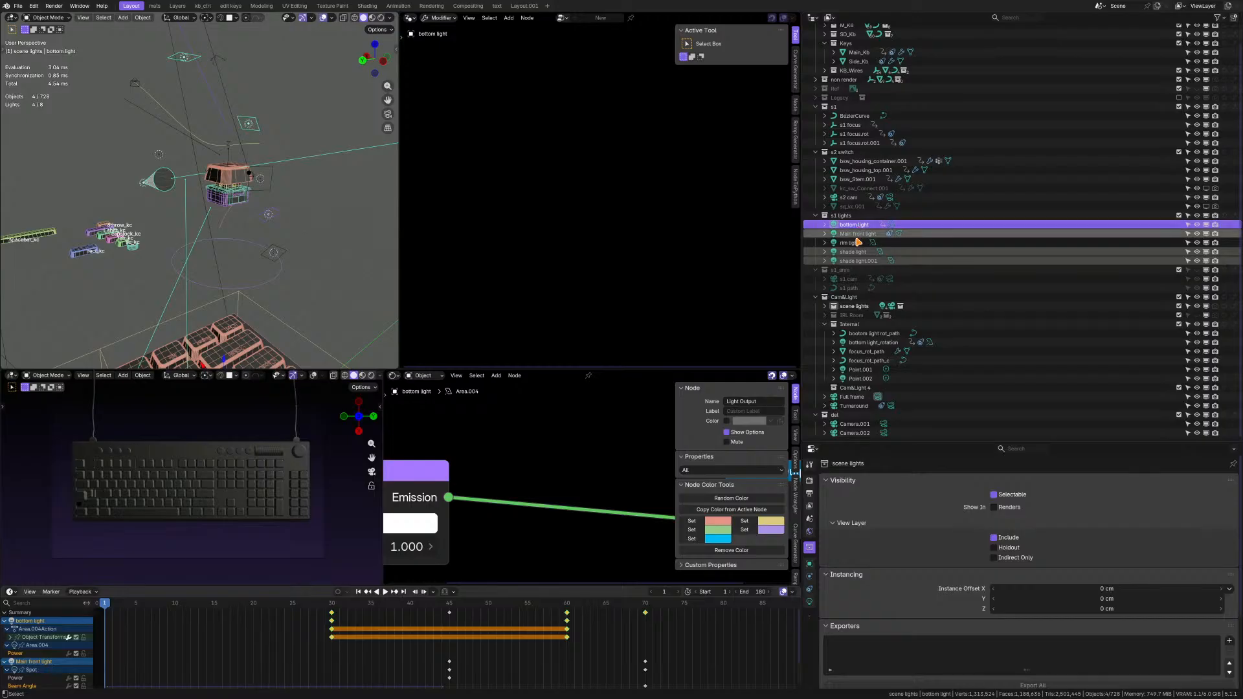
pyautogui.keyDown('ctrl'); pyautogui.click(854, 243); pyautogui.keyUp('ctrl')
pyautogui.moveTo(217, 213); pyautogui.dragTo(295, 215, button='middle')
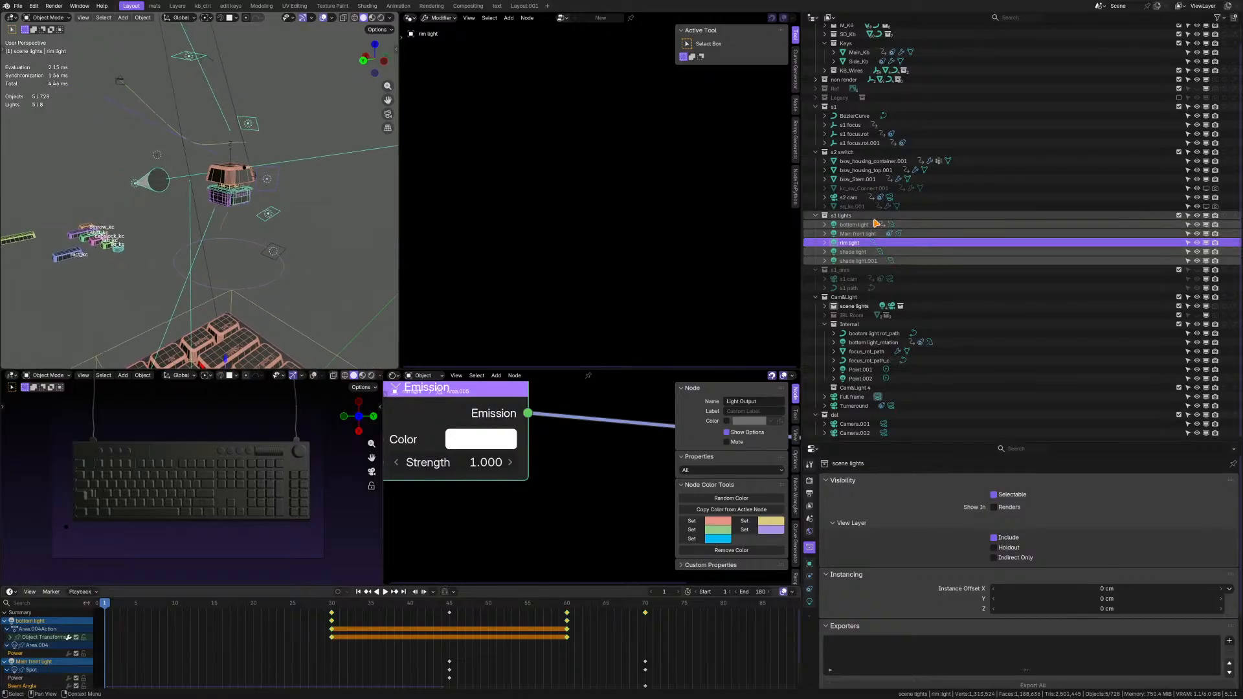
pyautogui.scroll(2, 865, 166)
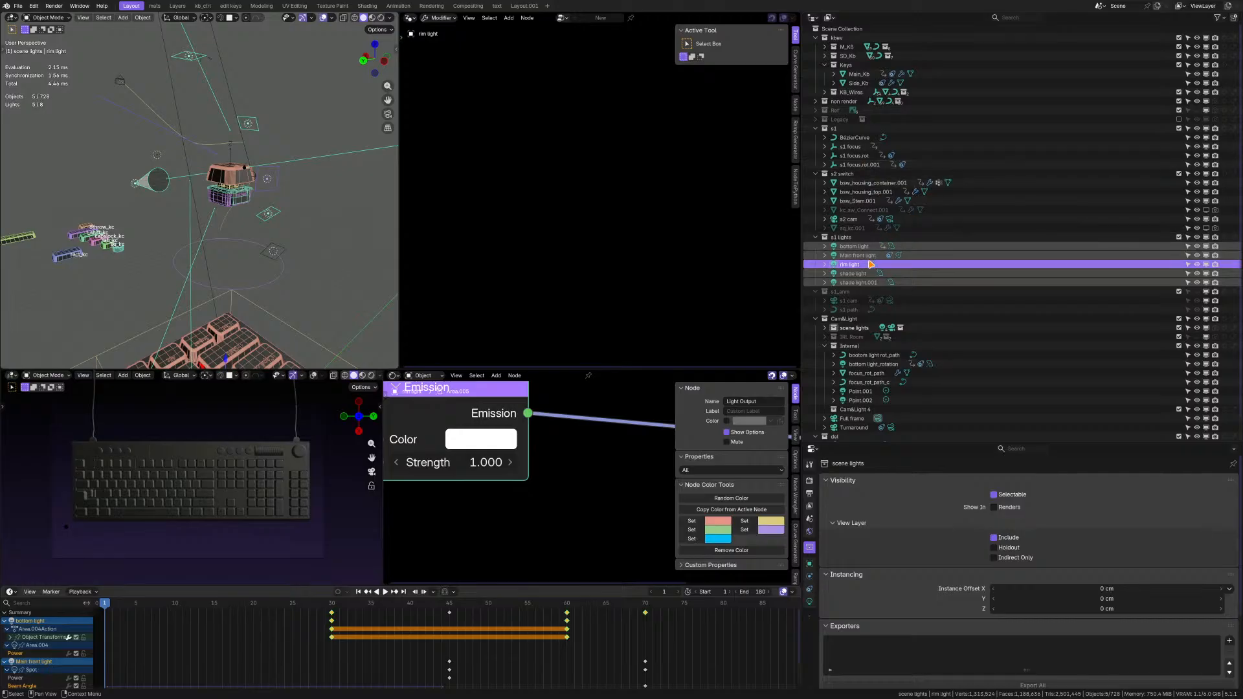
pyautogui.moveTo(220, 252); pyautogui.dragTo(234, 261, button='middle')
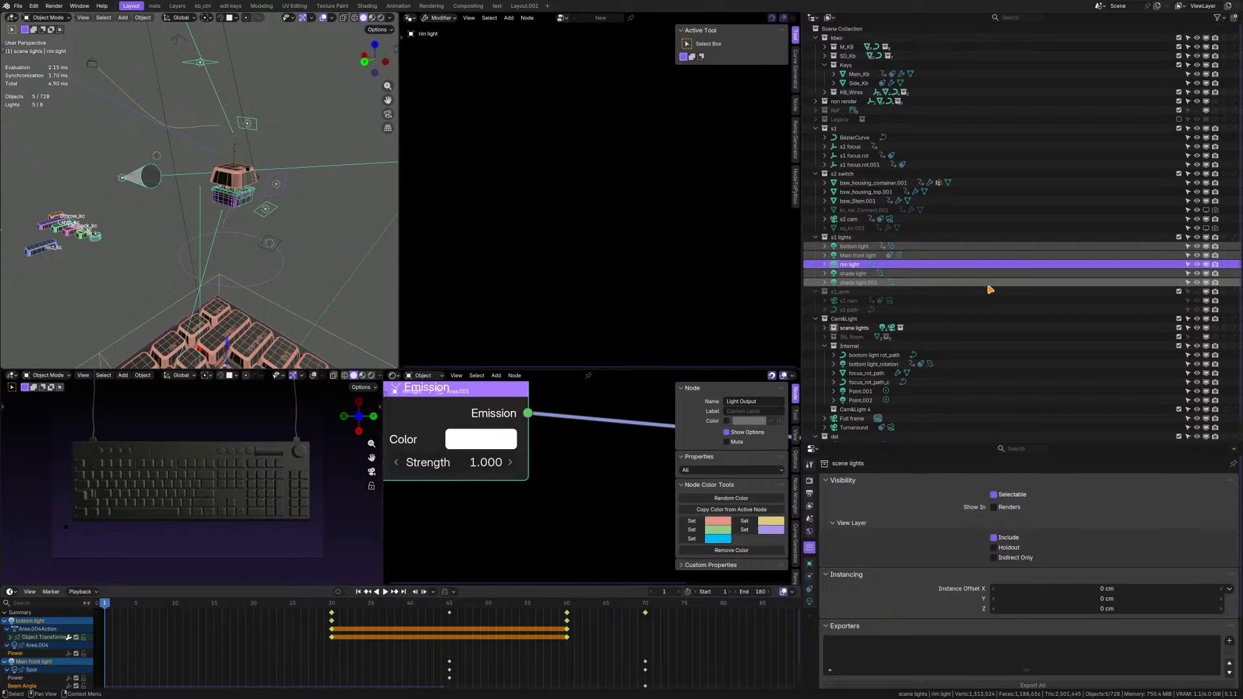
pyautogui.moveTo(196, 316); pyautogui.dragTo(209, 294, button='middle')
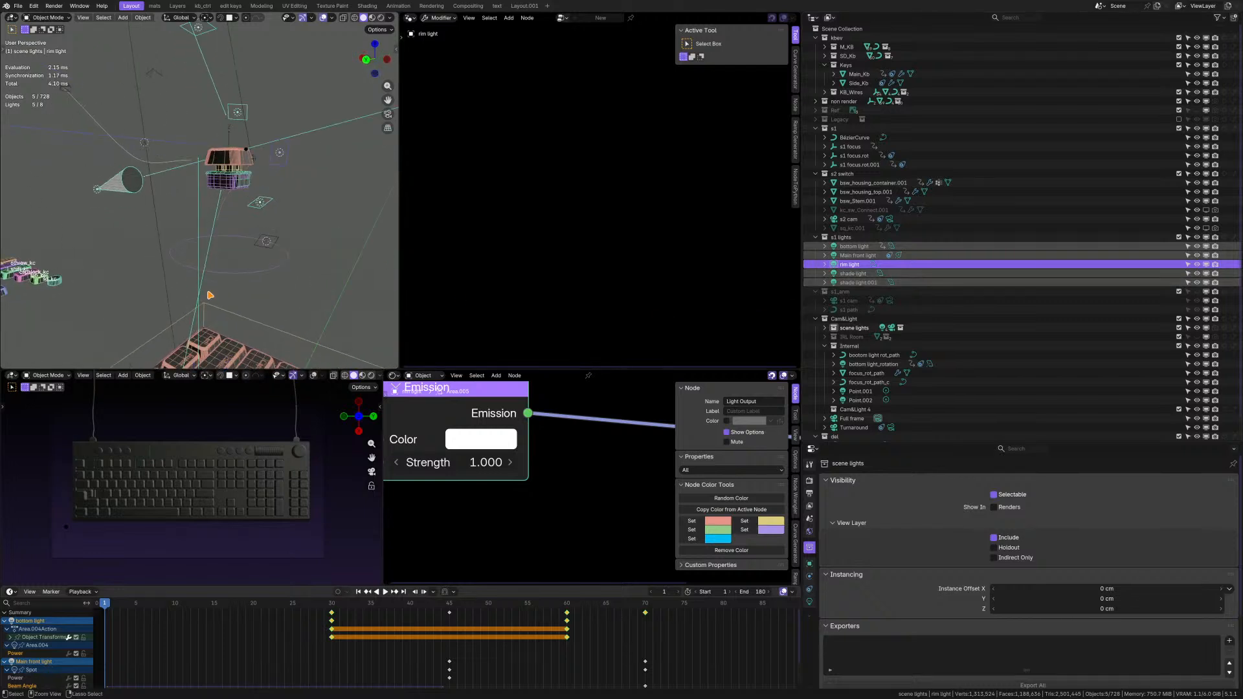
pyautogui.hotkey('ctrl', 'F2')
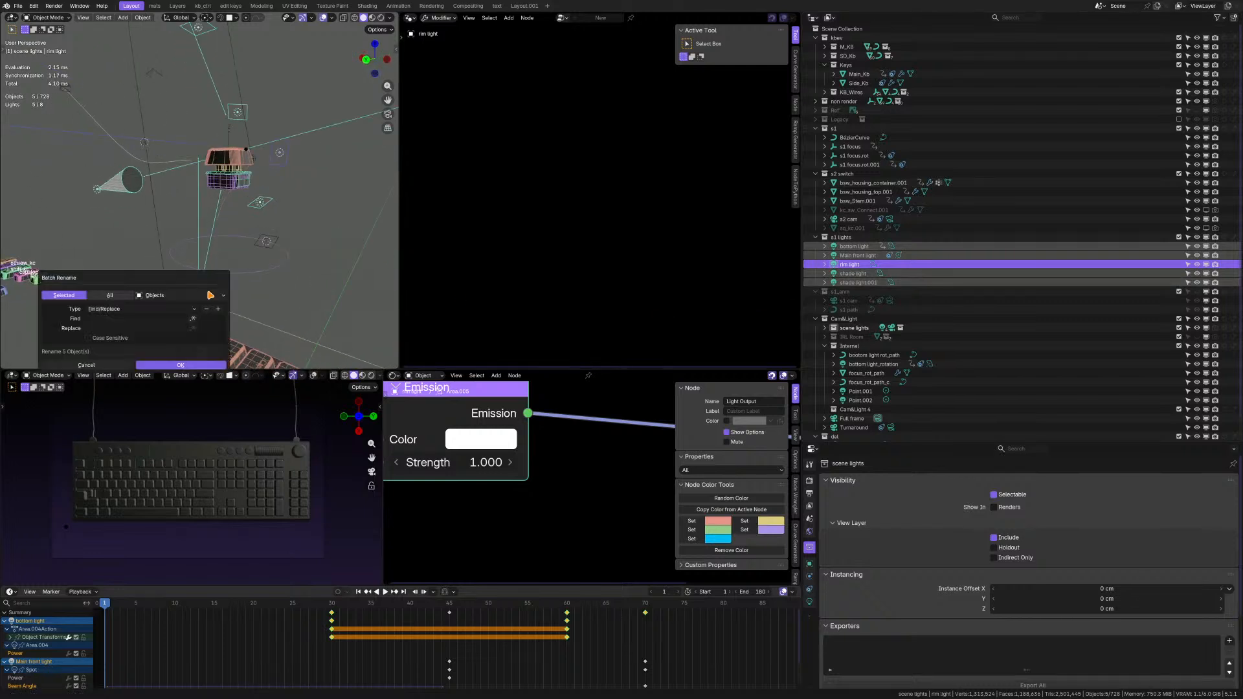
pyautogui.click(162, 299)
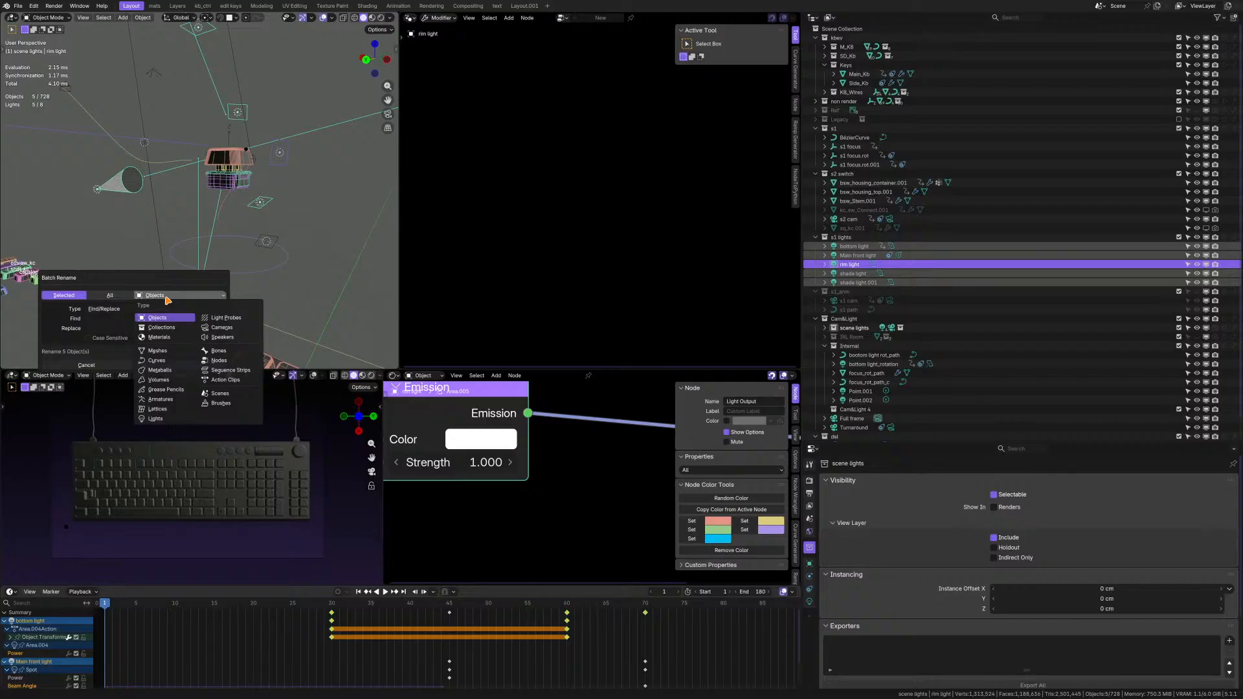
pyautogui.click(167, 300)
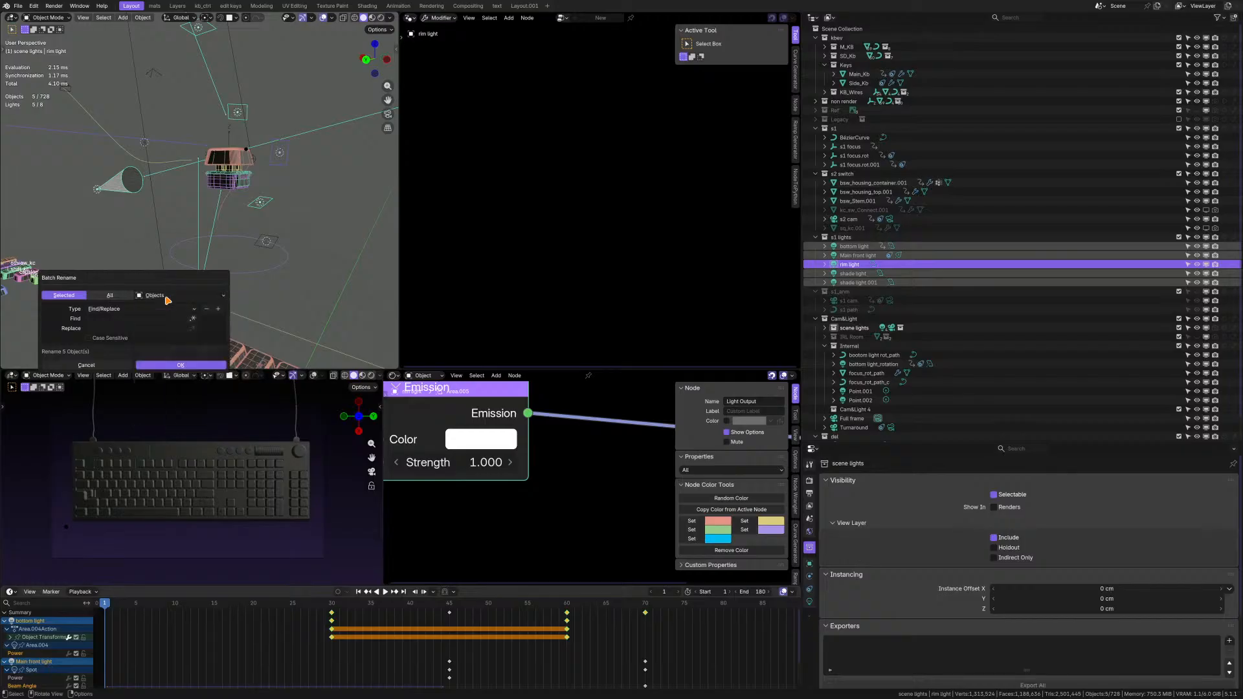
pyautogui.click(127, 310)
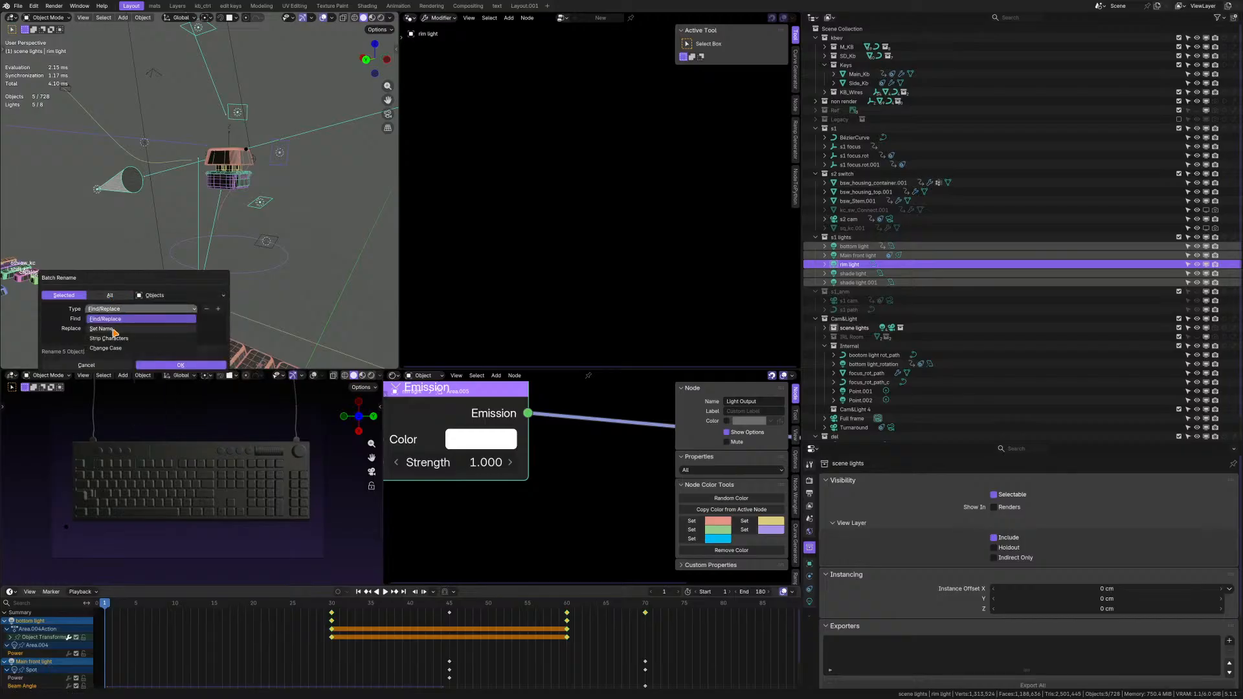
pyautogui.click(113, 329)
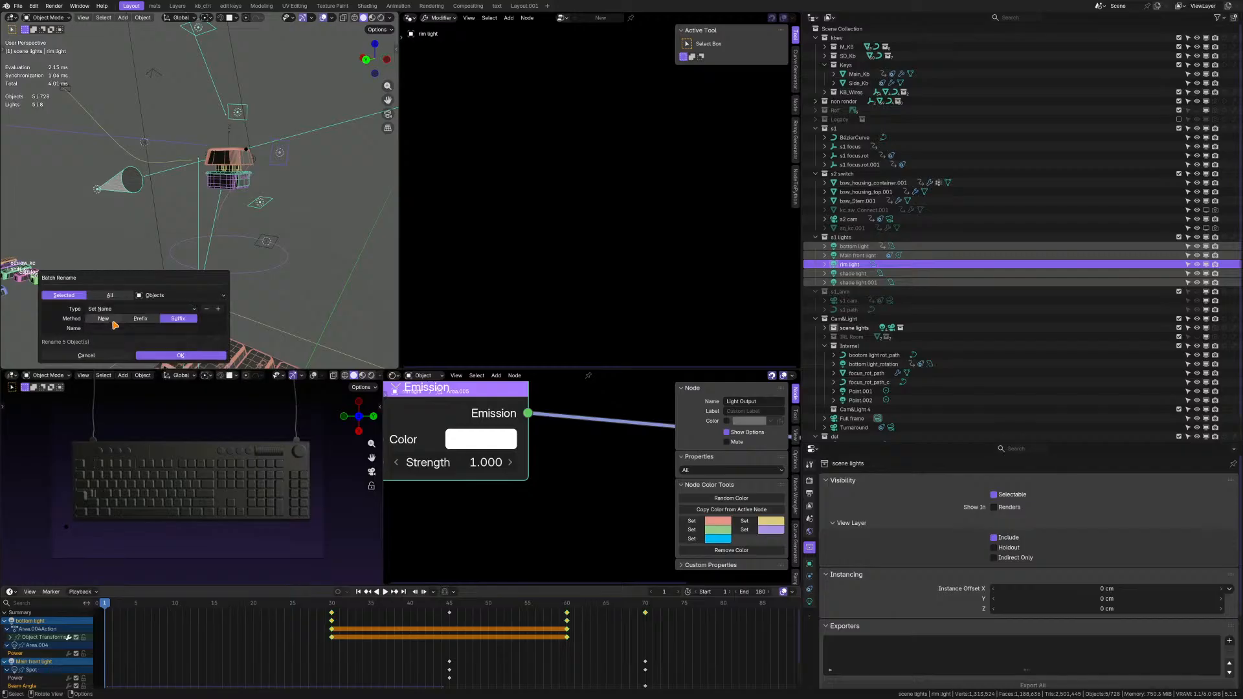
pyautogui.click(141, 318)
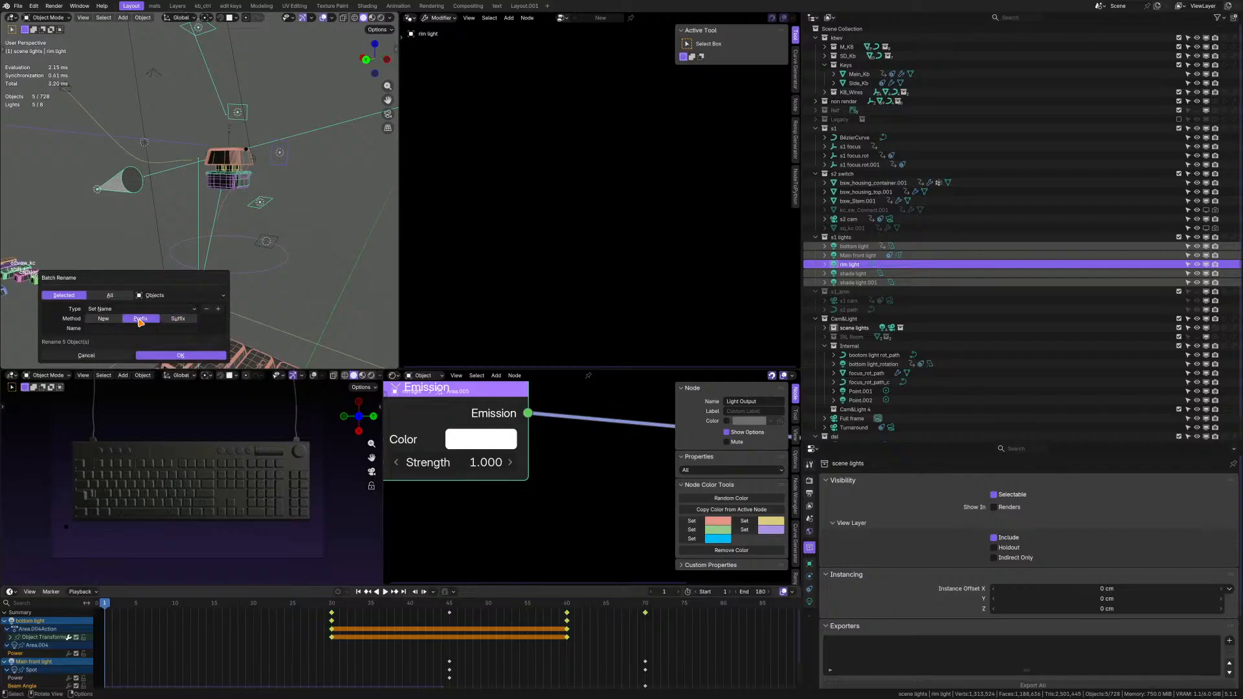
pyautogui.click(98, 329)
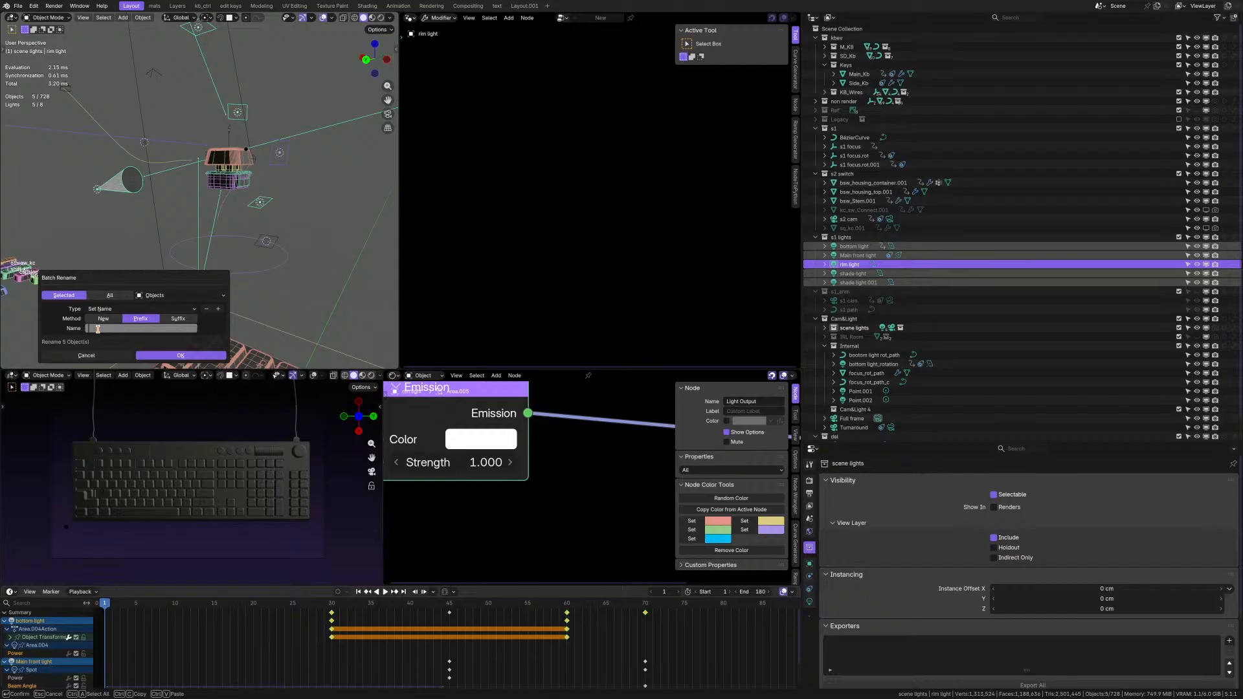
pyautogui.write('s2_internal_')
pyautogui.press('Return')
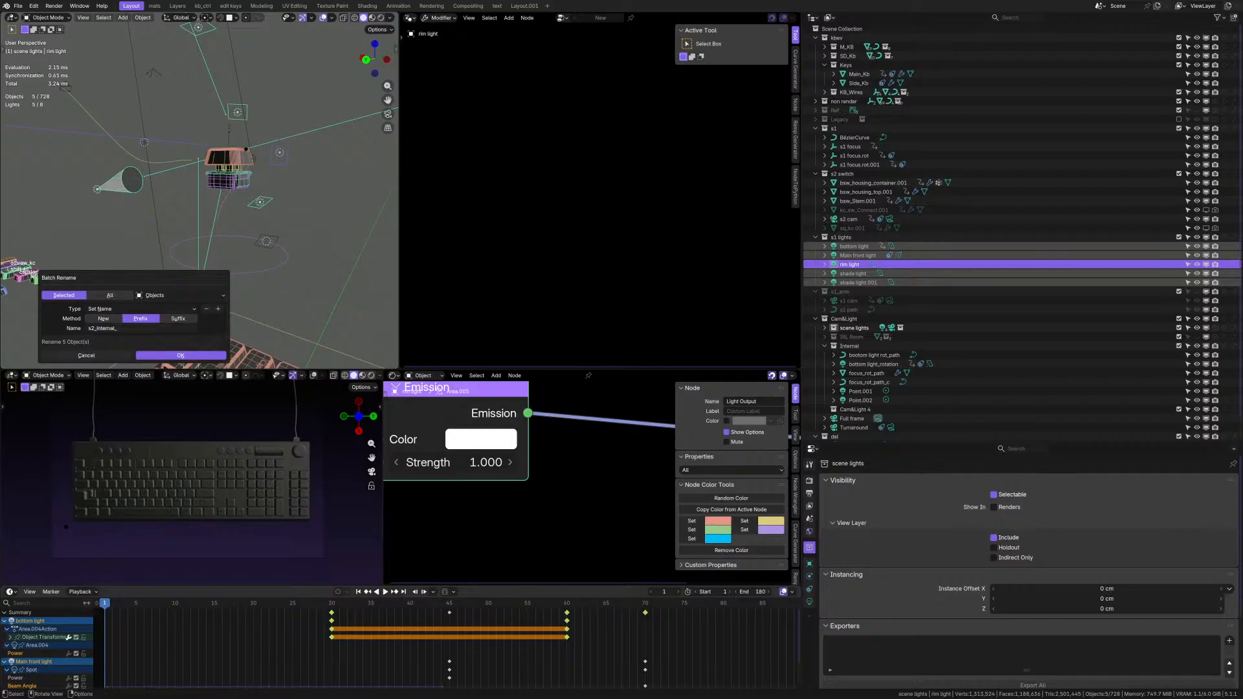
pyautogui.click(150, 355)
pyautogui.moveTo(221, 244); pyautogui.dragTo(224, 209, button='middle')
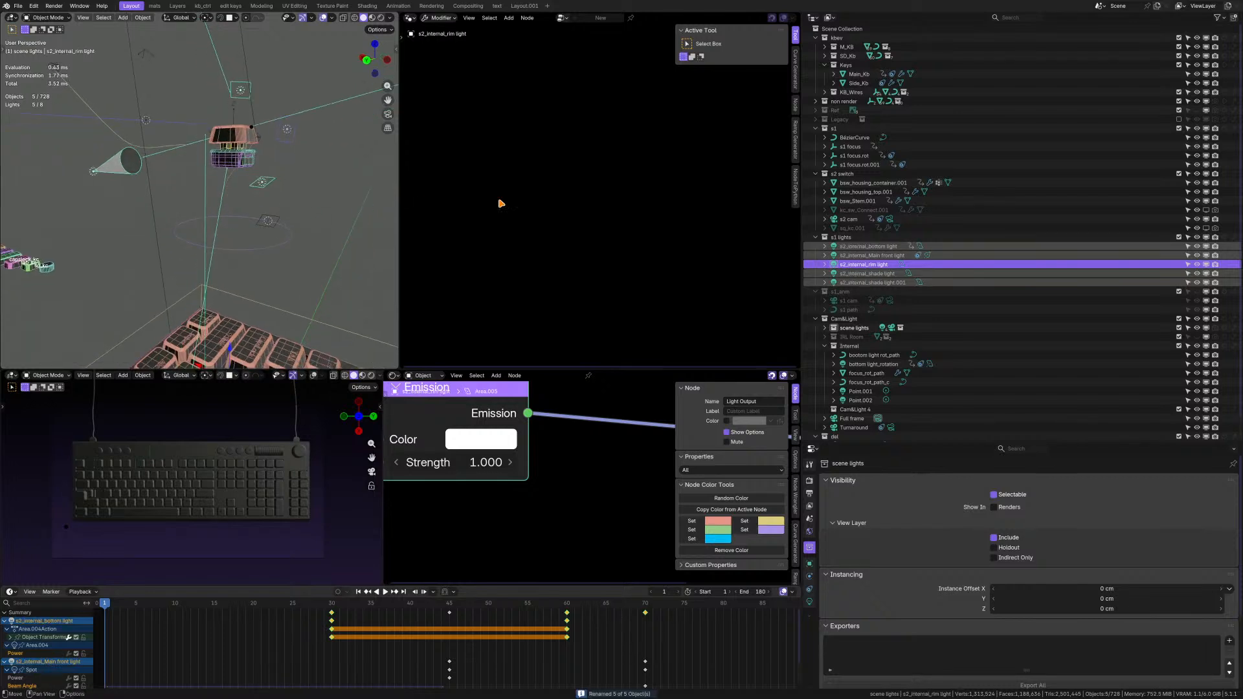
# Rename the s1 lights collection as s2 internal lights and move it into the Internal collection.
pyautogui.click(848, 238)
pyautogui.doubleClick(838, 238)
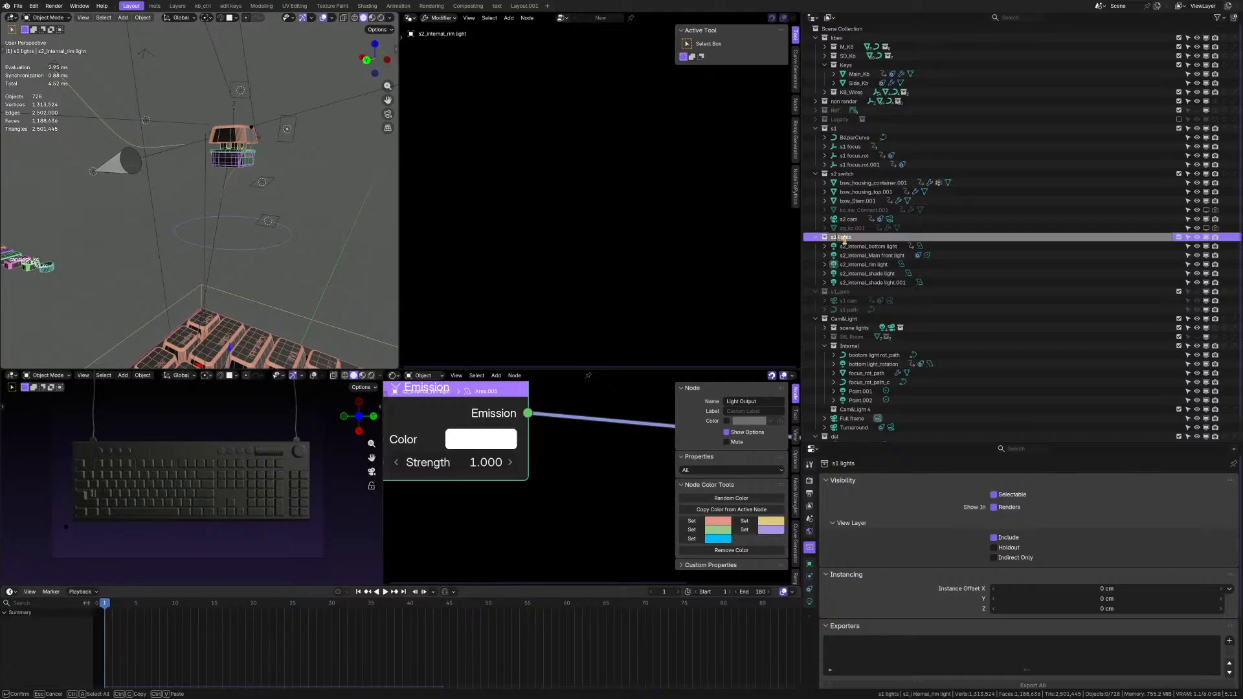
pyautogui.press('Return')
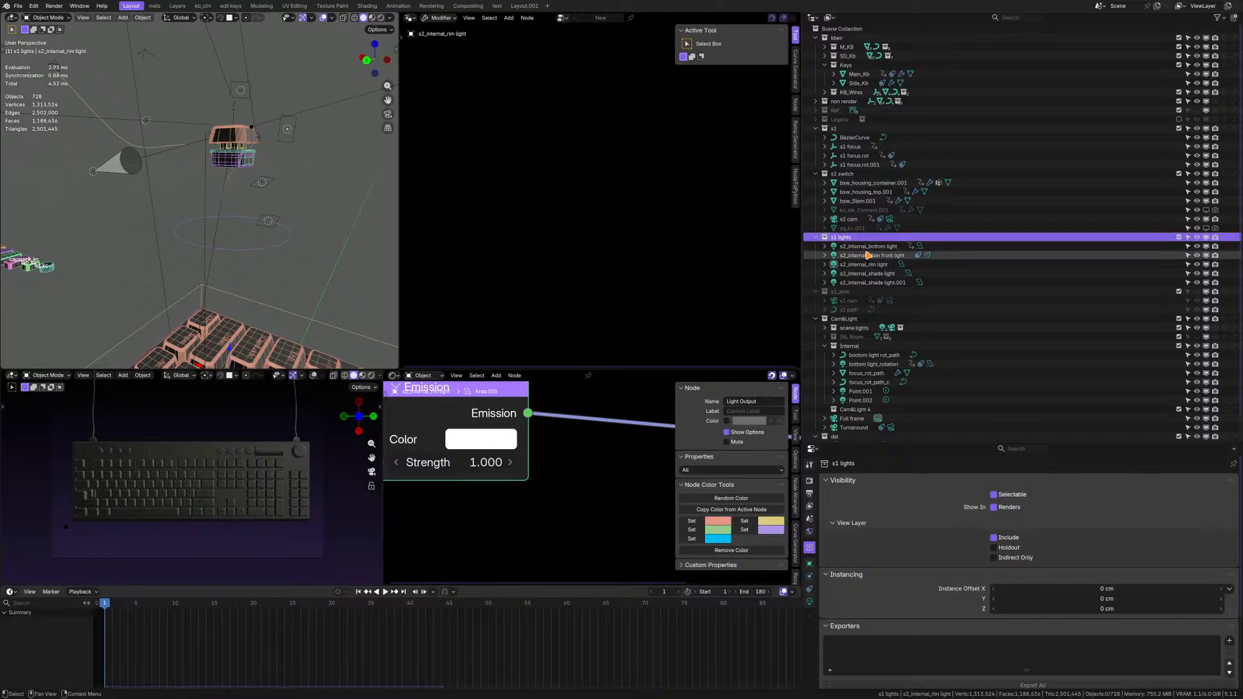
pyautogui.doubleClick(842, 237)
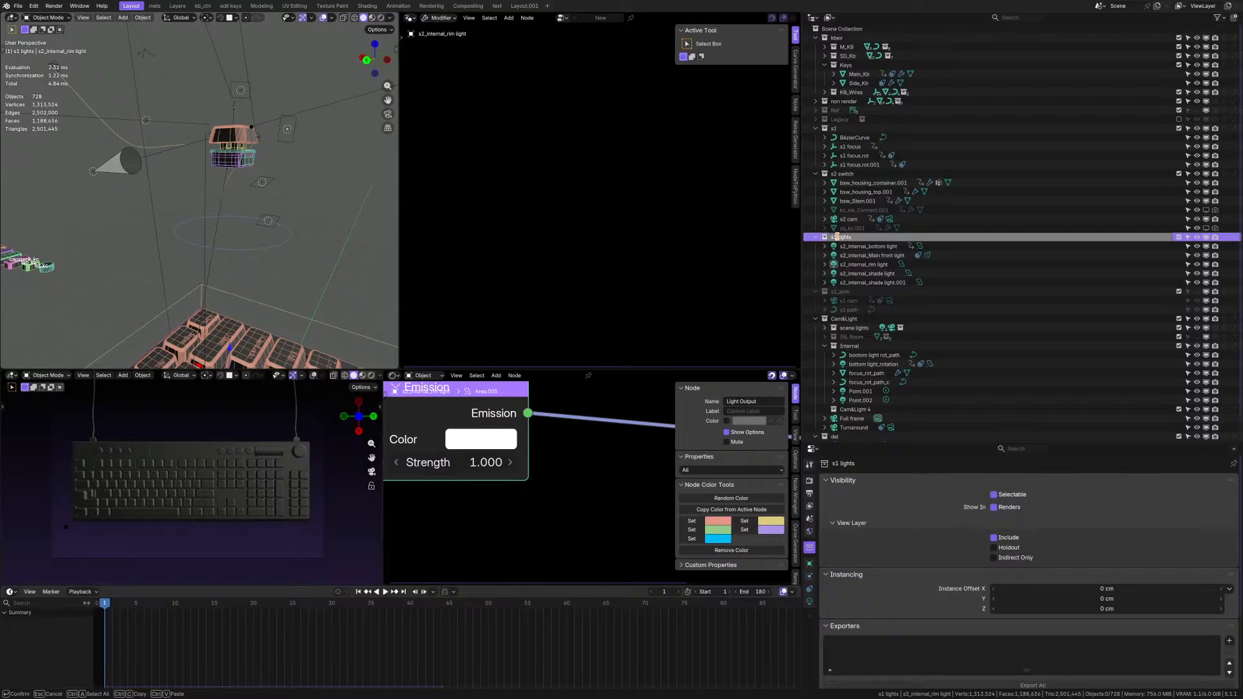
pyautogui.press('Left')
pyautogui.press('BackSpace')
pyautogui.write('2 internal')
pyautogui.press('Return')
pyautogui.scroll(-2, 854, 240)
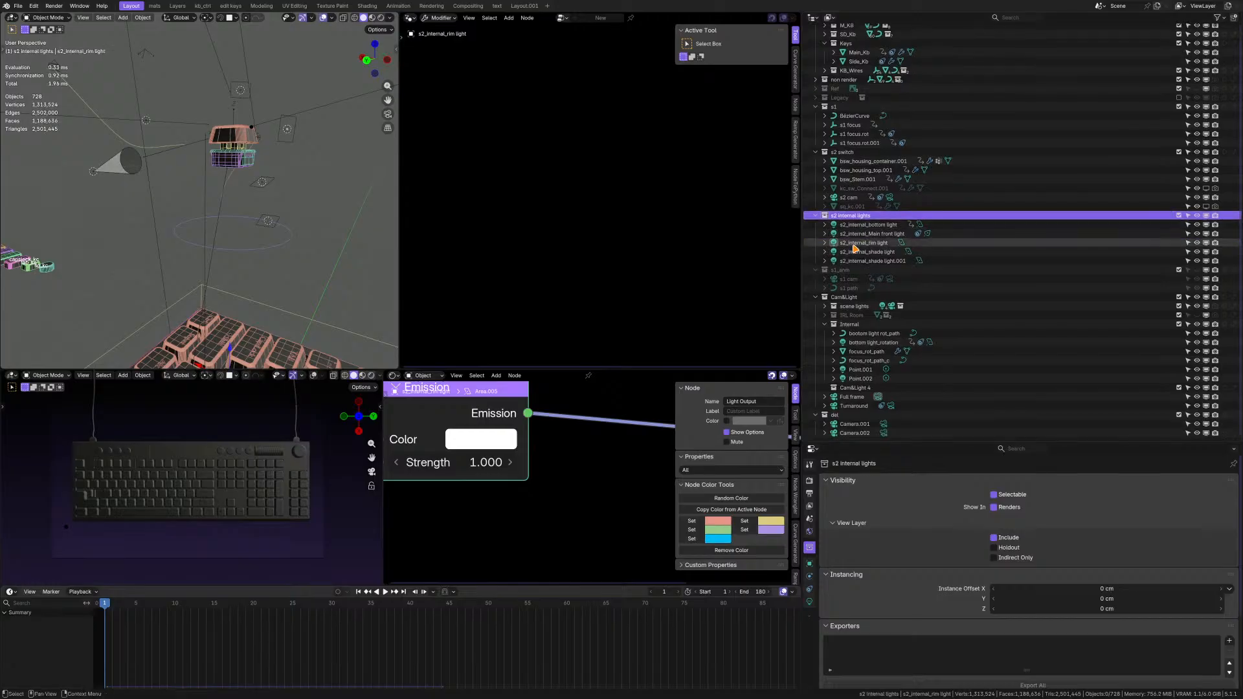
pyautogui.moveTo(854, 217); pyautogui.dragTo(863, 328)
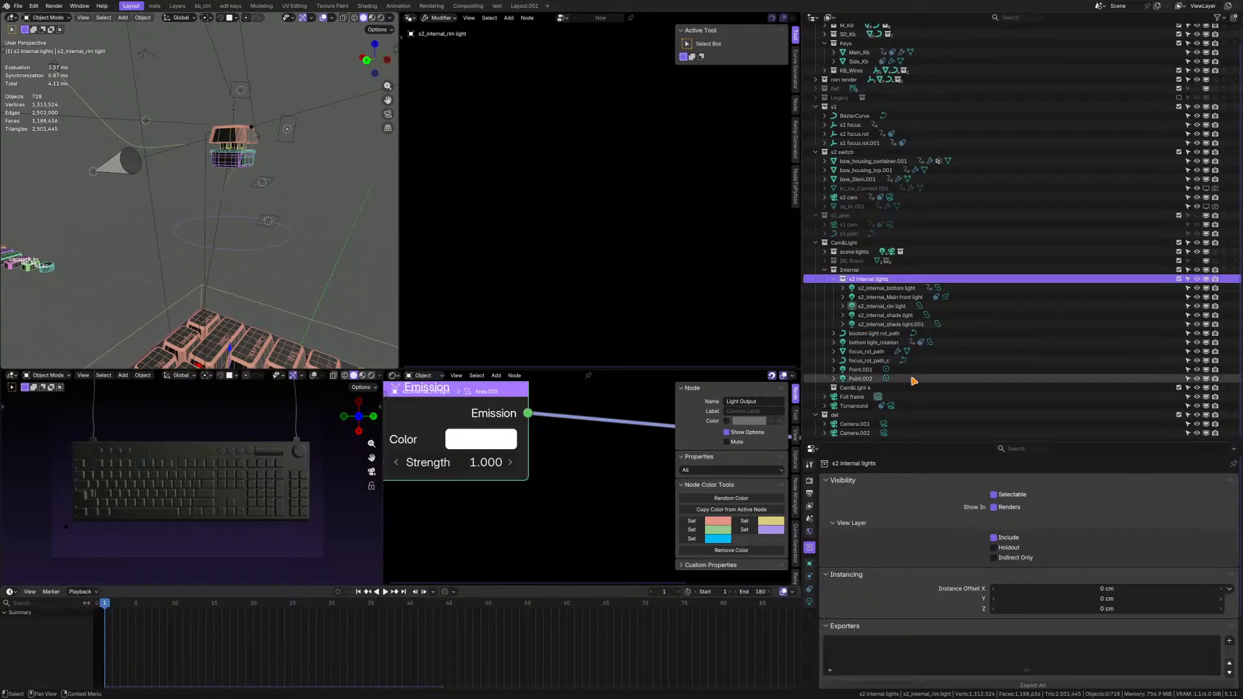
# Check the hidden kc_sw_Connect.001 object of the s2 switch collection on the key switch and start a Save As of the scene.
pyautogui.scroll(2, 914, 382)
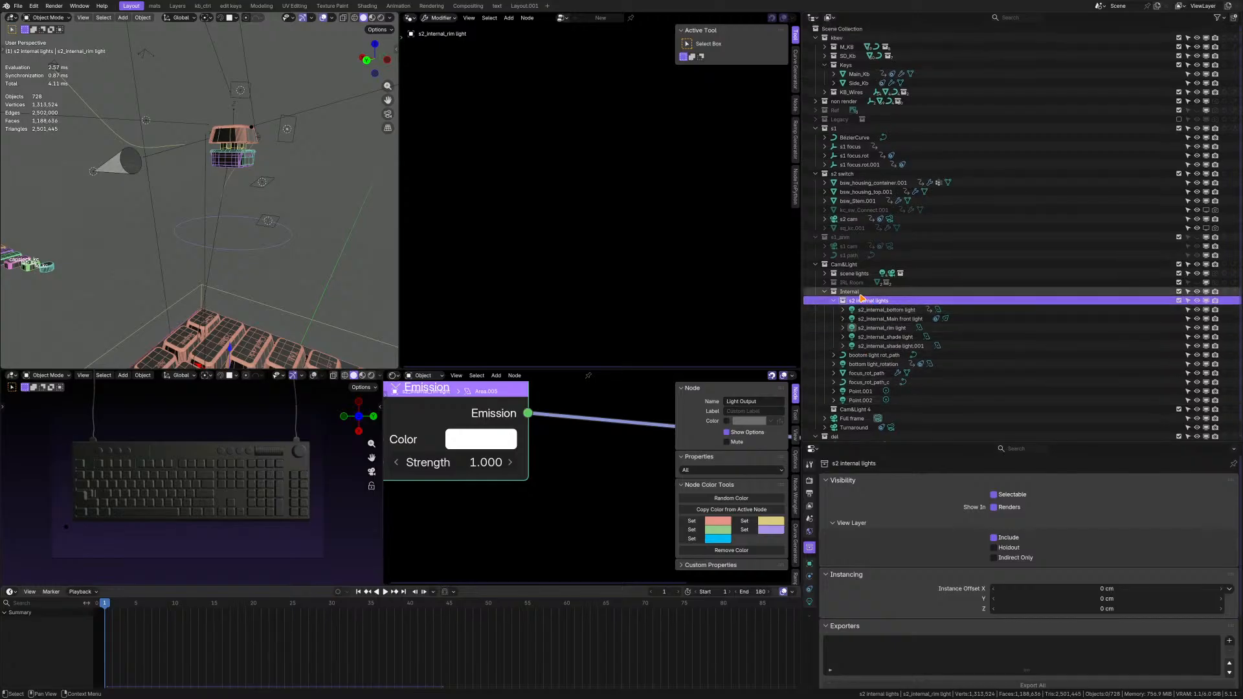
pyautogui.click(859, 230)
pyautogui.click(861, 212)
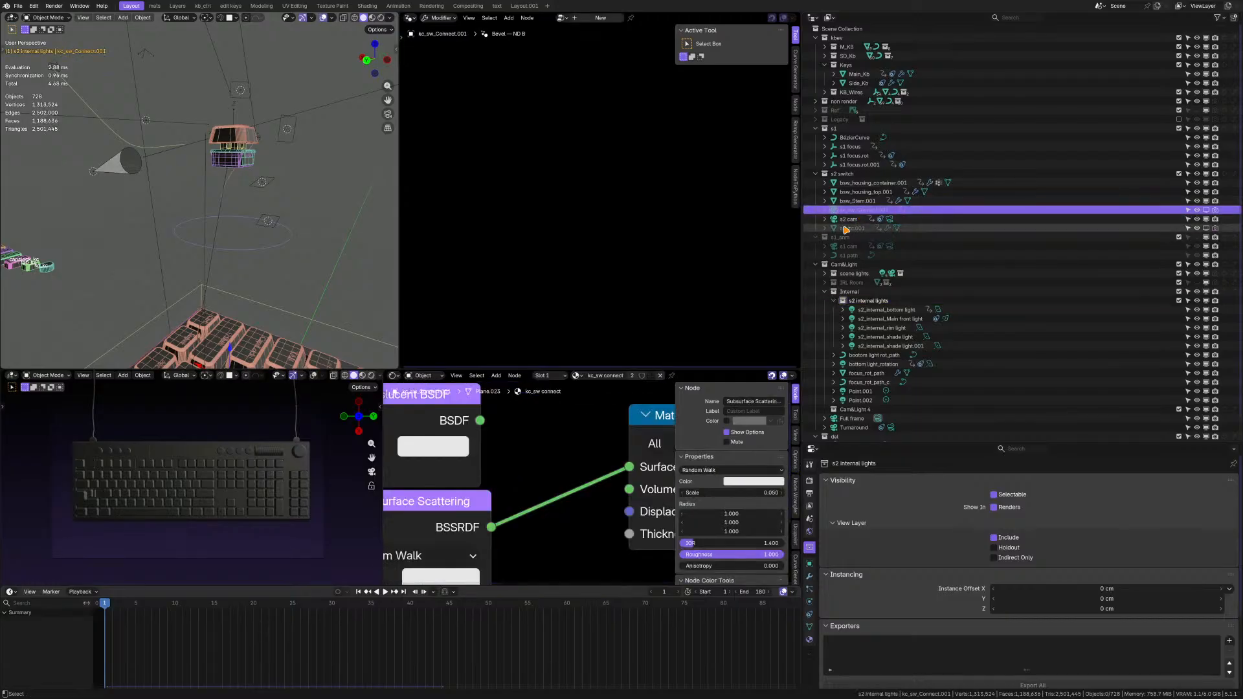
pyautogui.moveTo(266, 186); pyautogui.dragTo(220, 178, button='middle')
pyautogui.scroll(3, 214, 155)
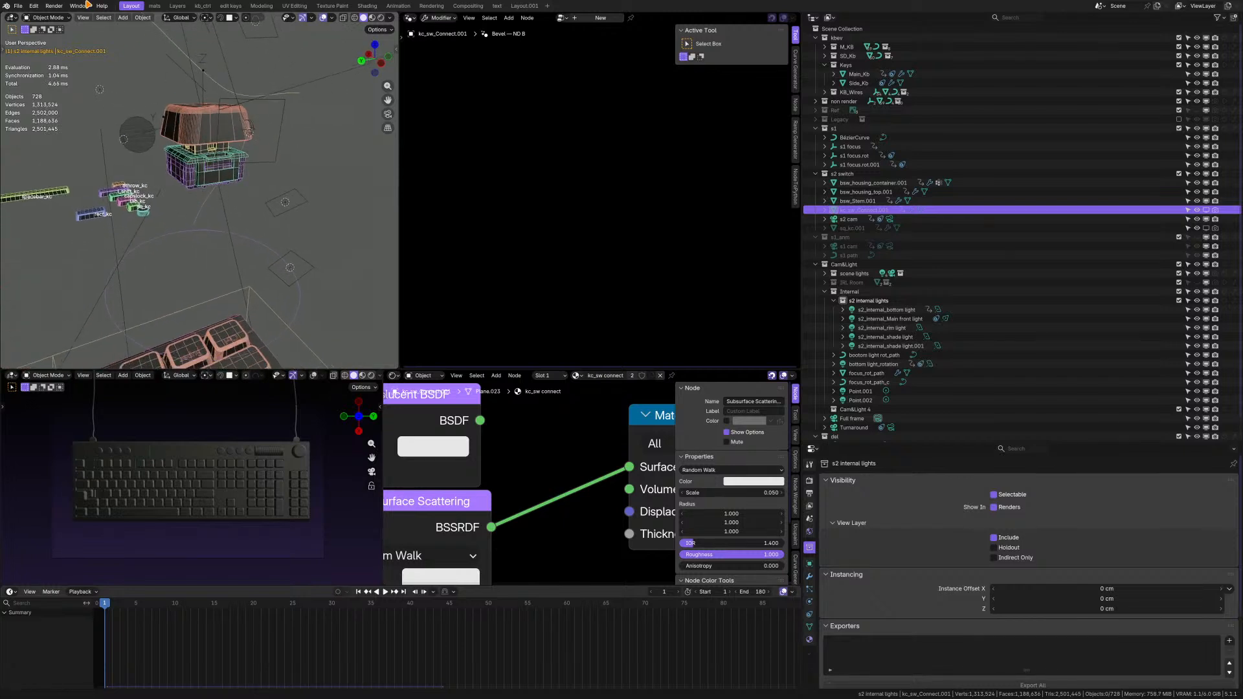
pyautogui.click(25, 8)
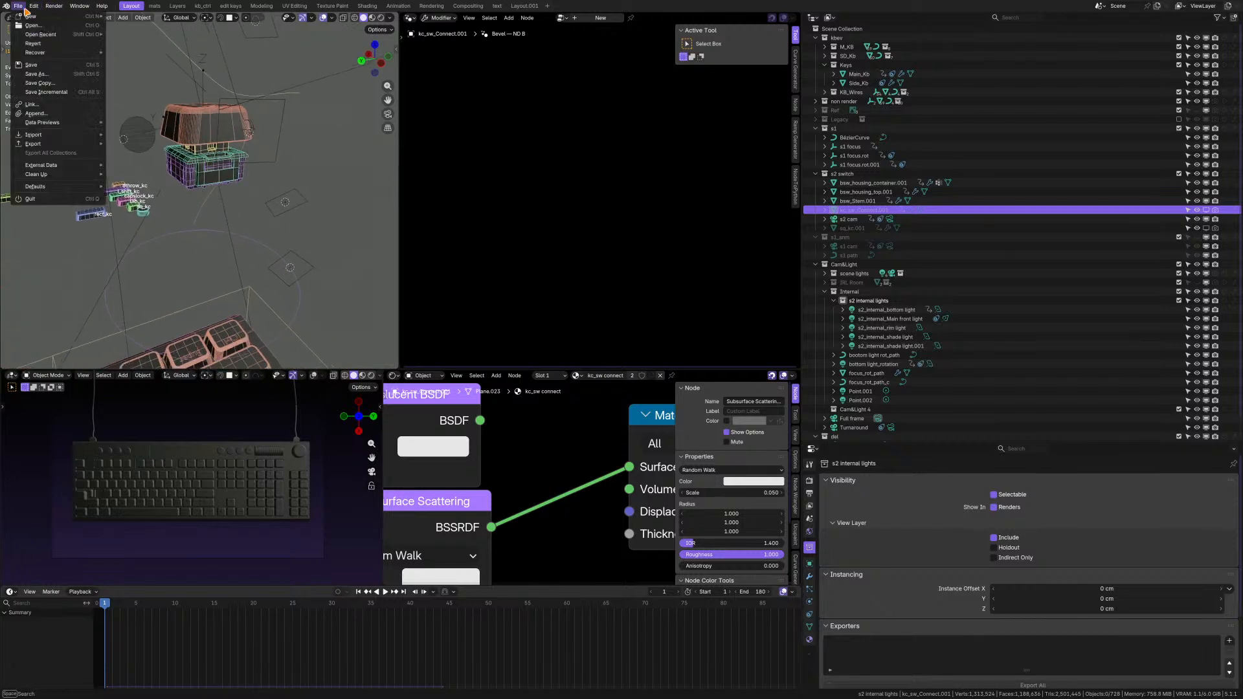
pyautogui.click(57, 75)
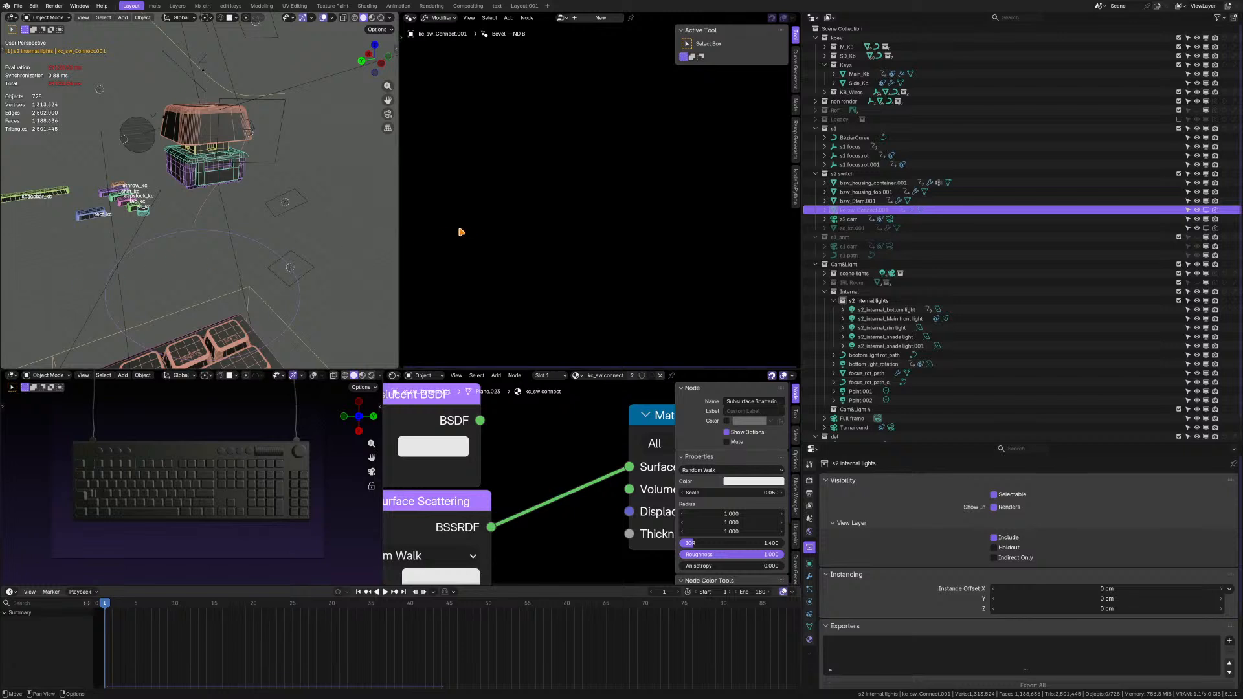
# Examine the key switch from several sides to see what the hidden kc_sw_Connect.001 and sq_kc.001 objects belong to.
pyautogui.scroll(-3, 202, 198)
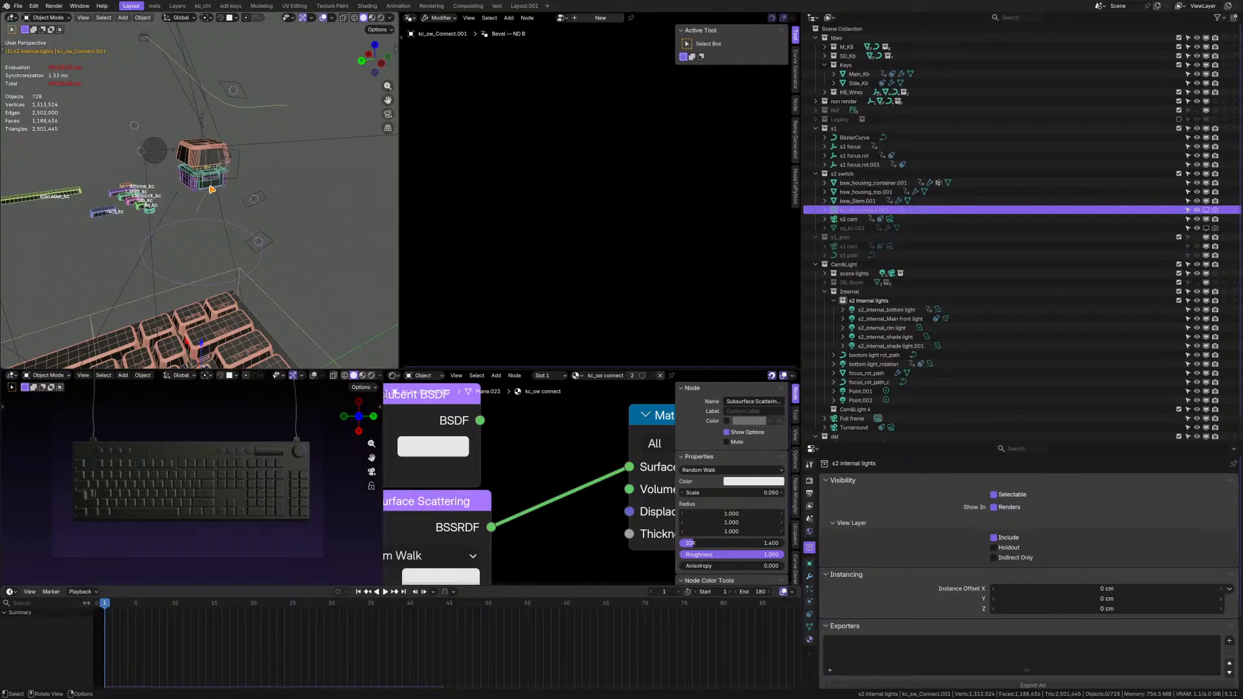
pyautogui.scroll(3, 213, 189)
pyautogui.keyDown('shift'); pyautogui.moveTo(213, 189); pyautogui.dragTo(178, 208, button='middle'); pyautogui.keyUp('shift')
pyautogui.scroll(2, 182, 152)
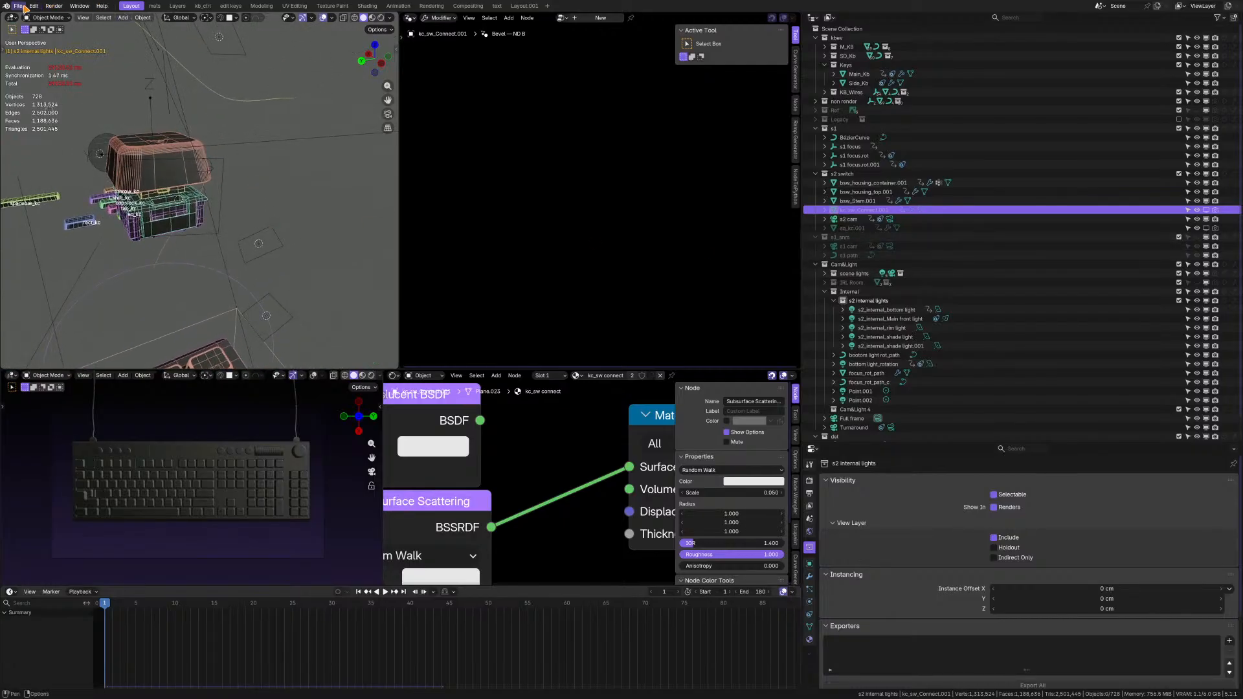
pyautogui.moveTo(139, 132); pyautogui.dragTo(170, 150, button='middle')
pyautogui.click(859, 228)
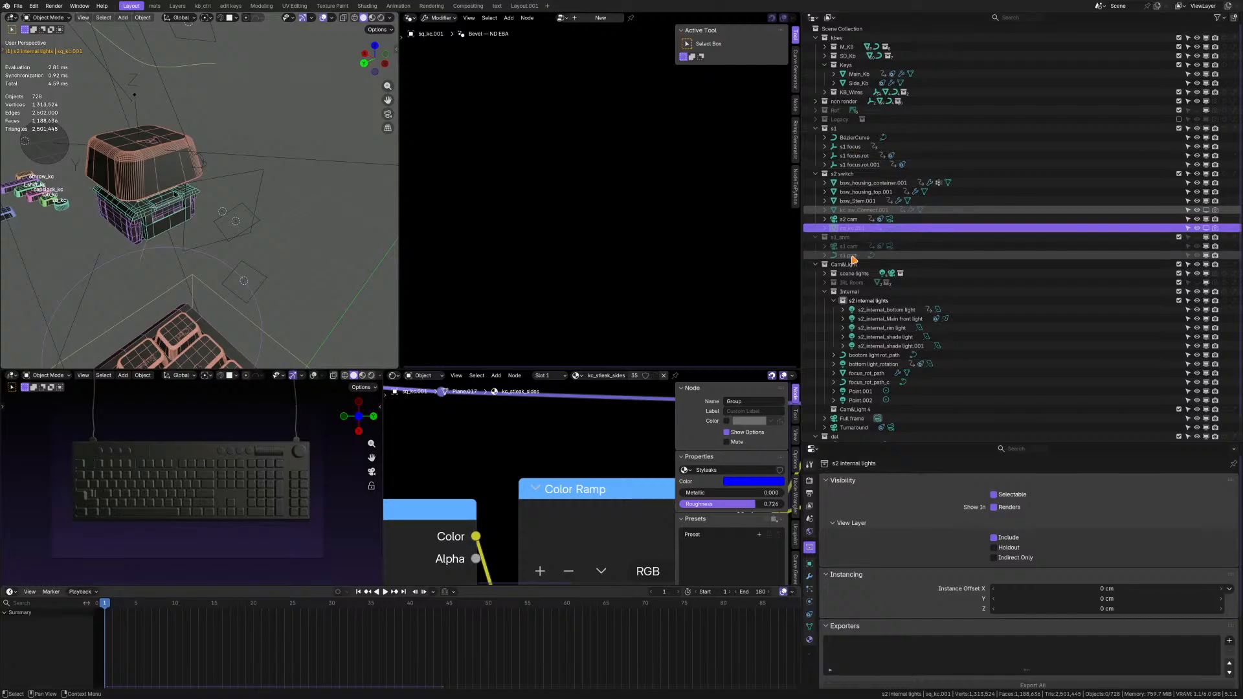
pyautogui.scroll(-6, 280, 219)
pyautogui.scroll(4, 280, 219)
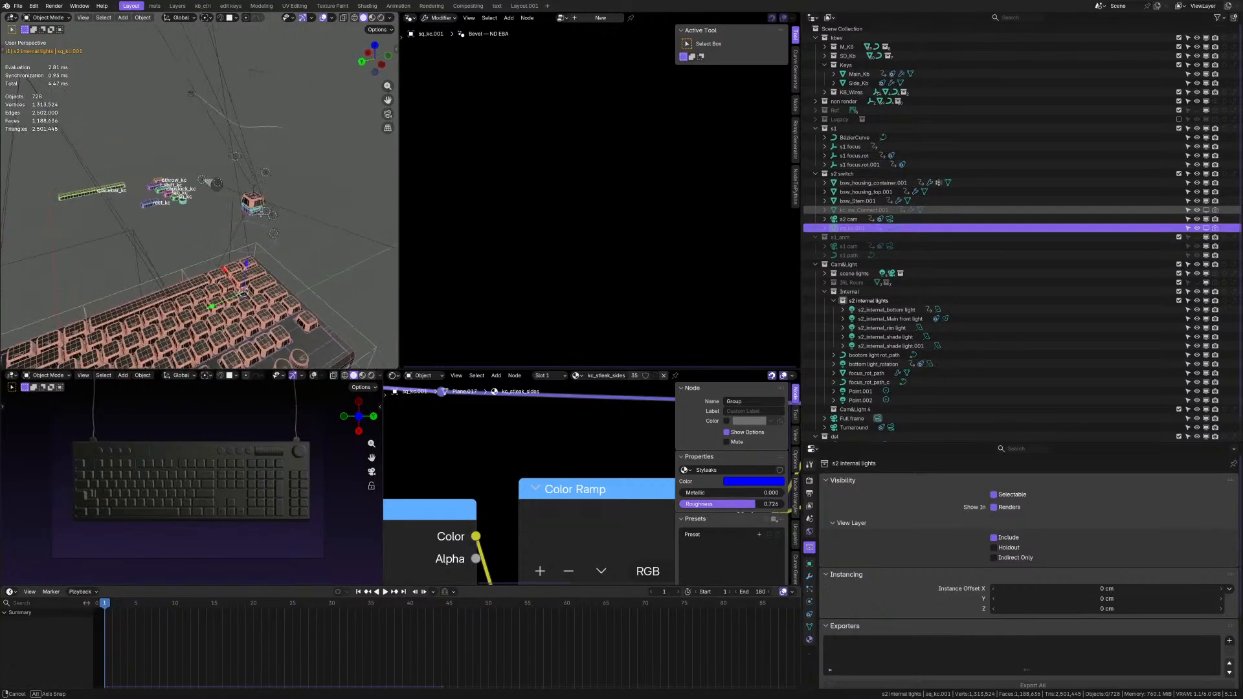
pyautogui.keyDown('shift'); pyautogui.moveTo(246, 199); pyautogui.dragTo(248, 237, button='middle'); pyautogui.keyUp('shift')
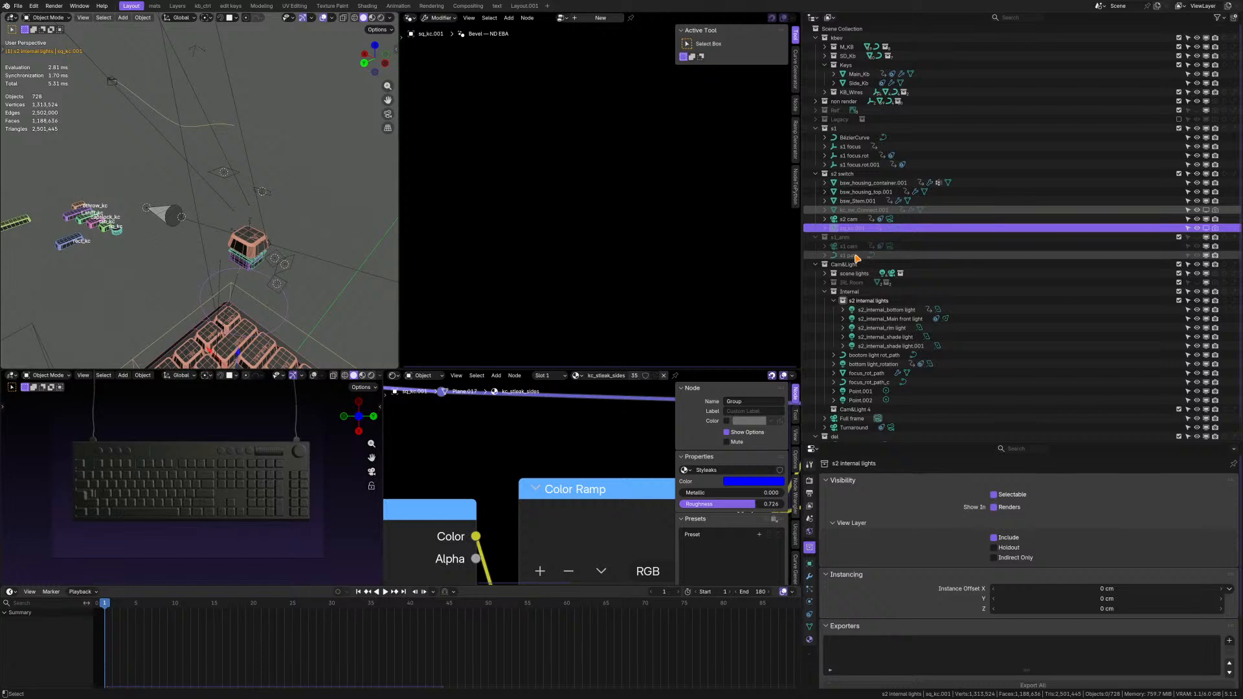
# Move the s1_anm collection with its s1 cam and s1 path into the del collection.
pyautogui.click(856, 257)
pyautogui.click(856, 247)
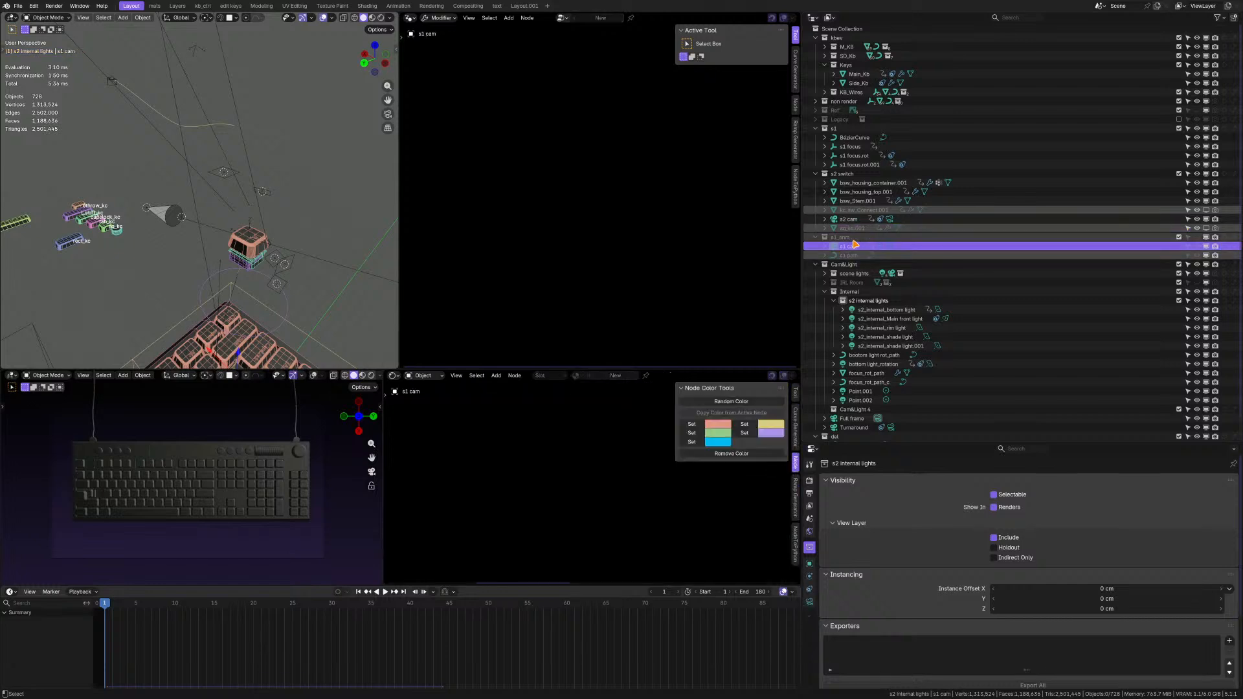
pyautogui.click(856, 239)
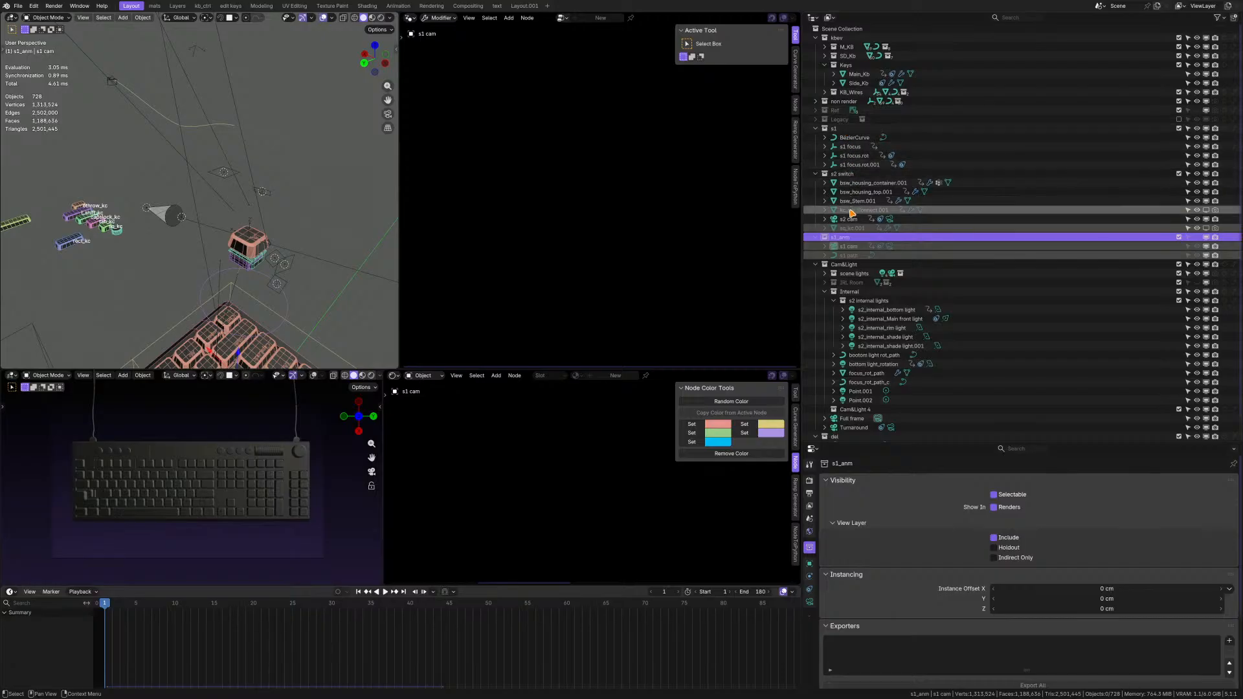
pyautogui.scroll(-1, 853, 218)
pyautogui.moveTo(852, 217); pyautogui.dragTo(850, 420)
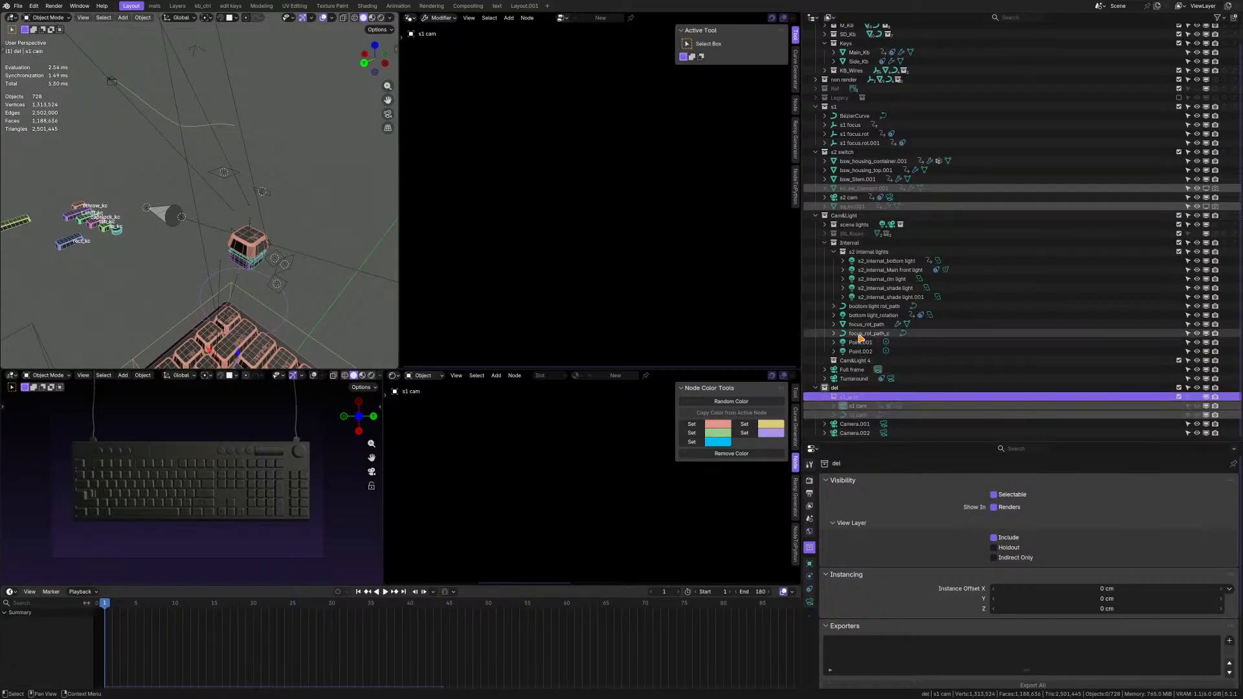
# Move the hidden sq_kc.001 and kc_sw_Connect.001 objects from the s2 switch collection into the del collection.
pyautogui.click(852, 207)
pyautogui.keyDown('ctrl'); pyautogui.click(860, 189); pyautogui.keyUp('ctrl')
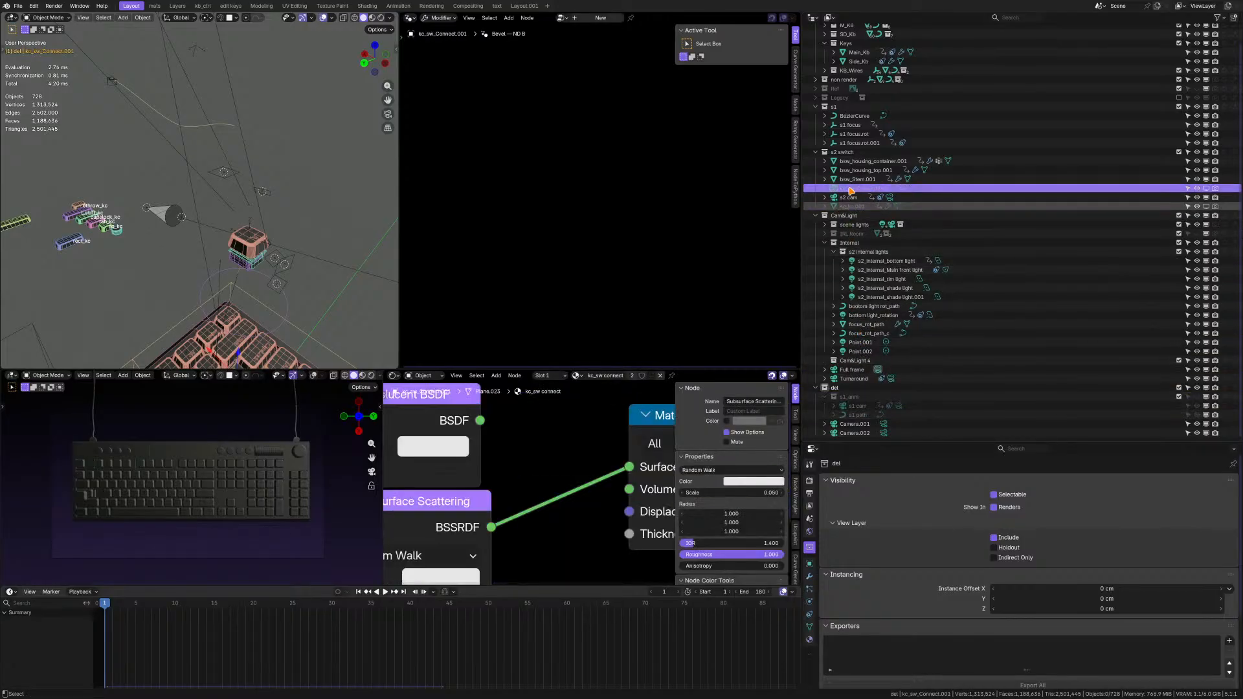
pyautogui.moveTo(859, 189); pyautogui.dragTo(844, 388)
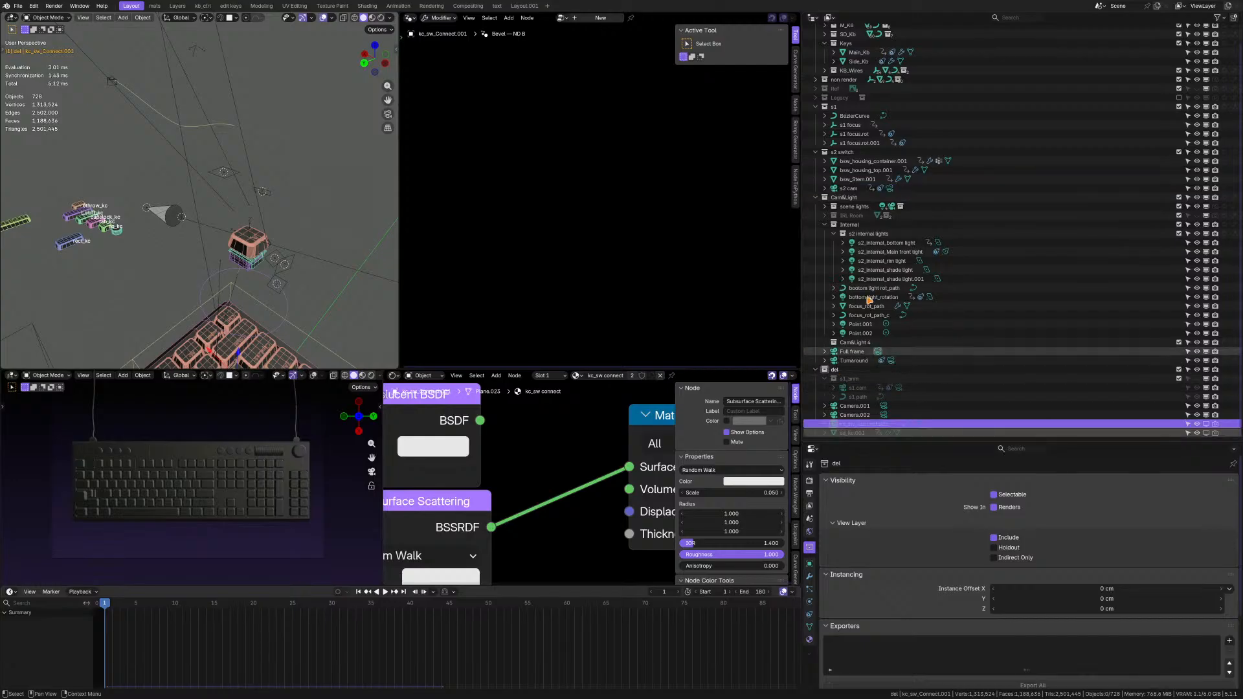
# Examine where bsw_Stem.001 and the s1 focus.rot.001 empty sit on the key switch.
pyautogui.click(863, 181)
pyautogui.scroll(7, 249, 269)
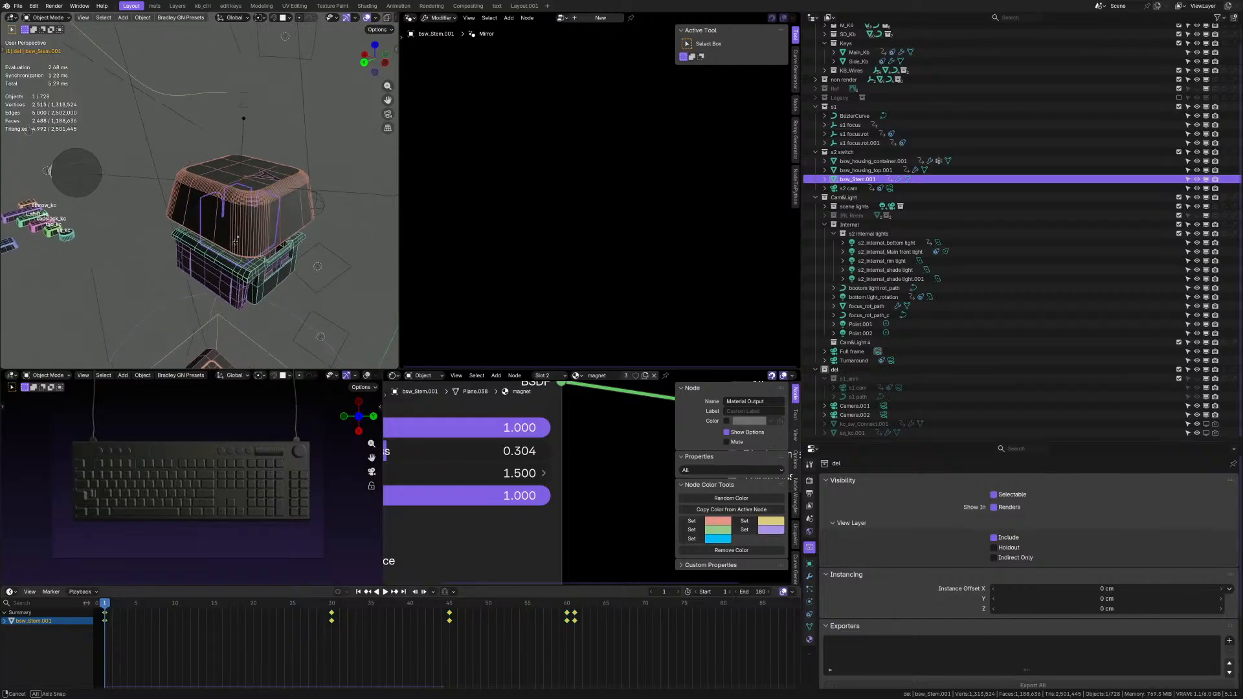
pyautogui.moveTo(245, 264)
pyautogui.mouseDown(button='middle')
pyautogui.moveTo(236, 201)
pyautogui.moveTo(238, 253)
pyautogui.mouseUp(button='middle')
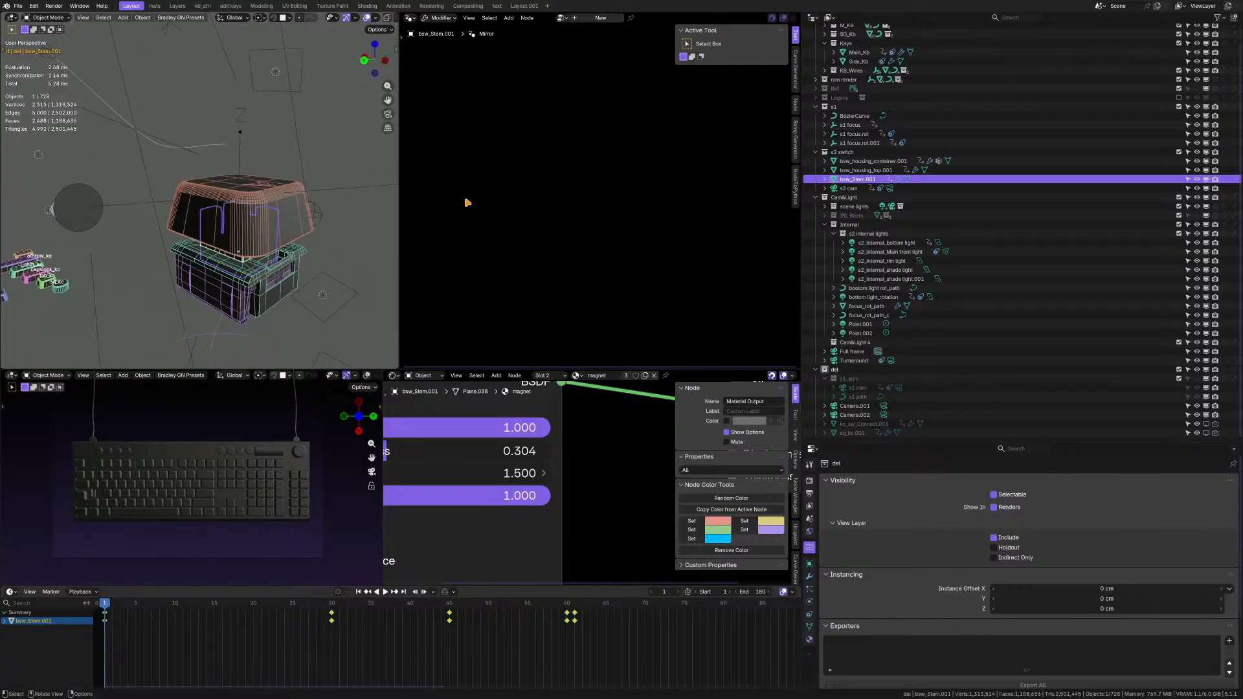
pyautogui.click(856, 144)
pyautogui.scroll(-6, 319, 212)
pyautogui.moveTo(317, 212); pyautogui.dragTo(158, 163, button='middle')
pyautogui.scroll(7, 303, 235)
pyautogui.moveTo(157, 164); pyautogui.dragTo(249, 214, button='middle')
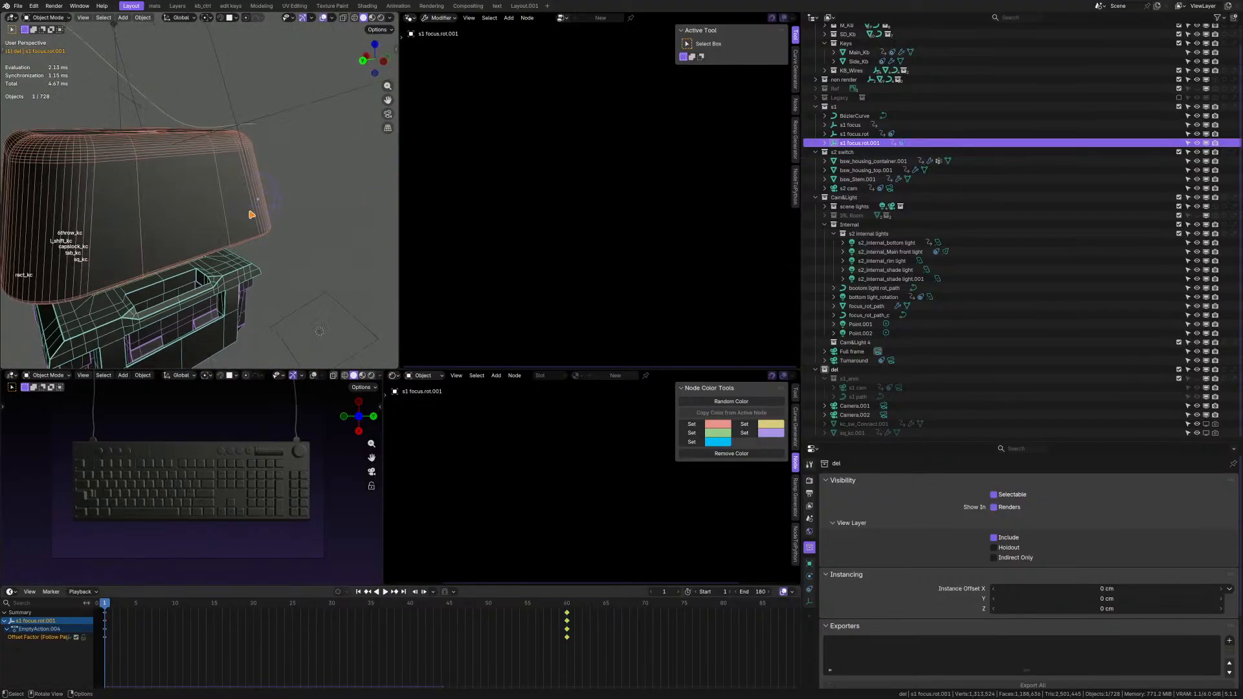
pyautogui.scroll(-6, 246, 213)
pyautogui.scroll(3, 239, 211)
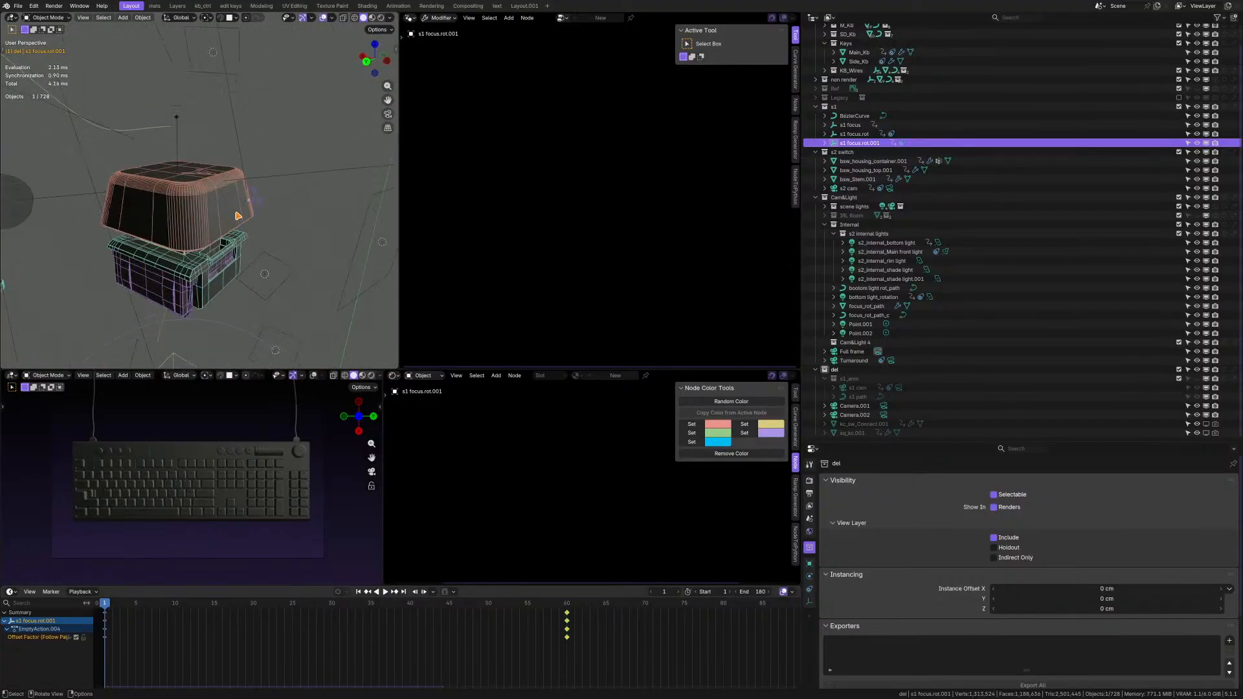
pyautogui.doubleClick(862, 144)
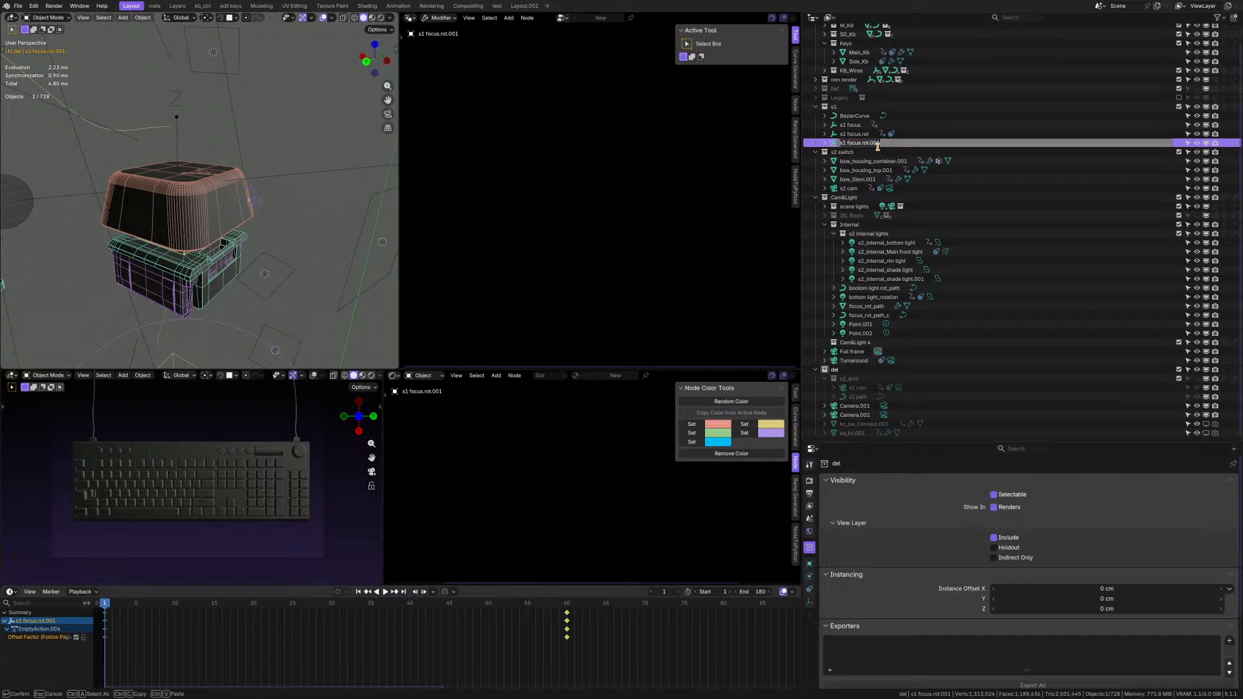
pyautogui.press('Escape')
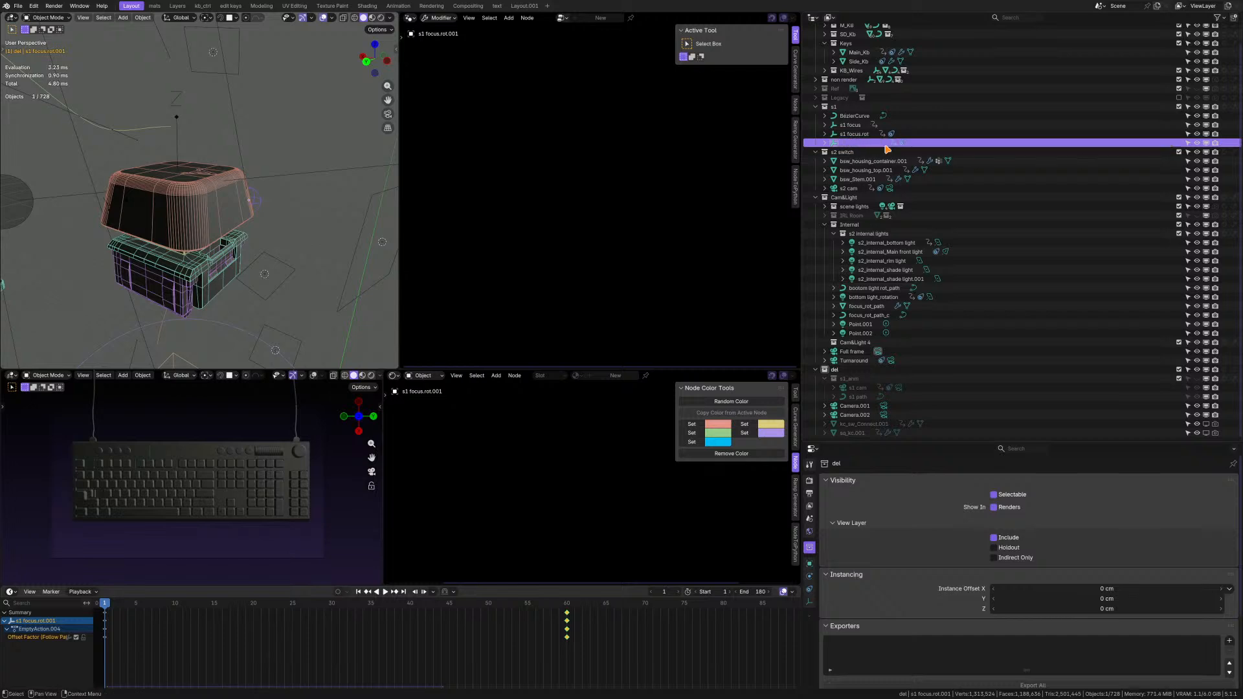
# Locate the s1 focus.rot empty relative to the key switch and check its object transform.
pyautogui.click(855, 134)
pyautogui.scroll(-4, 242, 211)
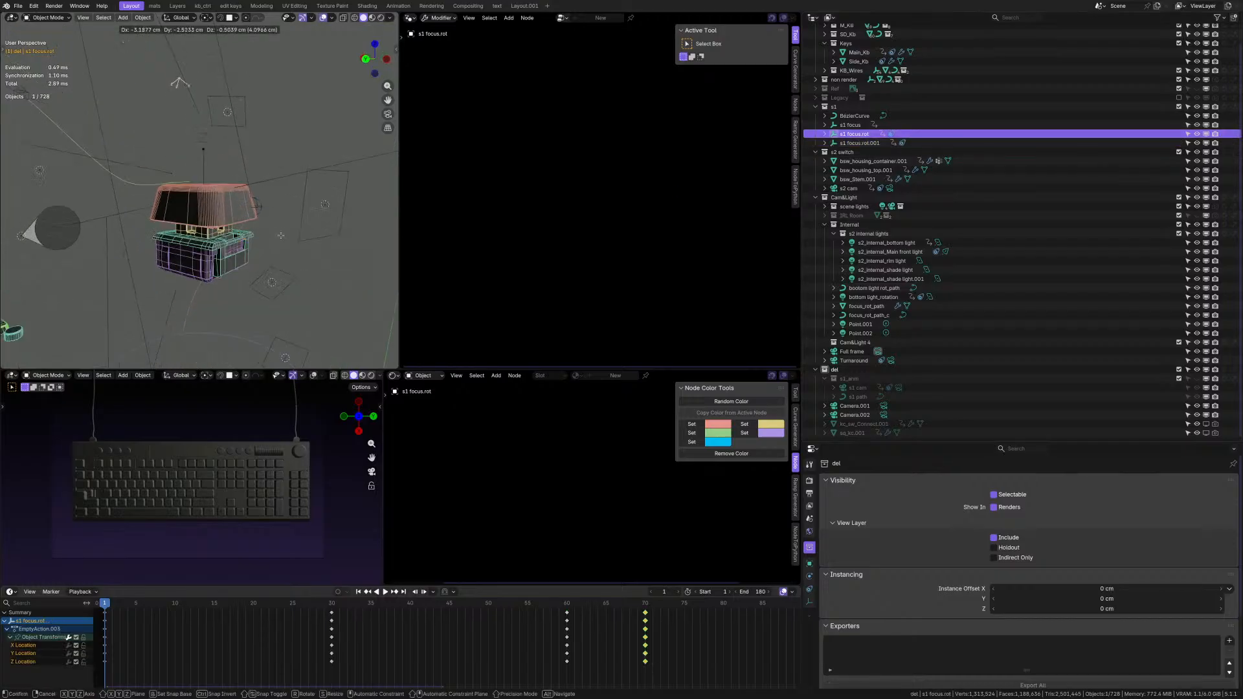
pyautogui.scroll(-4, 273, 261)
pyautogui.moveTo(200, 217); pyautogui.dragTo(228, 221, button='middle')
pyautogui.scroll(-4, 203, 206)
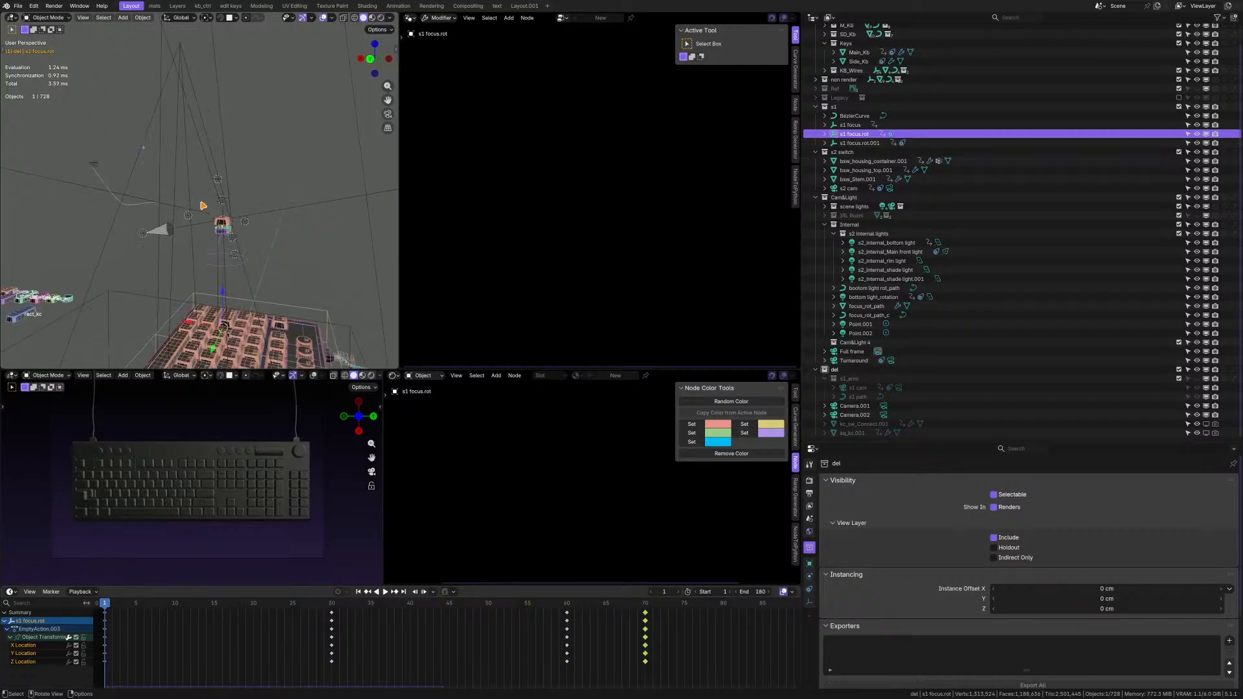
pyautogui.scroll(5, 162, 168)
pyautogui.scroll(3, 162, 167)
pyautogui.moveTo(162, 169); pyautogui.dragTo(202, 199, button='middle')
pyautogui.click(809, 564)
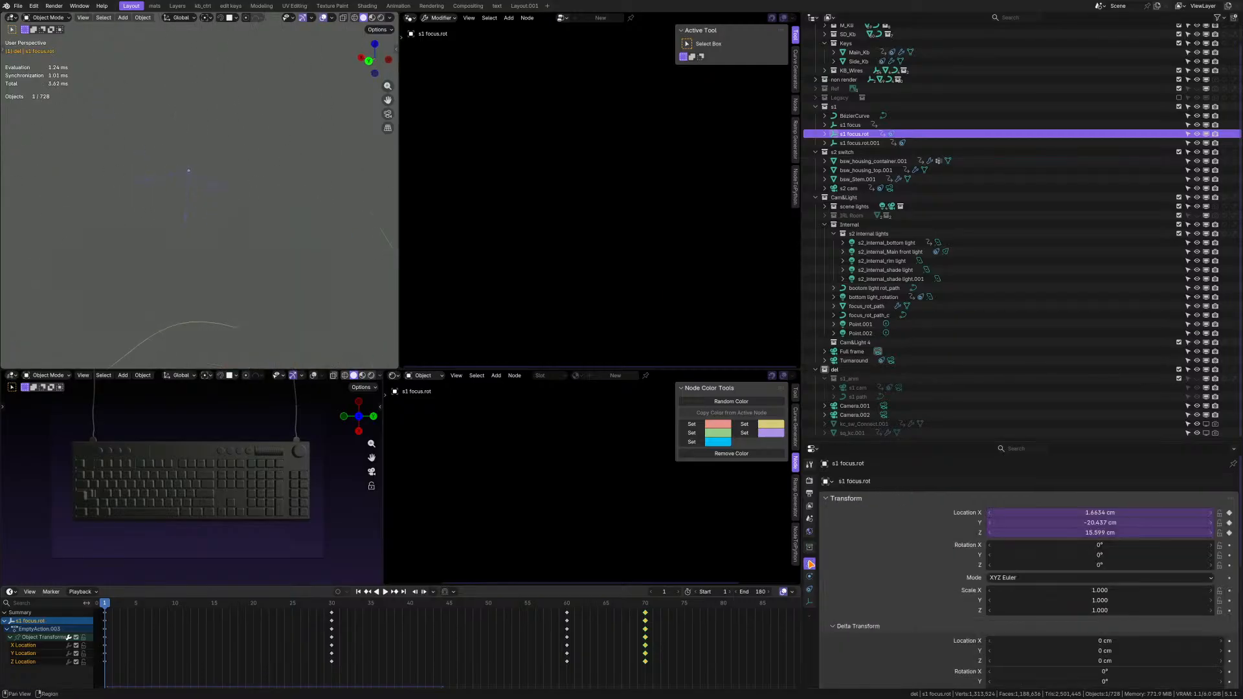
pyautogui.scroll(-8, 153, 174)
pyautogui.scroll(8, 184, 213)
pyautogui.moveTo(183, 215); pyautogui.dragTo(166, 216, button='middle')
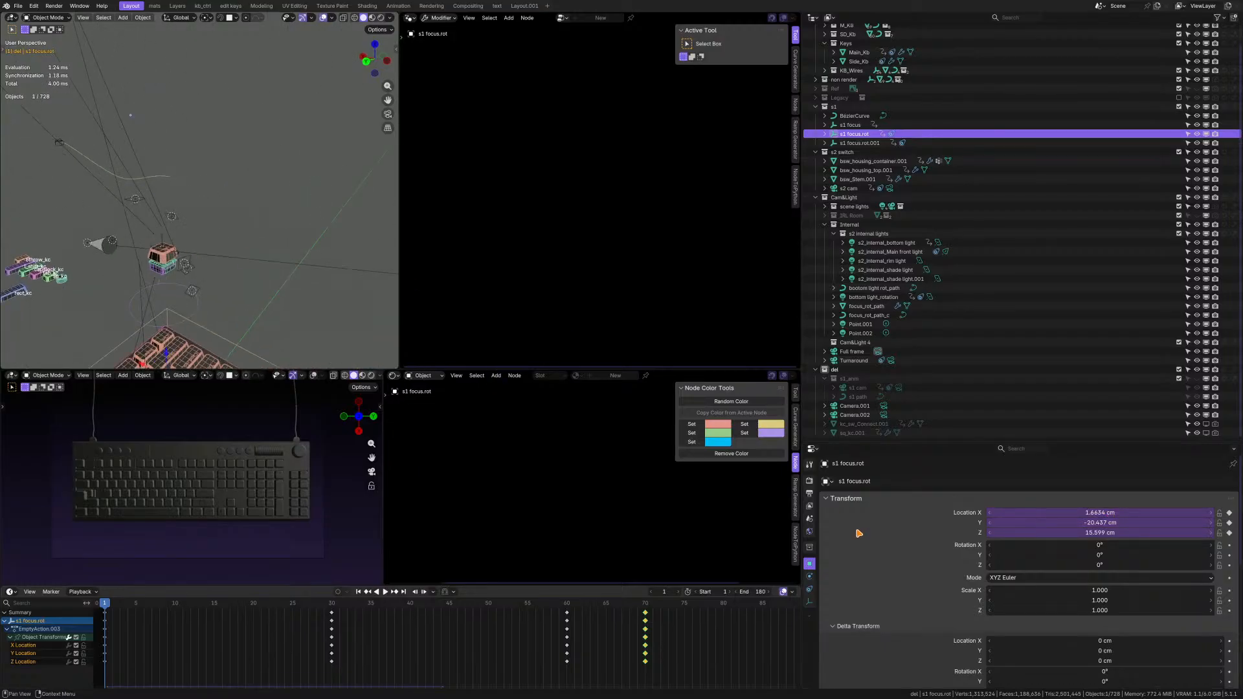
# Check what the Follow Path constraint does to s1 focus.rot by switching it off and on.
pyautogui.click(812, 588)
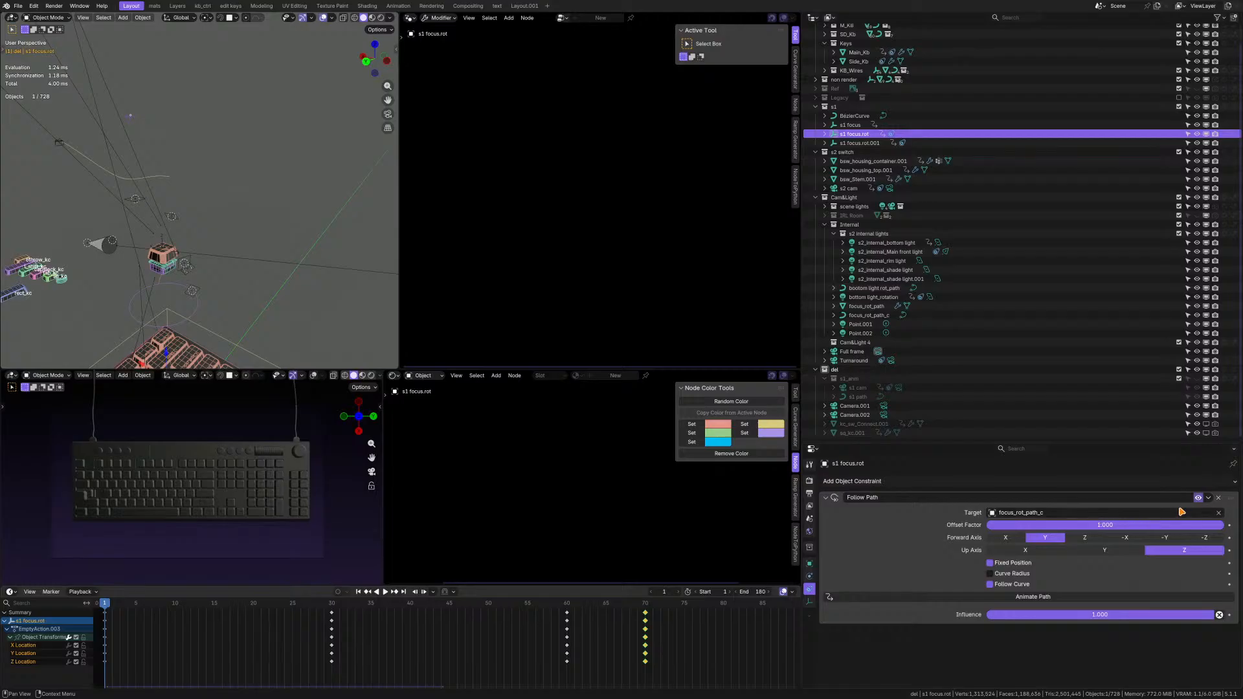
pyautogui.click(1198, 499)
pyautogui.click(1198, 499)
pyautogui.click(1198, 500)
pyautogui.click(1198, 499)
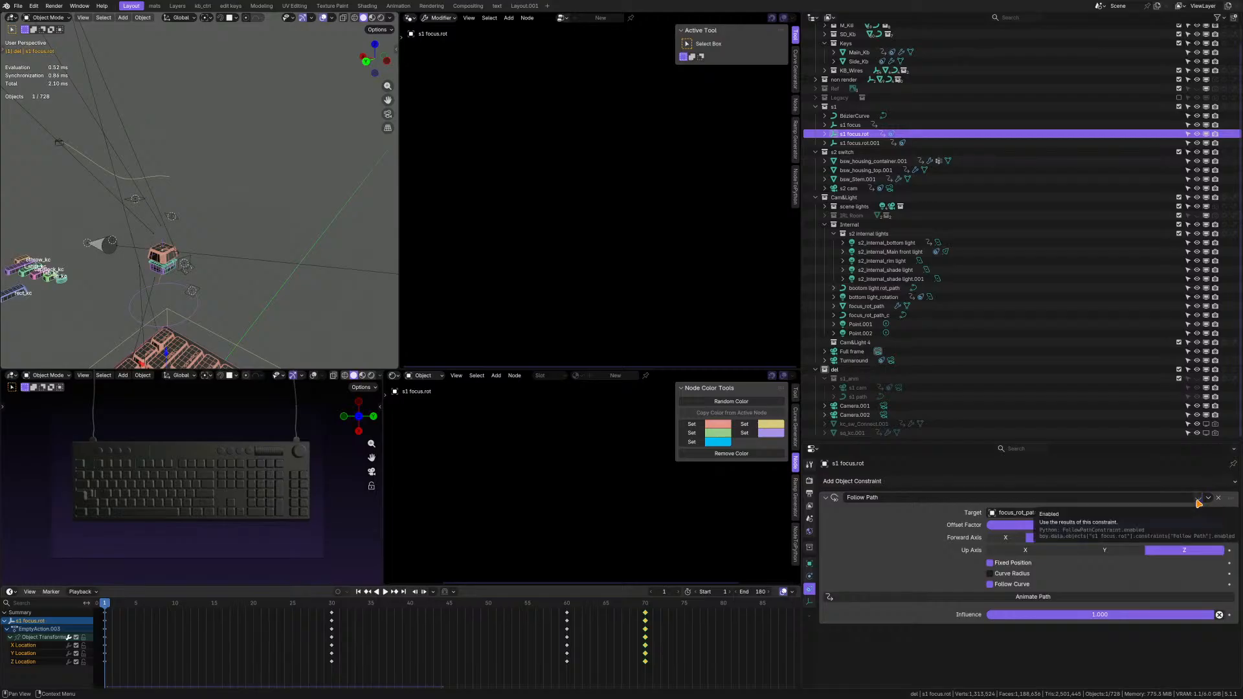
pyautogui.click(1198, 499)
pyautogui.scroll(3, 175, 283)
pyautogui.moveTo(176, 283); pyautogui.dragTo(173, 228, button='middle')
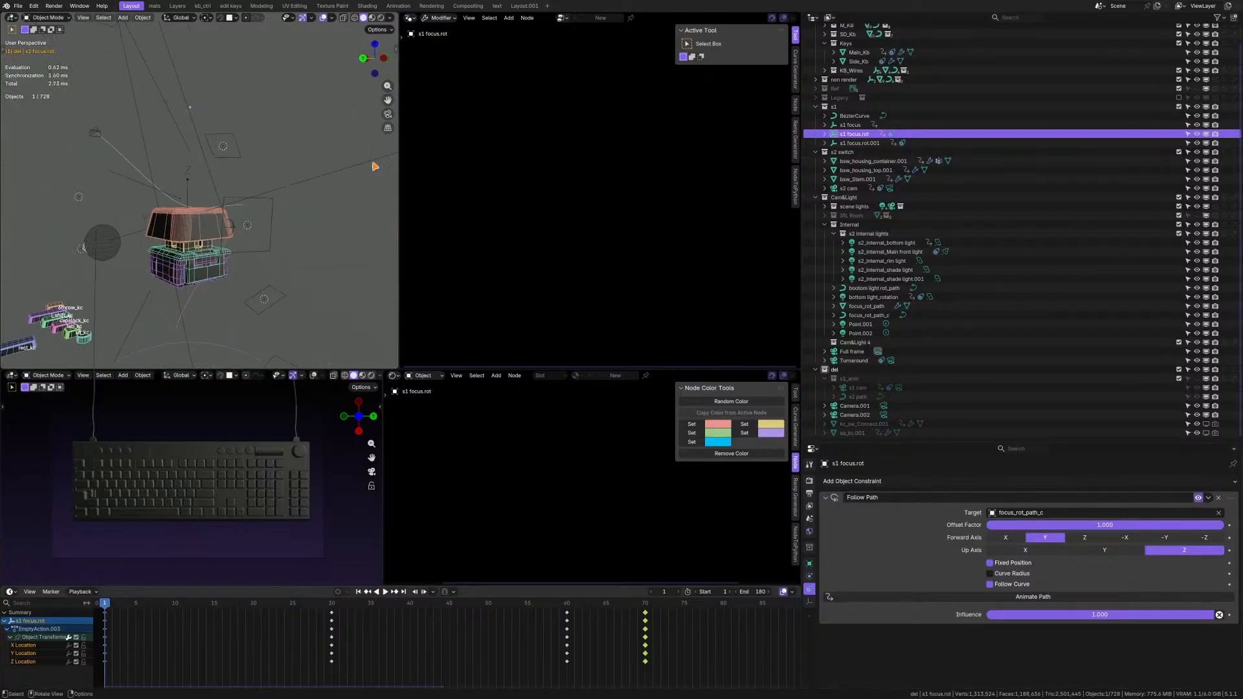
# Compare s1 focus.rot with s1 focus.rot.001 and move s1 focus.rot into the del collection.
pyautogui.click(862, 143)
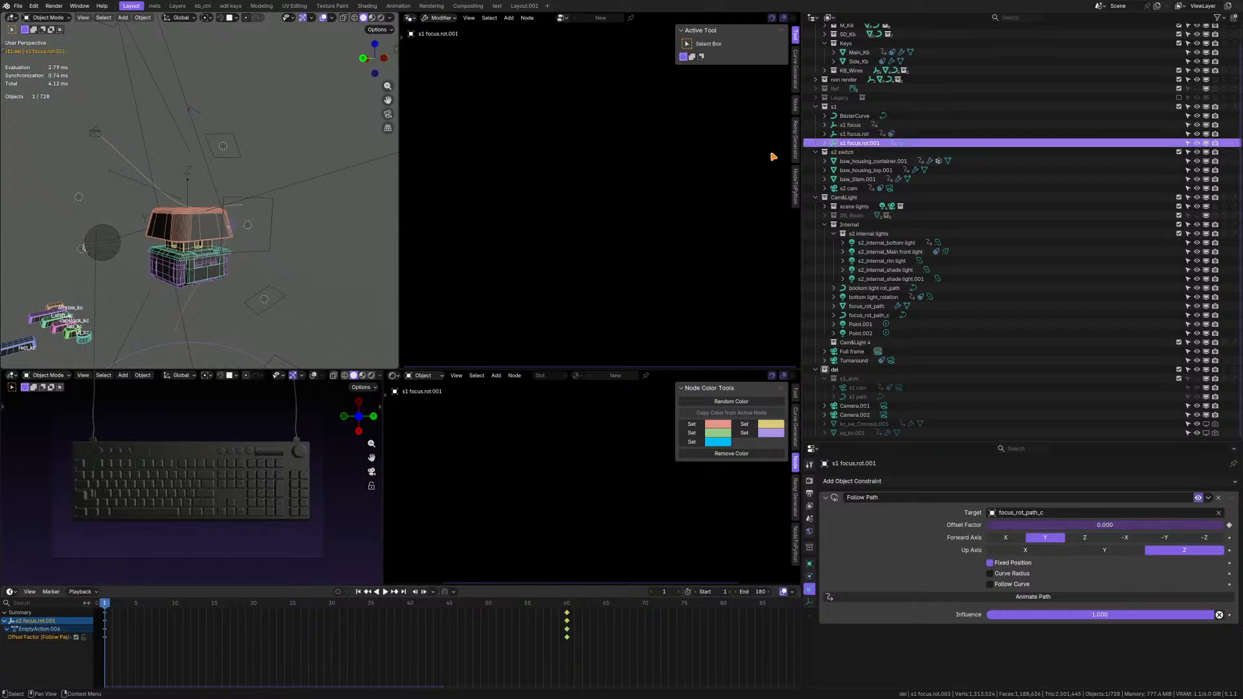
pyautogui.click(193, 109)
pyautogui.scroll(4, 192, 241)
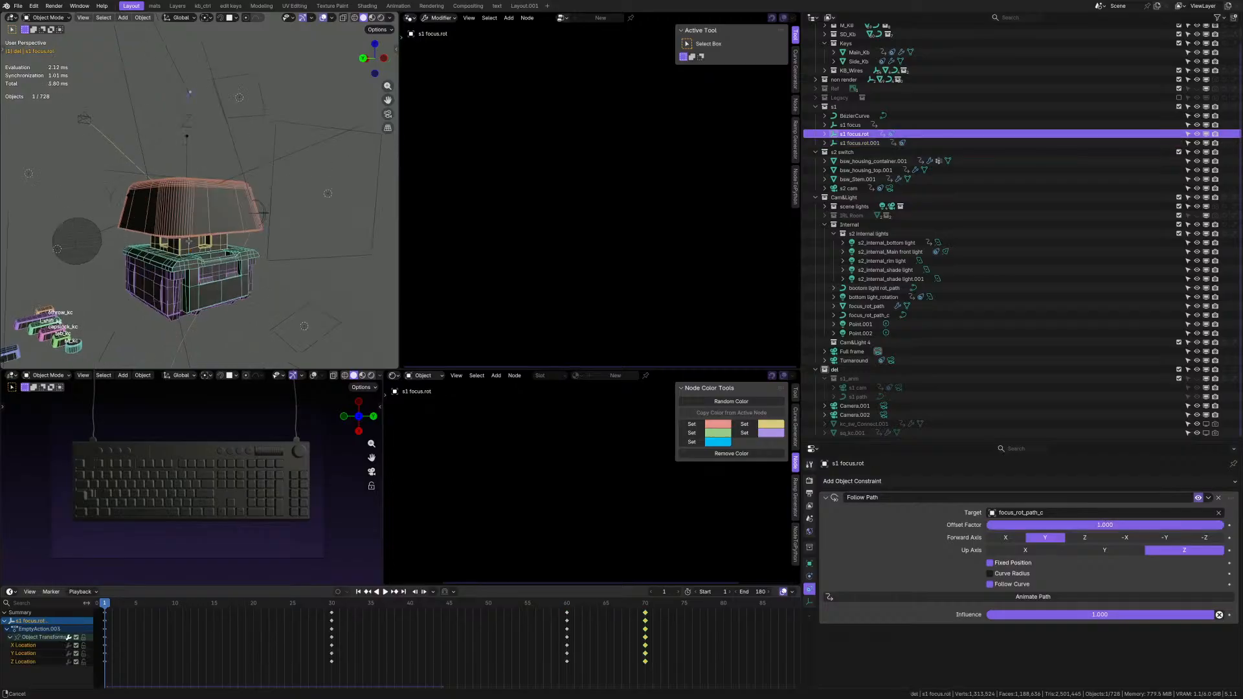
pyautogui.moveTo(855, 140); pyautogui.dragTo(849, 375)
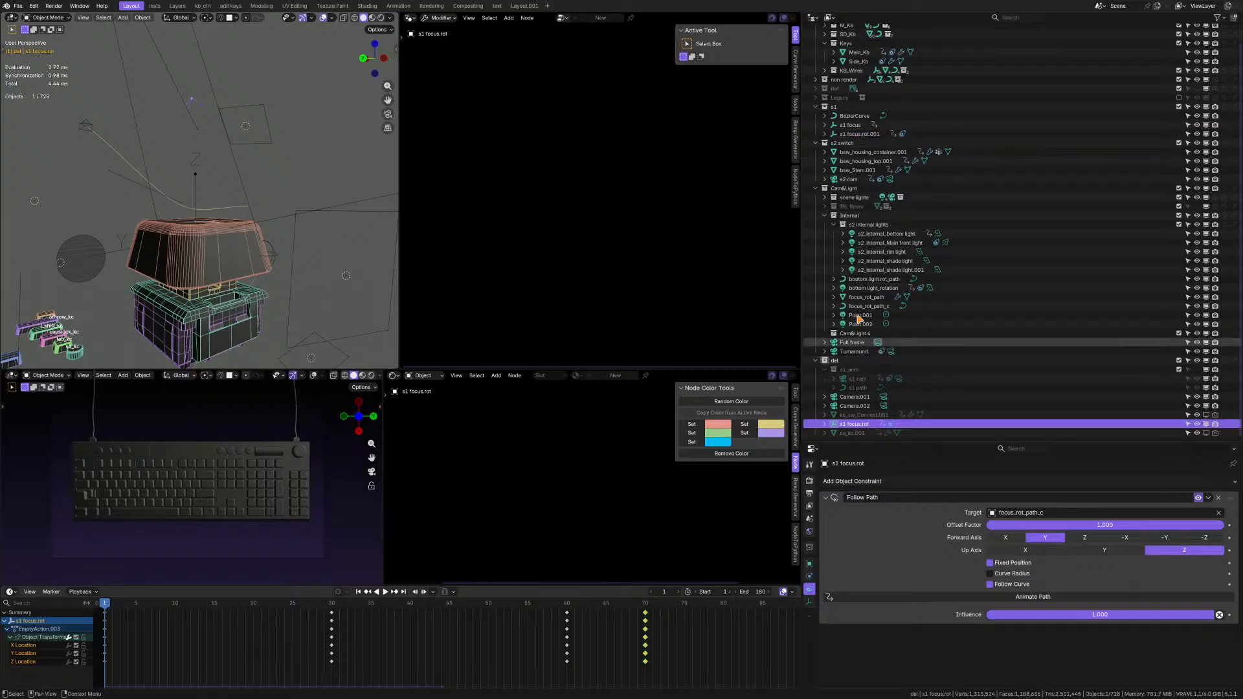
# Rename the s1 focus.rot.001 empty as s1 focus.spiral rot and move it into the Internal collection.
pyautogui.click(851, 126)
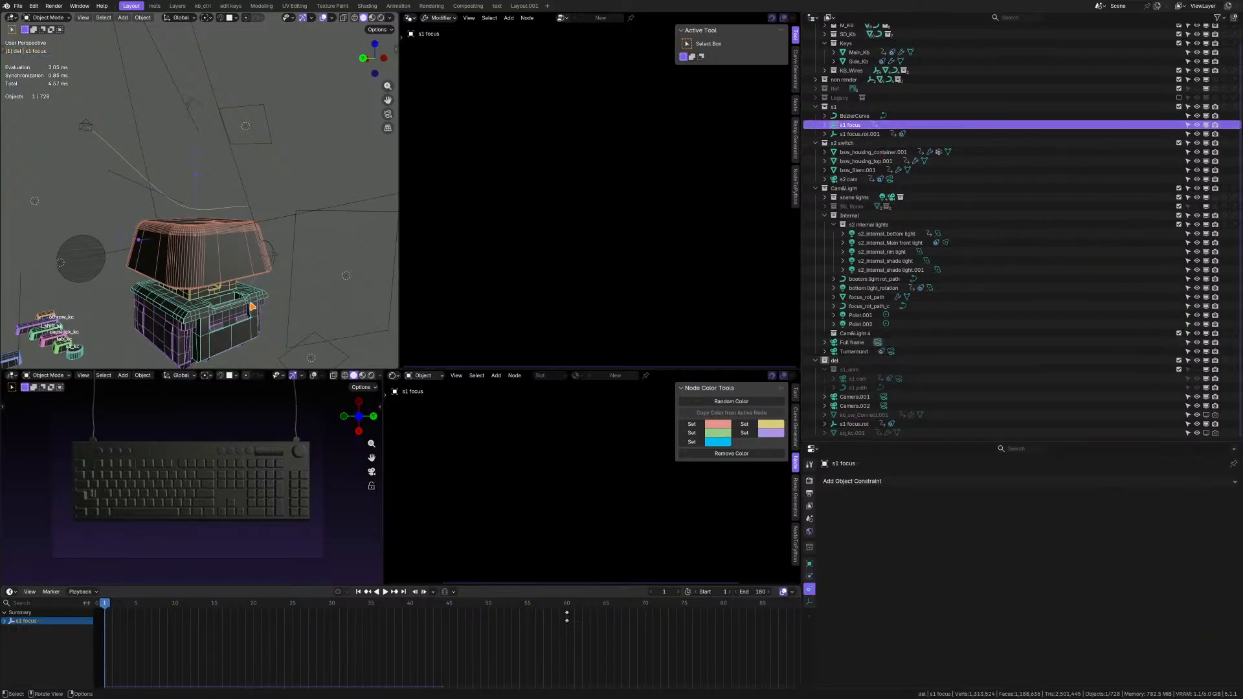
pyautogui.scroll(-3, 226, 292)
pyautogui.moveTo(217, 249); pyautogui.dragTo(225, 277, button='middle')
pyautogui.scroll(2, 225, 277)
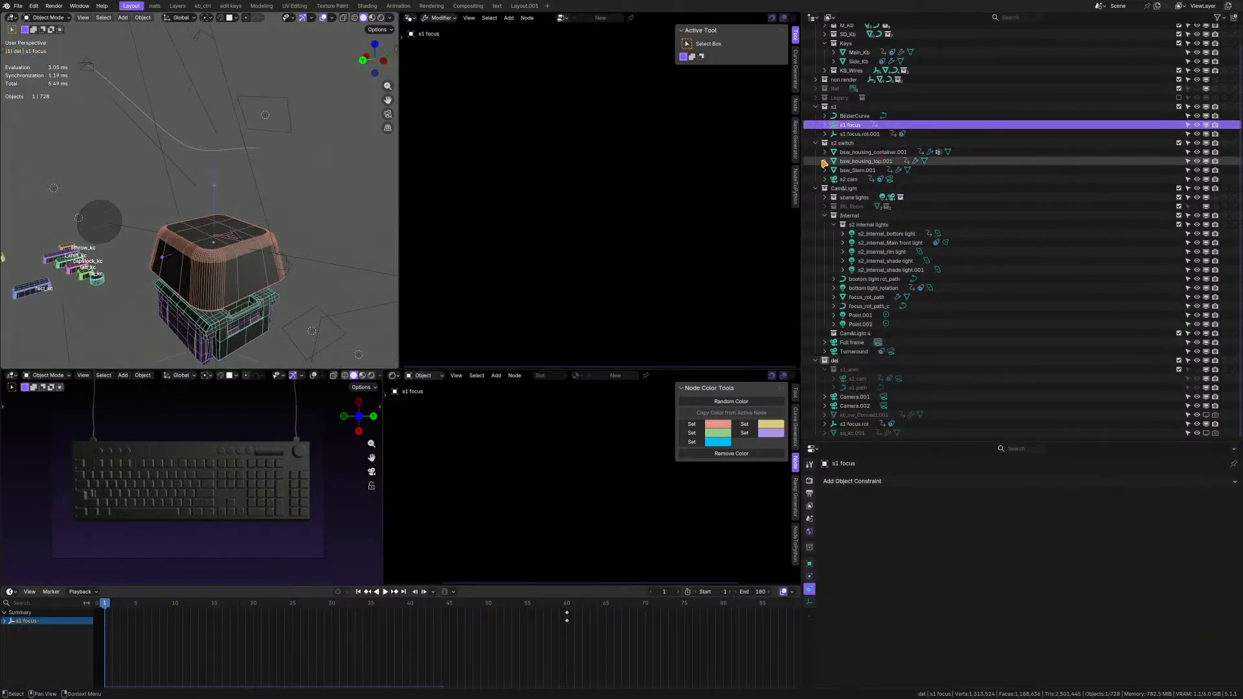
pyautogui.click(857, 134)
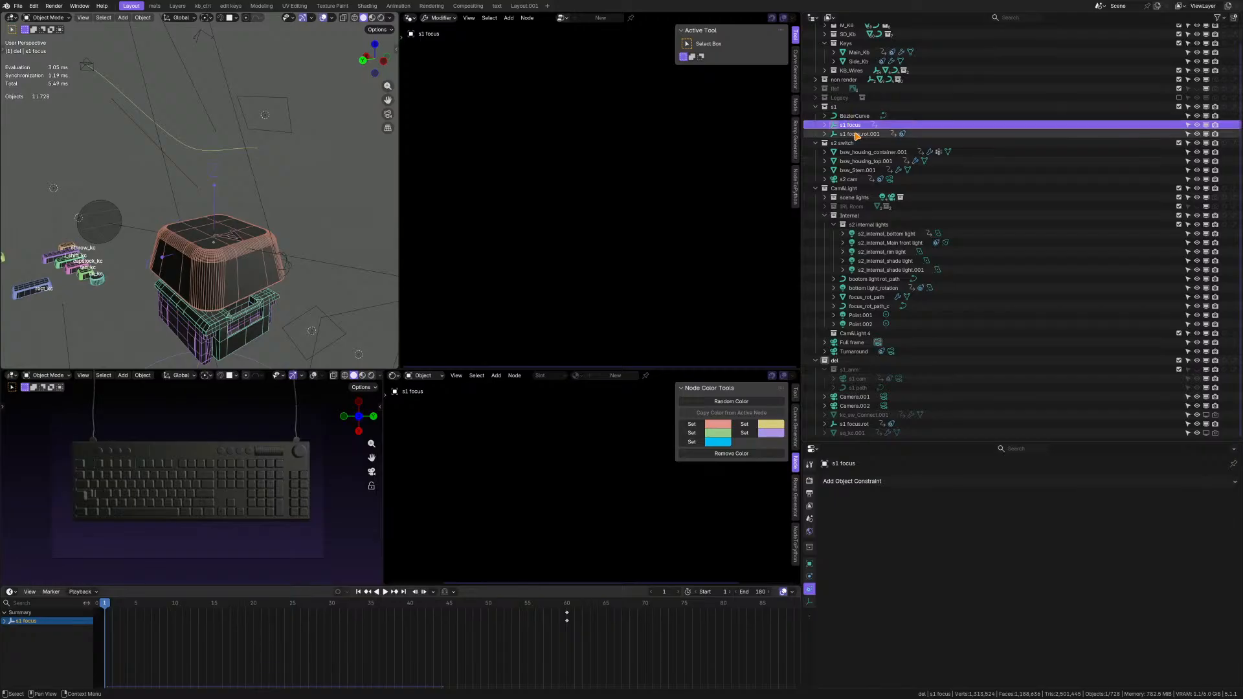
pyautogui.doubleClick(857, 134)
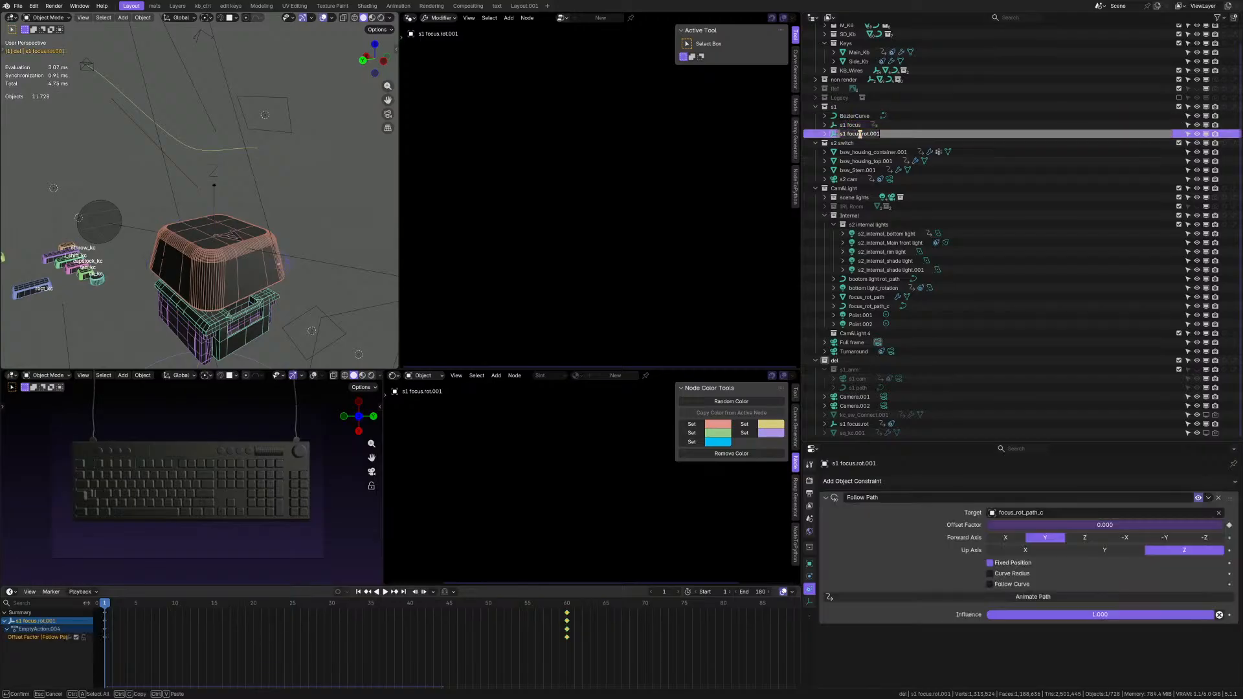
pyautogui.click(882, 135)
pyautogui.press('Return')
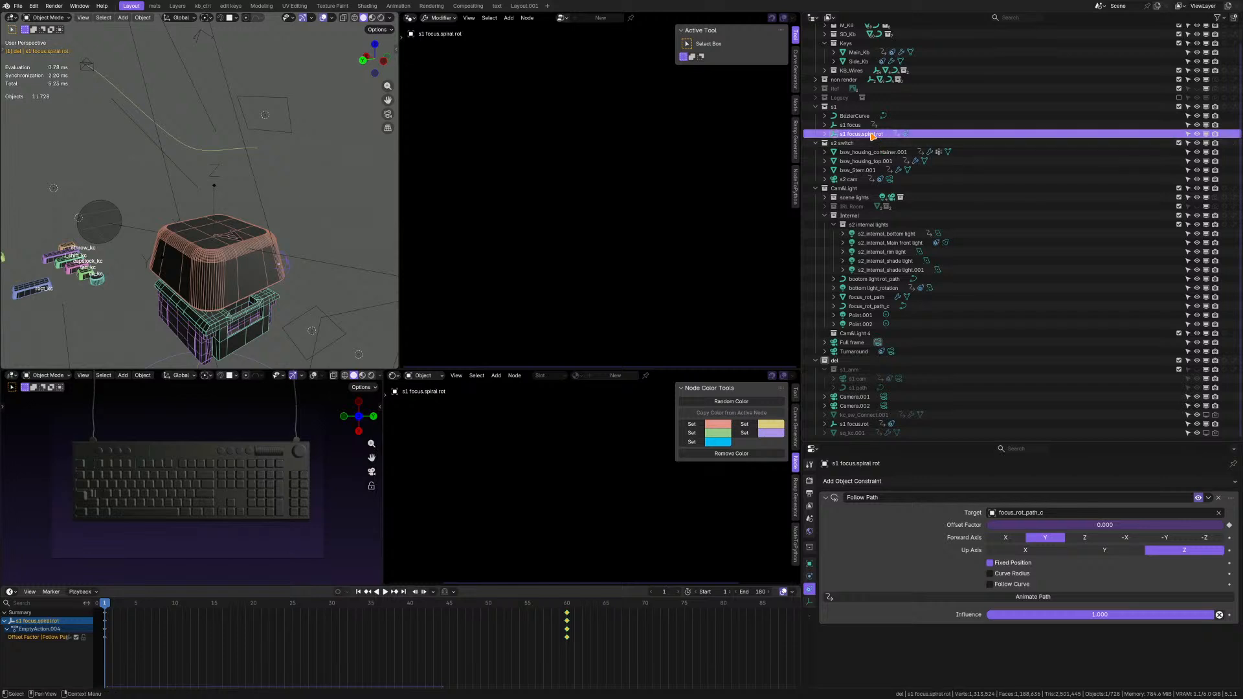
pyautogui.moveTo(872, 135); pyautogui.dragTo(866, 216)
pyautogui.scroll(1, 867, 168)
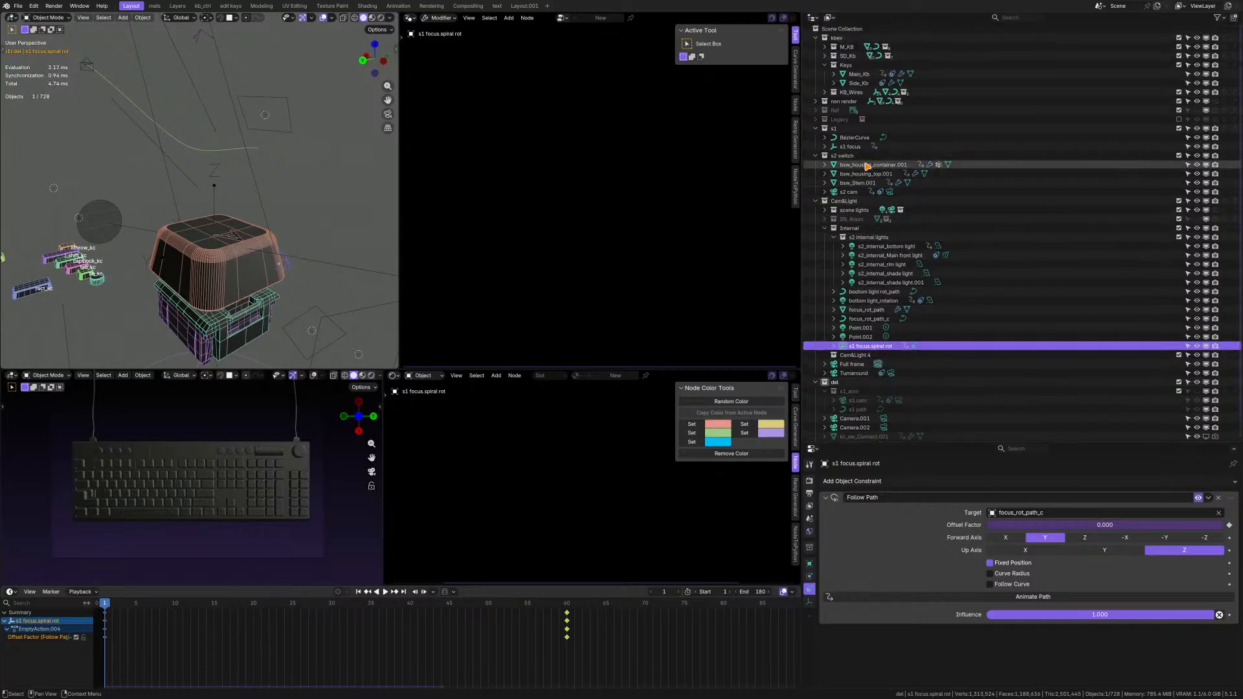
# Locate the s1 focus empty relative to the key switch and check it for object constraints.
pyautogui.click(857, 148)
pyautogui.scroll(-2, 353, 274)
pyautogui.scroll(2, 308, 267)
pyautogui.keyDown('shift'); pyautogui.moveTo(305, 264); pyautogui.dragTo(275, 244, button='middle'); pyautogui.keyUp('shift')
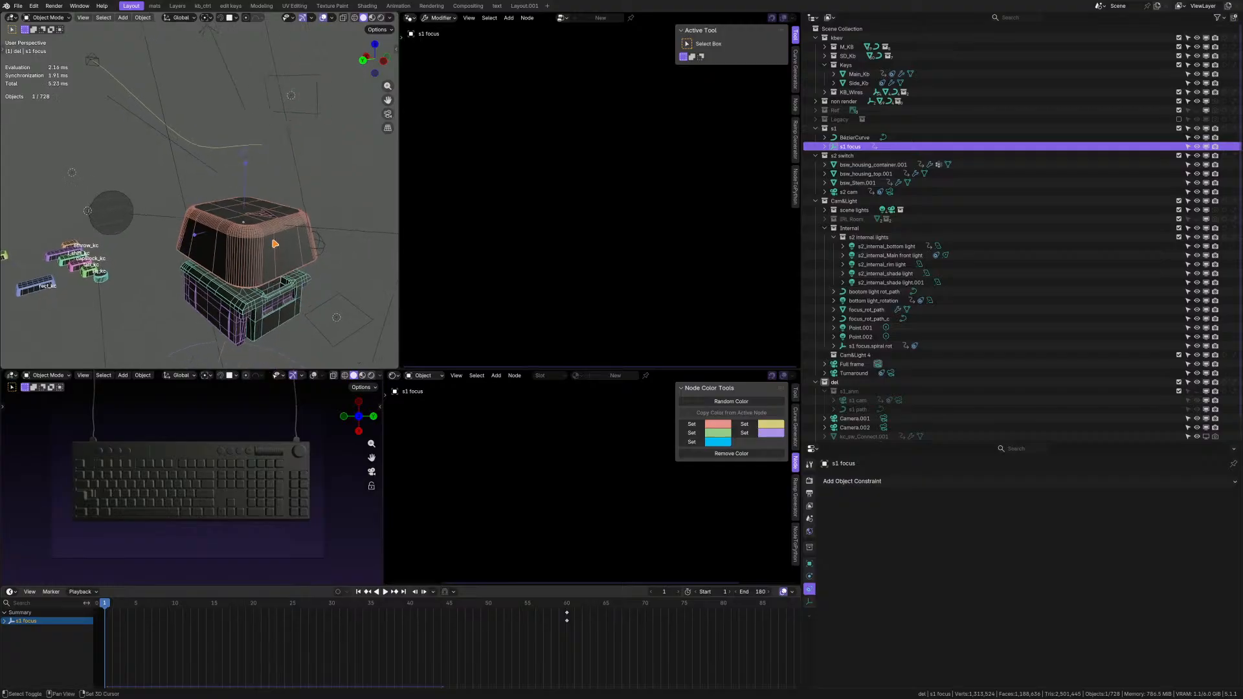
# Inspect the BézierCurve in the s1 collection with a trial move, and put the curve into the del collection.
pyautogui.click(853, 139)
pyautogui.scroll(-7, 272, 214)
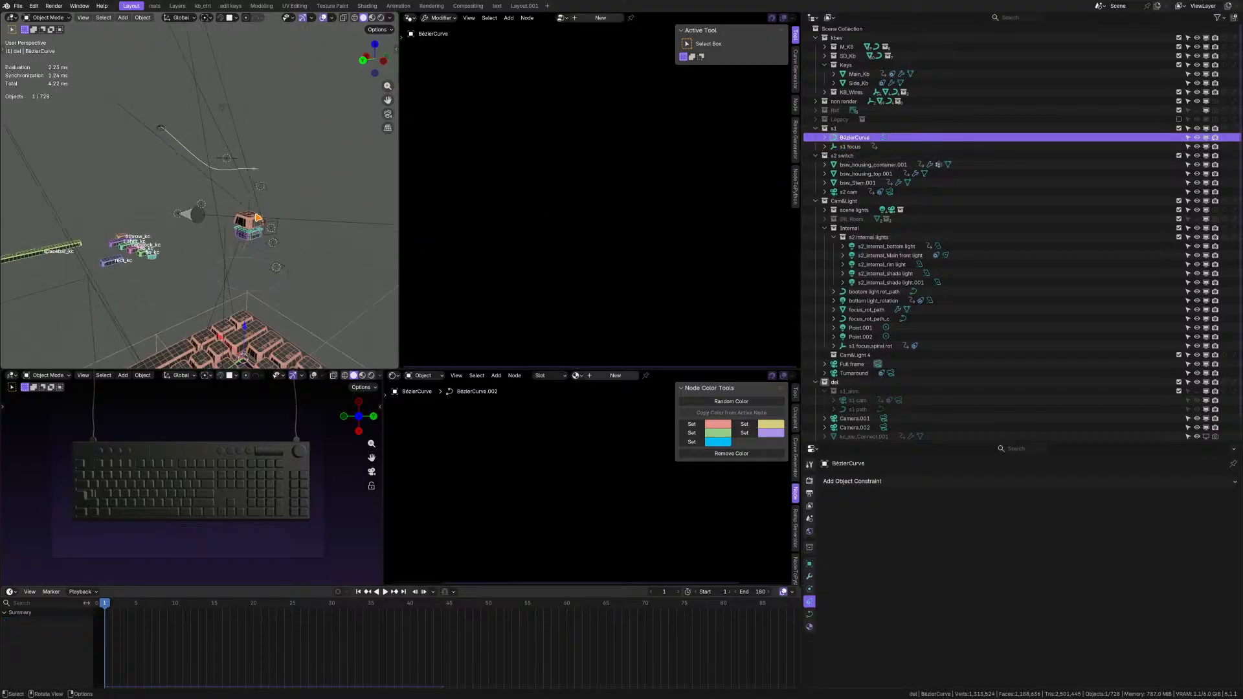
pyautogui.moveTo(272, 213); pyautogui.dragTo(239, 218, button='middle')
pyautogui.press('g')
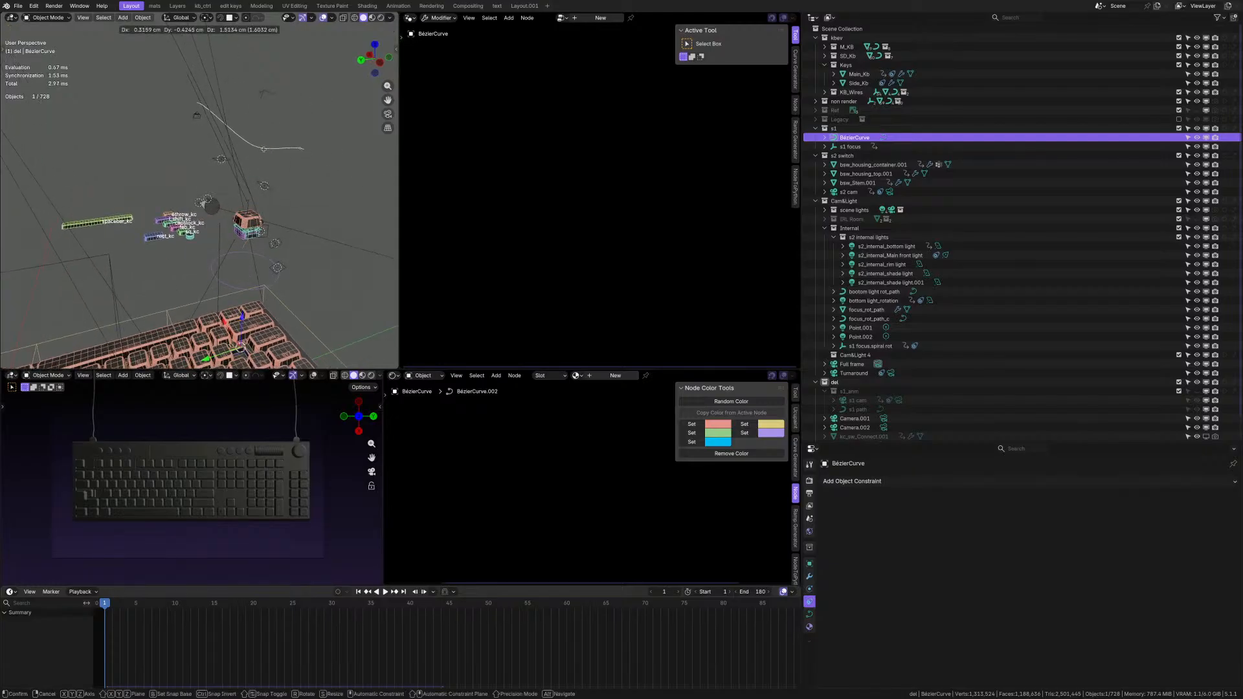
pyautogui.click(267, 138)
pyautogui.moveTo(257, 164); pyautogui.dragTo(150, 158, button='middle')
pyautogui.scroll(5, 213, 175)
pyautogui.scroll(3, 166, 161)
pyautogui.scroll(-1, 853, 144)
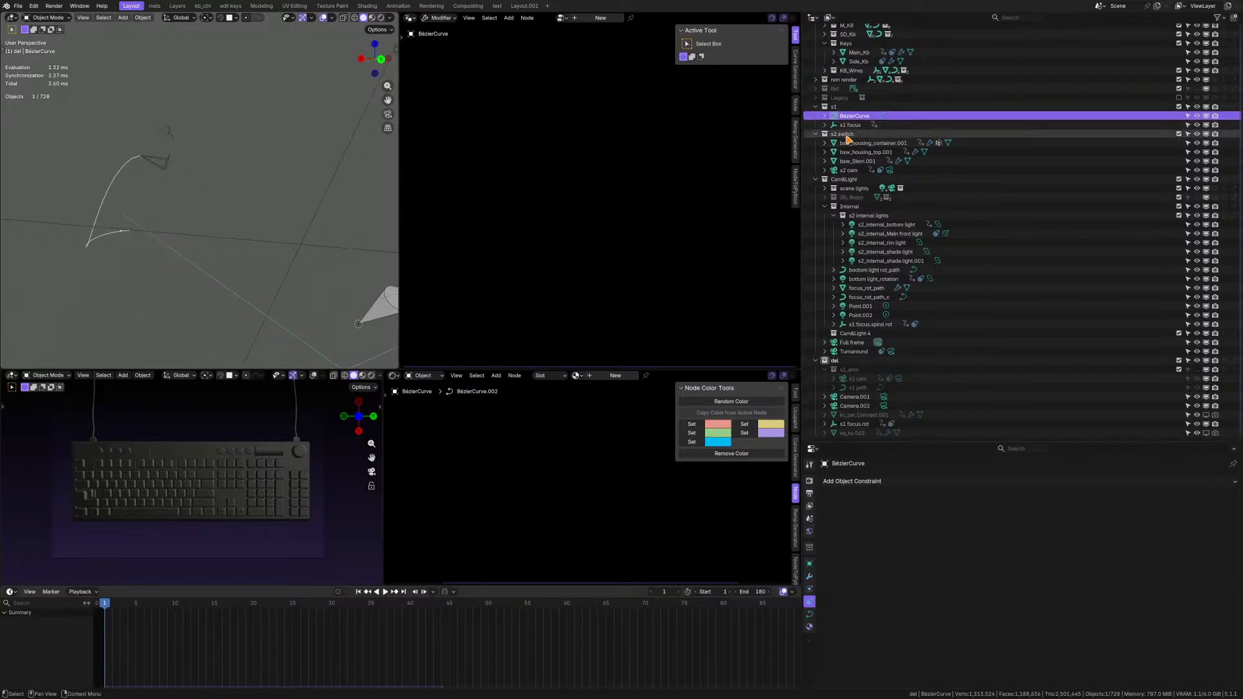
pyautogui.moveTo(856, 124); pyautogui.dragTo(851, 364)
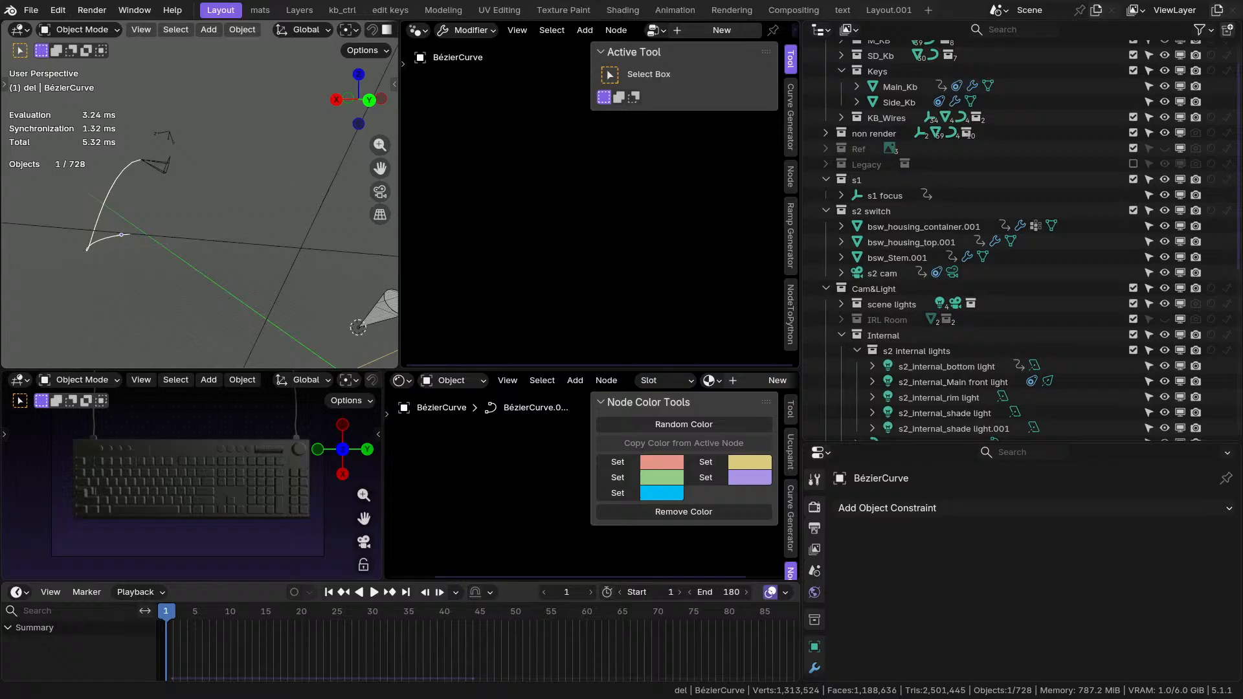
# Narrow the outliner and properties column and reduce the timeline's height to enlarge the editors between them.
pyautogui.moveTo(356, 236); pyautogui.dragTo(174, 224, button='middle')
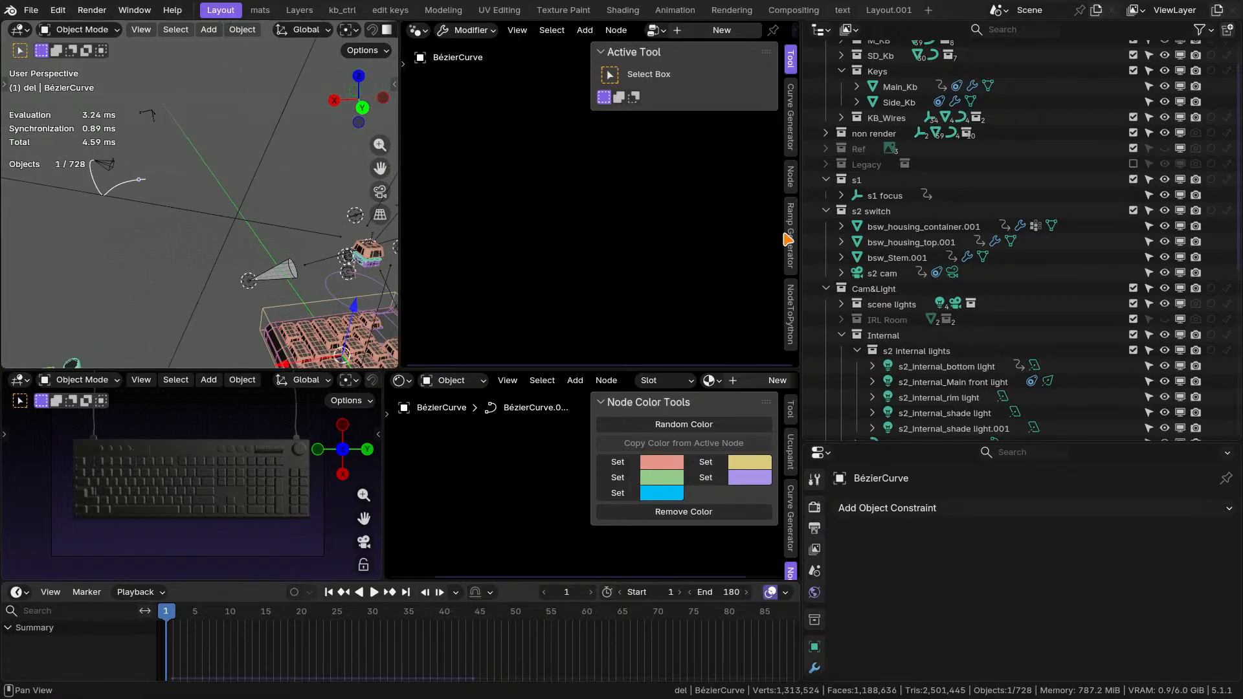
pyautogui.moveTo(801, 239); pyautogui.dragTo(859, 240)
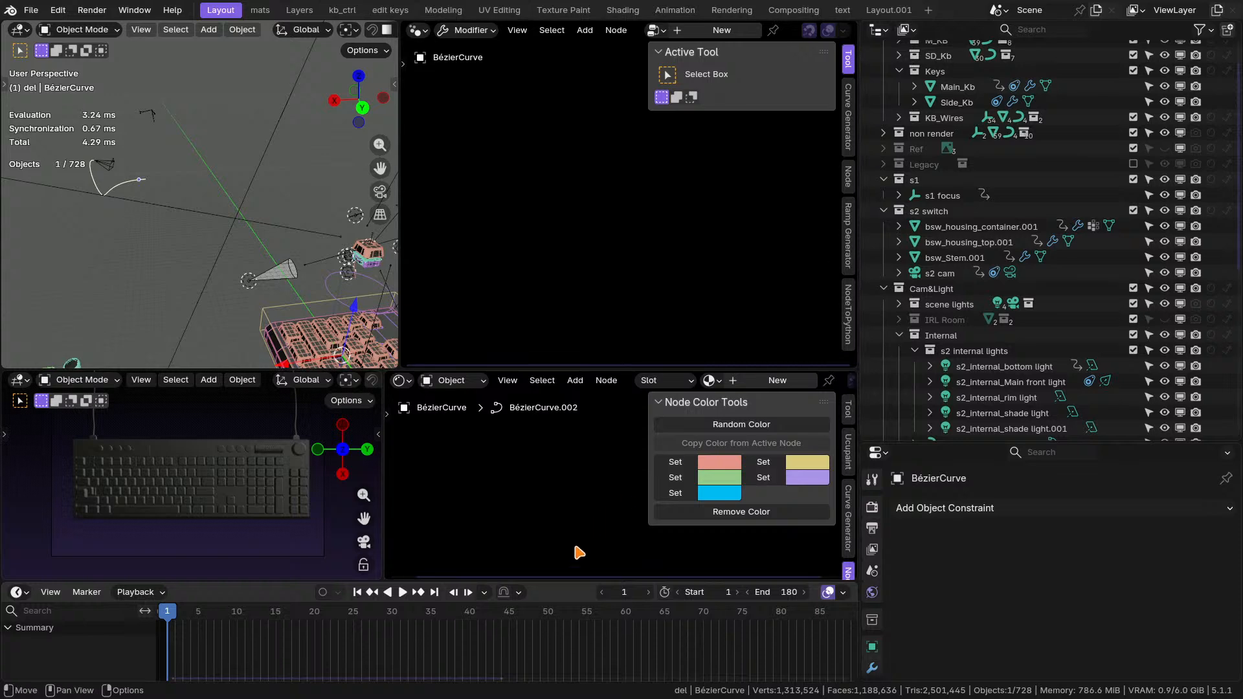
pyautogui.moveTo(579, 581); pyautogui.dragTo(580, 605)
# Examine where the s1 focus empty sits on the key switch above the keyboard.
pyautogui.moveTo(219, 238); pyautogui.dragTo(317, 235, button='middle')
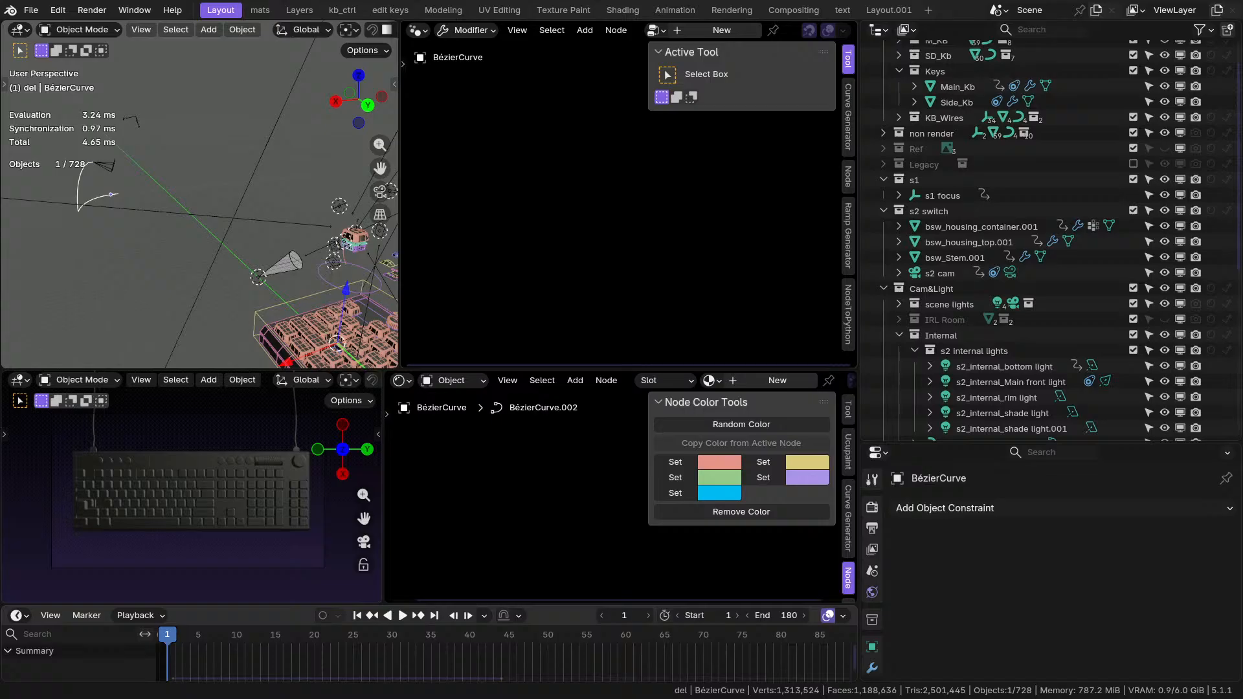
pyautogui.moveTo(207, 297); pyautogui.dragTo(430, 296, button='middle')
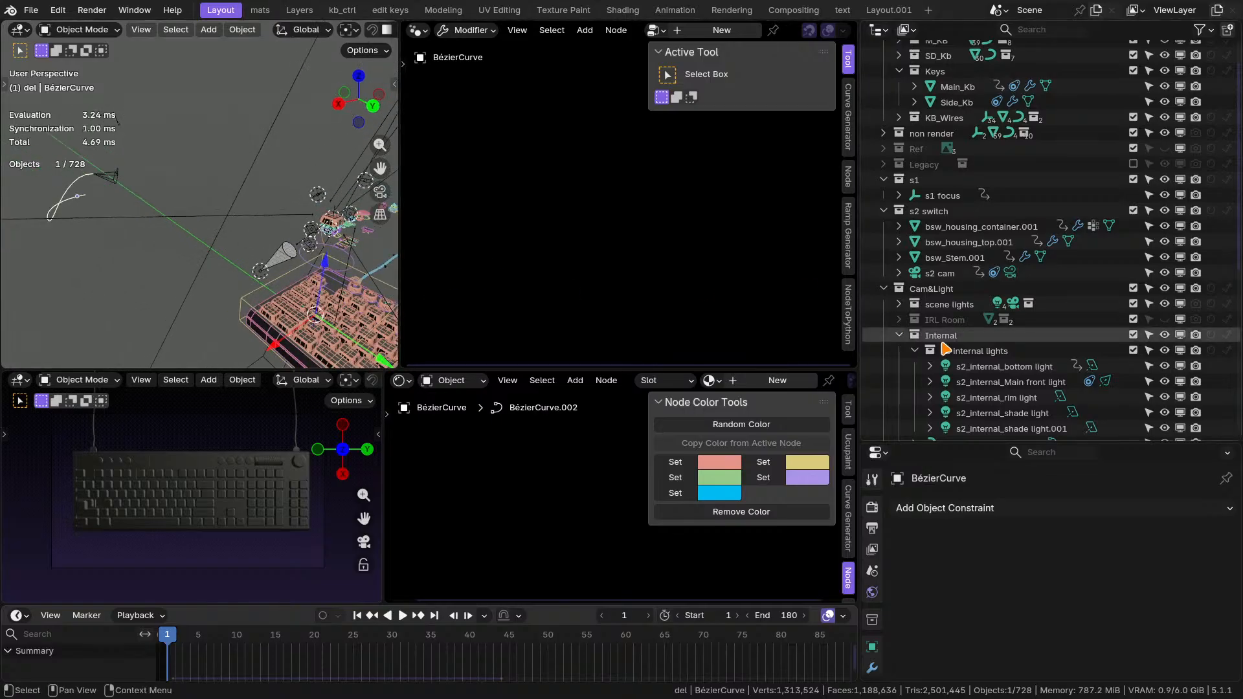
pyautogui.scroll(2, 960, 250)
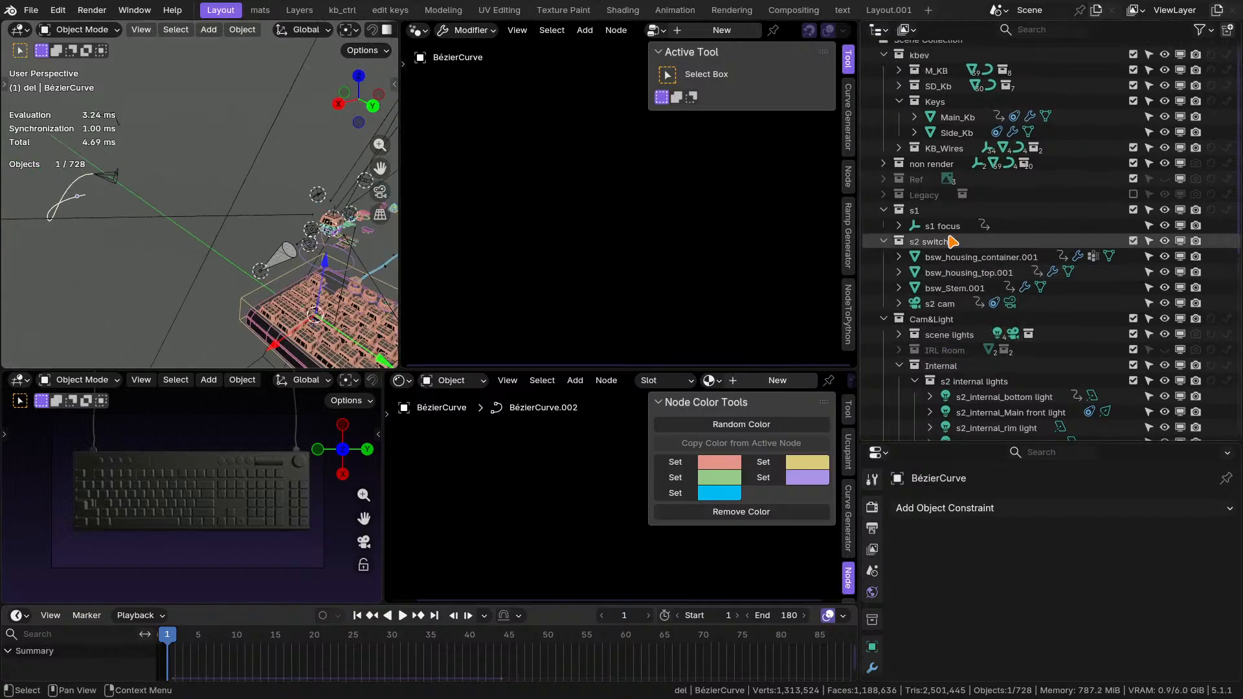
pyautogui.click(951, 227)
pyautogui.scroll(7, 327, 226)
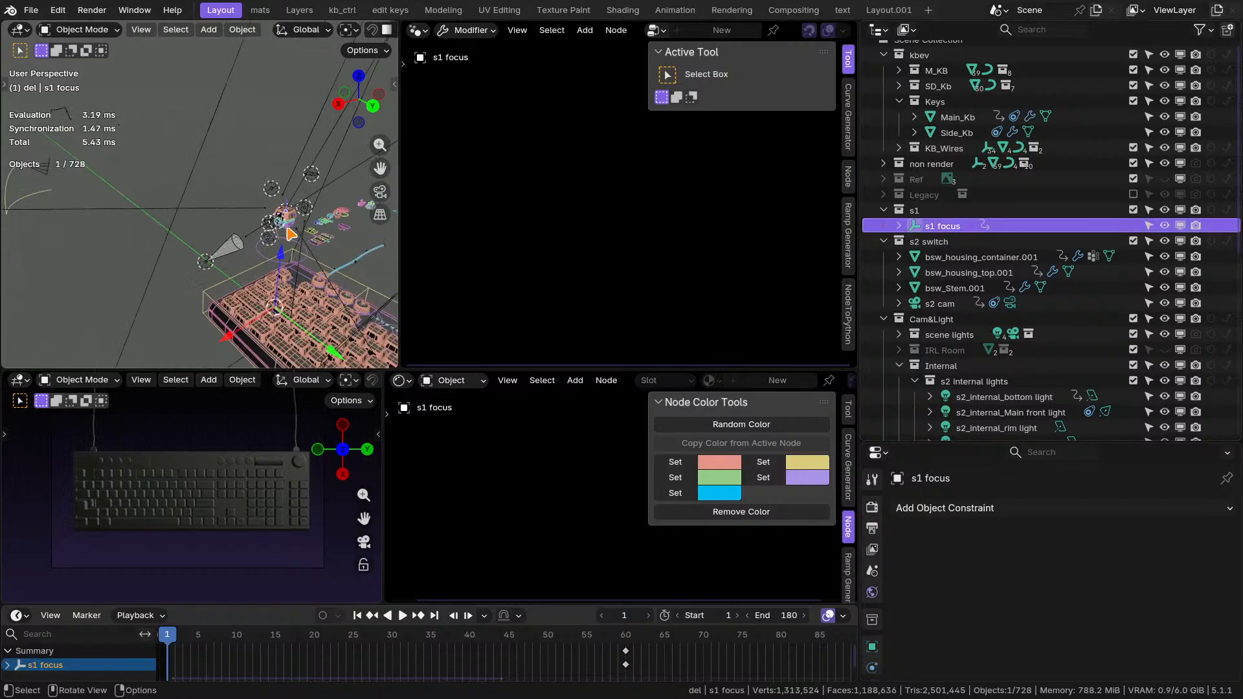
pyautogui.scroll(-2, 168, 230)
pyautogui.scroll(9, 83, 216)
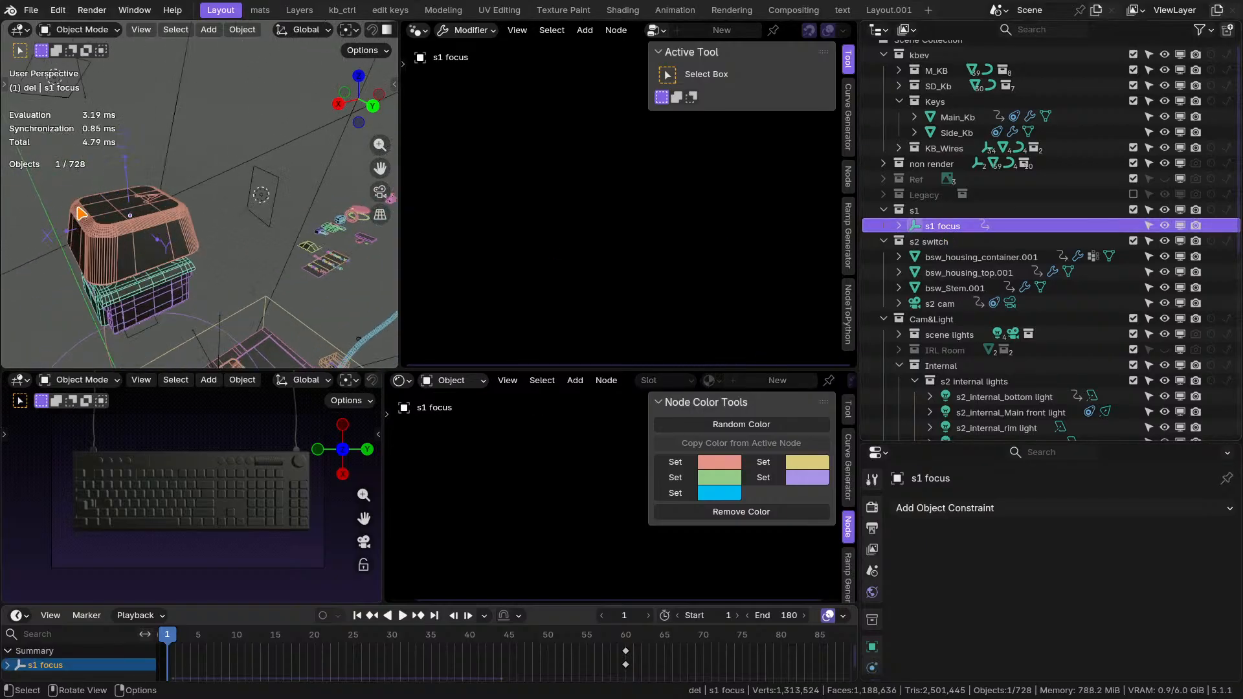
pyautogui.scroll(3, 84, 215)
pyautogui.scroll(-3, 83, 215)
pyautogui.scroll(1, 84, 215)
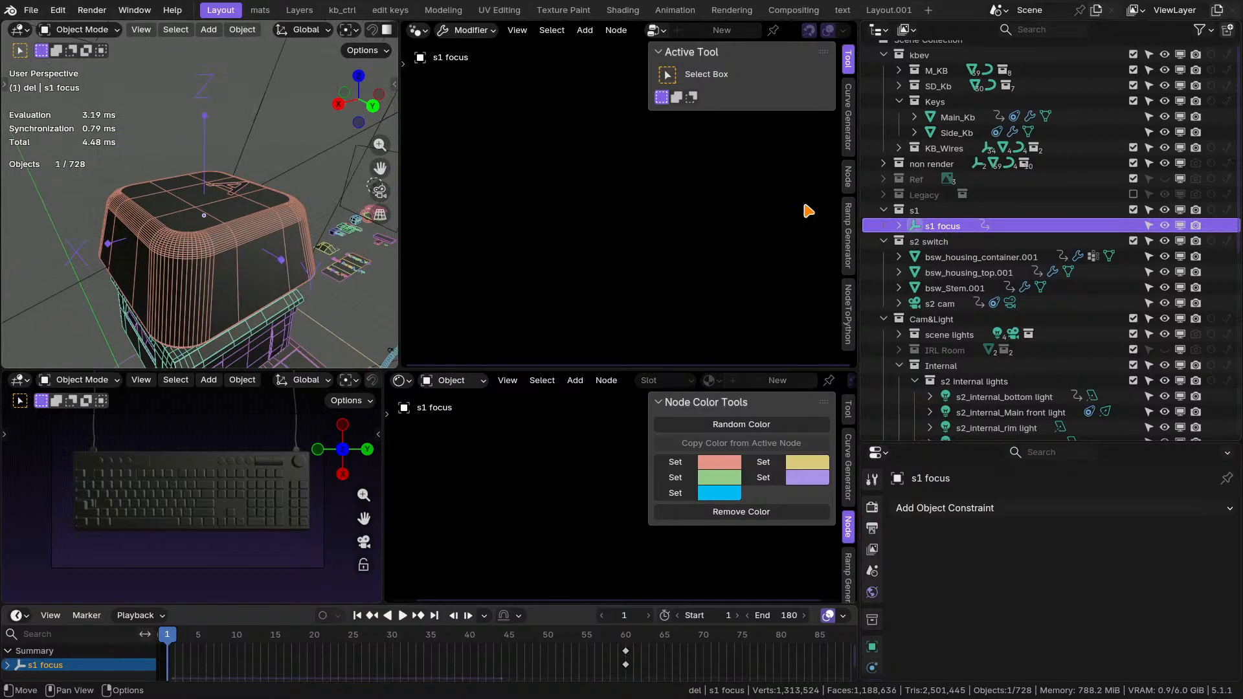
# Rename the s1 collection as s2.
pyautogui.click(930, 214)
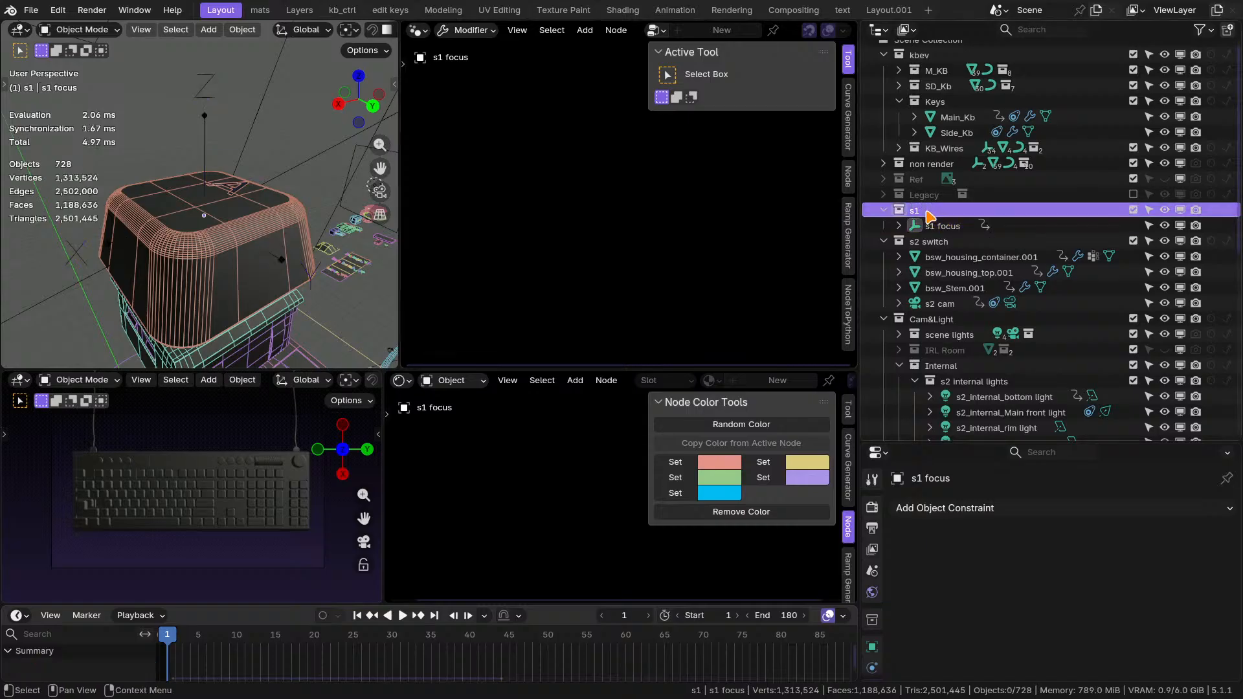
pyautogui.click(942, 226)
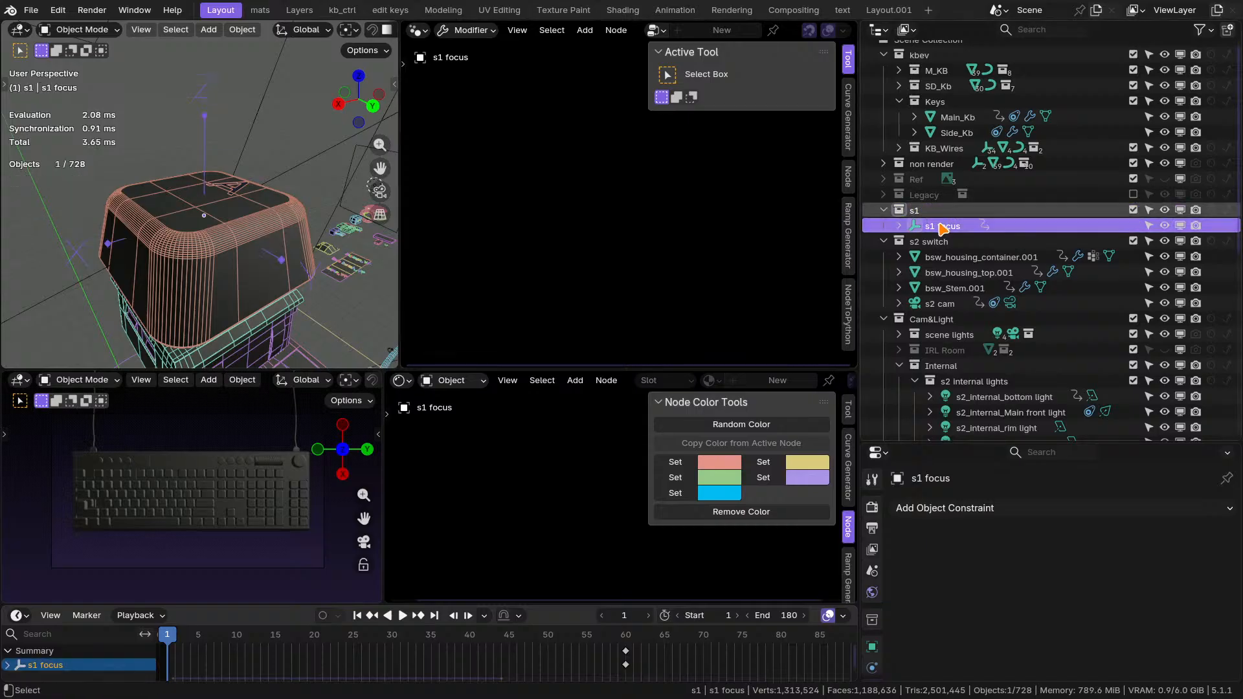
pyautogui.click(926, 211)
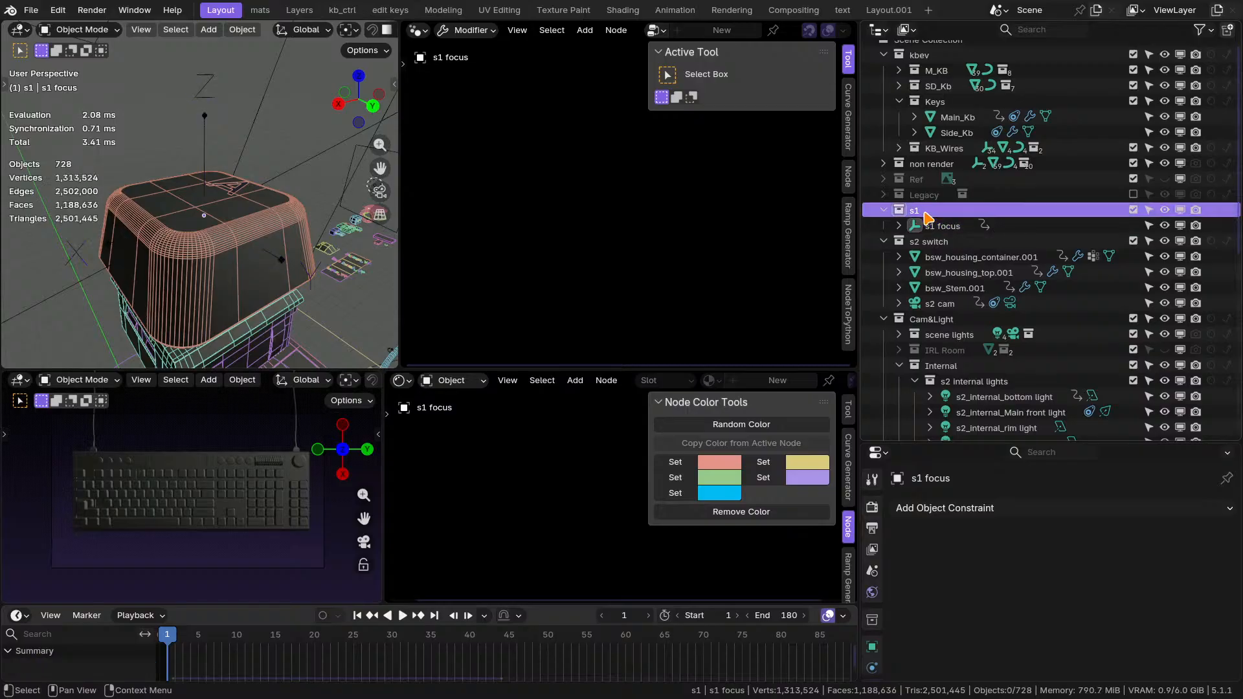
pyautogui.doubleClick(925, 211)
pyautogui.write('s2')
pyautogui.press('Return')
# Rename the s1 focus empty as s2 focus.
pyautogui.click(939, 226)
pyautogui.doubleClick(938, 226)
pyautogui.click(937, 226)
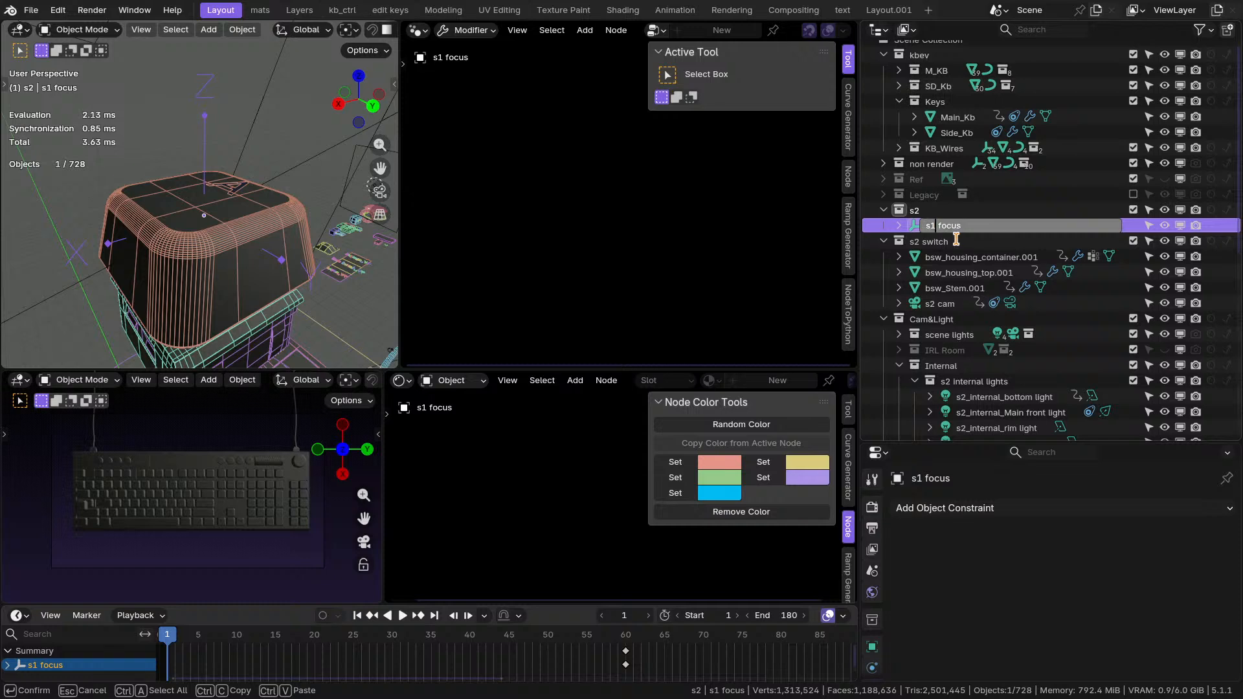
pyautogui.press('BackSpace')
pyautogui.press('Return')
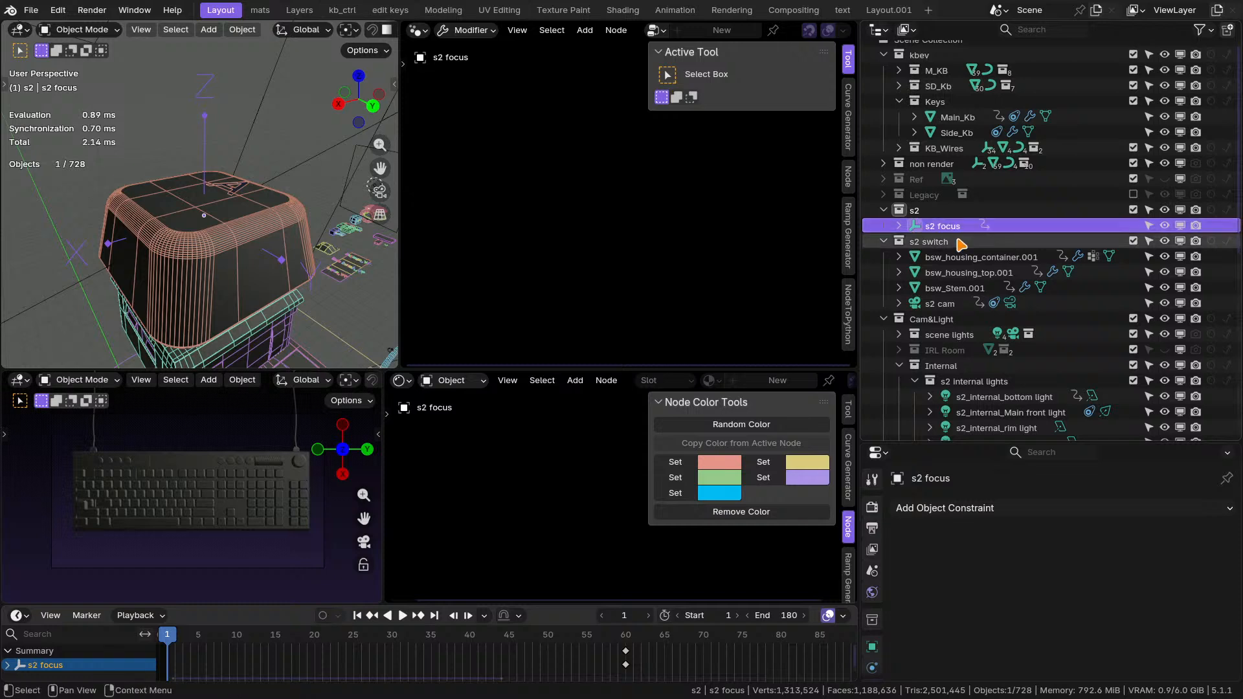
pyautogui.doubleClick(914, 210)
pyautogui.write('s2')
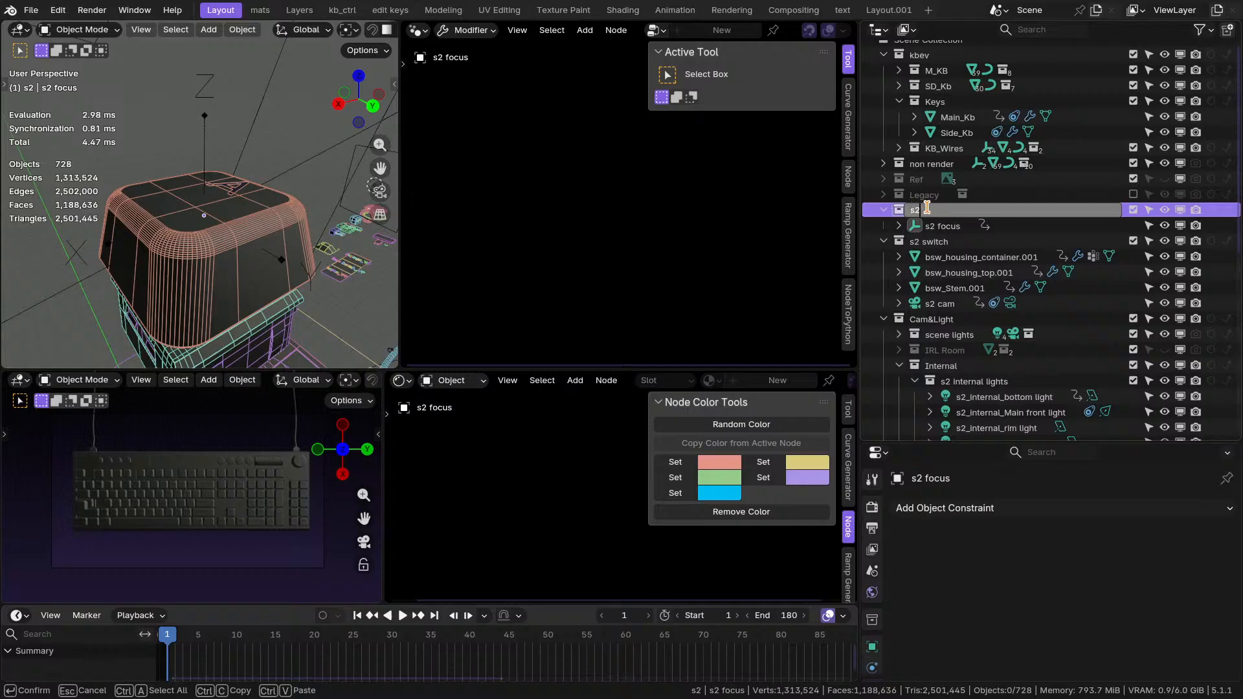
pyautogui.press('Return')
pyautogui.doubleClick(945, 225)
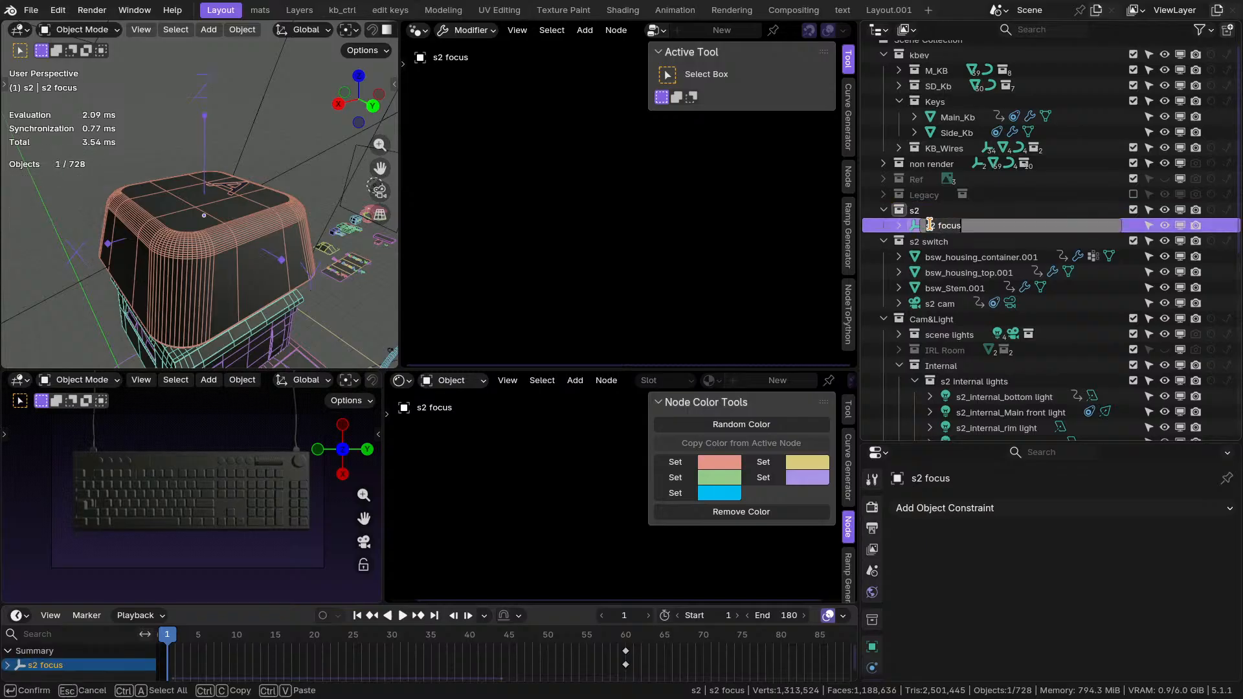
pyautogui.click(930, 224)
pyautogui.press('Return')
# Examine the s2 focus empty on the key switch and check the Track To target of s2_internal_Main front light.
pyautogui.click(946, 211)
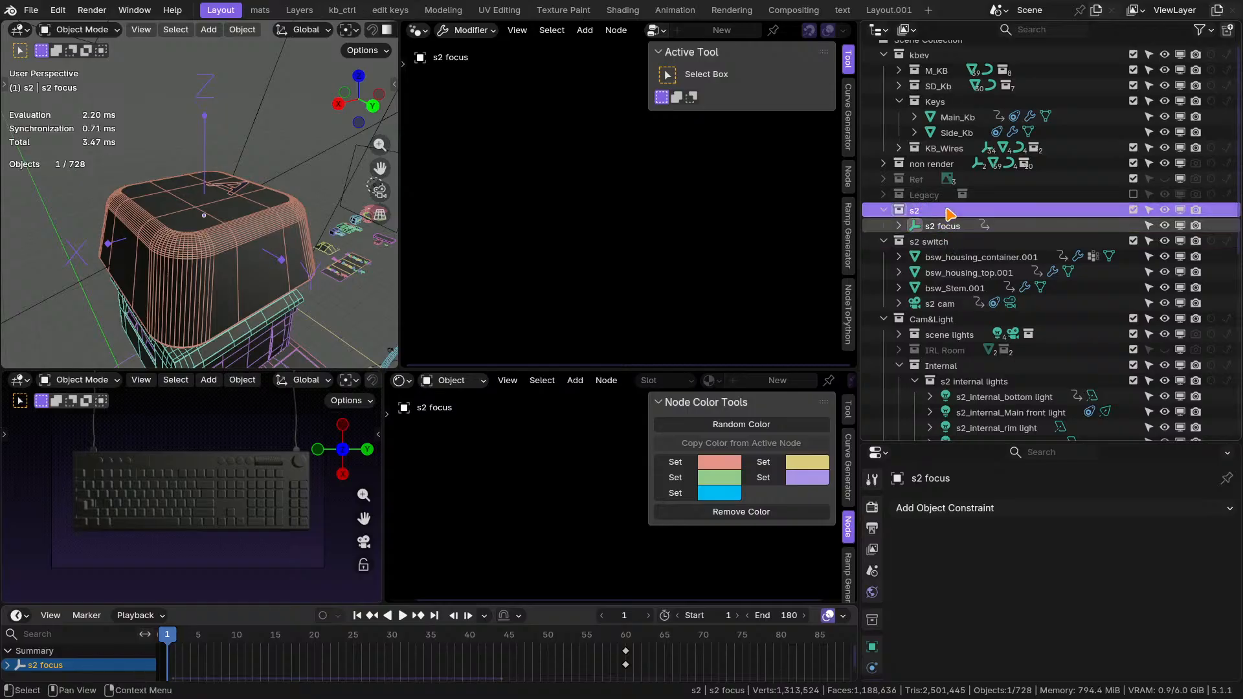
pyautogui.click(948, 227)
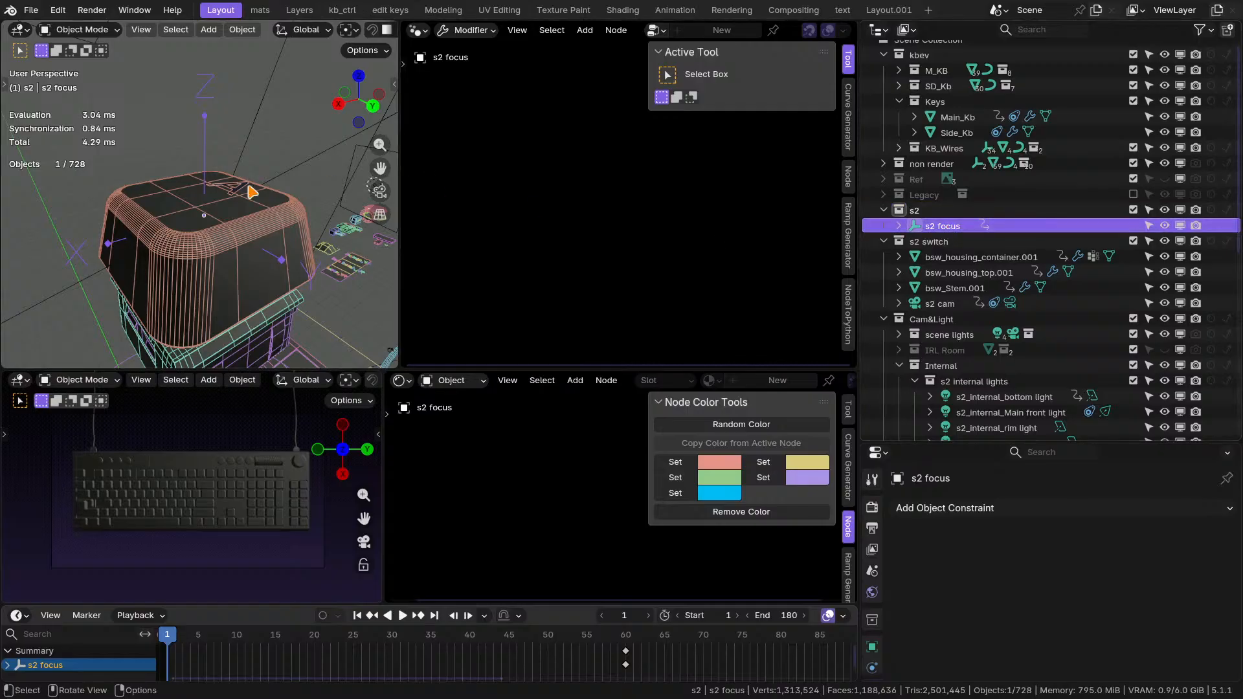
pyautogui.scroll(-5, 207, 187)
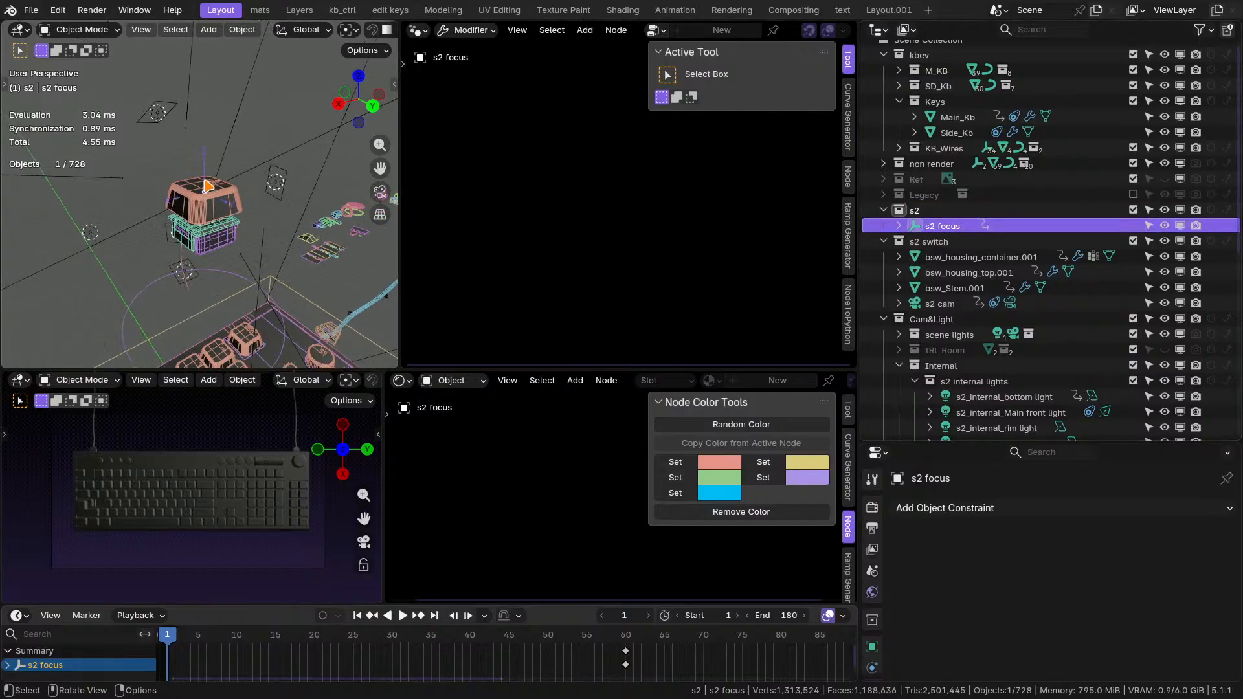
pyautogui.scroll(-3, 208, 190)
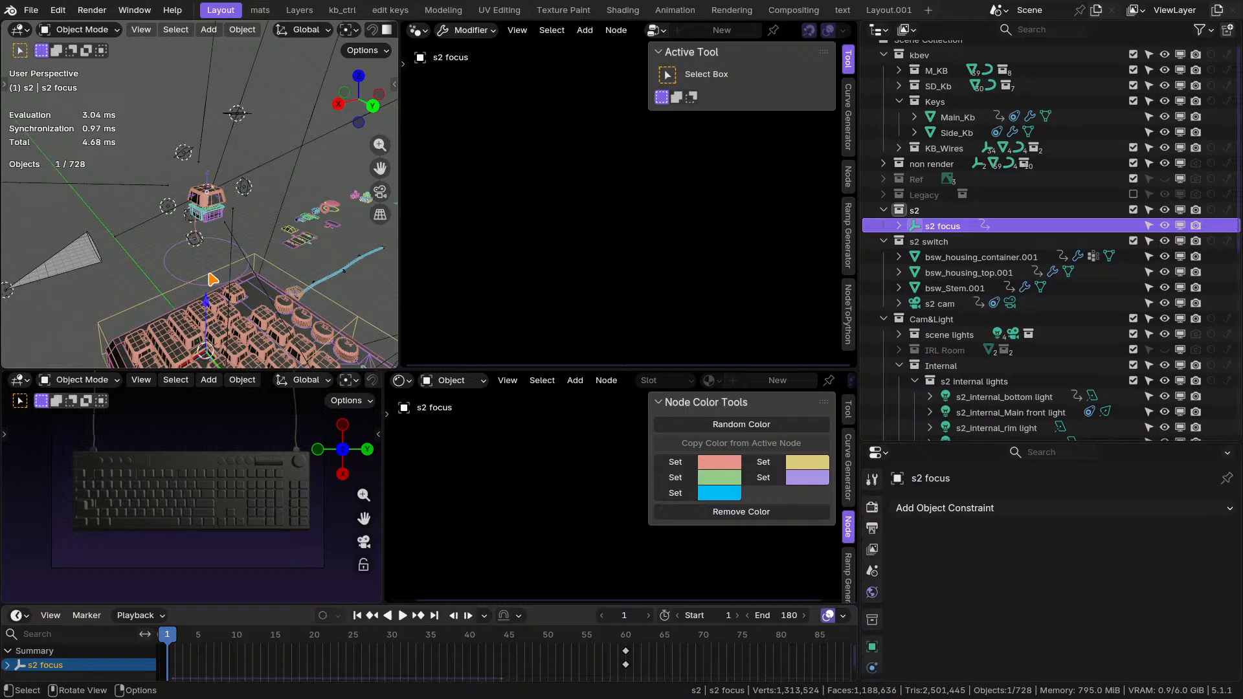
pyautogui.scroll(4, 205, 211)
pyautogui.scroll(2, 208, 189)
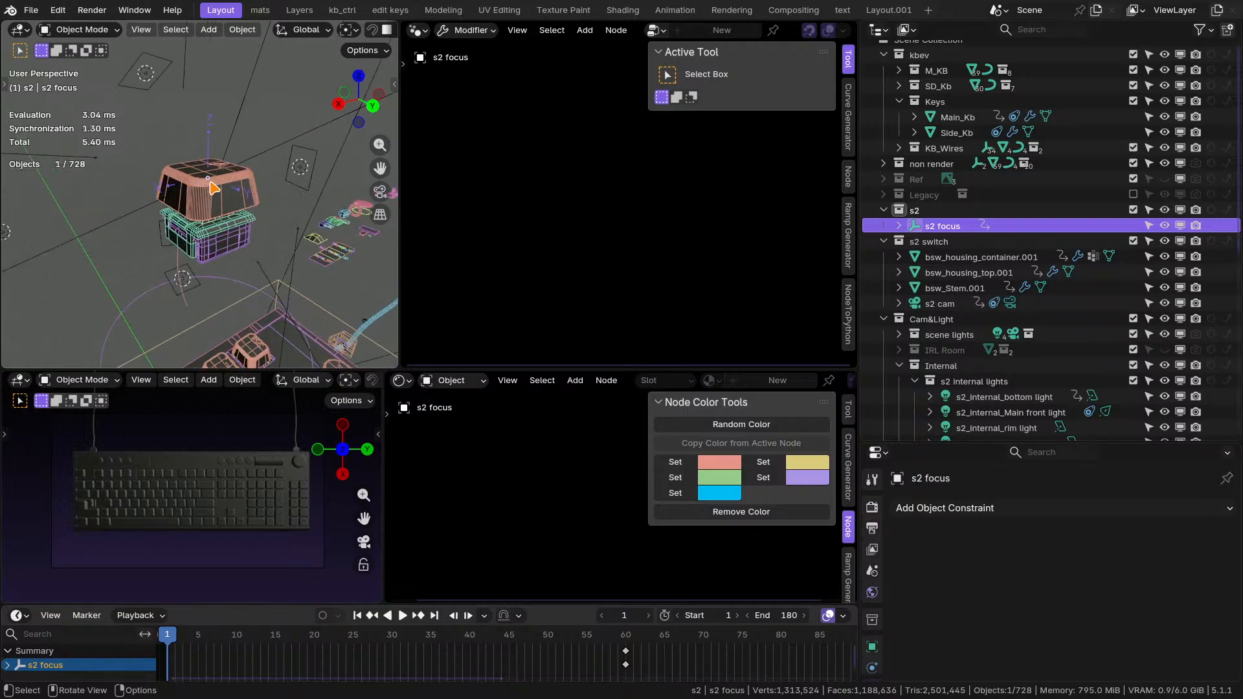
pyautogui.moveTo(230, 179); pyautogui.dragTo(162, 234, button='middle')
pyautogui.click(110, 183)
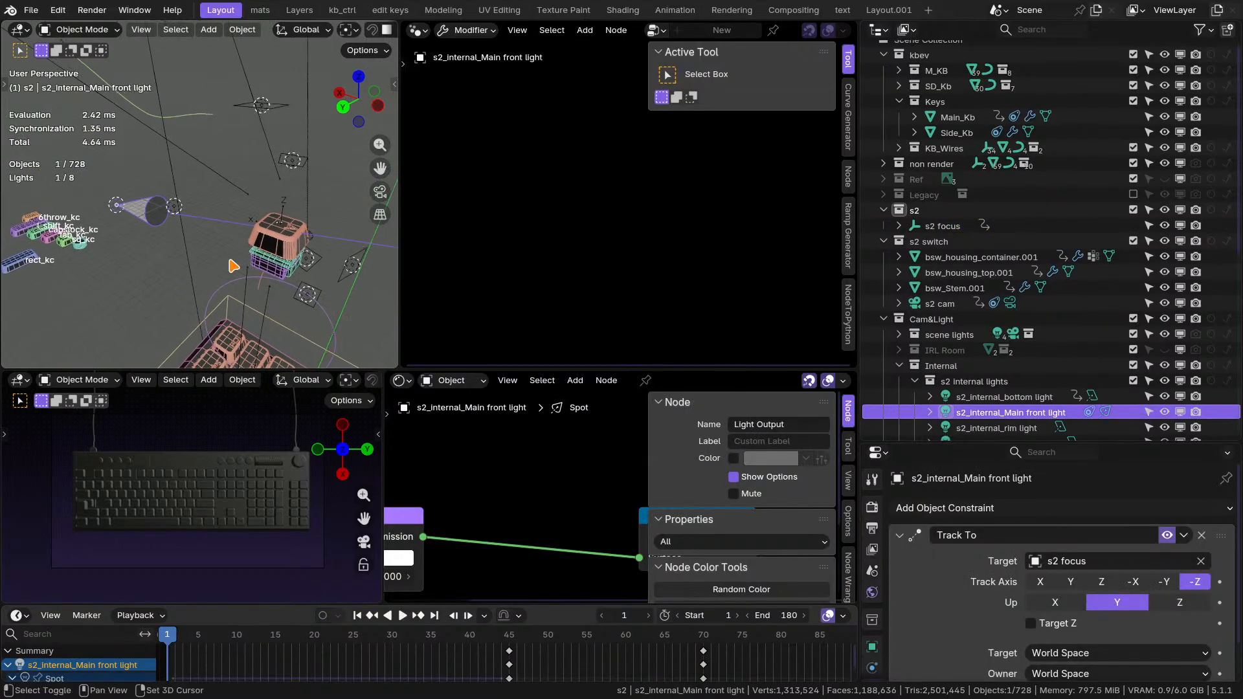
pyautogui.click(957, 227)
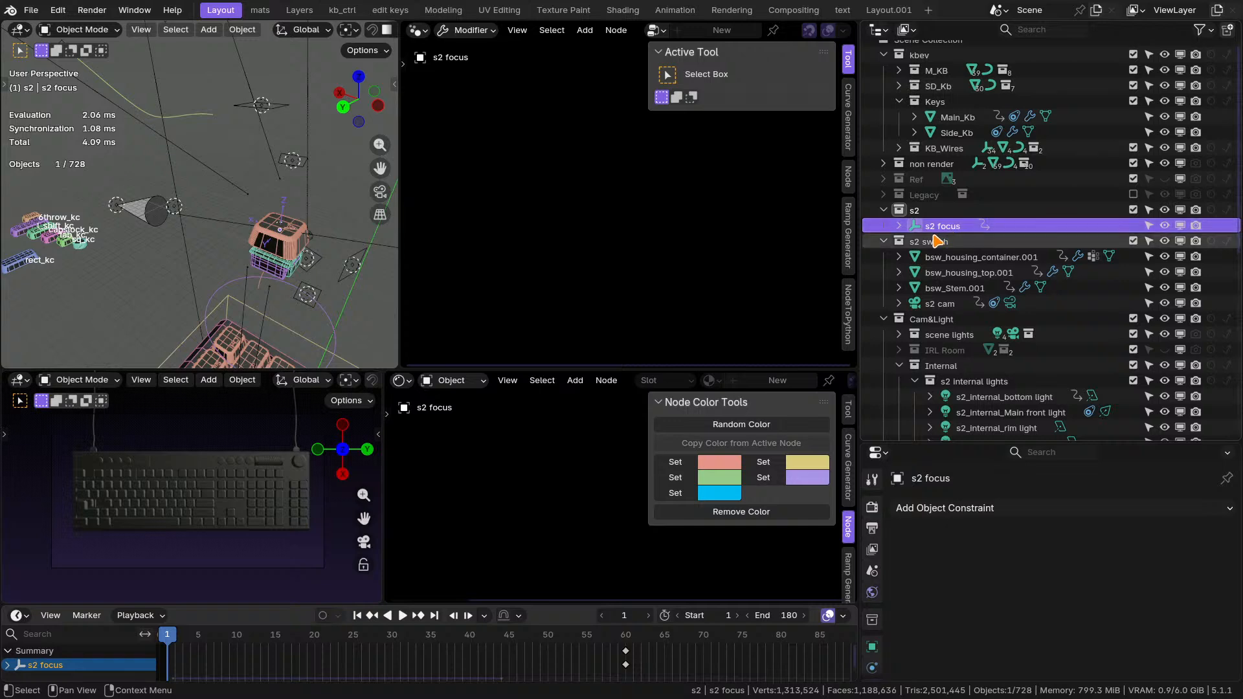
# Batch rename the housing container, housing top and stem objects in s2 switch, stripping digits from the end of their names.
pyautogui.click(936, 244)
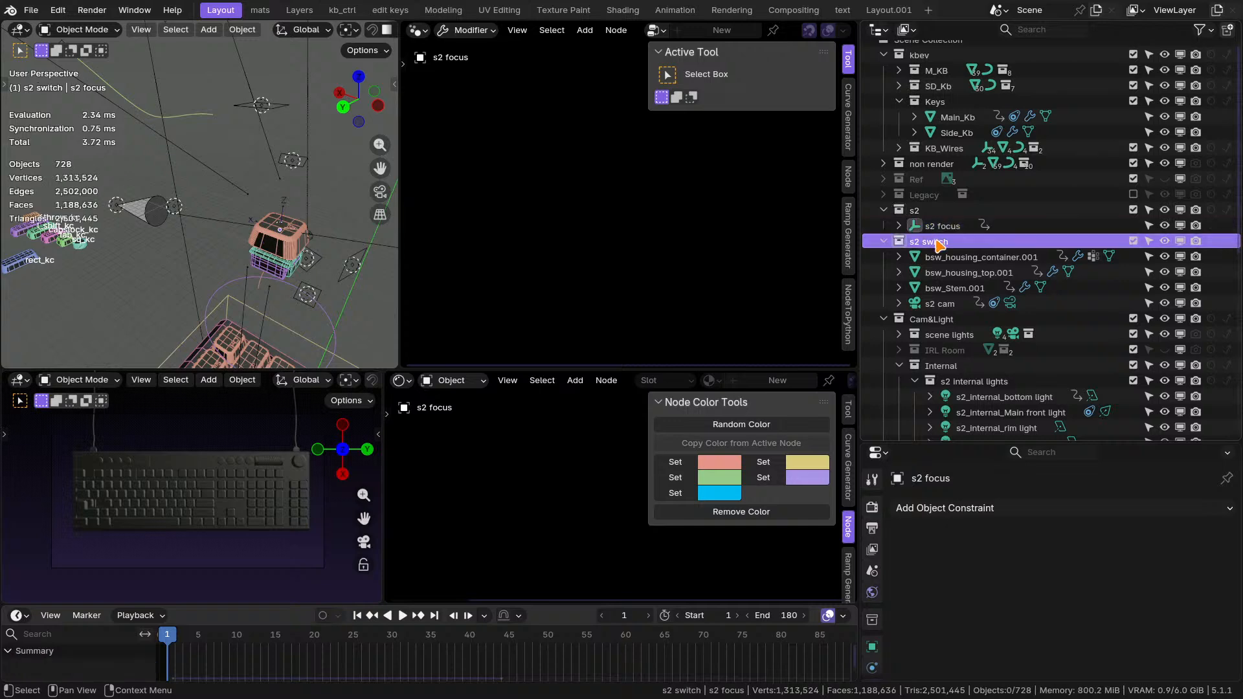
pyautogui.click(964, 288)
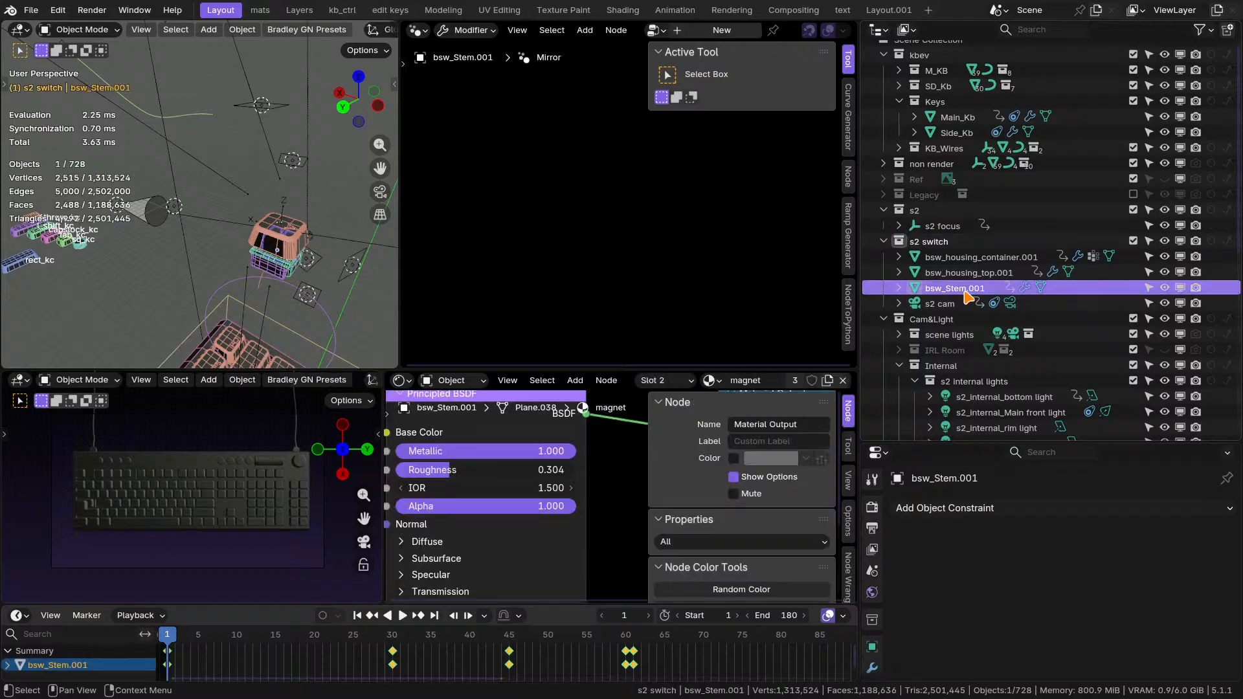
pyautogui.keyDown('shift'); pyautogui.click(974, 261); pyautogui.keyUp('shift')
pyautogui.moveTo(336, 188); pyautogui.dragTo(350, 196, button='middle')
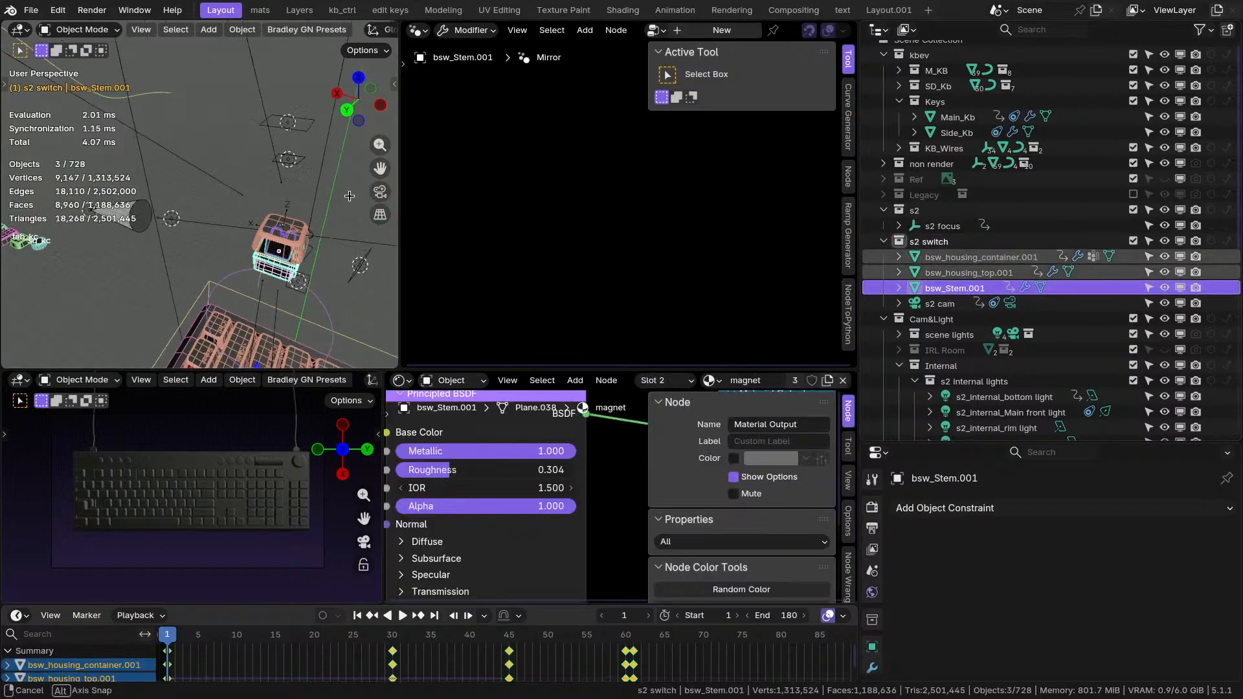
pyautogui.press('F2')
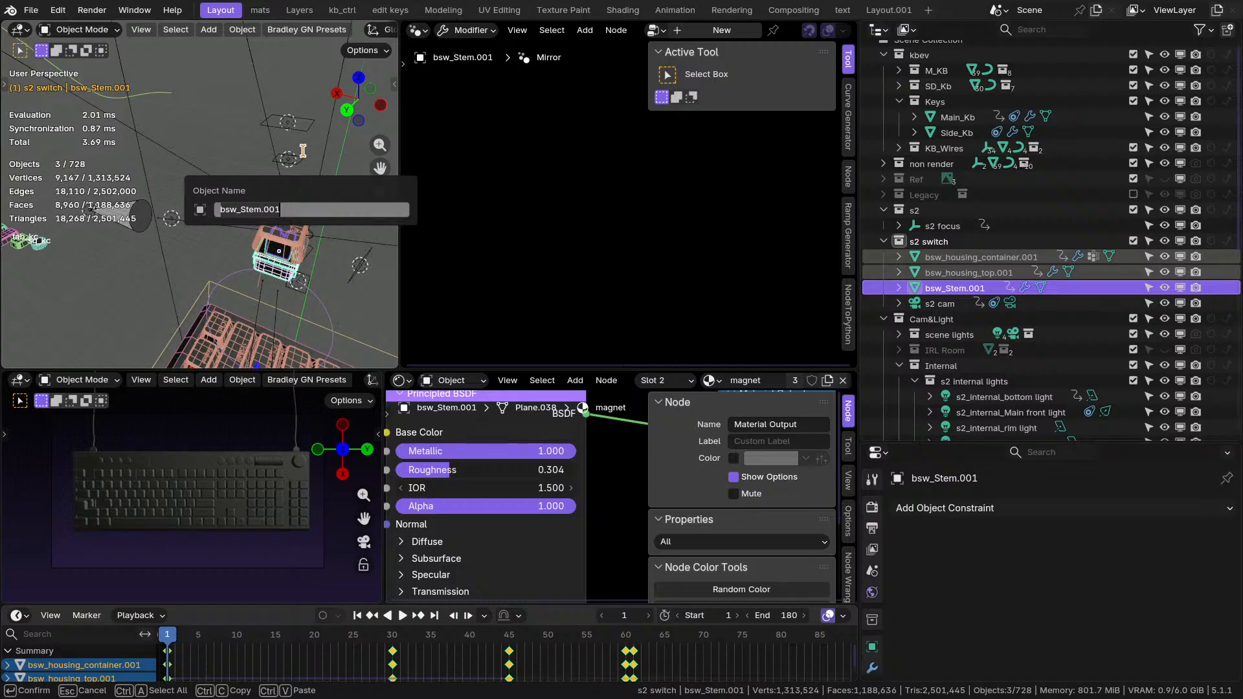
pyautogui.press('Escape')
pyautogui.hotkey('ctrl', 'F2')
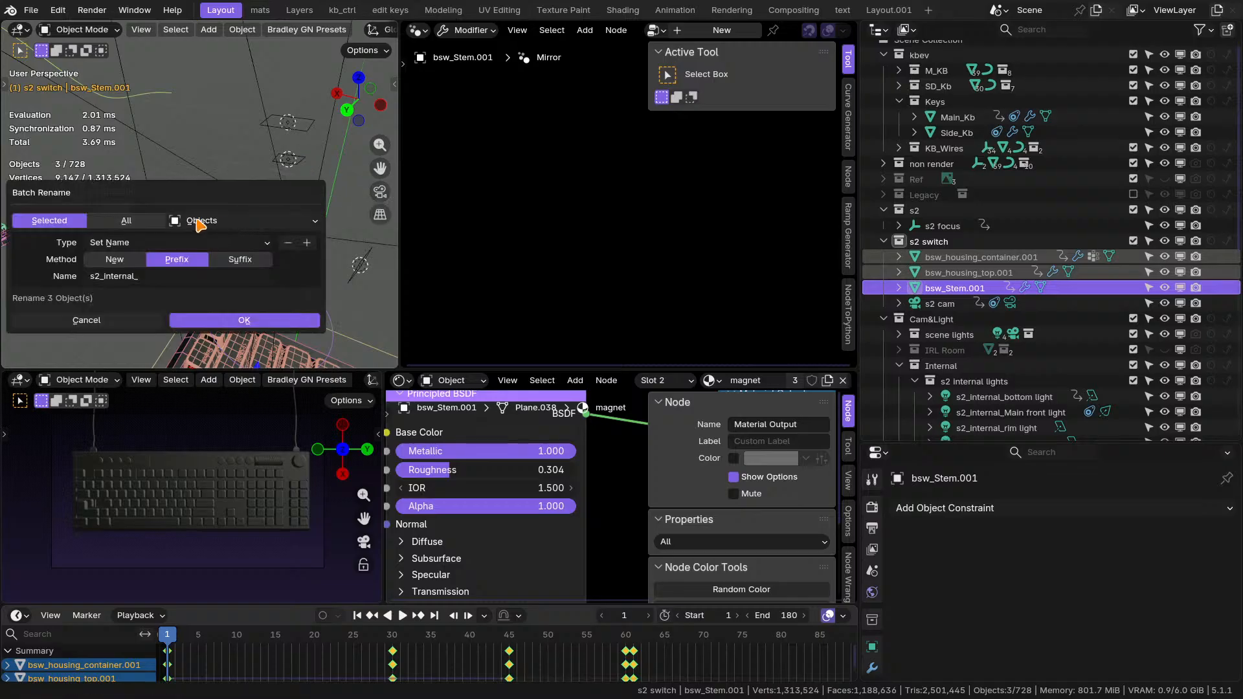
pyautogui.click(236, 244)
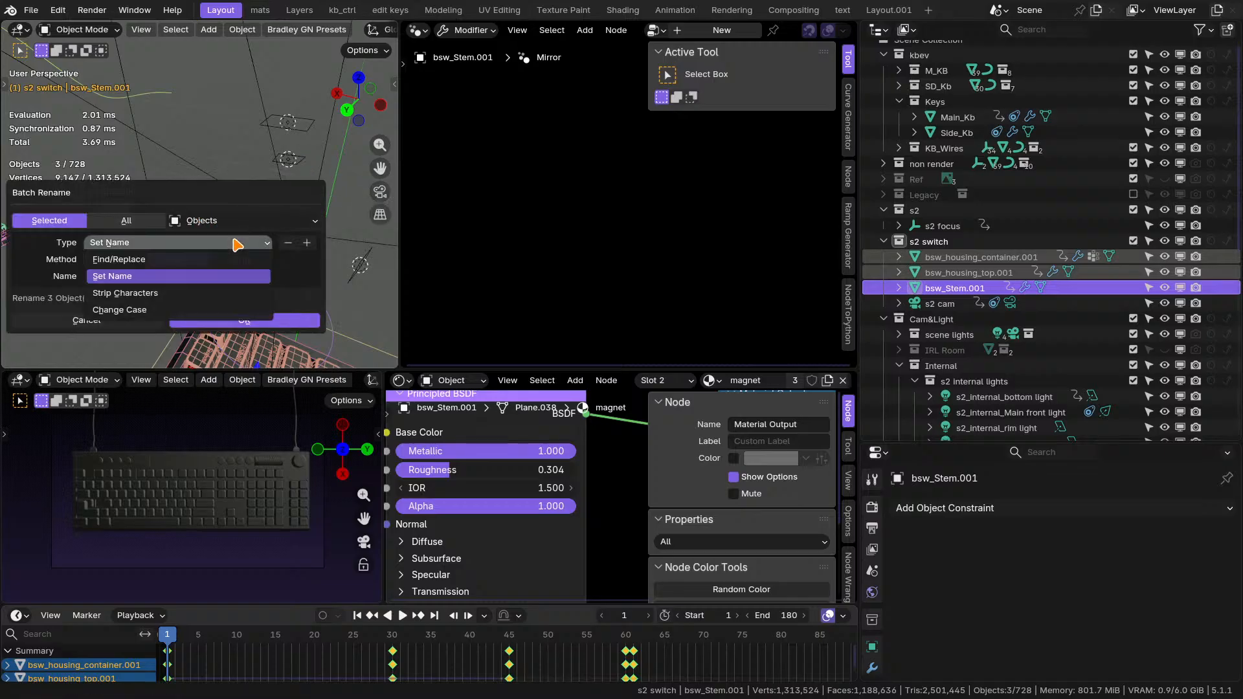
pyautogui.click(125, 261)
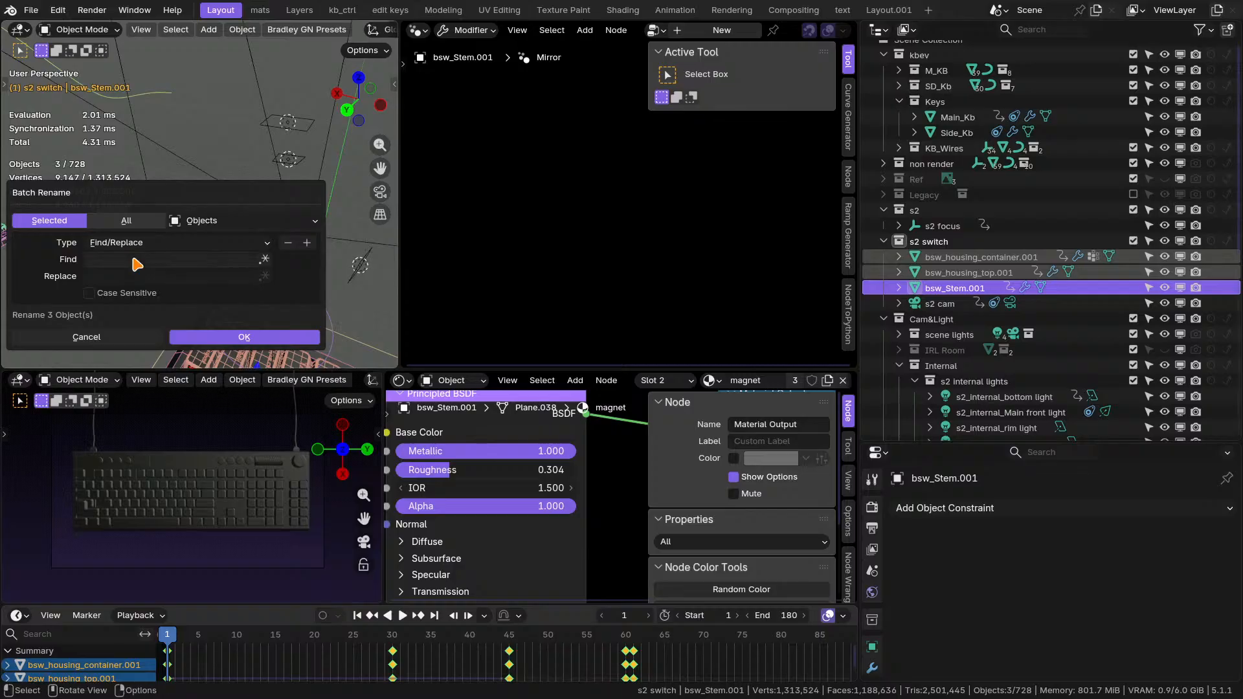
pyautogui.click(144, 243)
pyautogui.click(139, 293)
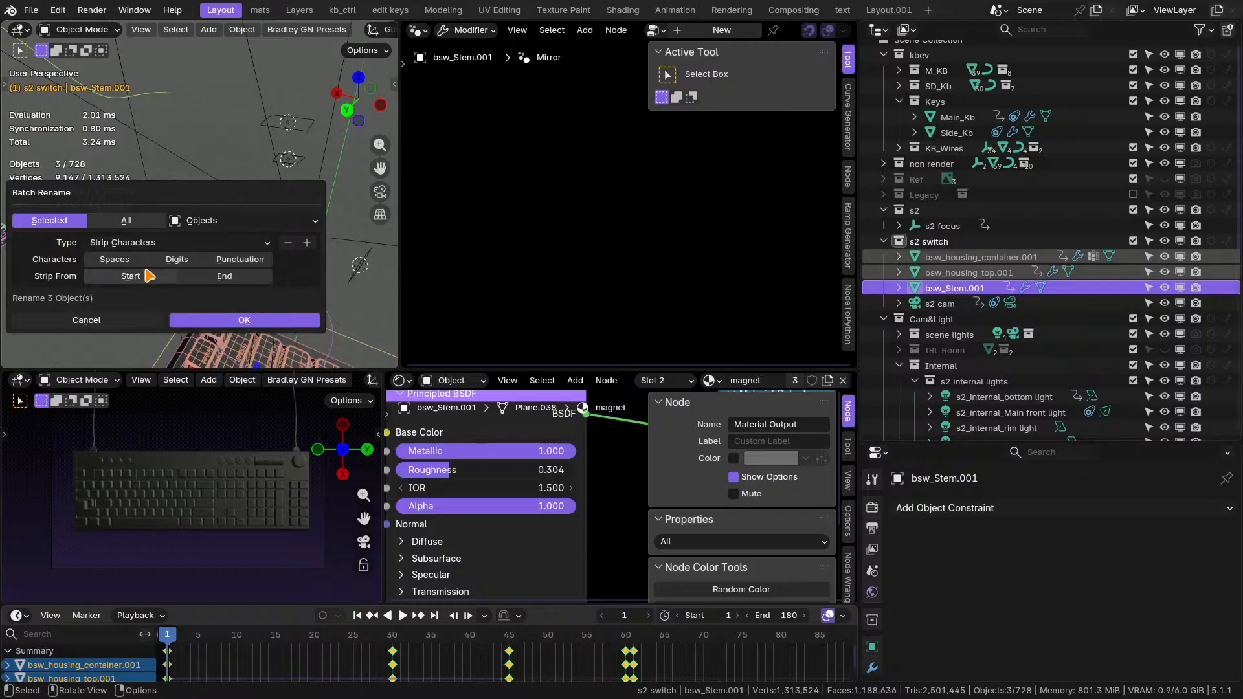
pyautogui.click(191, 262)
pyautogui.click(224, 275)
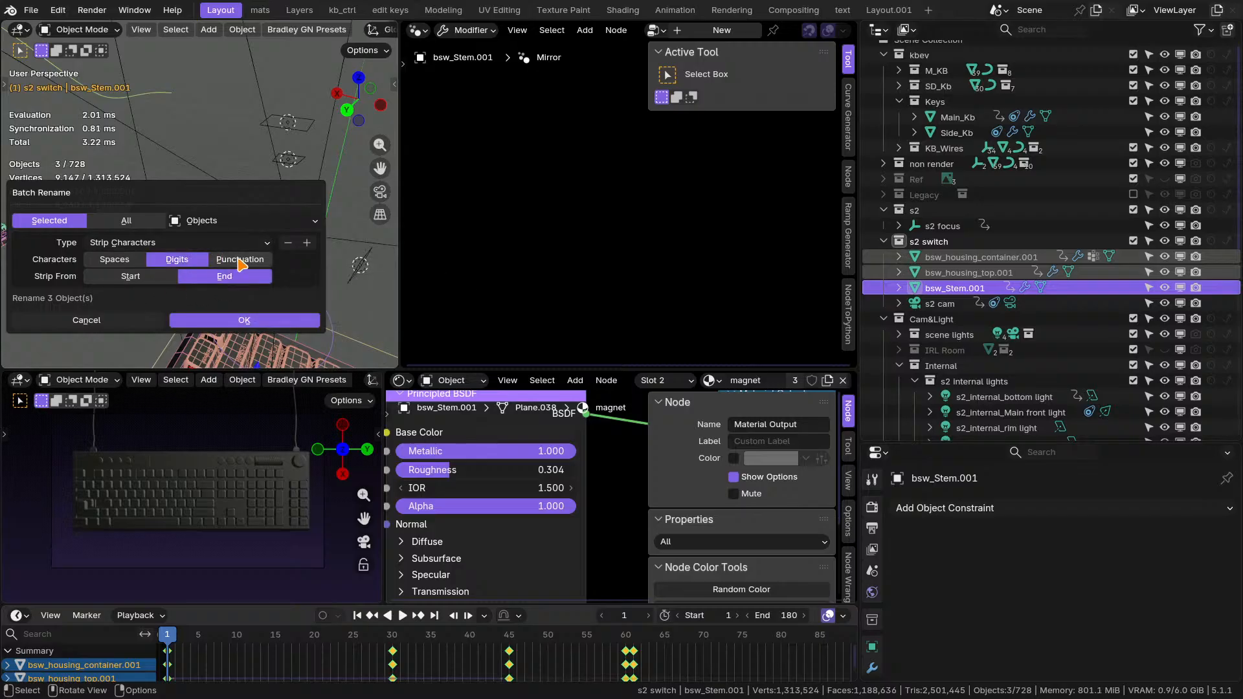
pyautogui.click(252, 320)
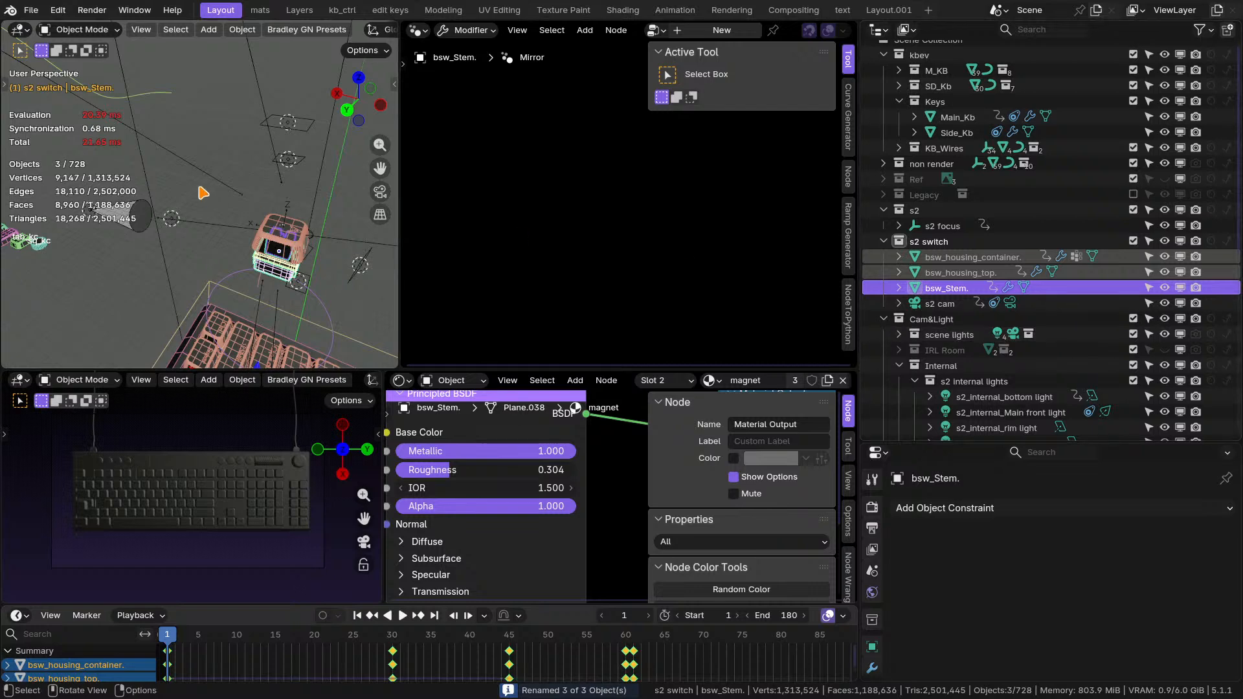
# Try adding the prefix zpan to the three selected switch part names with Batch Rename, and undo it.
pyautogui.press('F2')
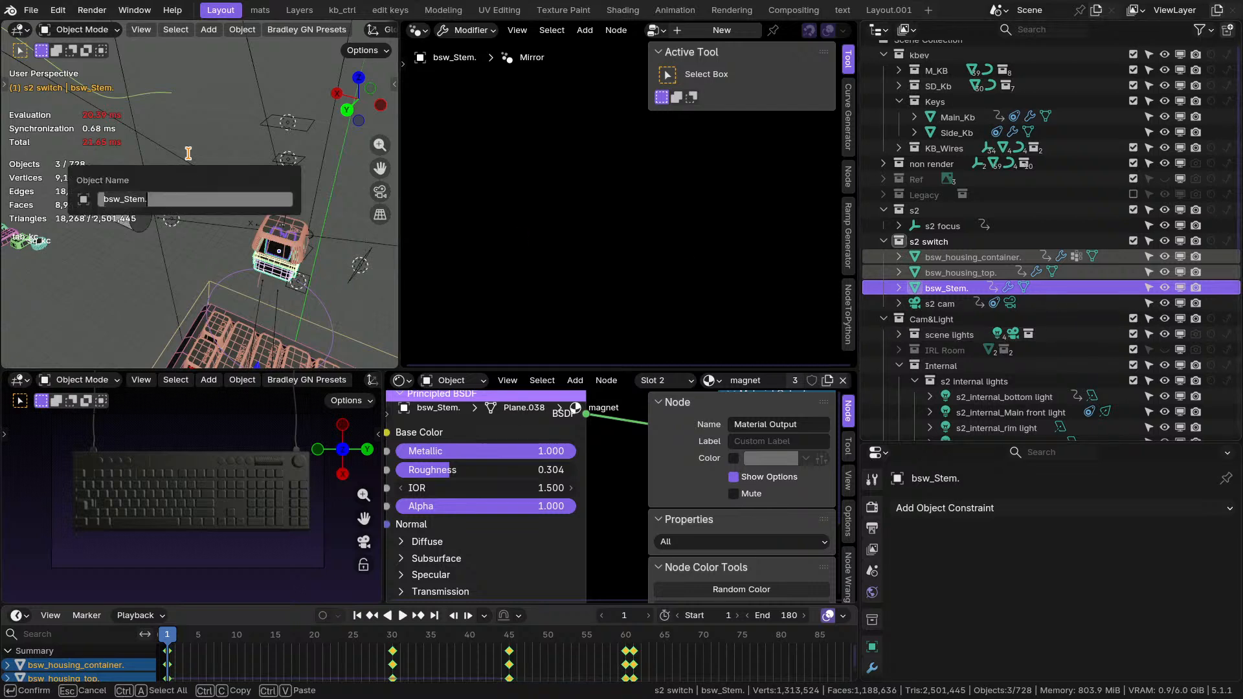
pyautogui.press('Escape')
pyautogui.press('ctrl')
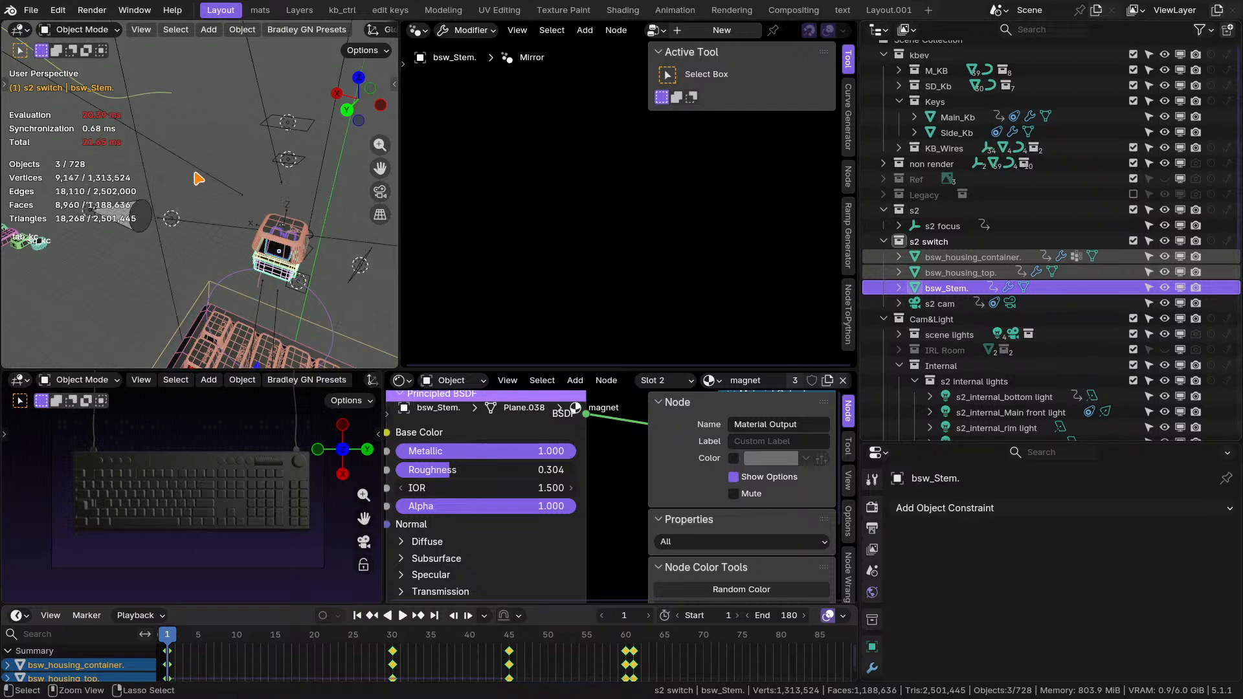
pyautogui.hotkey('ctrl', 'F2')
pyautogui.click(170, 202)
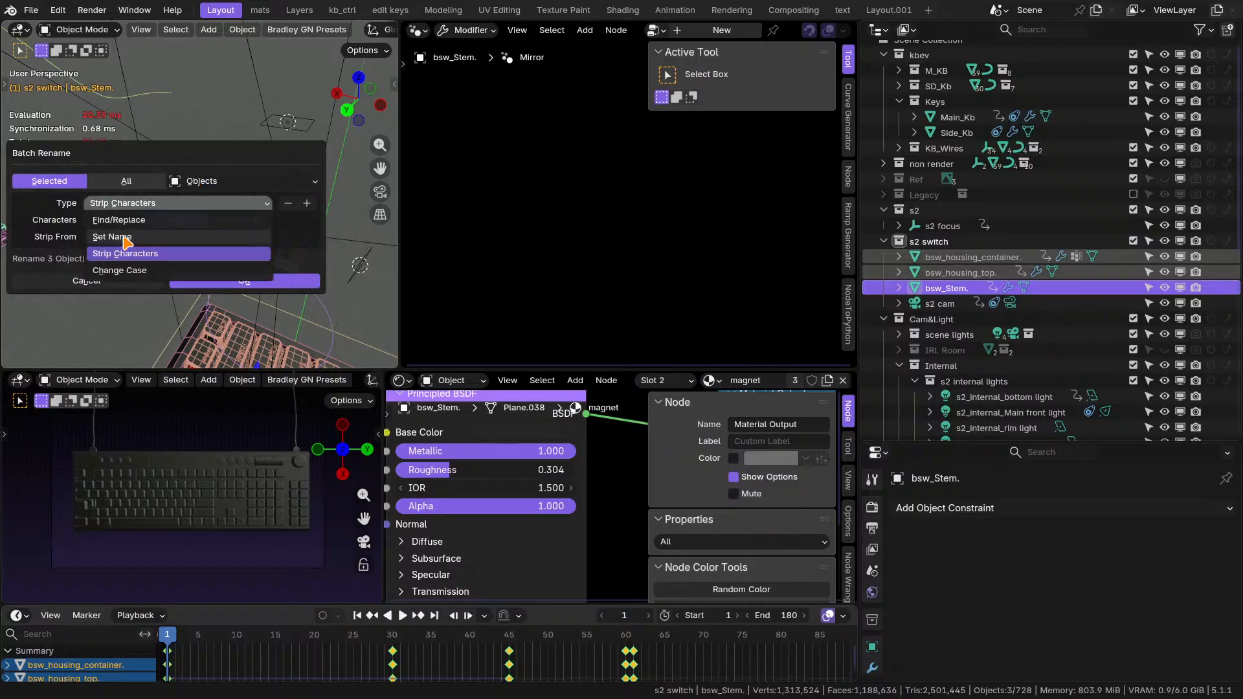
pyautogui.click(123, 237)
pyautogui.click(181, 220)
pyautogui.click(152, 235)
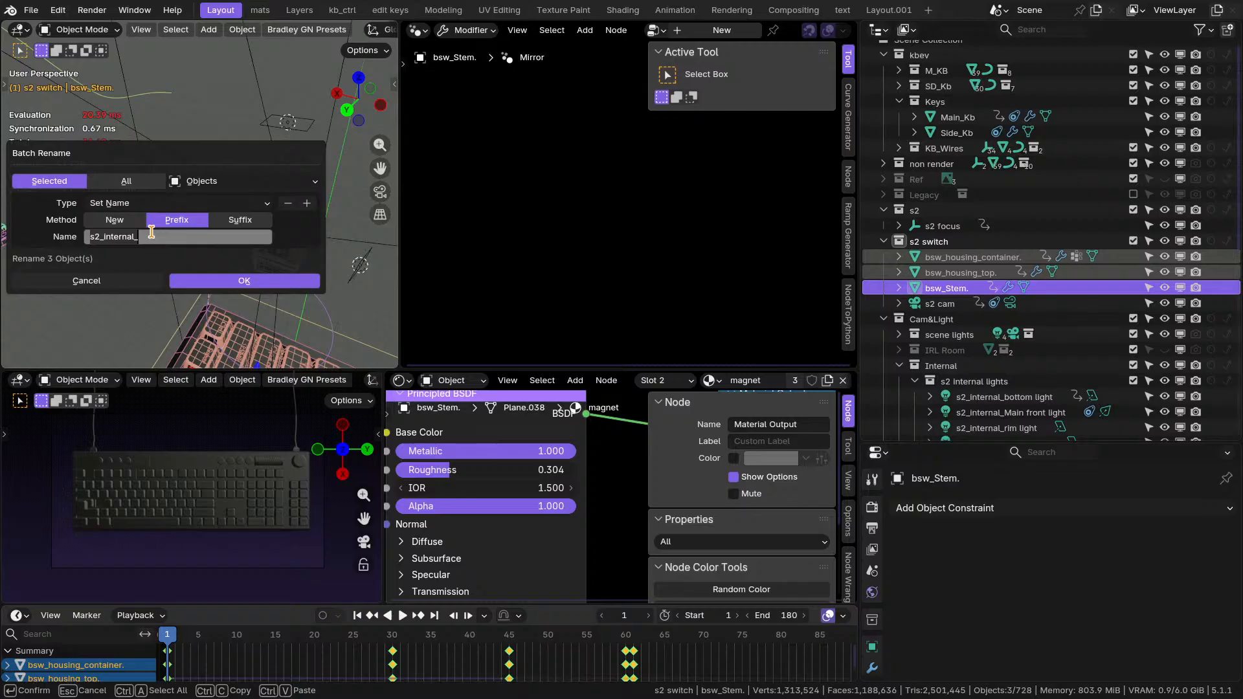
pyautogui.write('zpan')
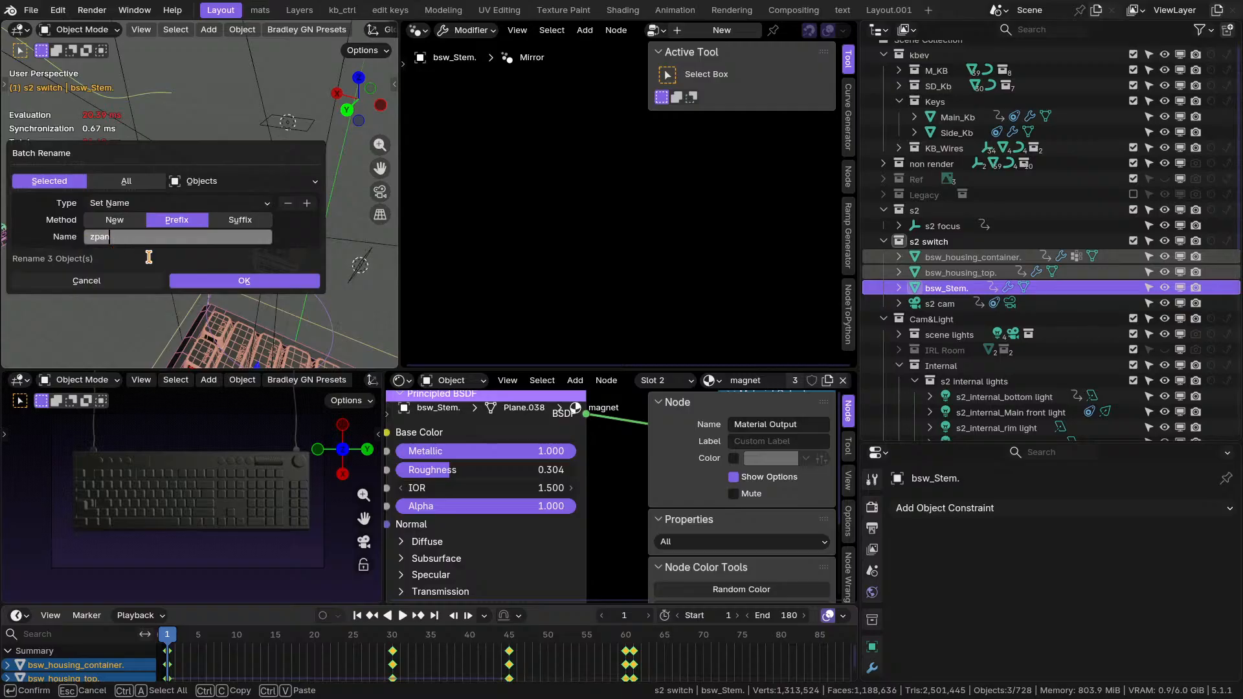
pyautogui.press('Return')
pyautogui.click(194, 280)
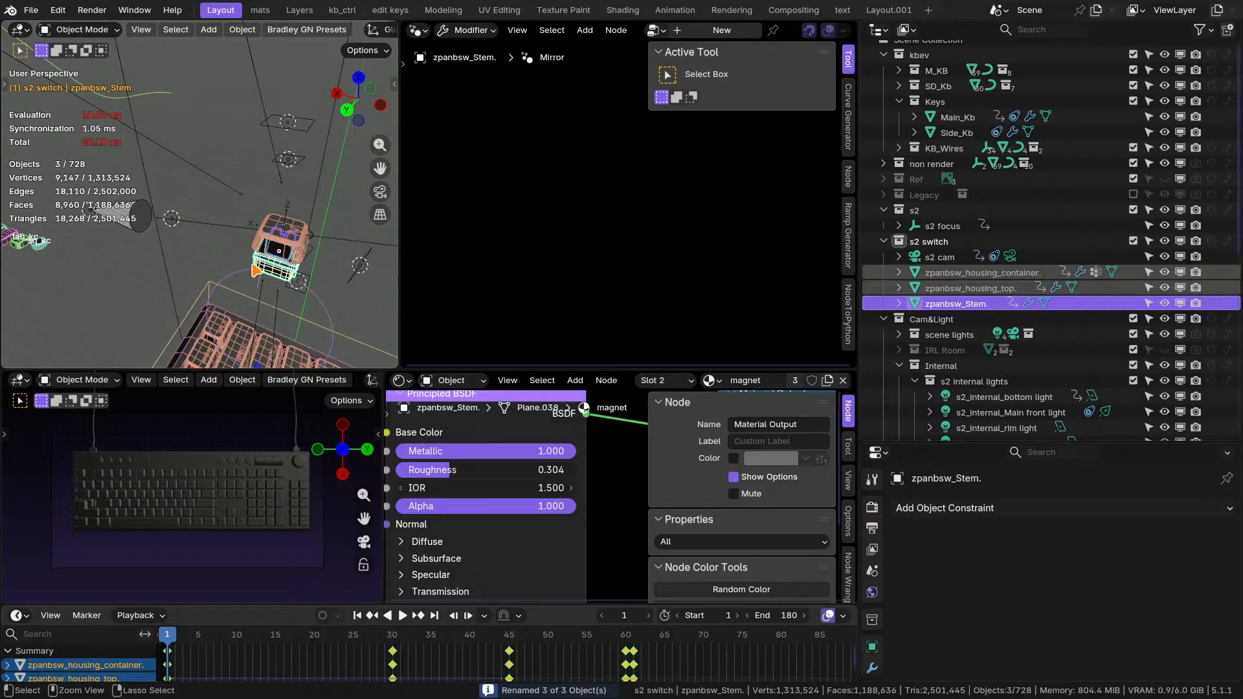
pyautogui.hotkey('ctrl', 'z')
# Batch rename the three selected switch parts by adding the suffix zpan to their names.
pyautogui.hotkey('ctrl', 'F2')
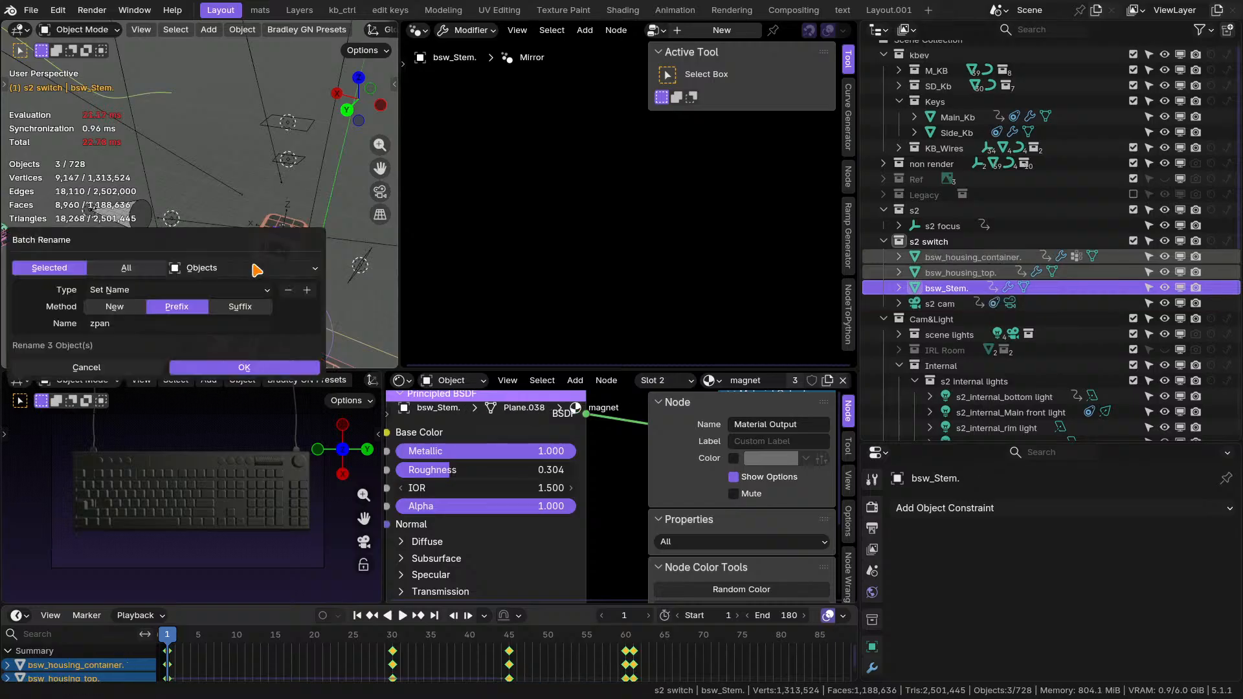
pyautogui.click(230, 307)
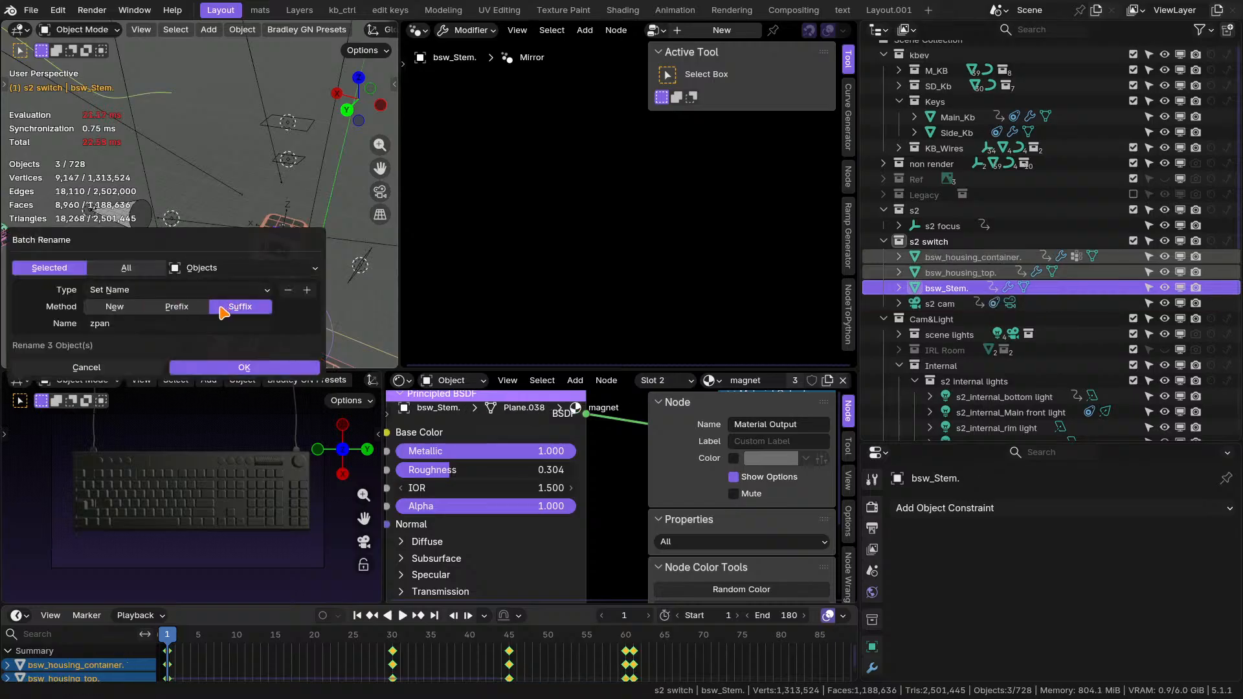
pyautogui.click(236, 369)
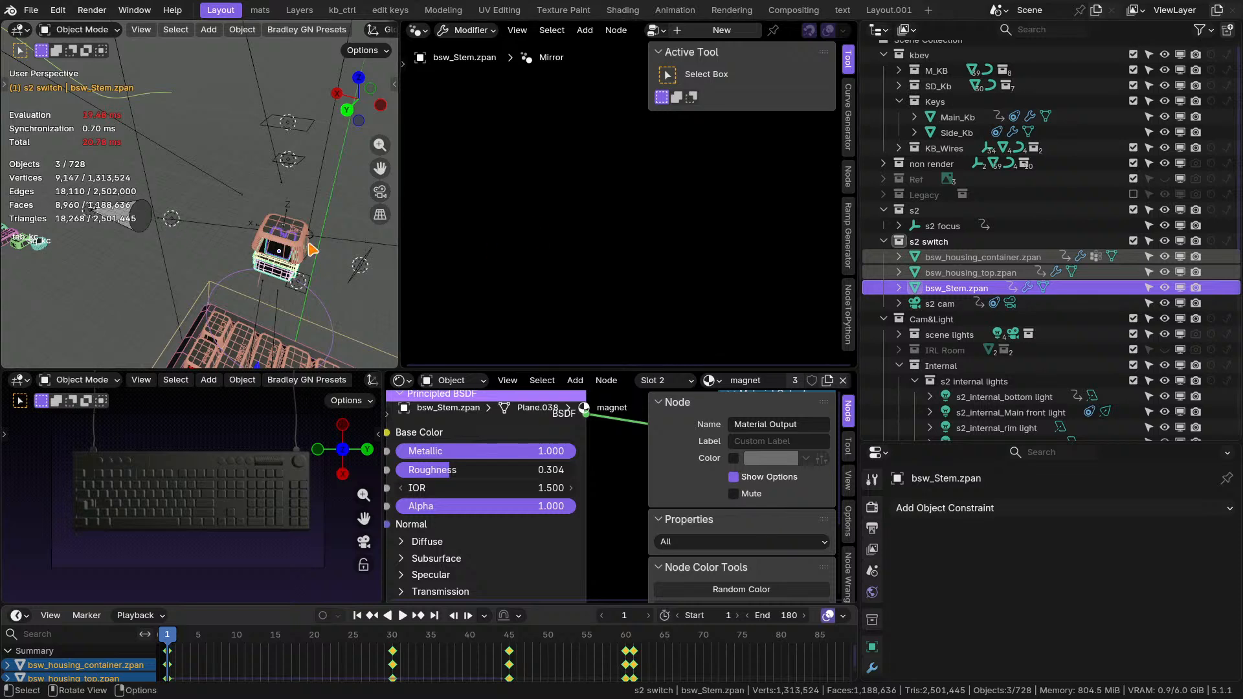
# Nest the s2 switch collection inside the s2 collection and collapse it in the scene hierarchy.
pyautogui.moveTo(312, 250); pyautogui.dragTo(282, 247, button='middle')
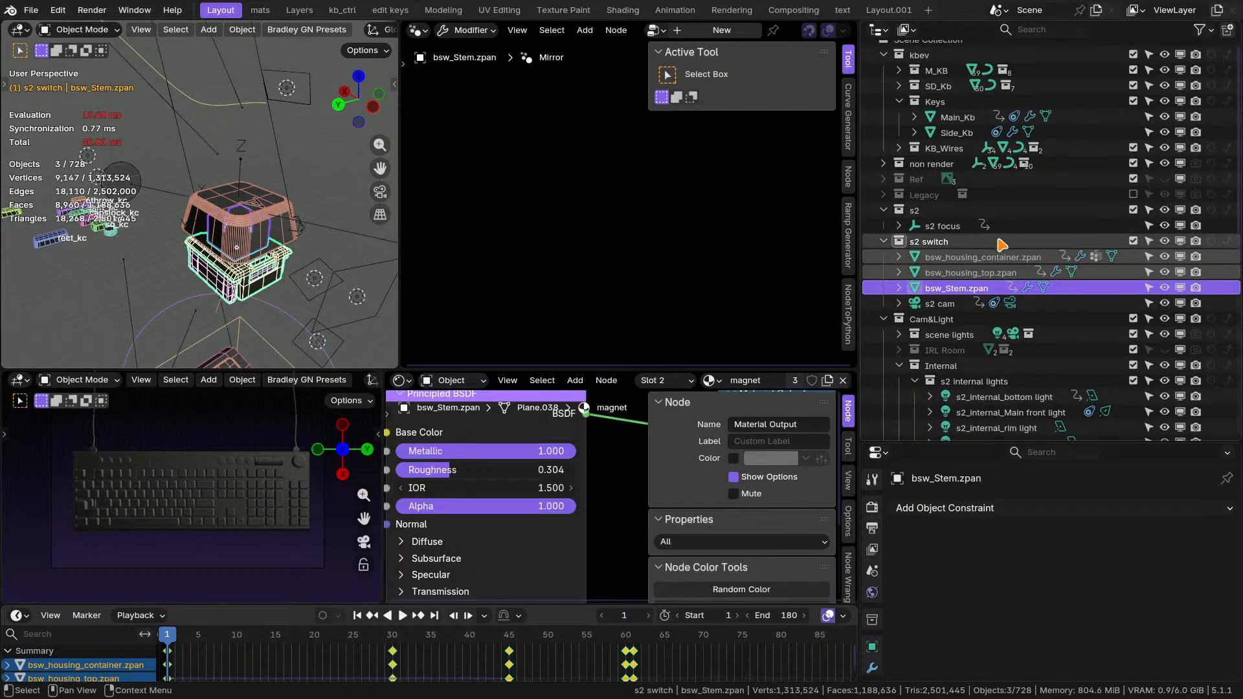
pyautogui.click(942, 242)
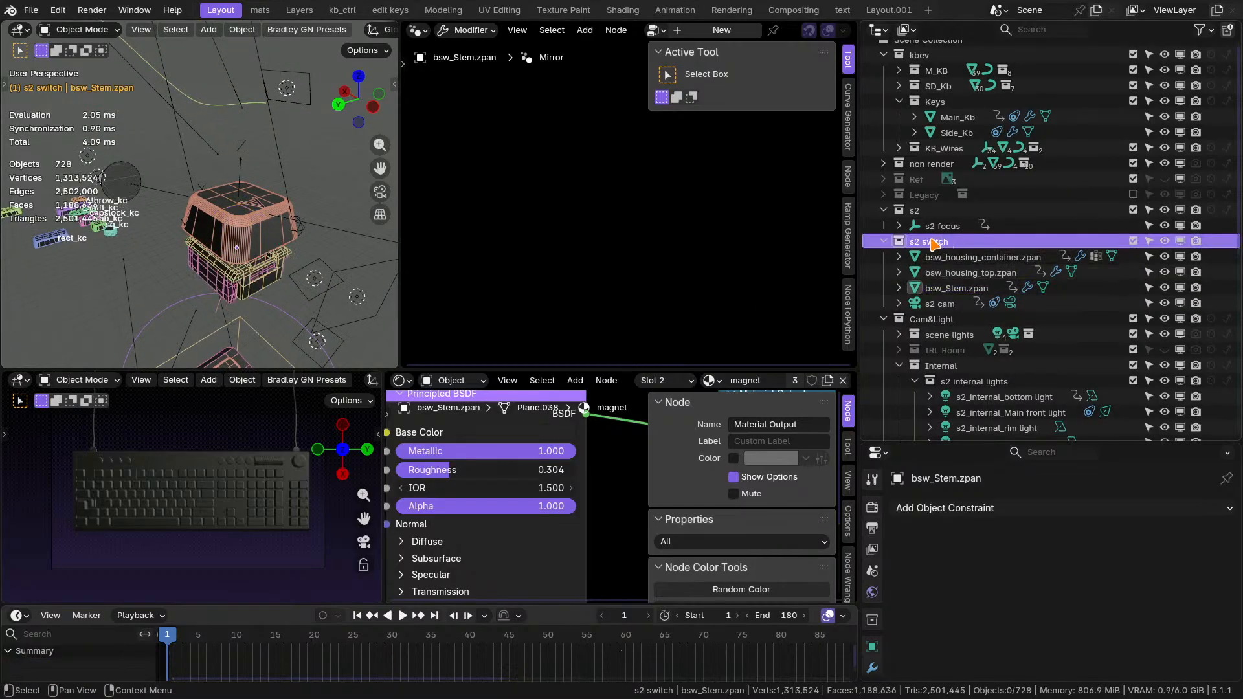
pyautogui.moveTo(941, 242); pyautogui.dragTo(939, 230)
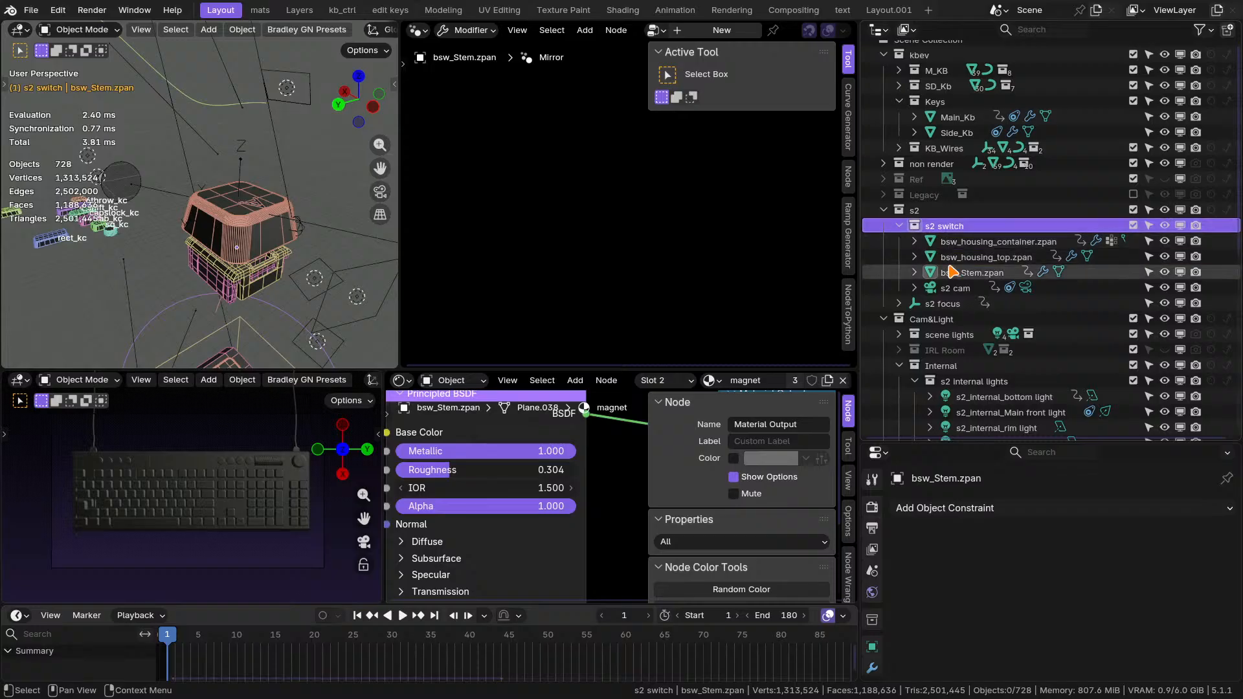
pyautogui.click(900, 226)
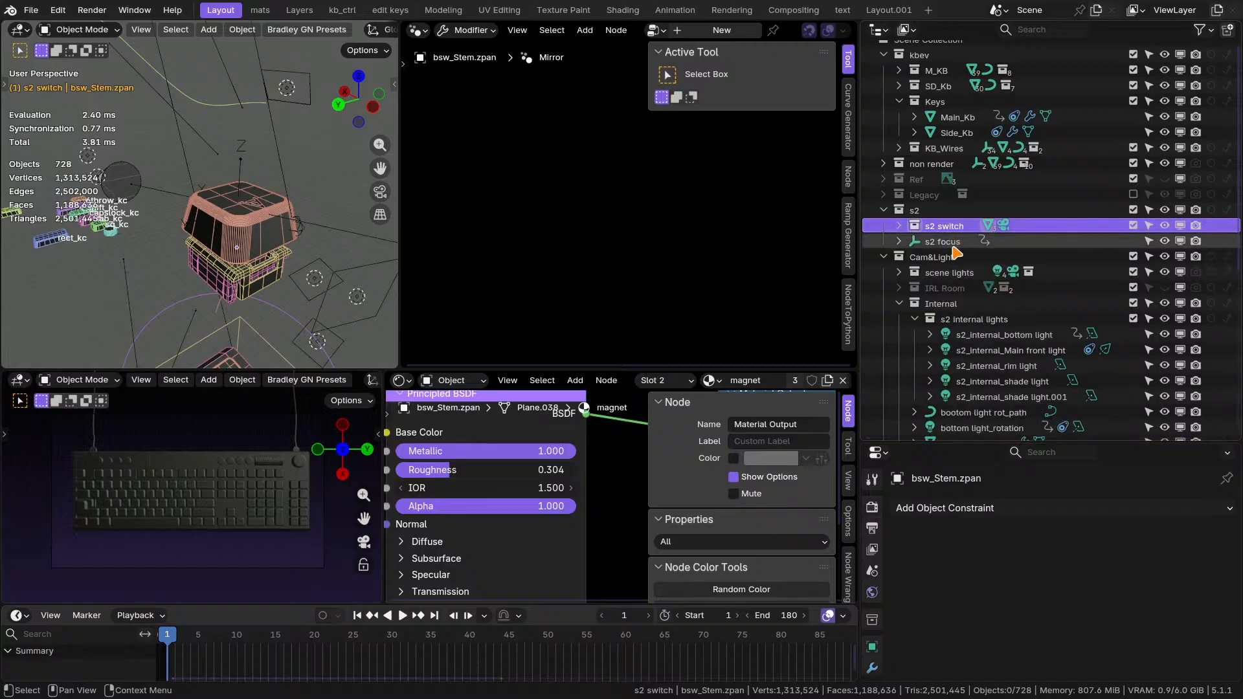
# Try to move the s2 collection into the Cam&Light collection.
pyautogui.scroll(-2, 939, 207)
pyautogui.click(927, 151)
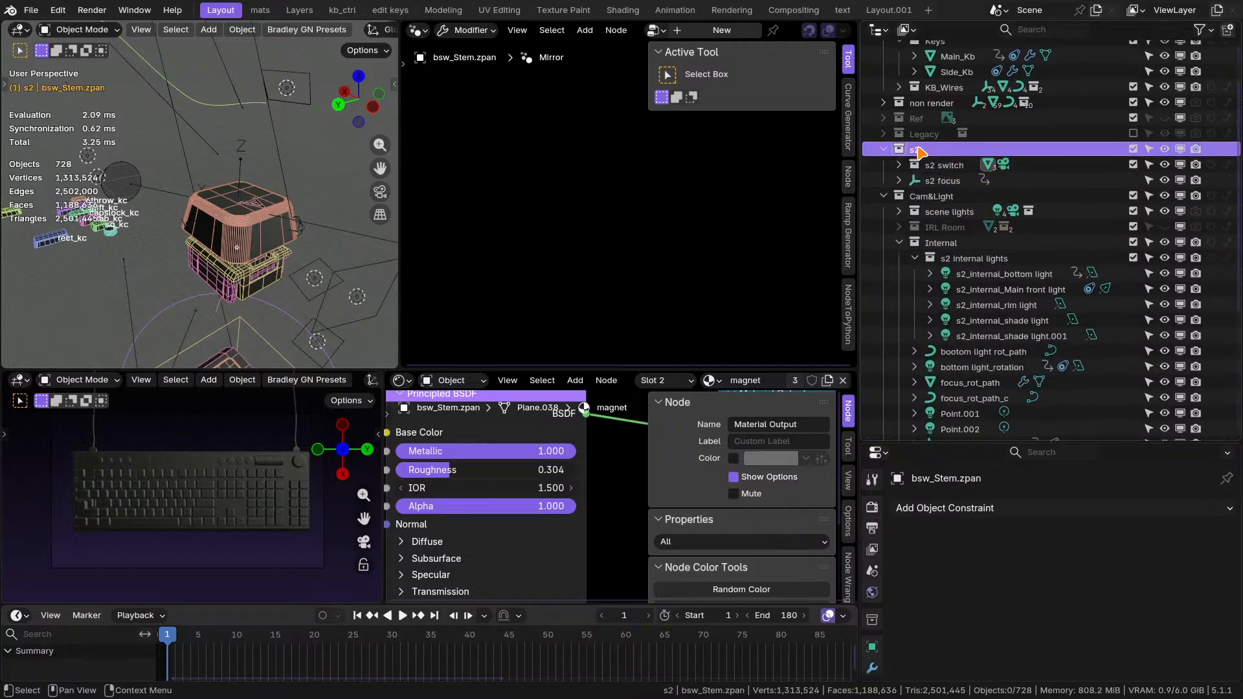
pyautogui.moveTo(918, 151); pyautogui.dragTo(936, 200)
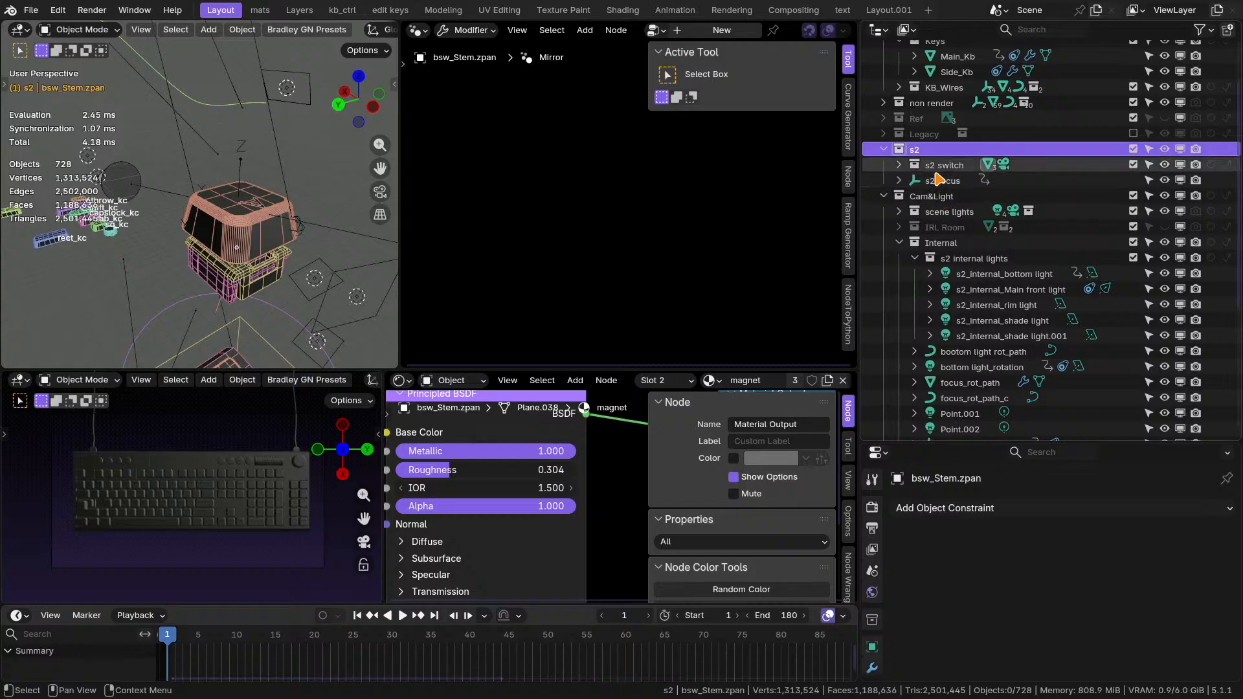
# Examine the s2 cam camera in the s2 switch collection, checking its placement, Track To constraint and timeline keyframes.
pyautogui.click(902, 166)
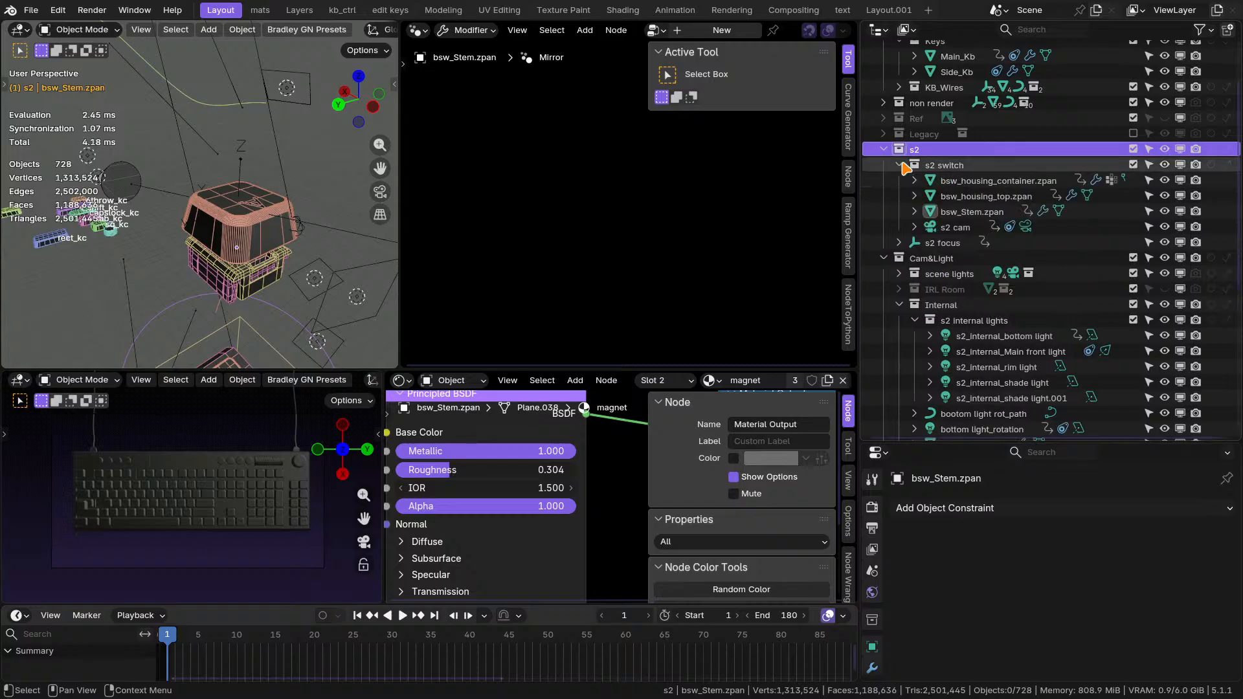
pyautogui.click(955, 227)
pyautogui.press('KP_Decimal')
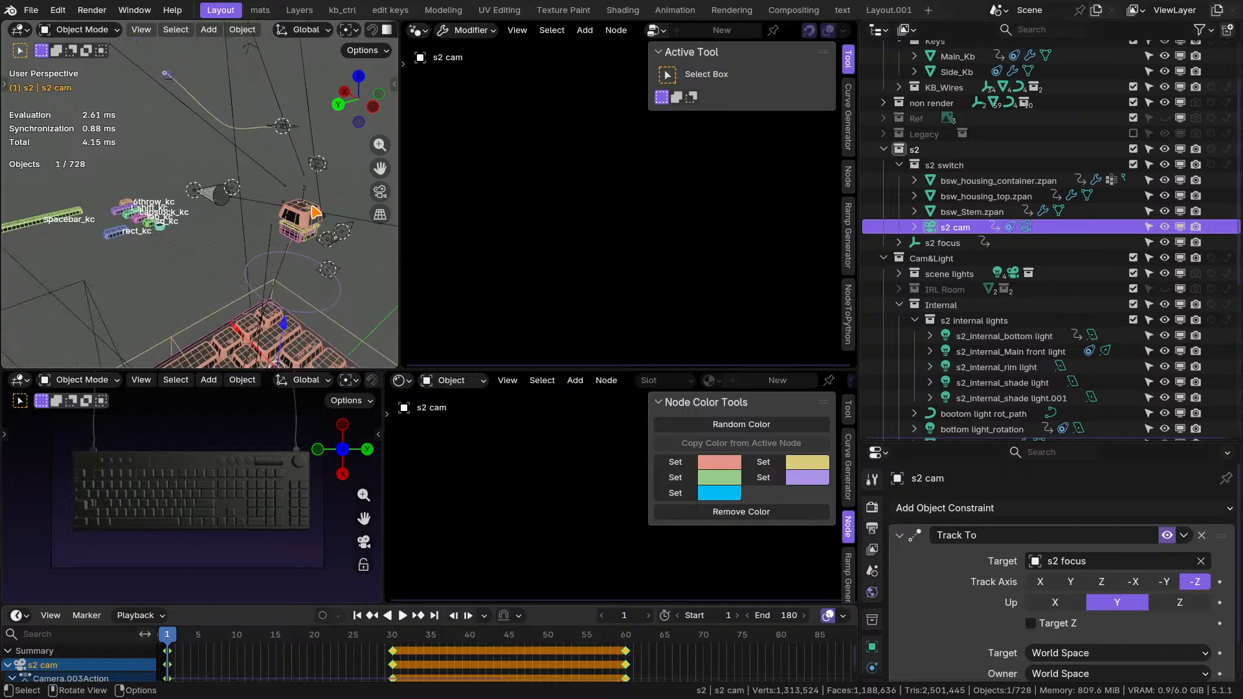
pyautogui.moveTo(315, 212)
pyautogui.mouseDown(button='middle')
pyautogui.moveTo(289, 191)
pyautogui.moveTo(330, 217)
pyautogui.mouseUp(button='middle')
pyautogui.scroll(5, 186, 111)
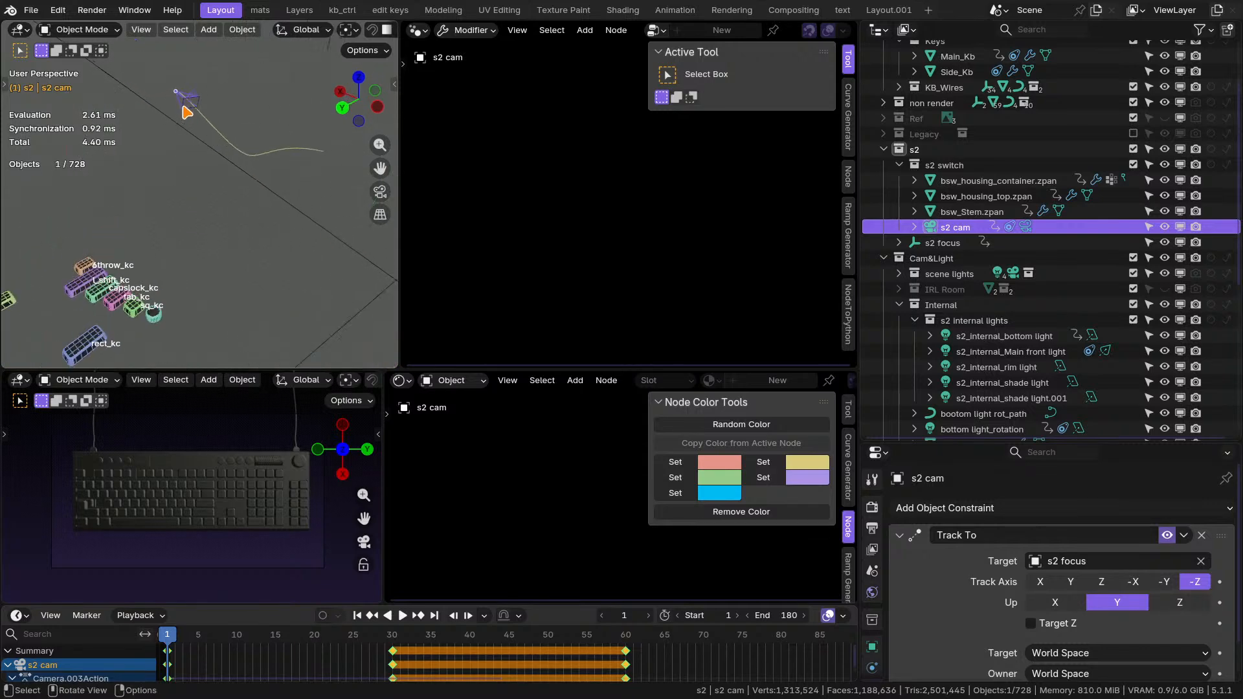
pyautogui.scroll(3, 187, 110)
pyautogui.keyDown('shift'); pyautogui.moveTo(194, 106); pyautogui.dragTo(278, 195, button='middle'); pyautogui.keyUp('shift')
pyautogui.keyDown('shift'); pyautogui.moveTo(278, 194); pyautogui.dragTo(198, 203, button='middle'); pyautogui.keyUp('shift')
pyautogui.moveTo(540, 606); pyautogui.dragTo(540, 546)
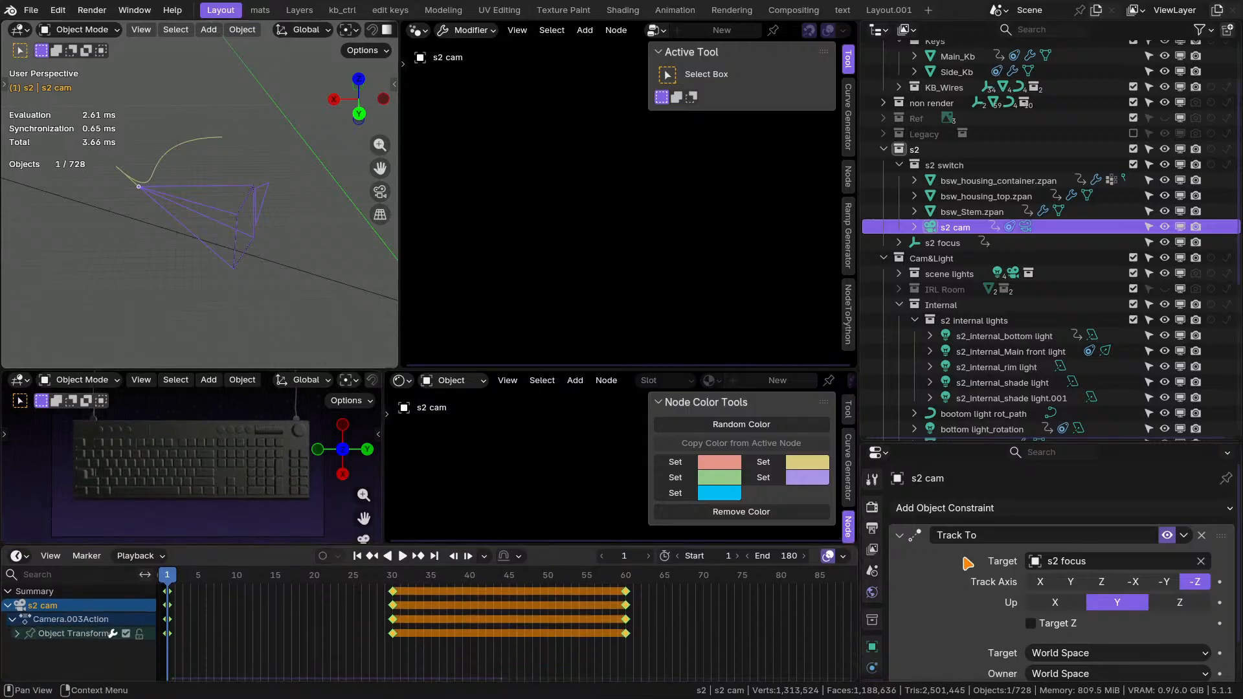
pyautogui.scroll(-2, 200, 225)
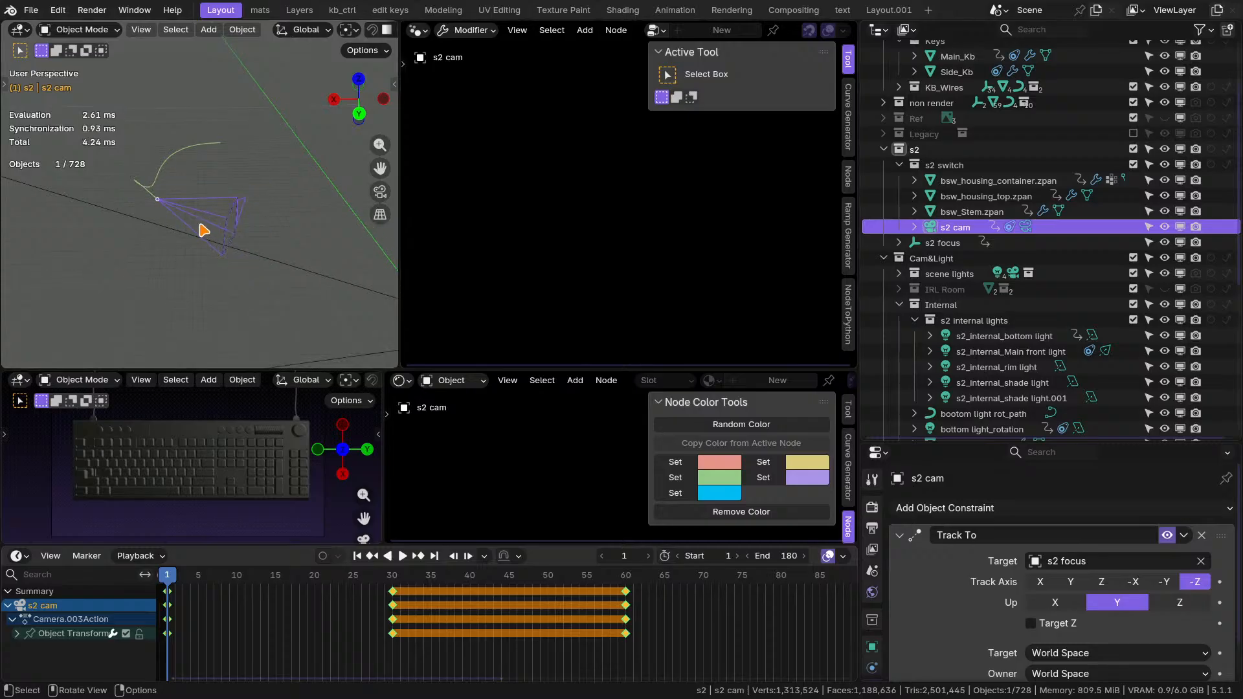
pyautogui.moveTo(203, 230); pyautogui.dragTo(236, 222, button='middle')
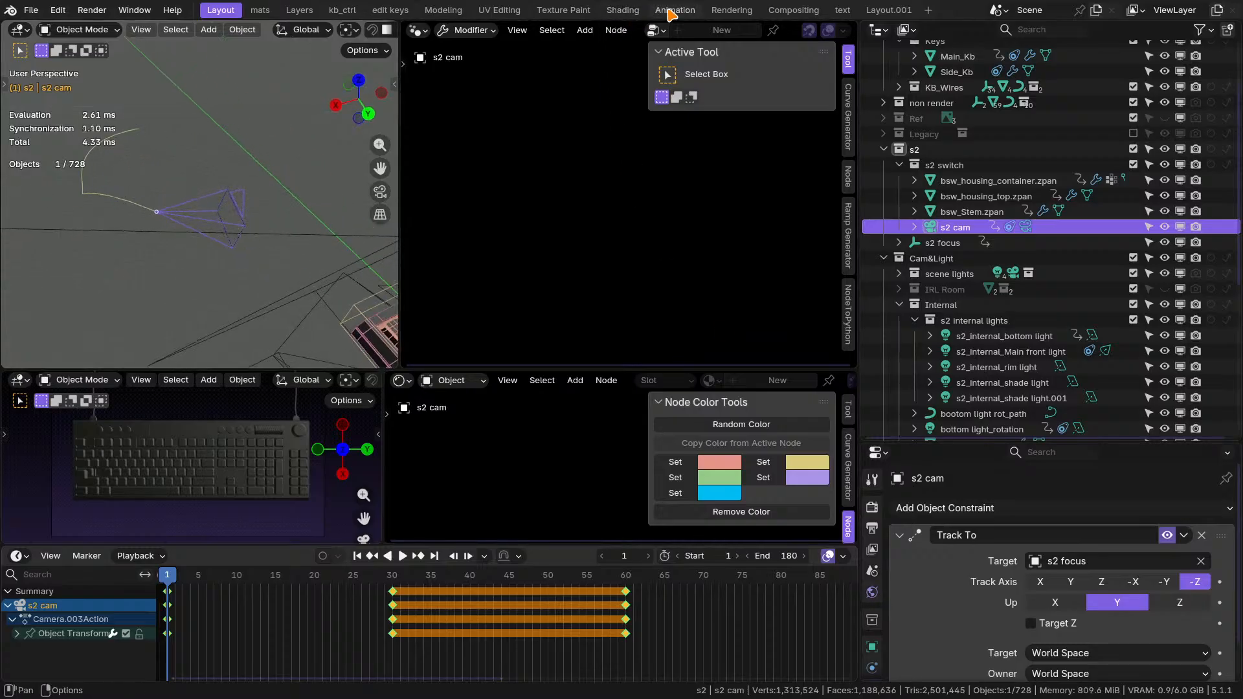
# Open the Animation workspace and examine the s2 cam's location curves over the first frames in the Graph Editor.
pyautogui.click(674, 10)
pyautogui.scroll(-5, 605, 207)
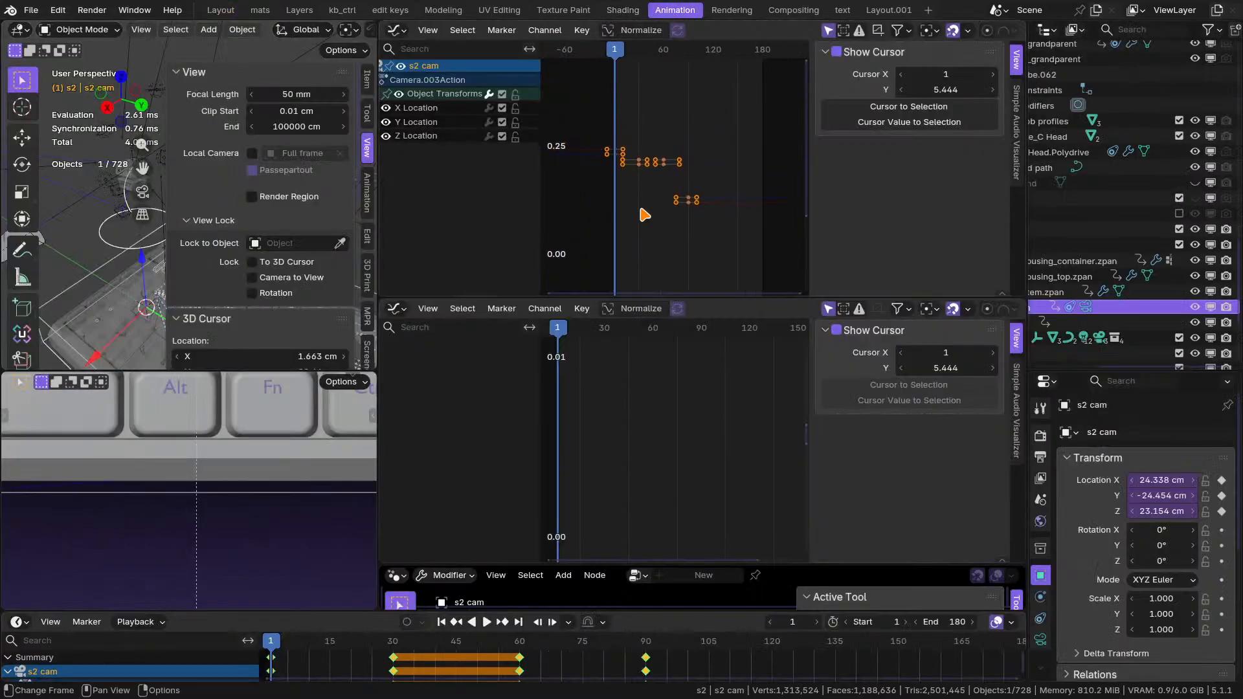
pyautogui.scroll(4, 633, 170)
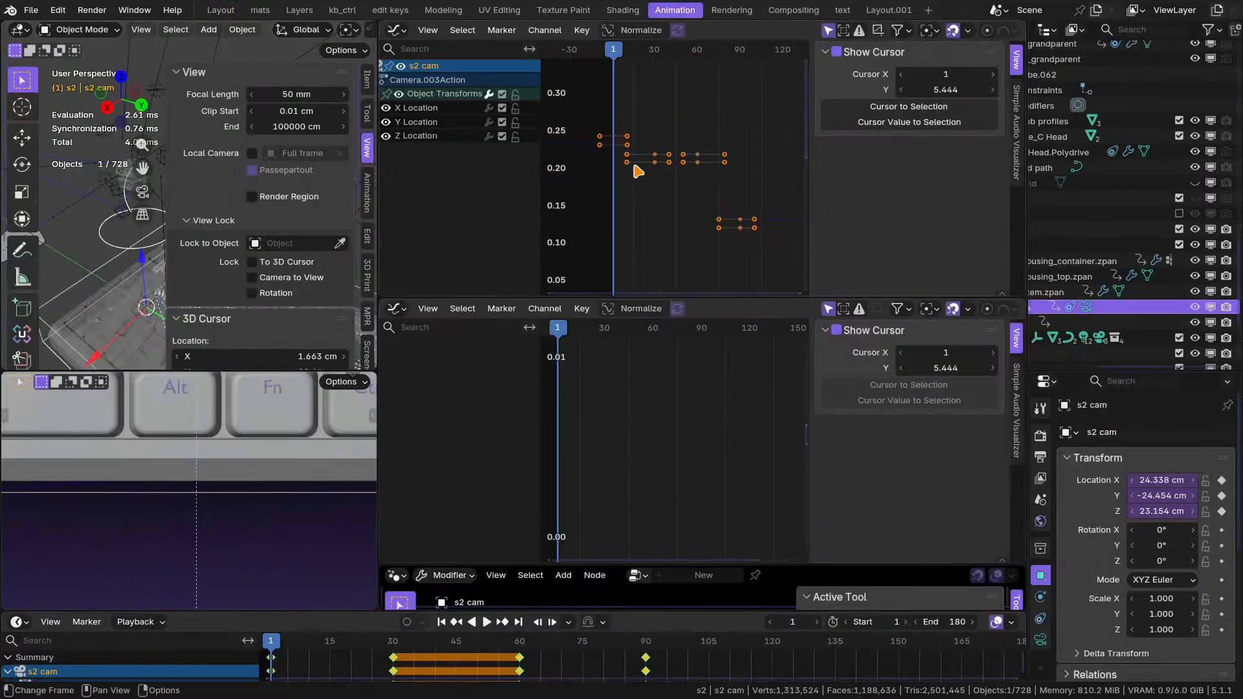
pyautogui.click(428, 110)
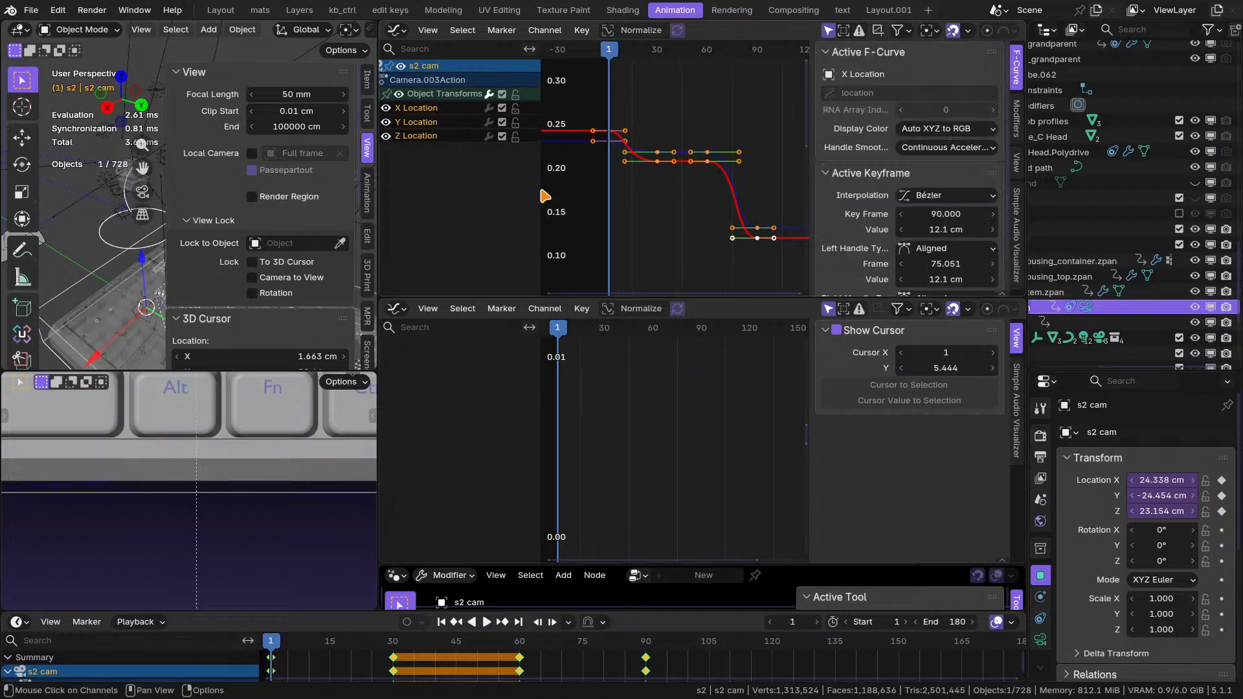
pyautogui.press('Home')
pyautogui.scroll(6, 620, 169)
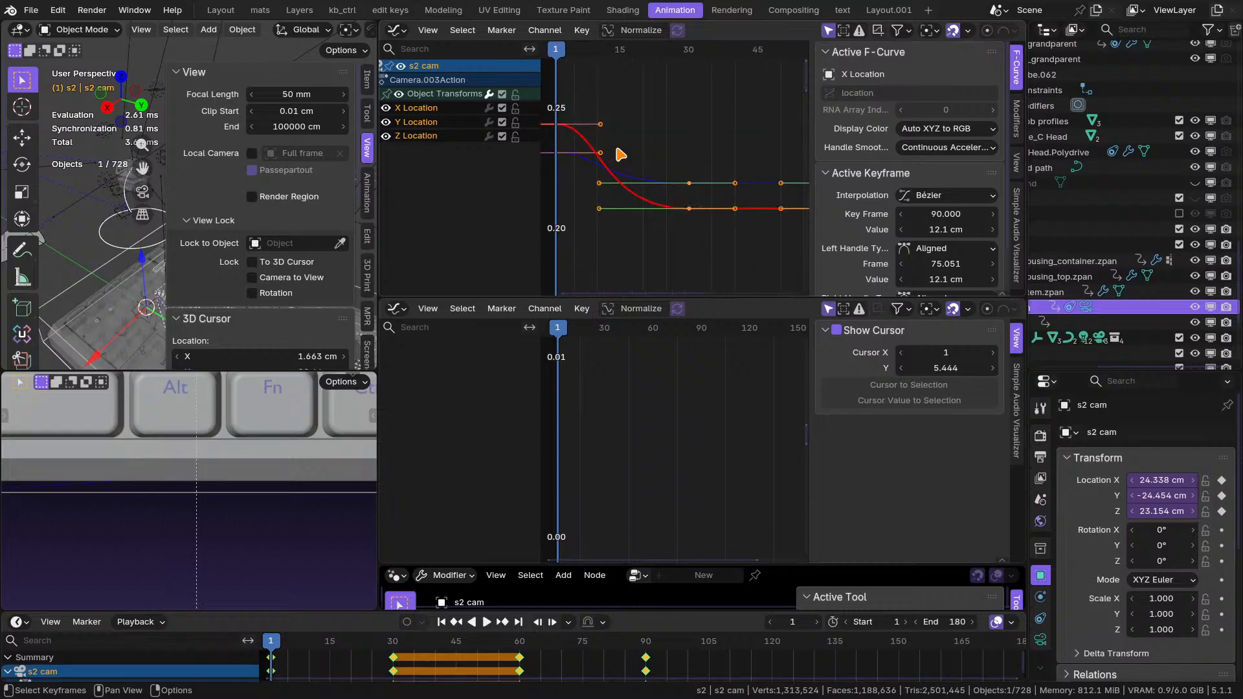
# Examine the s2 cam's location curves between frames 60 and 90 and over the whole move, and return to the Layout workspace.
pyautogui.scroll(-4, 621, 154)
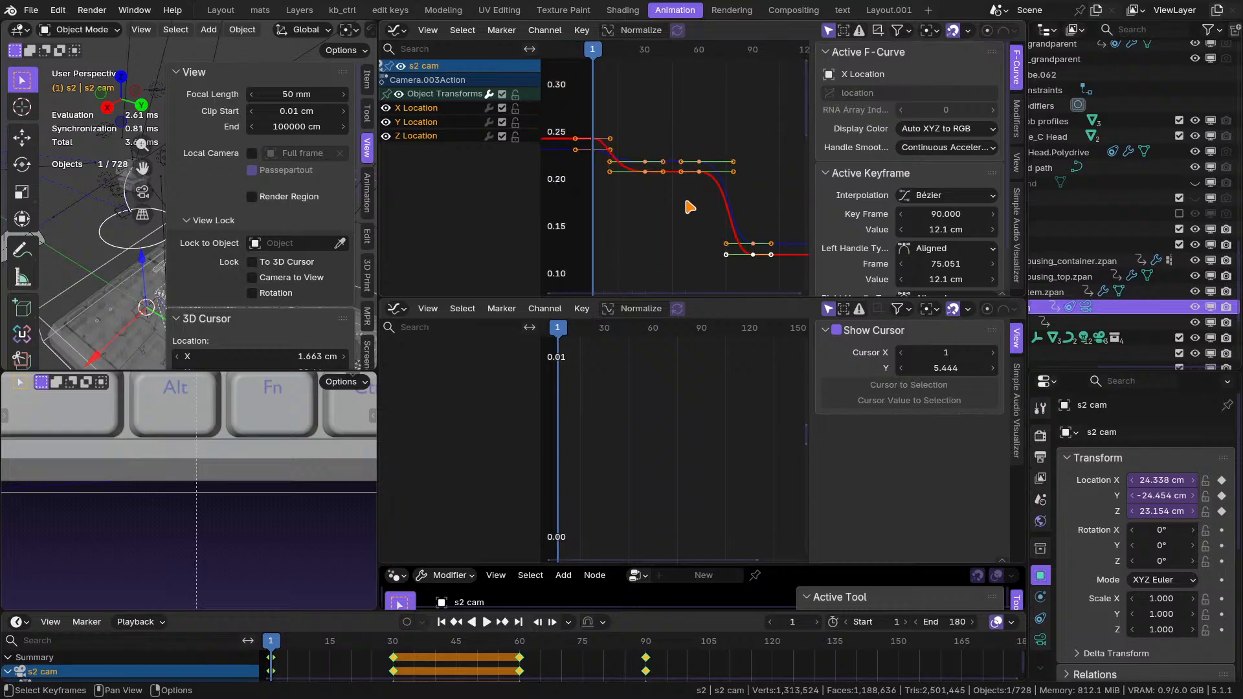
pyautogui.scroll(3, 739, 240)
pyautogui.moveTo(739, 240); pyautogui.dragTo(655, 239, button='middle')
pyautogui.scroll(5, 655, 240)
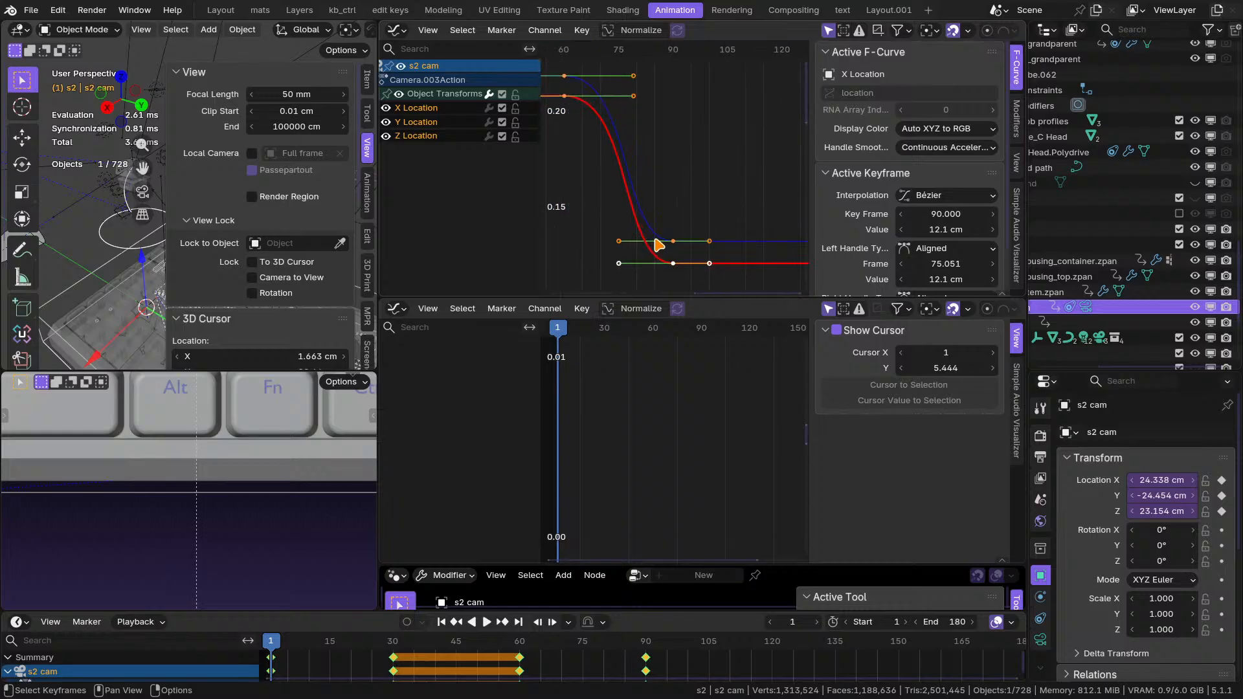
pyautogui.scroll(2, 658, 245)
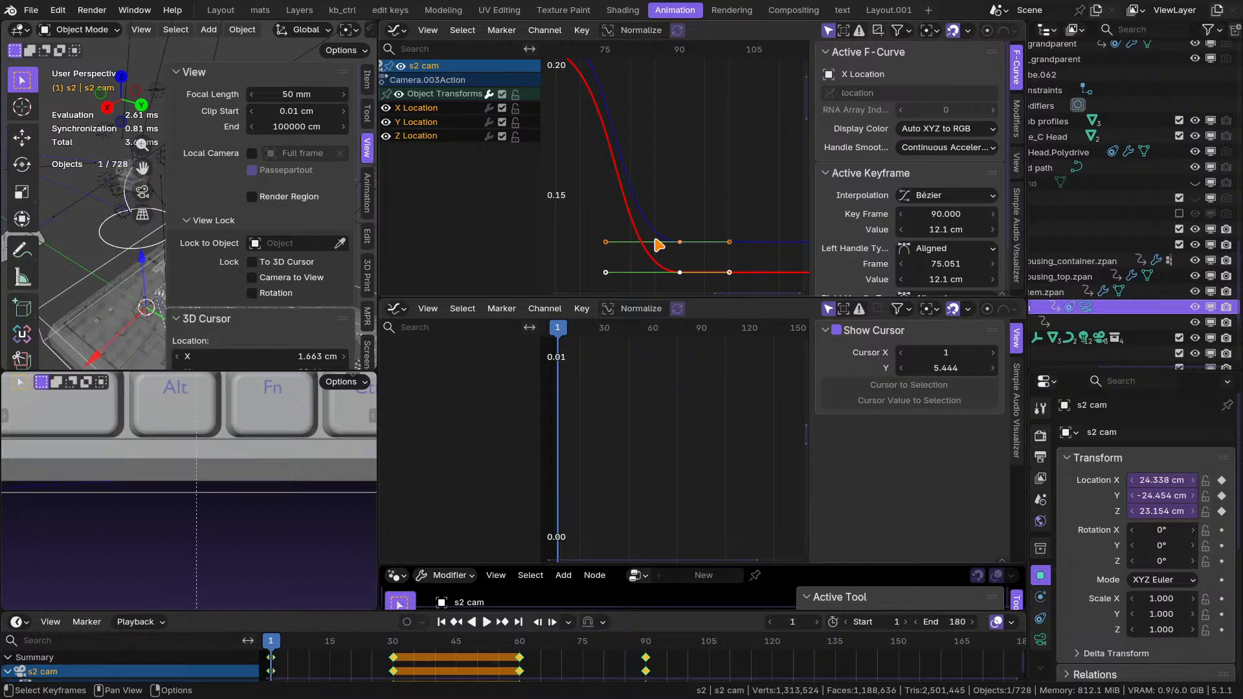
pyautogui.scroll(-7, 666, 183)
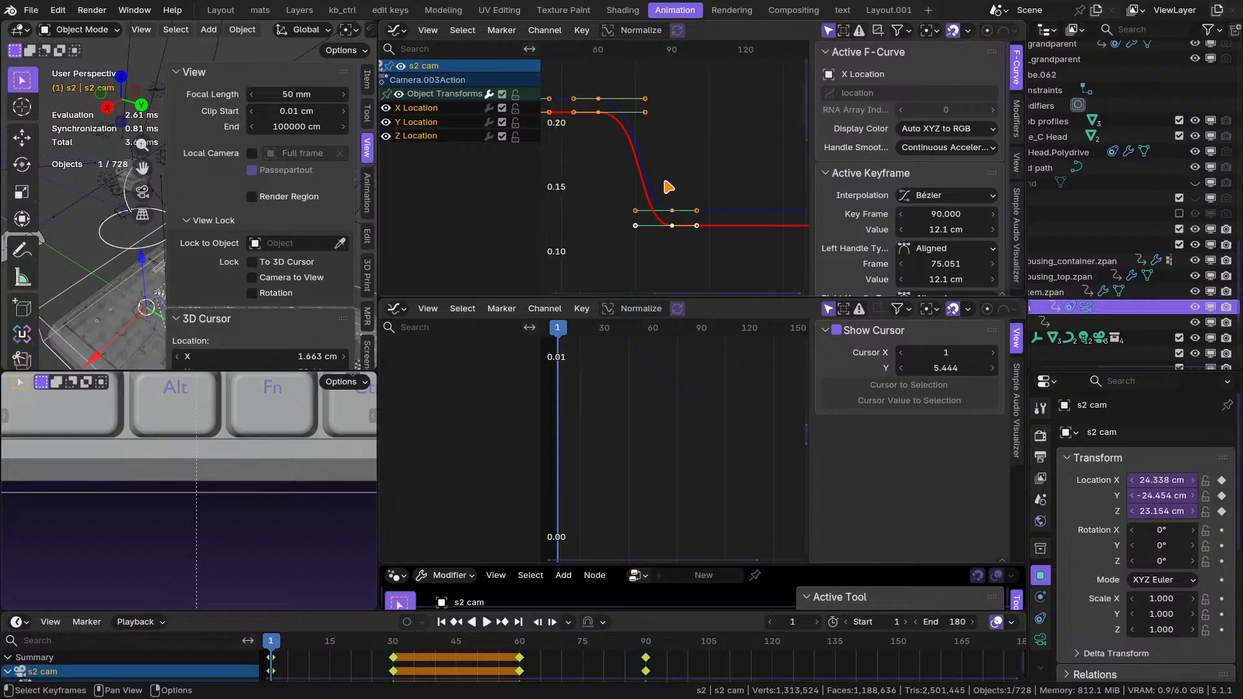
pyautogui.moveTo(667, 188); pyautogui.dragTo(740, 235, button='middle')
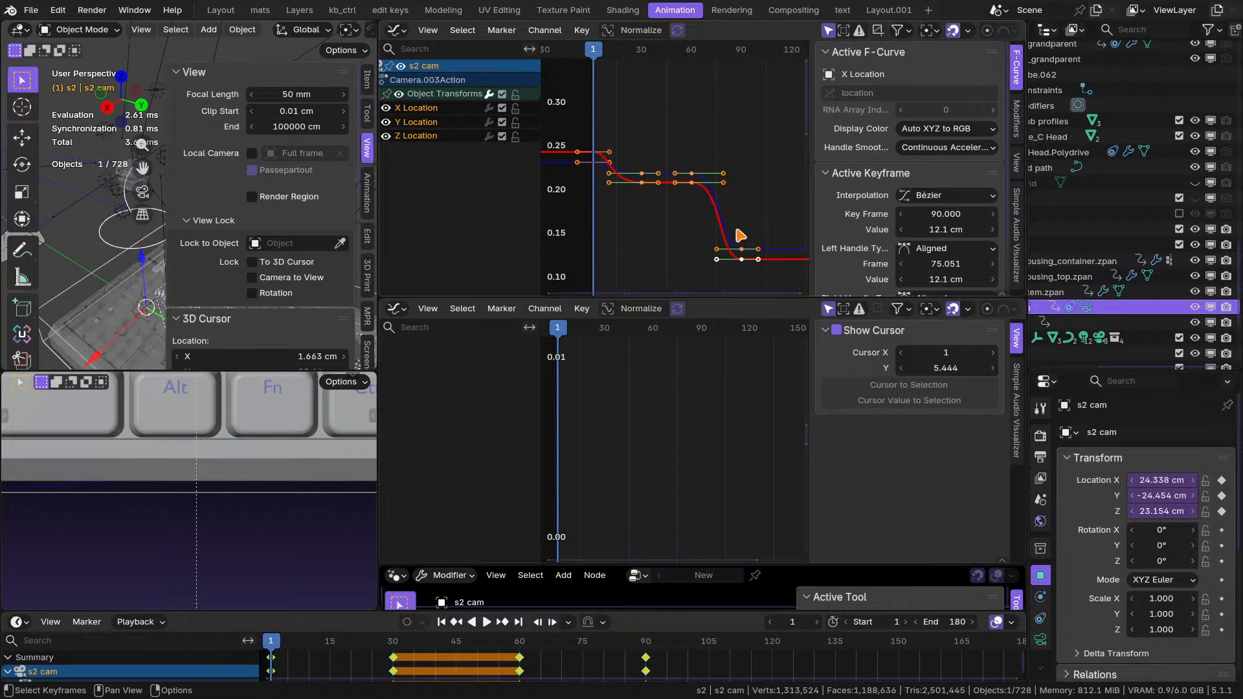
pyautogui.scroll(1, 719, 221)
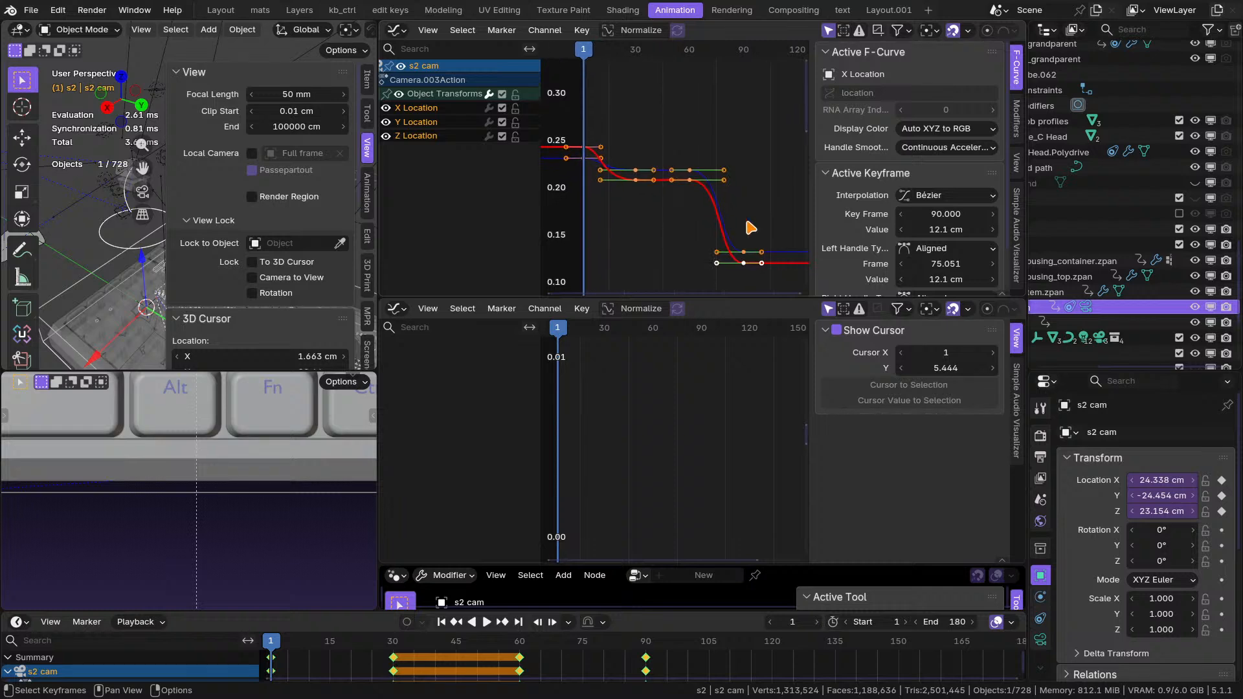
pyautogui.click(226, 11)
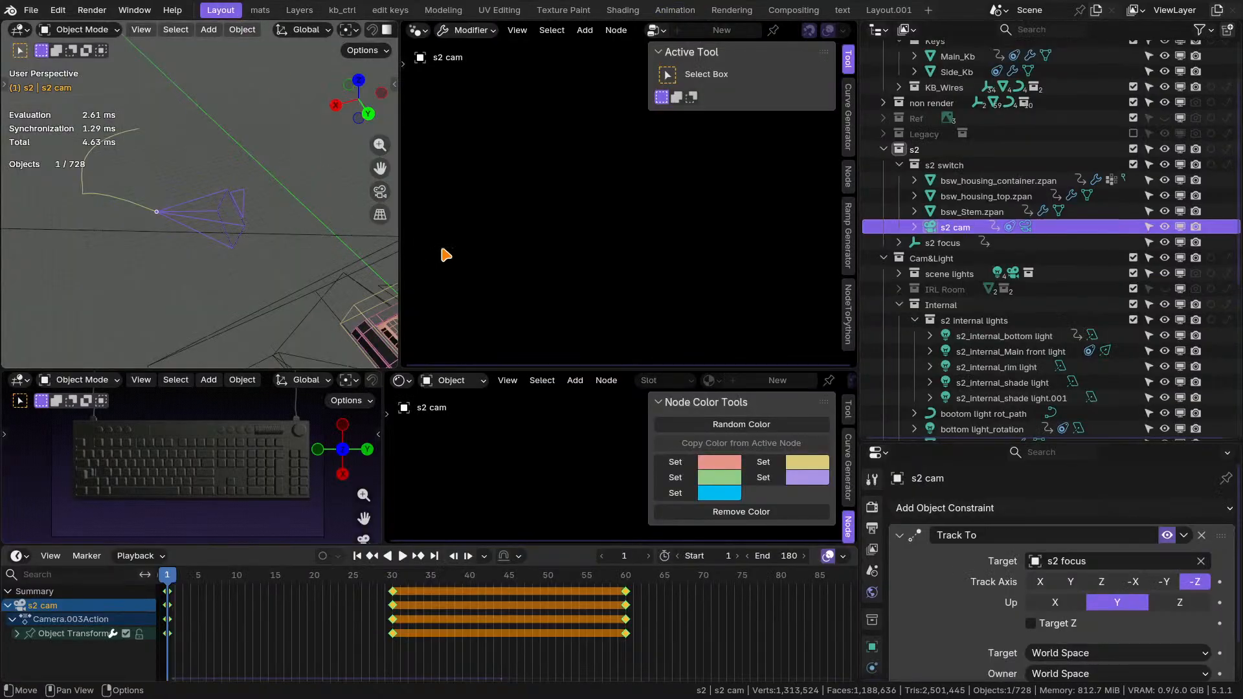
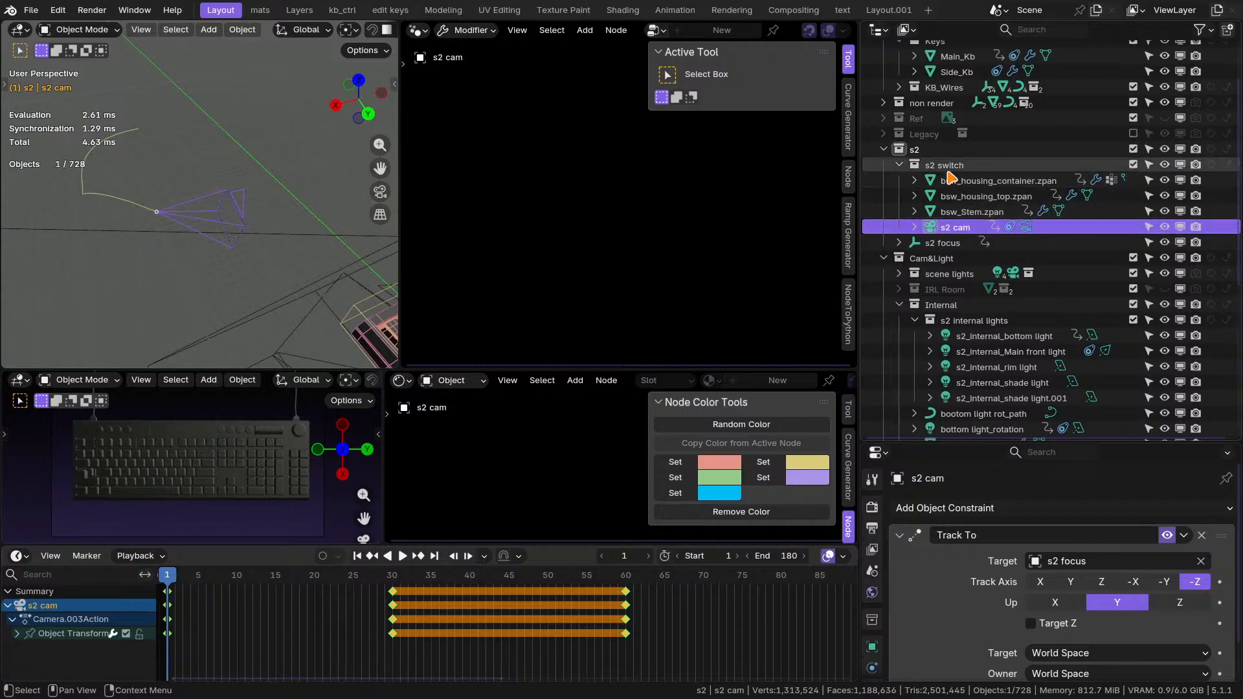
# Examine the s2 focus, s2 cam and s1 focus.rot objects, comparing their placement, constraints and keyframes.
pyautogui.click(947, 243)
pyautogui.click(953, 228)
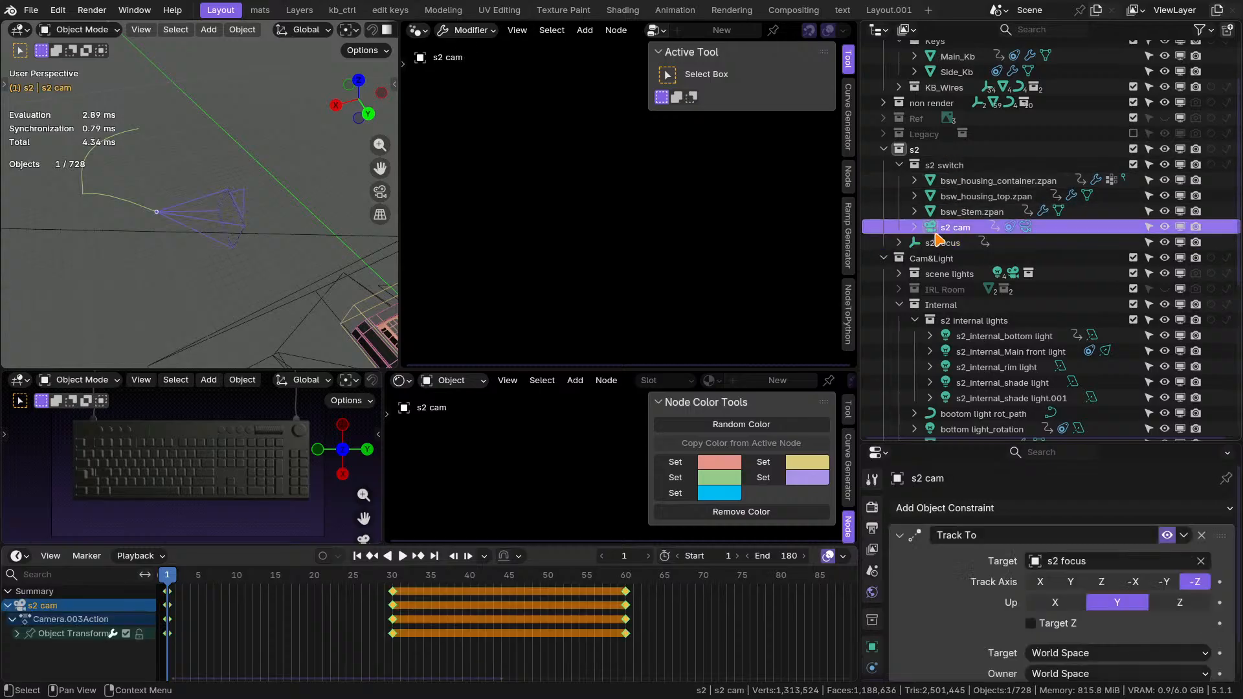
pyautogui.moveTo(214, 201); pyautogui.dragTo(86, 294, button='middle')
pyautogui.click(146, 160)
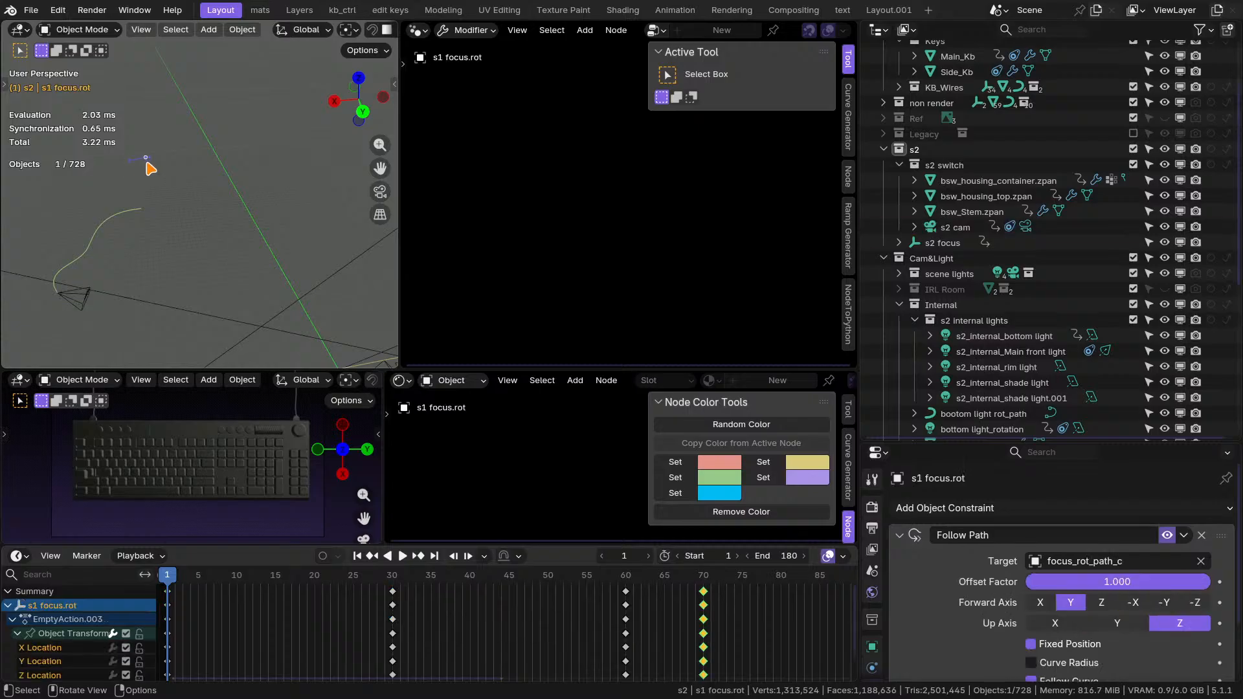
pyautogui.moveTo(105, 236); pyautogui.dragTo(153, 241, button='middle')
pyautogui.scroll(-9, 1092, 322)
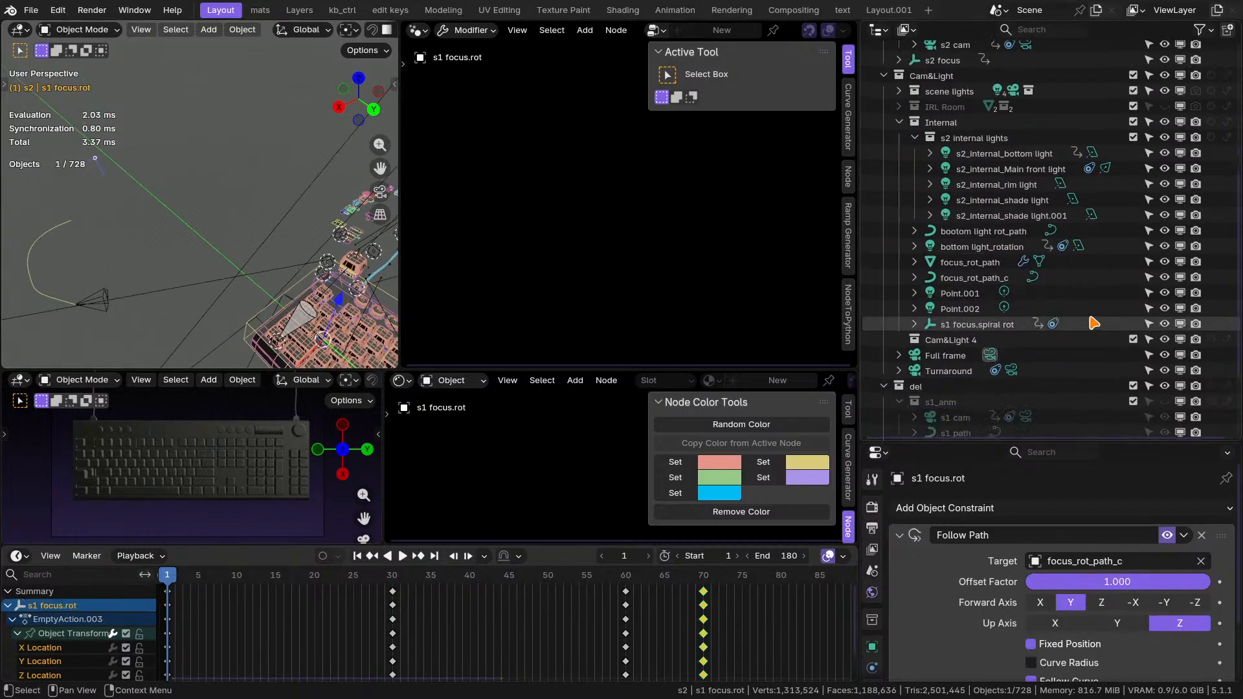
pyautogui.click(109, 291)
pyautogui.keyDown('shift'); pyautogui.moveTo(109, 291); pyautogui.dragTo(87, 270, button='middle'); pyautogui.keyUp('shift')
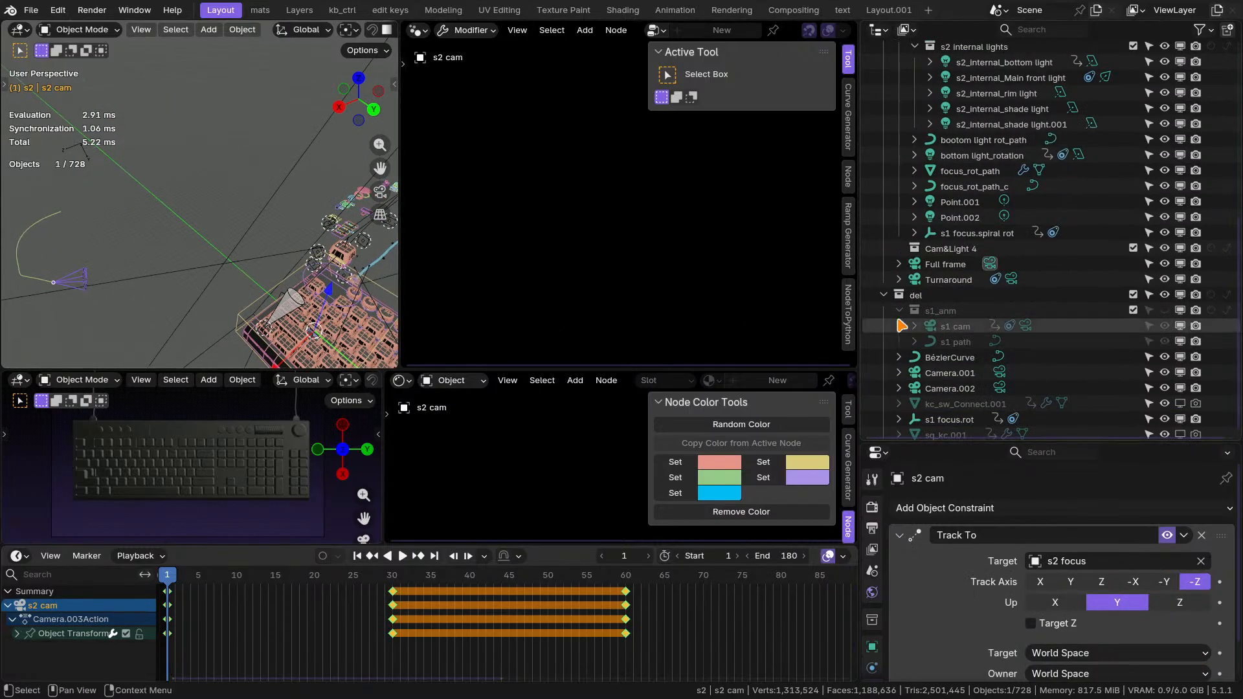
# Collapse the del collection and move the Turnaround camera into it.
pyautogui.click(952, 315)
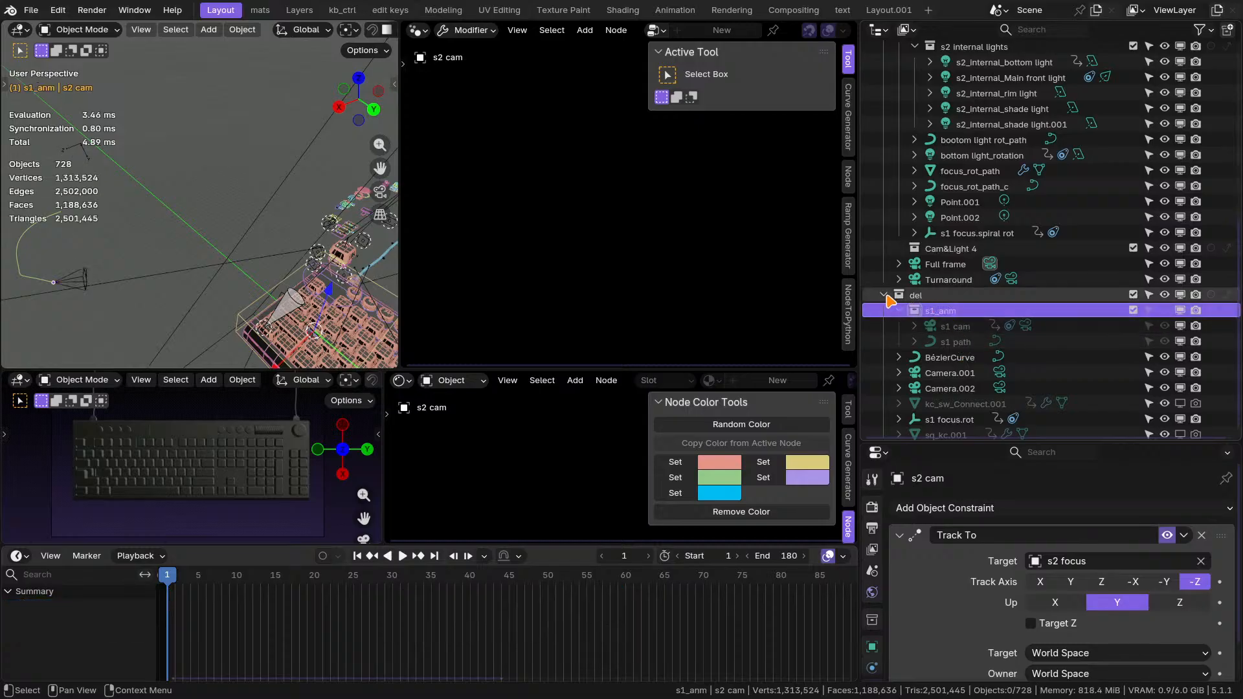
pyautogui.click(885, 295)
pyautogui.moveTo(947, 411); pyautogui.dragTo(915, 431)
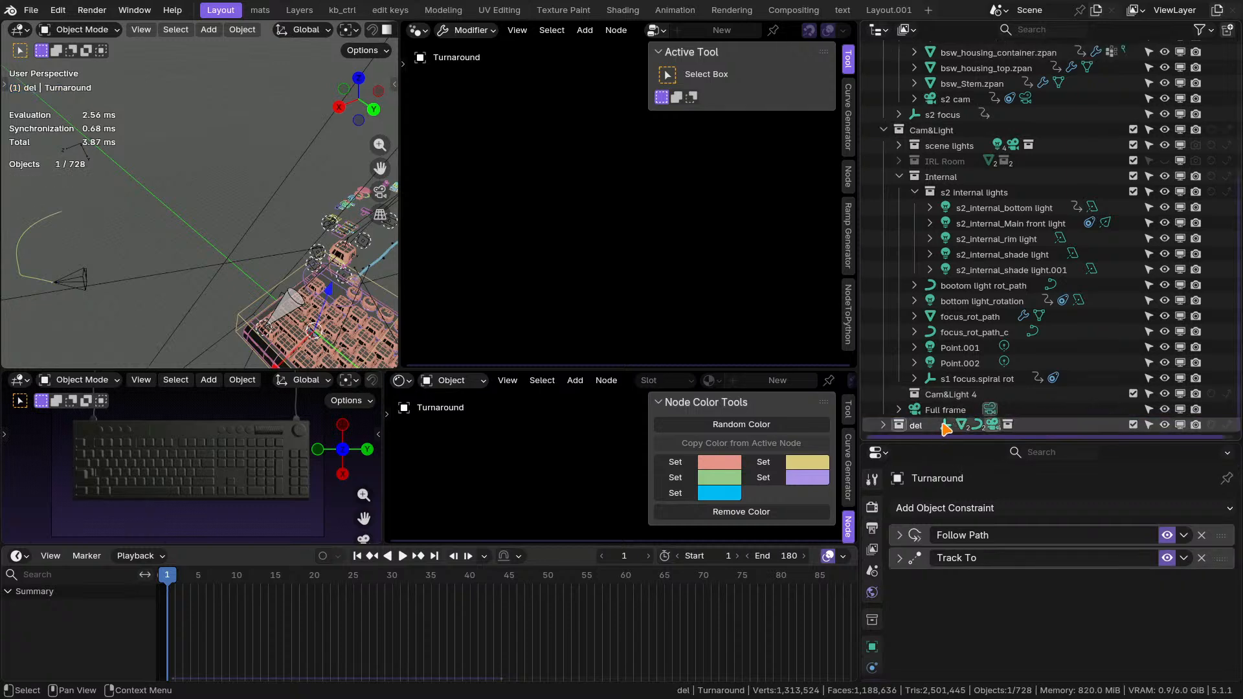
# Move the Full frame camera into the Cam&Light 4 collection.
pyautogui.click(947, 410)
pyautogui.click(946, 396)
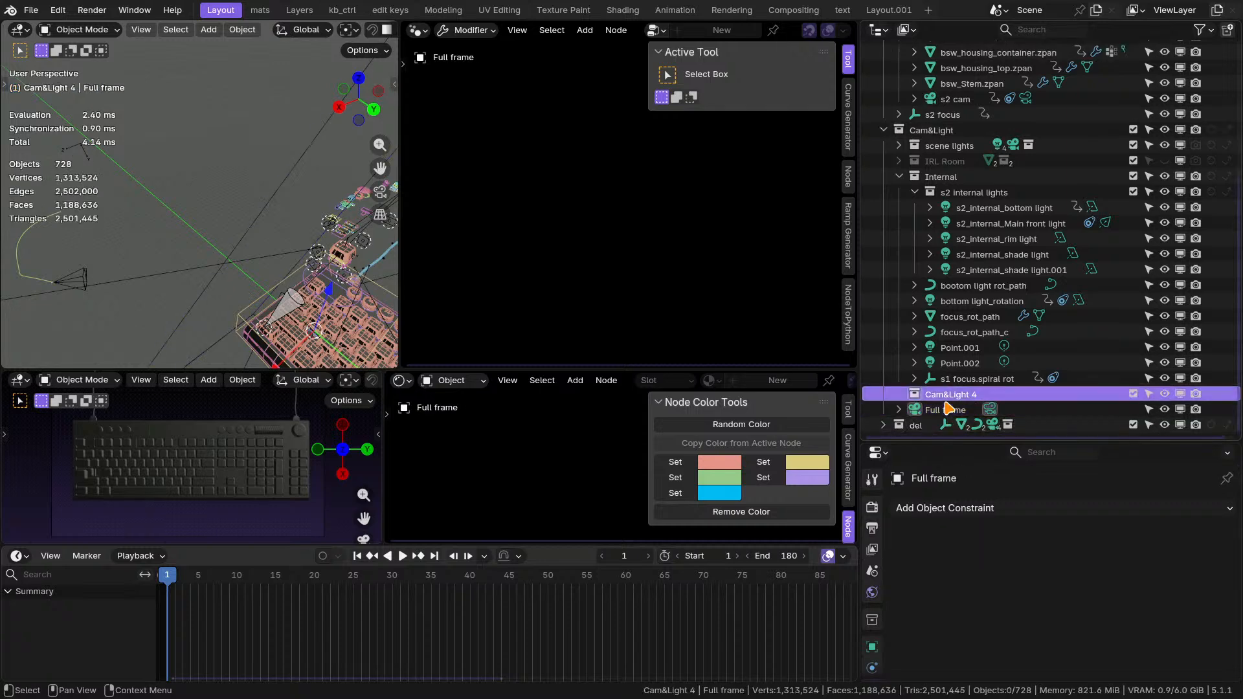
pyautogui.moveTo(947, 410); pyautogui.dragTo(957, 402)
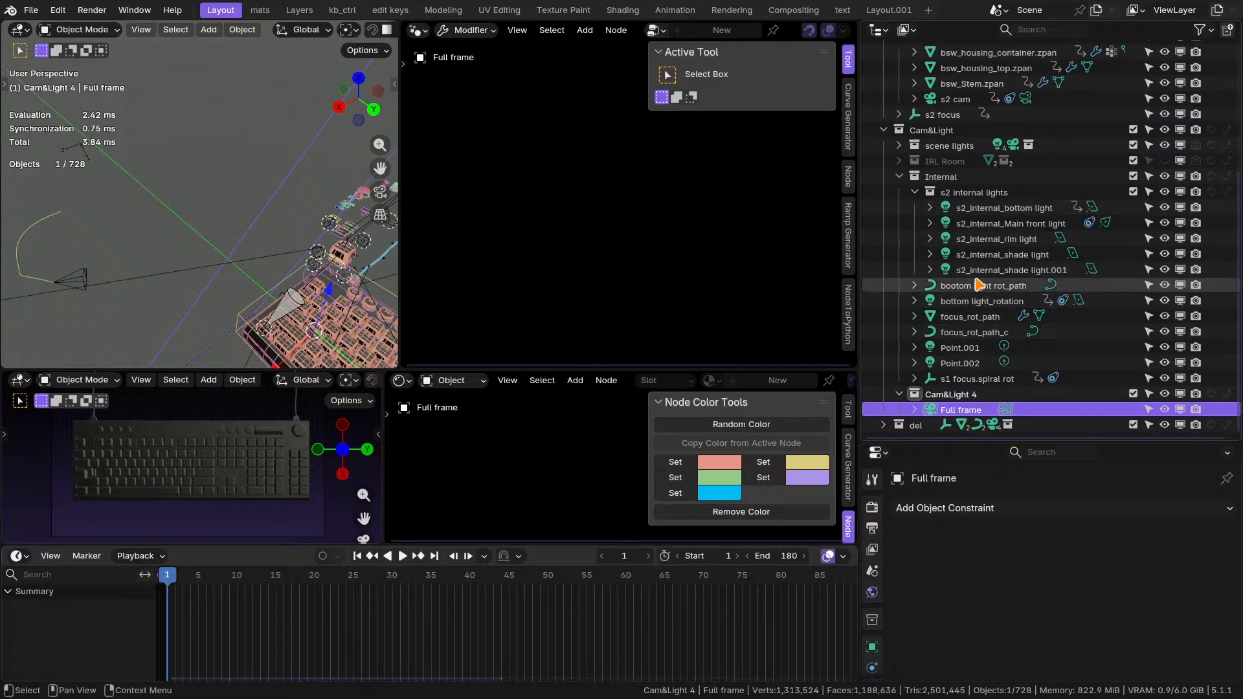
# Collapse the kbev collection and move the s2 cam camera from s2 switch into the Cam&Light collection.
pyautogui.scroll(6, 962, 285)
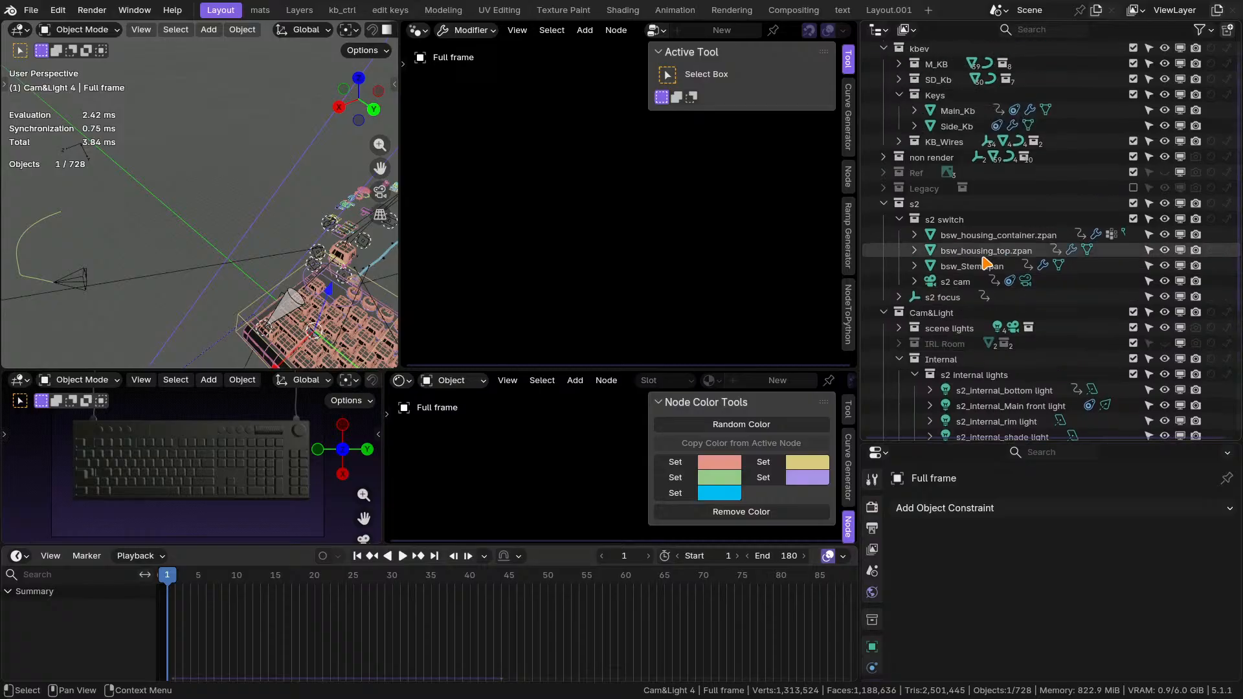
pyautogui.scroll(1, 985, 263)
pyautogui.click(884, 65)
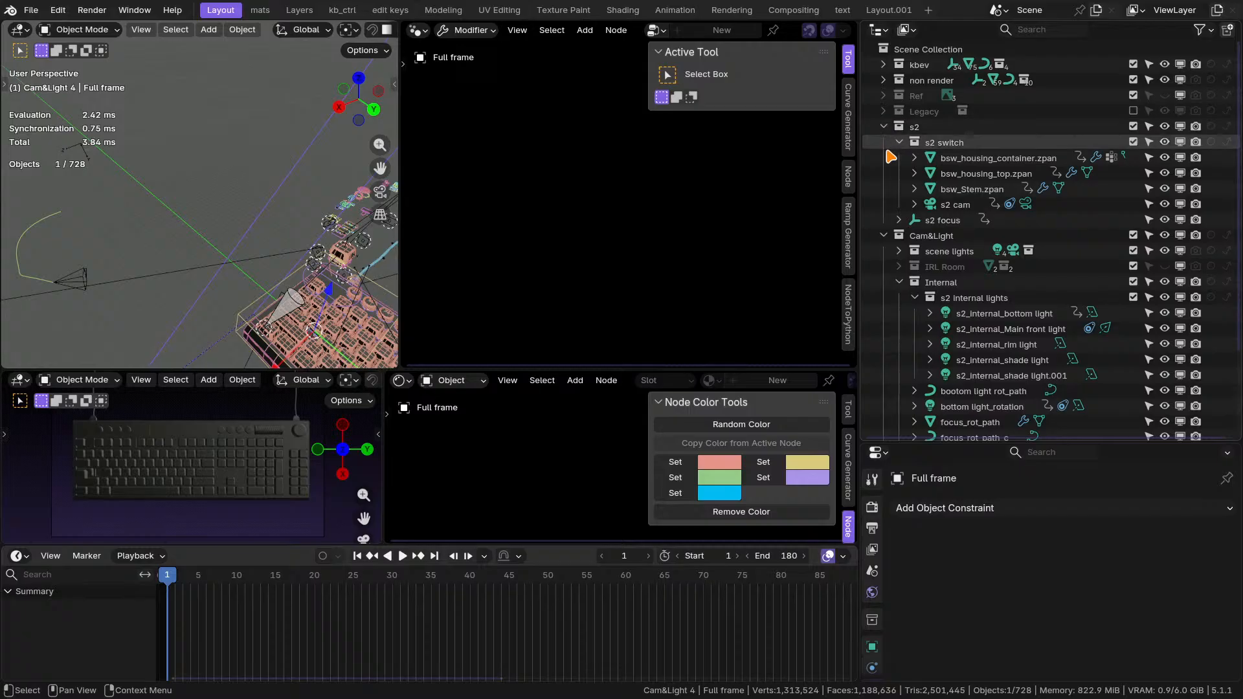
pyautogui.click(937, 220)
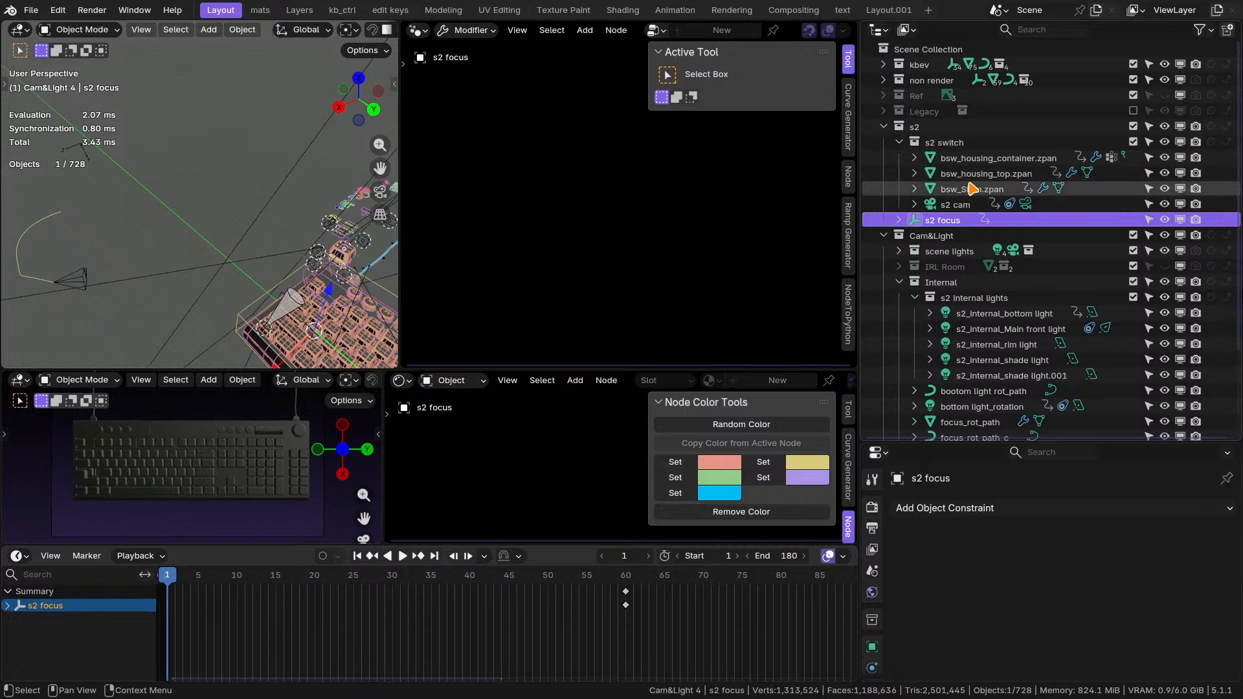
pyautogui.click(958, 205)
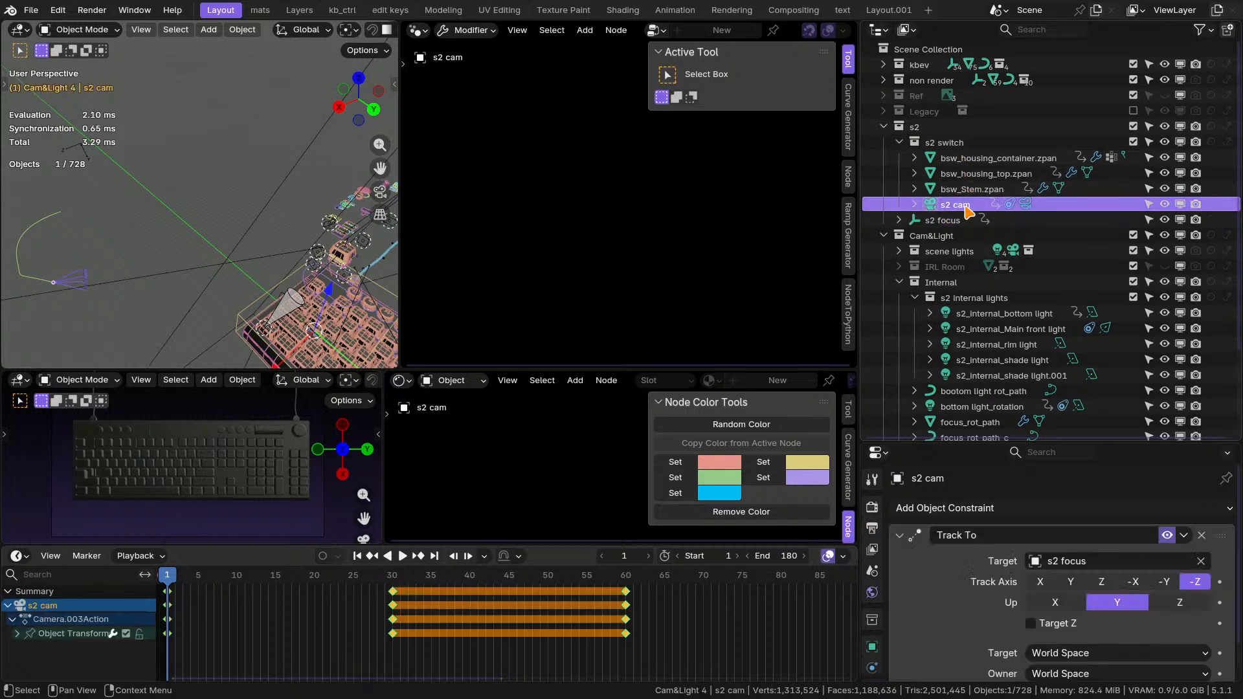
pyautogui.scroll(-3, 968, 211)
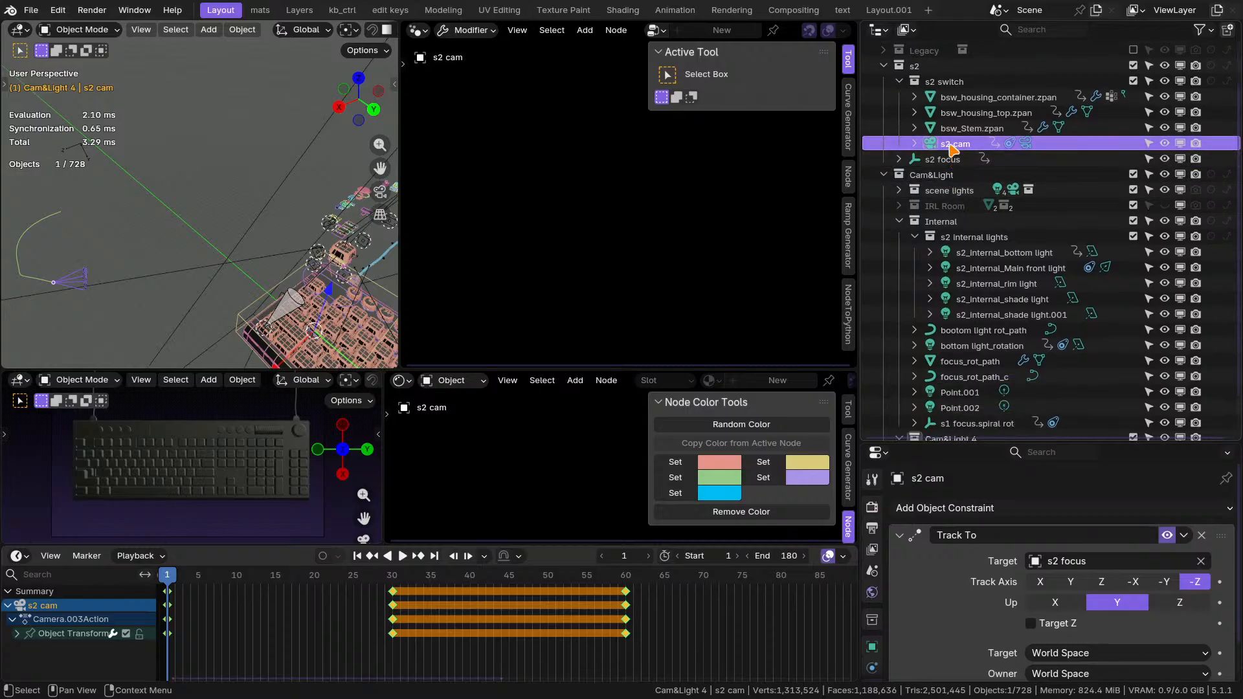
pyautogui.moveTo(954, 149); pyautogui.dragTo(949, 181)
# Move the s2 focus empty from the s2 collection into the Cam&Light collection.
pyautogui.scroll(-2, 961, 301)
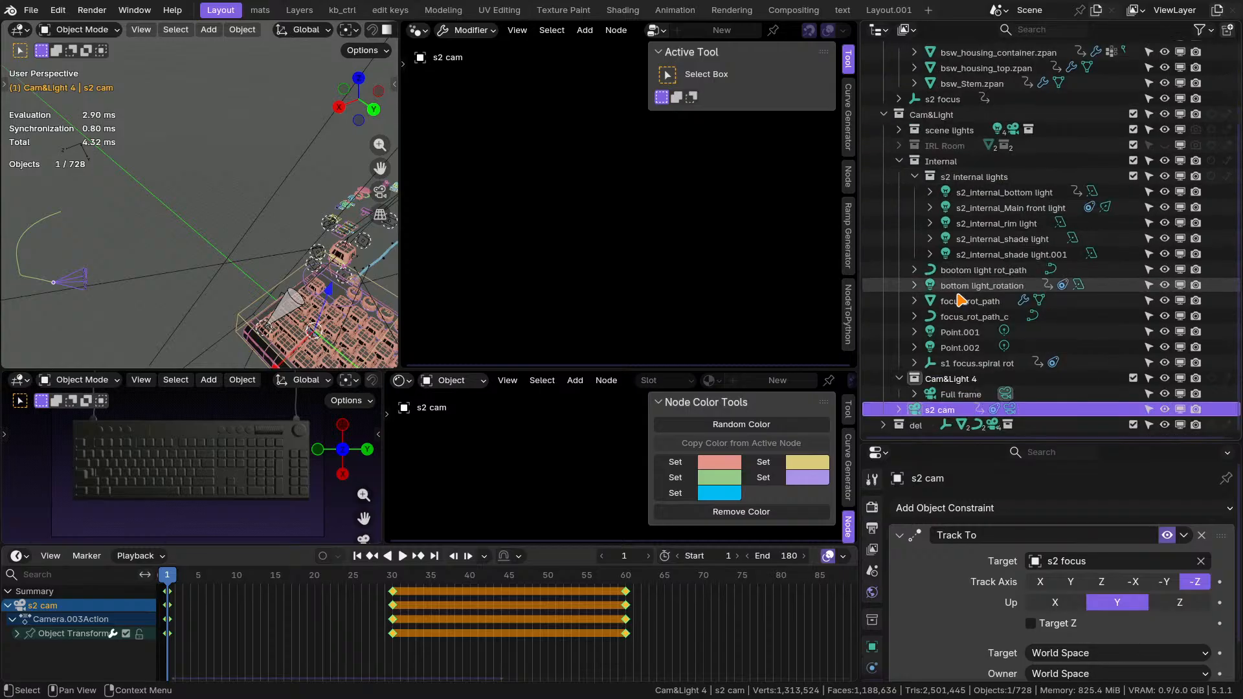
pyautogui.scroll(5, 961, 301)
pyautogui.click(946, 203)
pyautogui.scroll(-4, 947, 148)
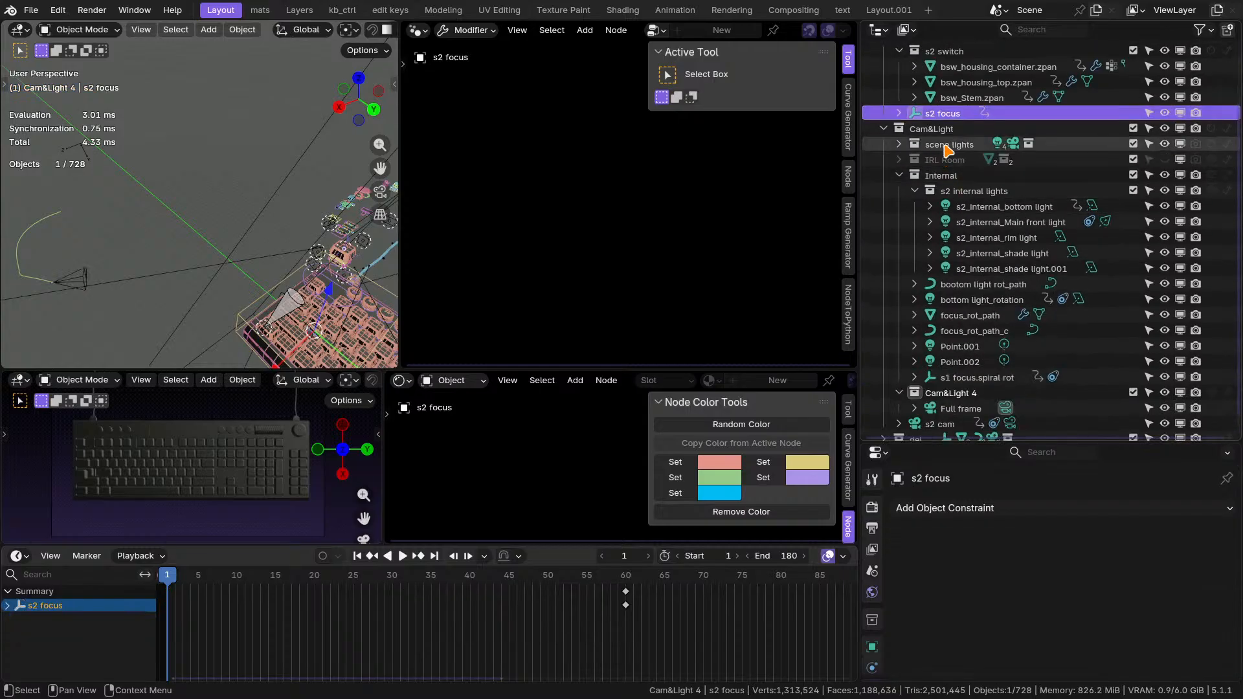
pyautogui.moveTo(944, 114); pyautogui.dragTo(939, 130)
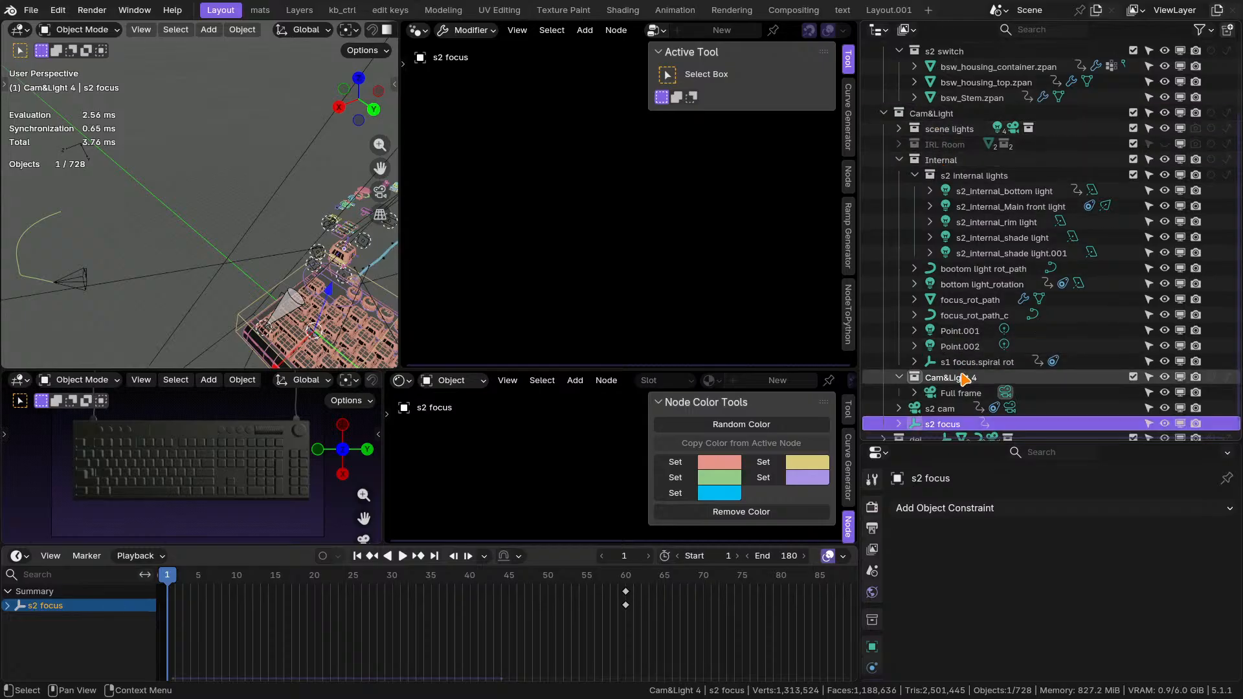
# Create a new collection inside Cam&Light.
pyautogui.rightClick(937, 116)
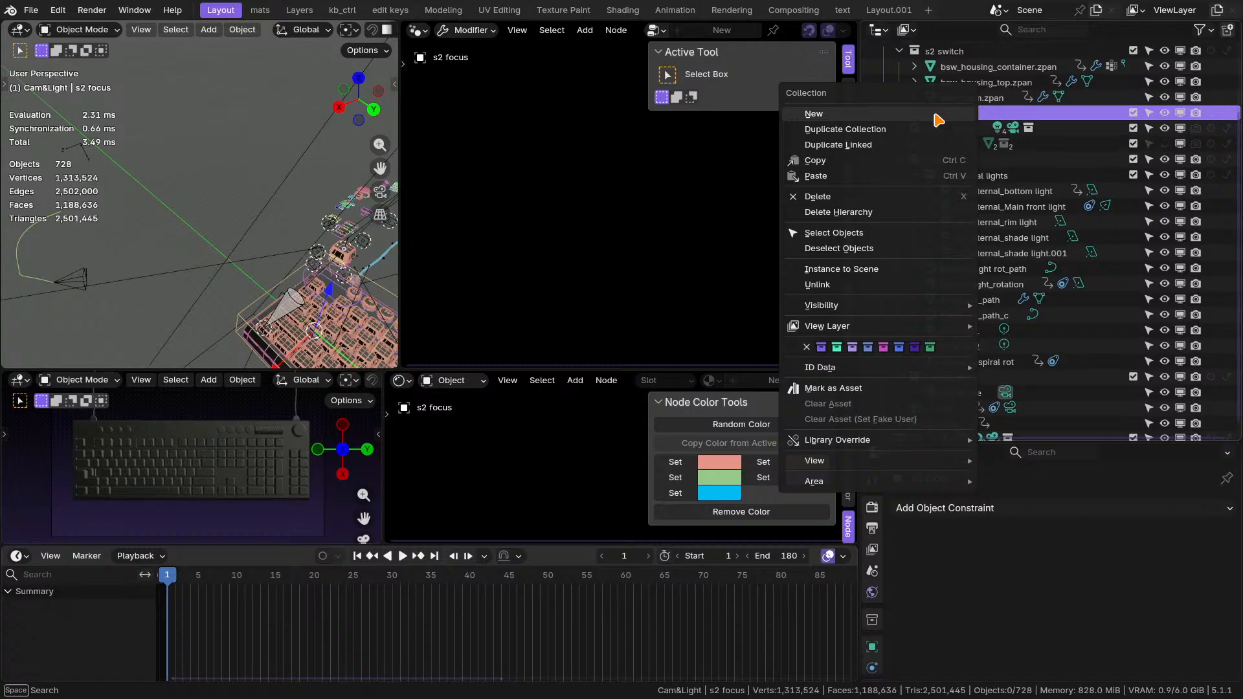
pyautogui.click(932, 113)
pyautogui.scroll(-2, 963, 360)
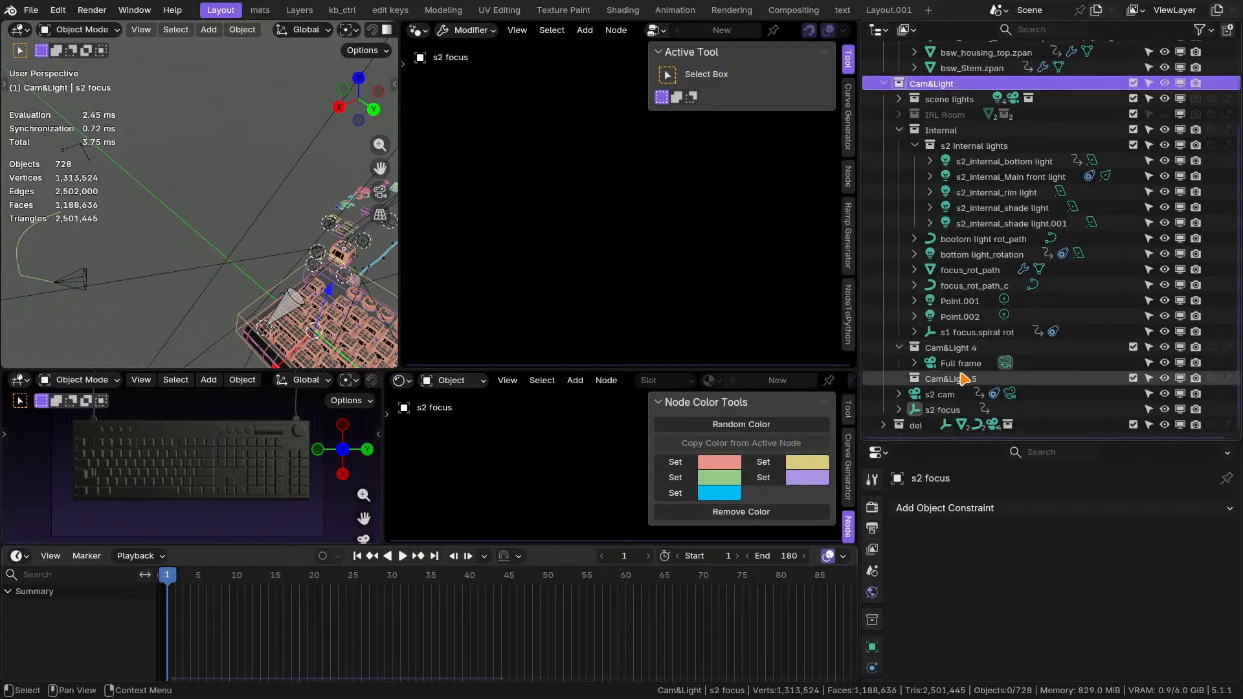
# Review the s2, s2 switch and Internal collections along with s2 cam and s2 focus to decide how to group the shot 2 items.
pyautogui.scroll(5, 965, 379)
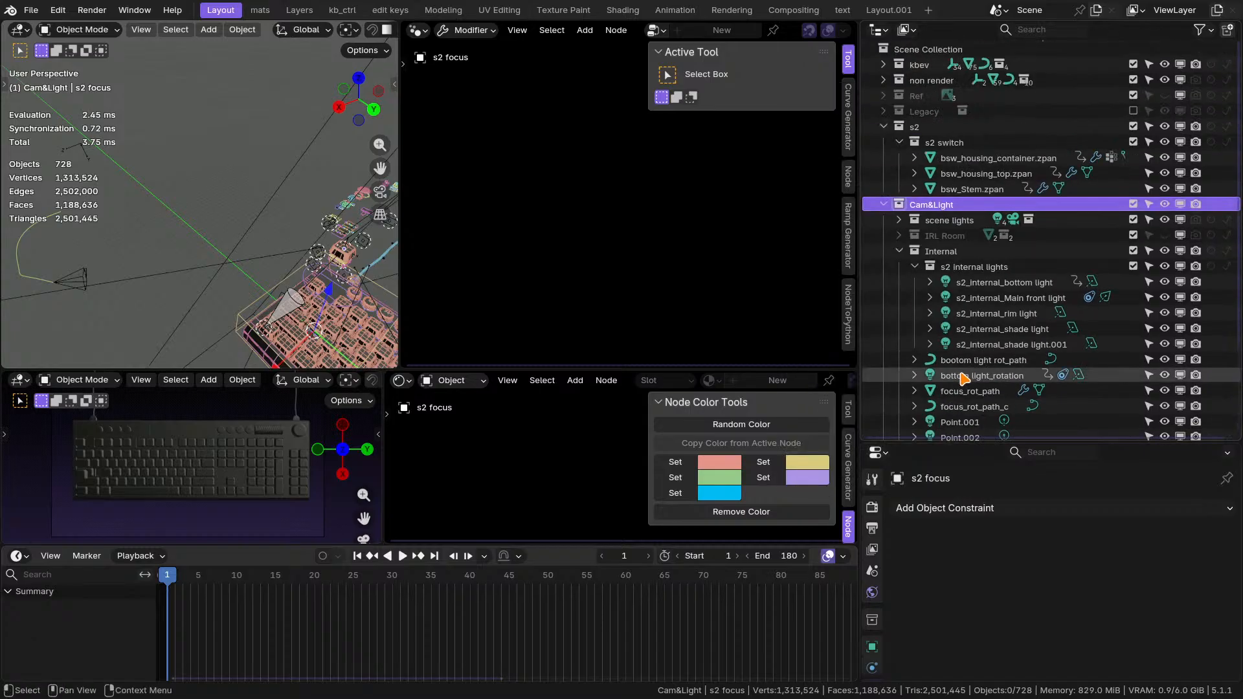
pyautogui.click(925, 127)
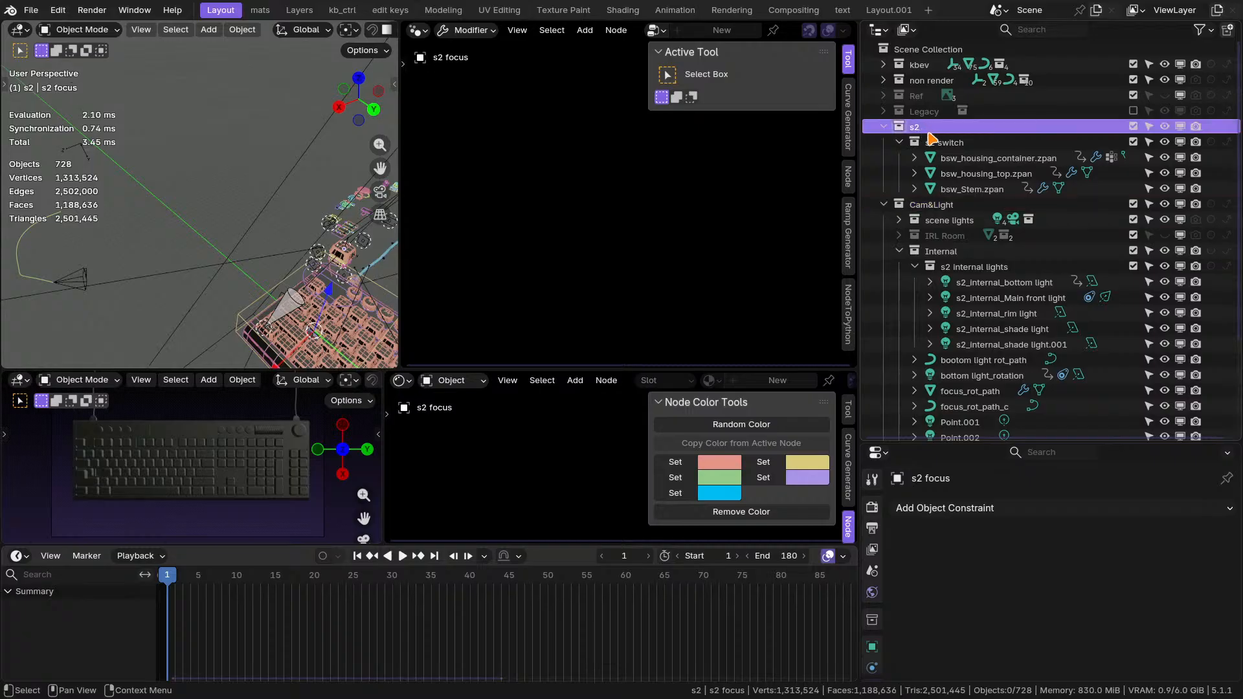
pyautogui.click(952, 144)
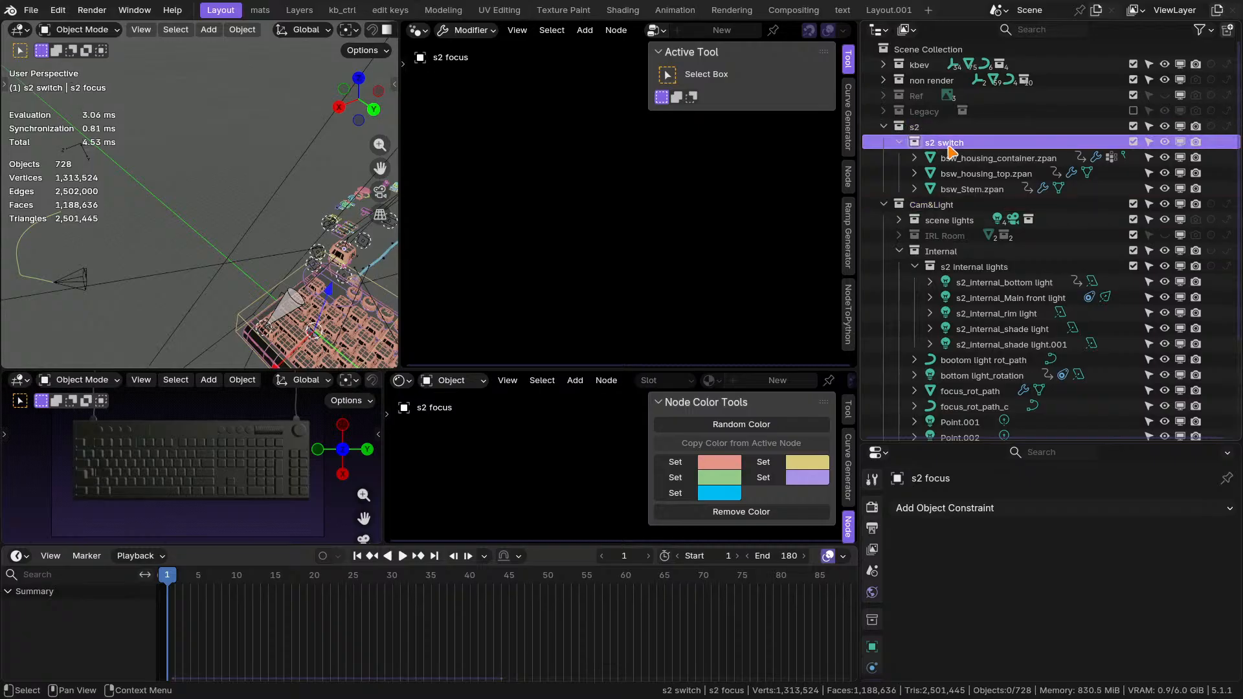
pyautogui.click(924, 128)
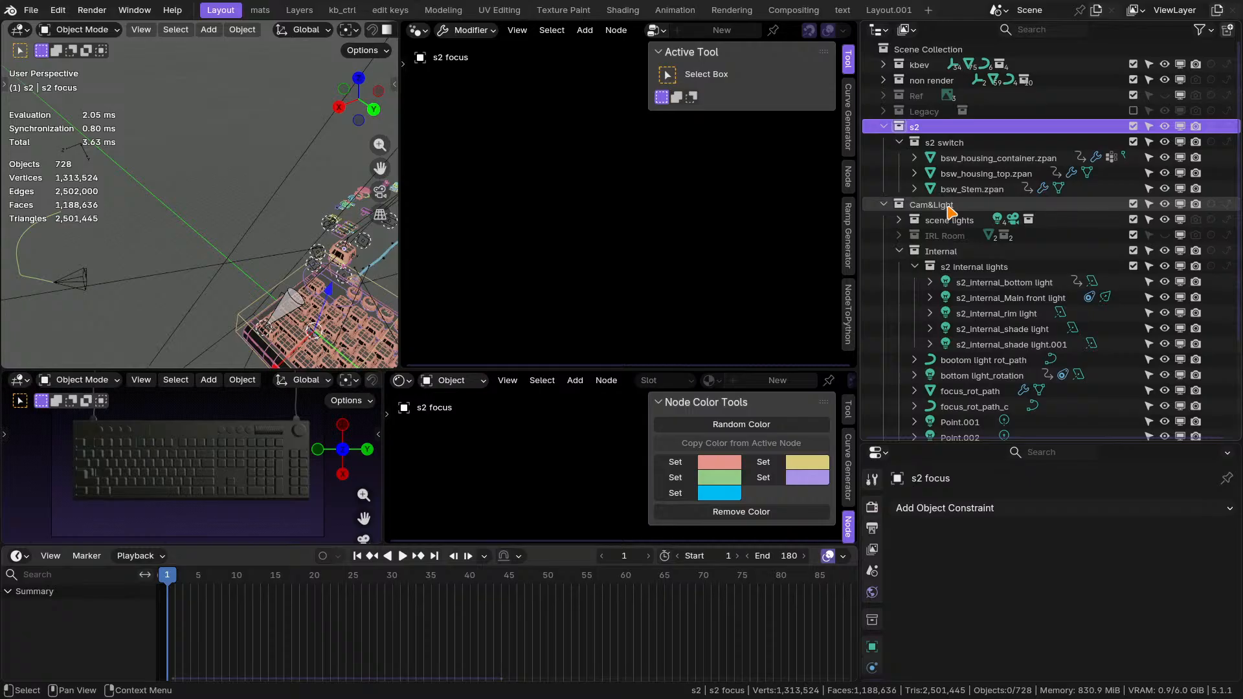
pyautogui.scroll(-5, 951, 212)
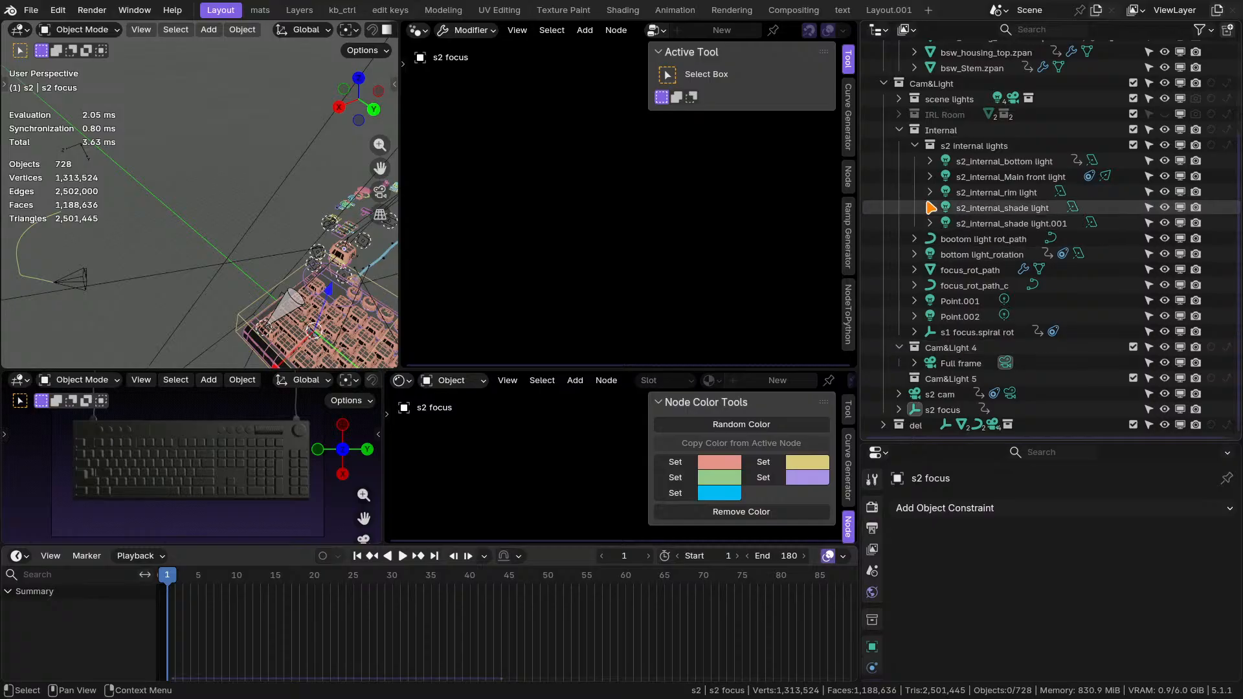
pyautogui.click(949, 132)
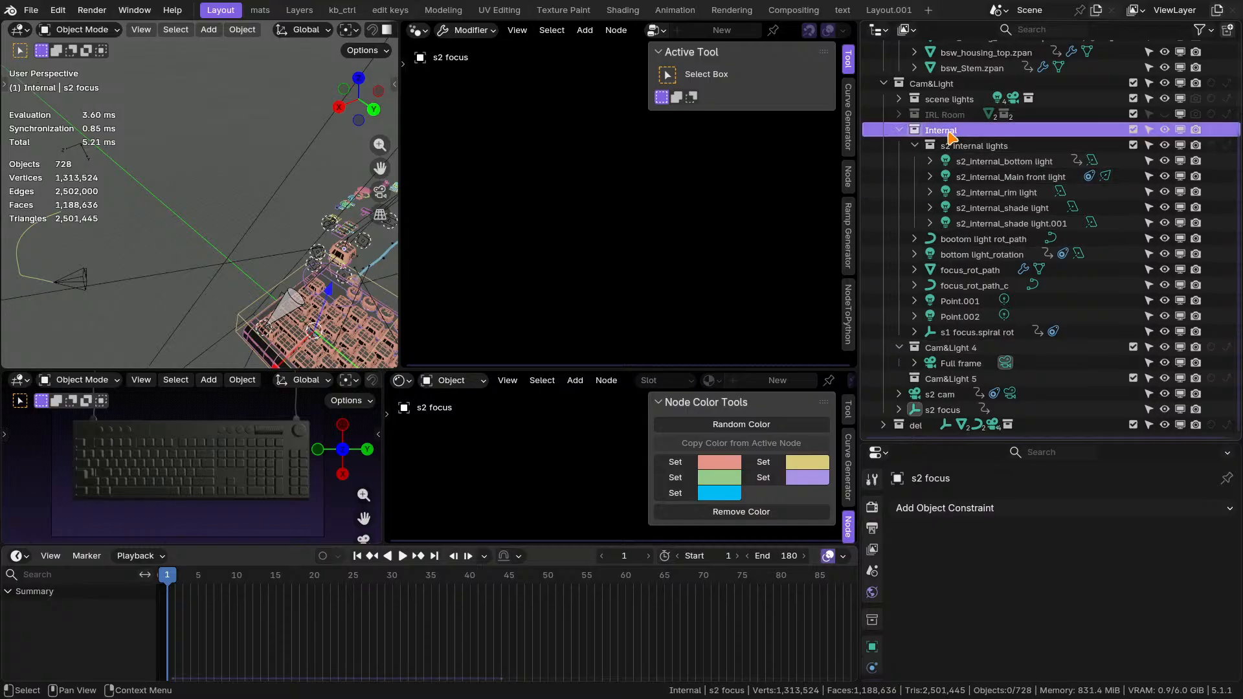
pyautogui.click(947, 394)
pyautogui.keyDown('ctrl'); pyautogui.click(943, 410); pyautogui.keyUp('ctrl')
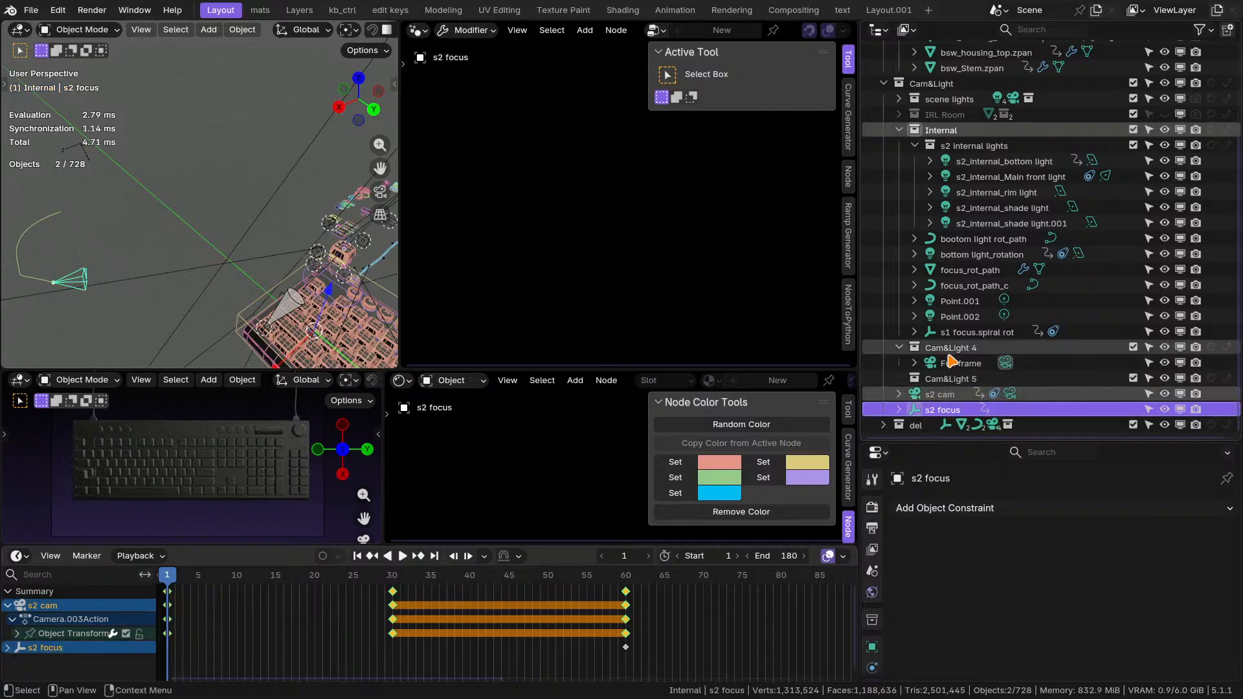
# Create a new collection inside s2 and name it cam_lights.
pyautogui.scroll(4, 933, 156)
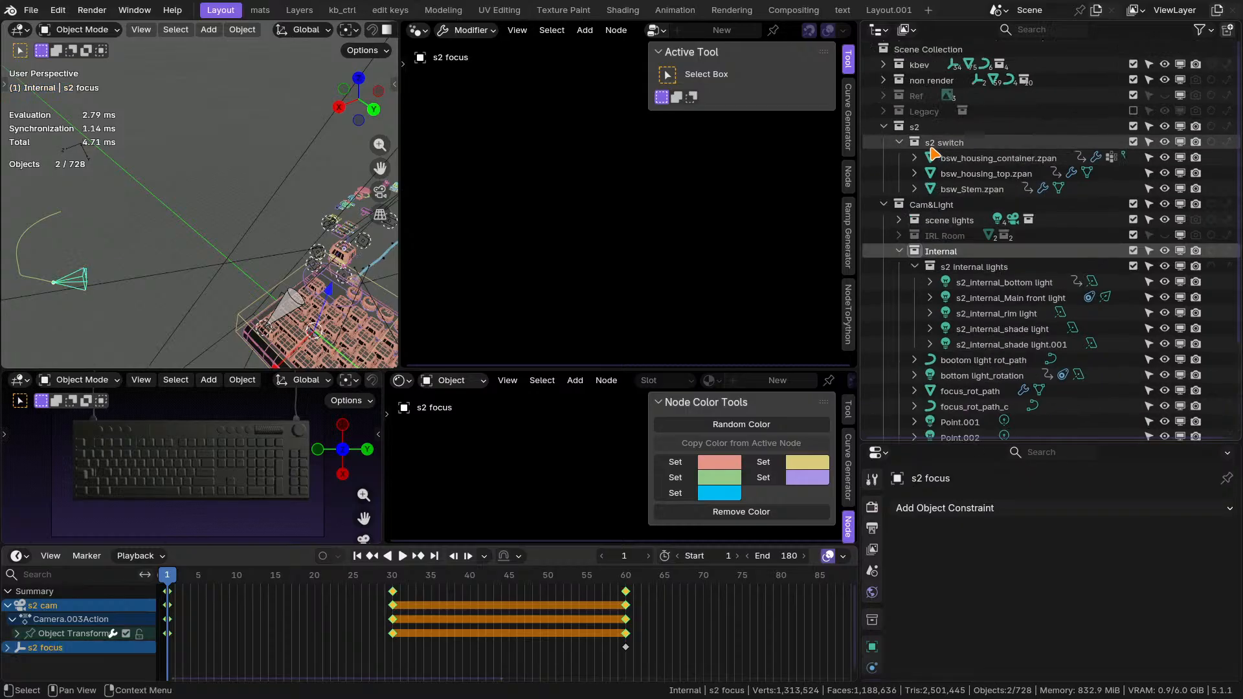
pyautogui.click(919, 127)
pyautogui.rightClick(939, 128)
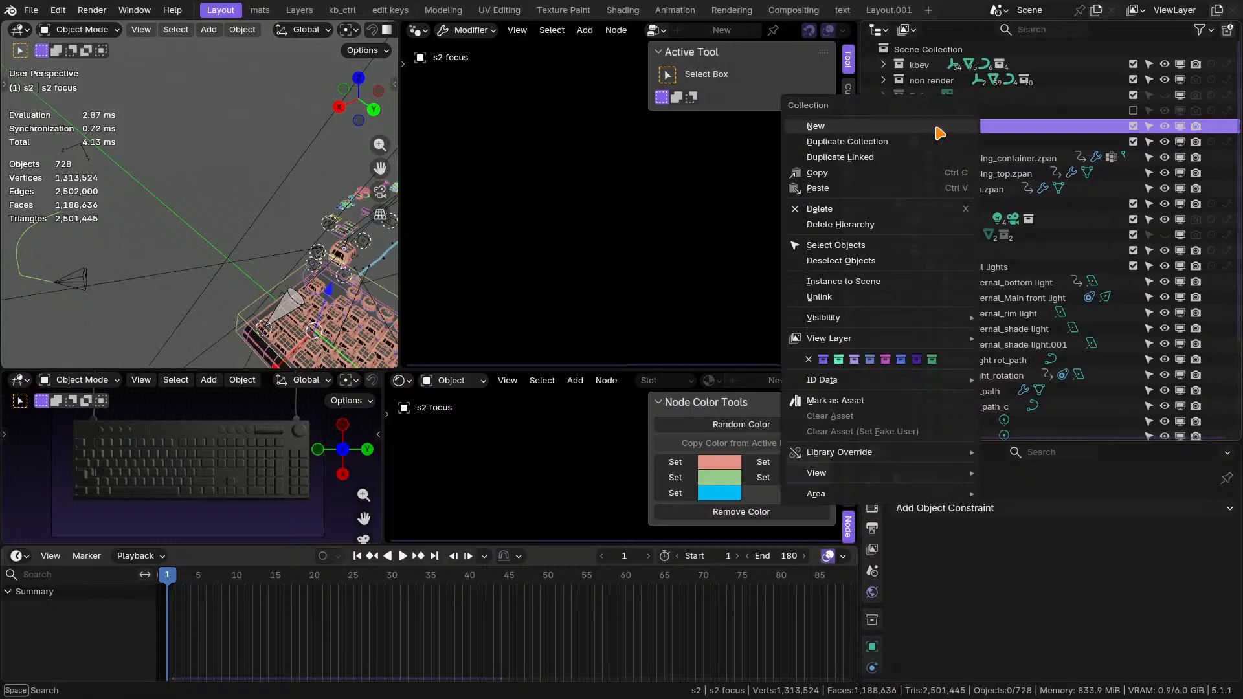
pyautogui.click(939, 124)
pyautogui.doubleClick(944, 205)
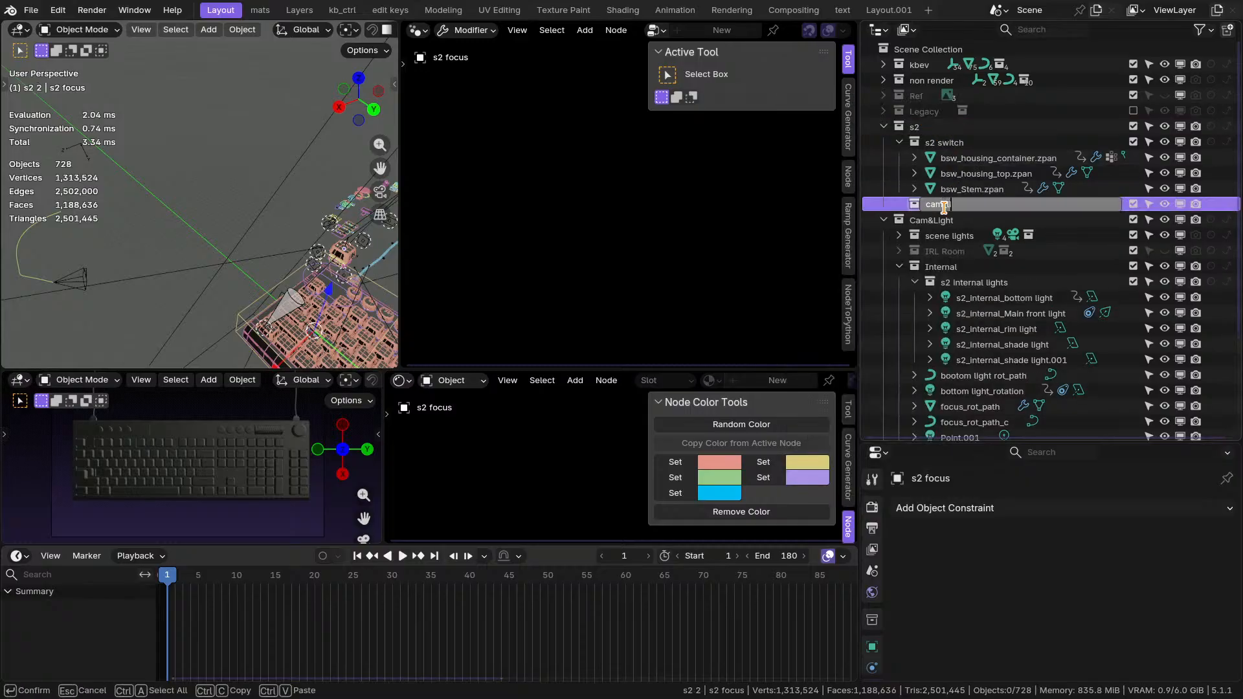
pyautogui.write('cam_lights')
pyautogui.press('Return')
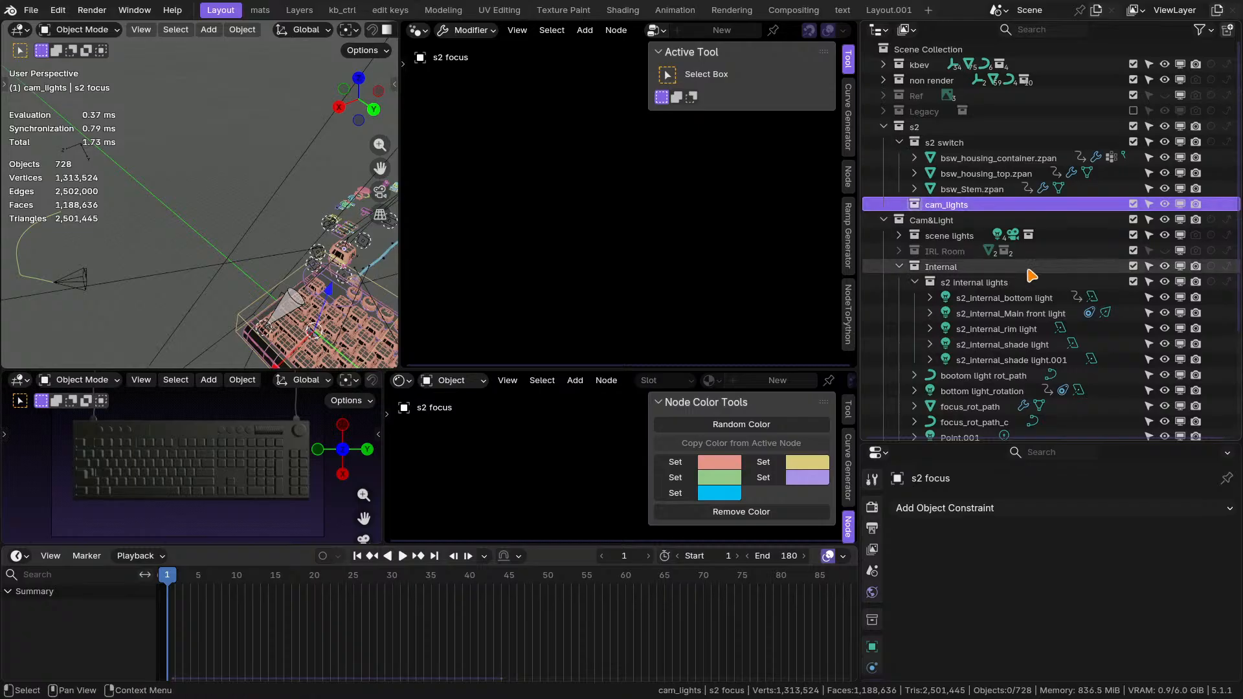
# Add the s2_ prefix to the cam_lights collection so it is named s2_cam_lights.
pyautogui.doubleClick(953, 206)
pyautogui.click(930, 202)
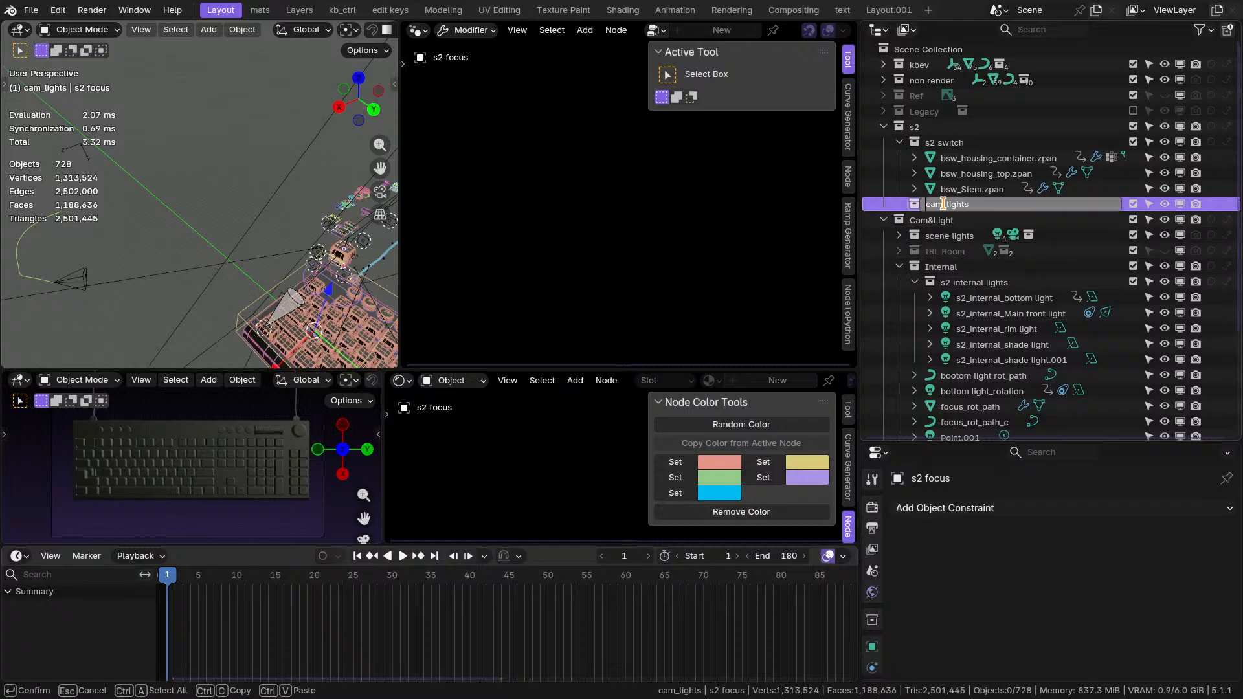
pyautogui.write('s2_')
pyautogui.press('Return')
# Move the Internal collection from Cam&Light into the s2_cam_lights collection.
pyautogui.scroll(-6, 951, 279)
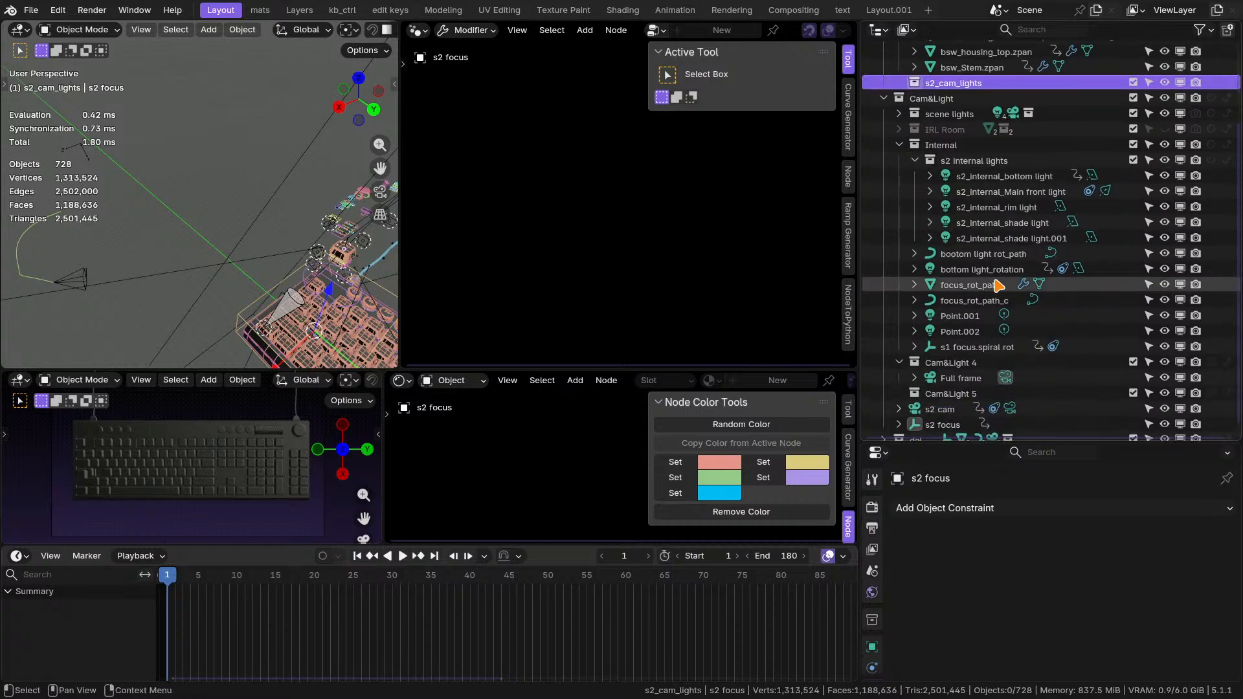
pyautogui.scroll(4, 944, 314)
pyautogui.scroll(3, 949, 279)
pyautogui.click(952, 267)
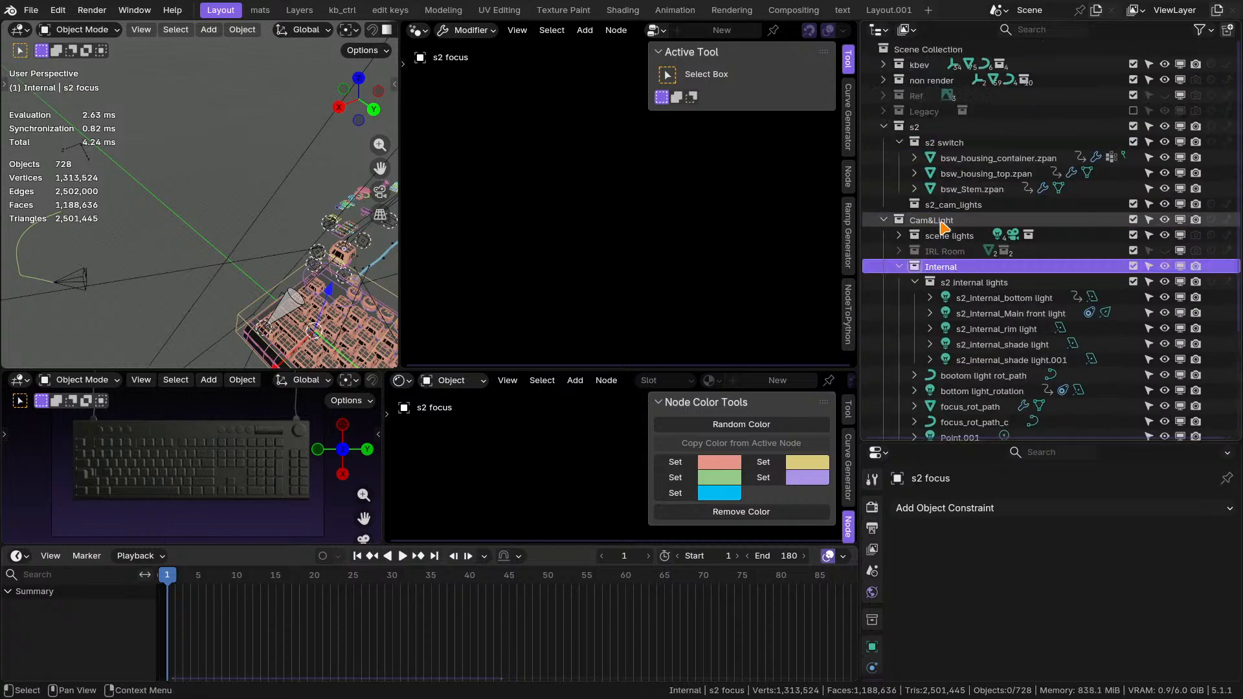
pyautogui.moveTo(952, 267); pyautogui.dragTo(953, 206)
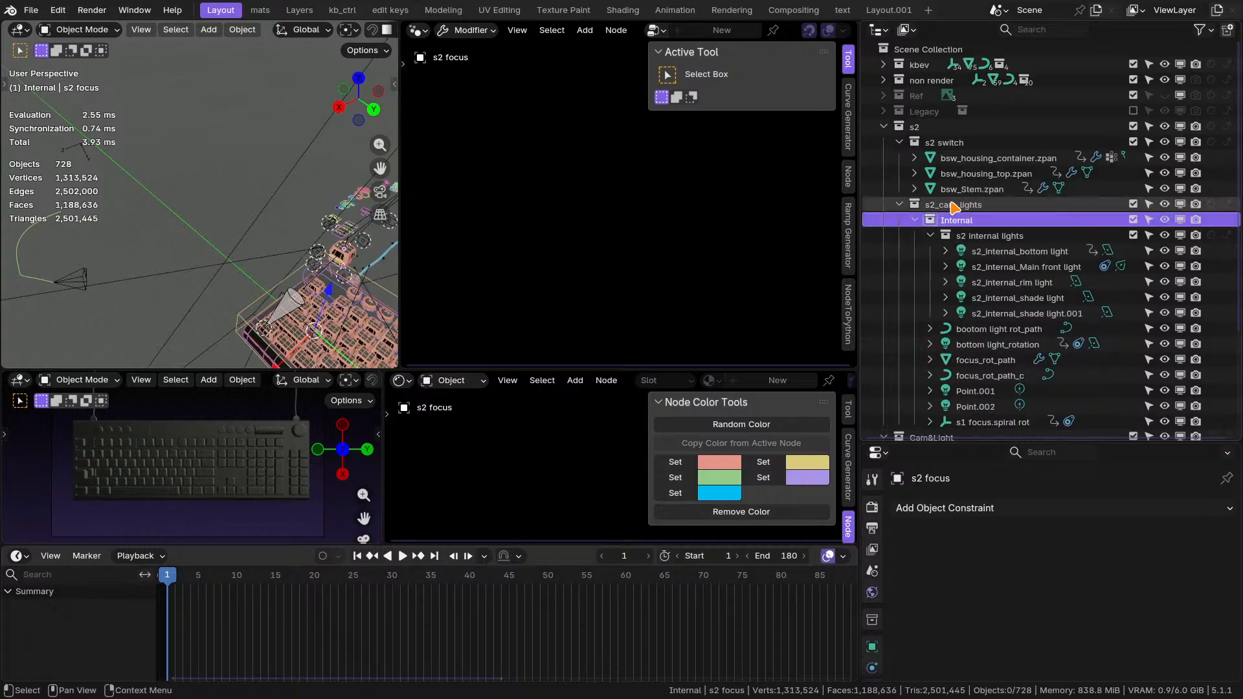
# Examine the lights in the Internal collection, including s2 internal lights, bottom light_rotation, Point.001 and Point.002.
pyautogui.click(998, 314)
pyautogui.keyDown('shift'); pyautogui.click(1002, 267); pyautogui.keyUp('shift')
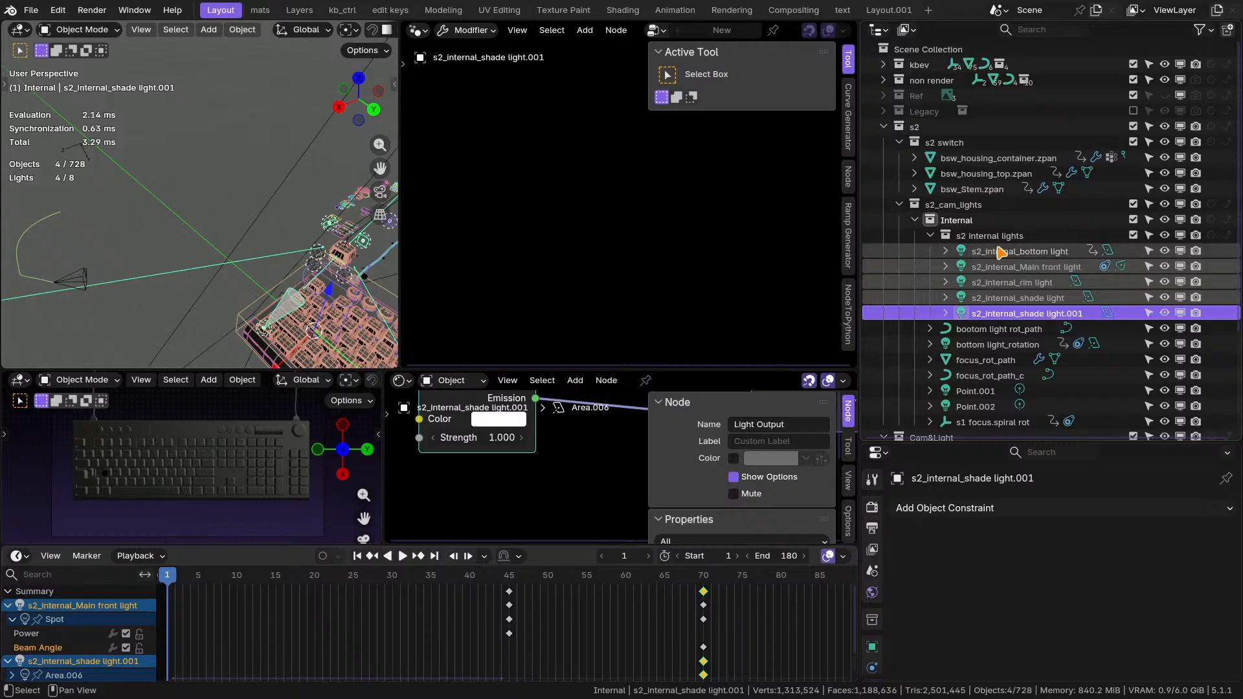
pyautogui.keyDown('shift'); pyautogui.click(1001, 252); pyautogui.keyUp('shift')
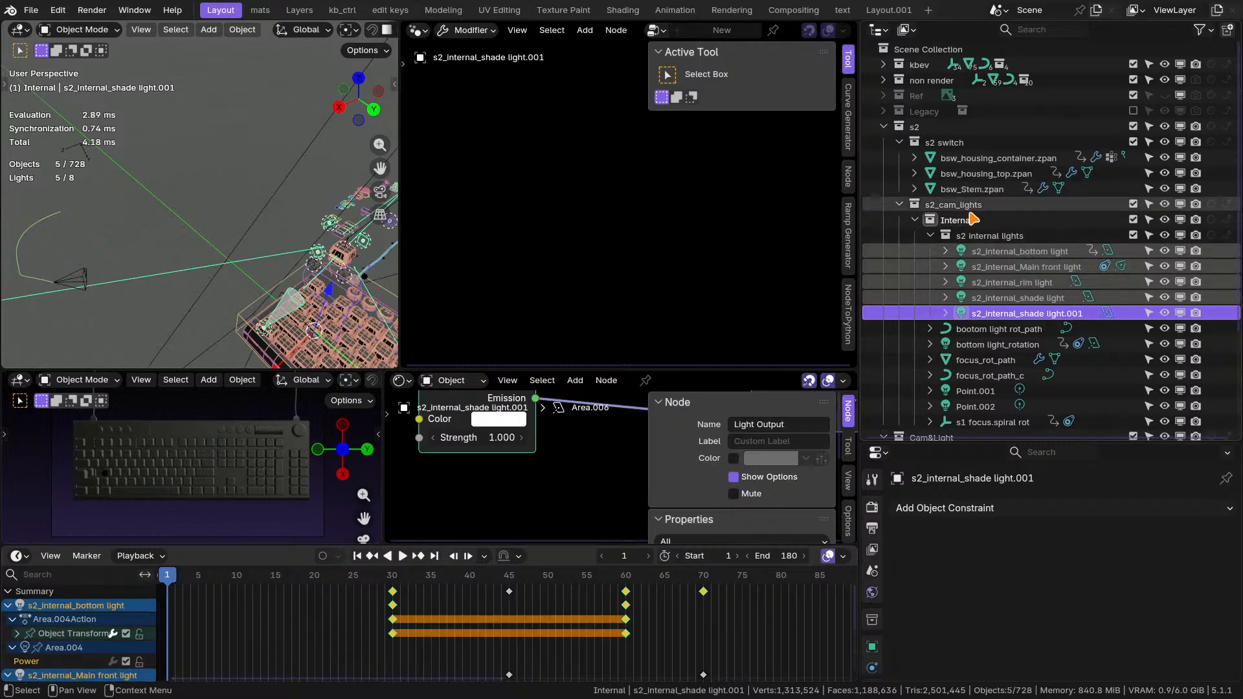
pyautogui.click(931, 237)
pyautogui.click(975, 253)
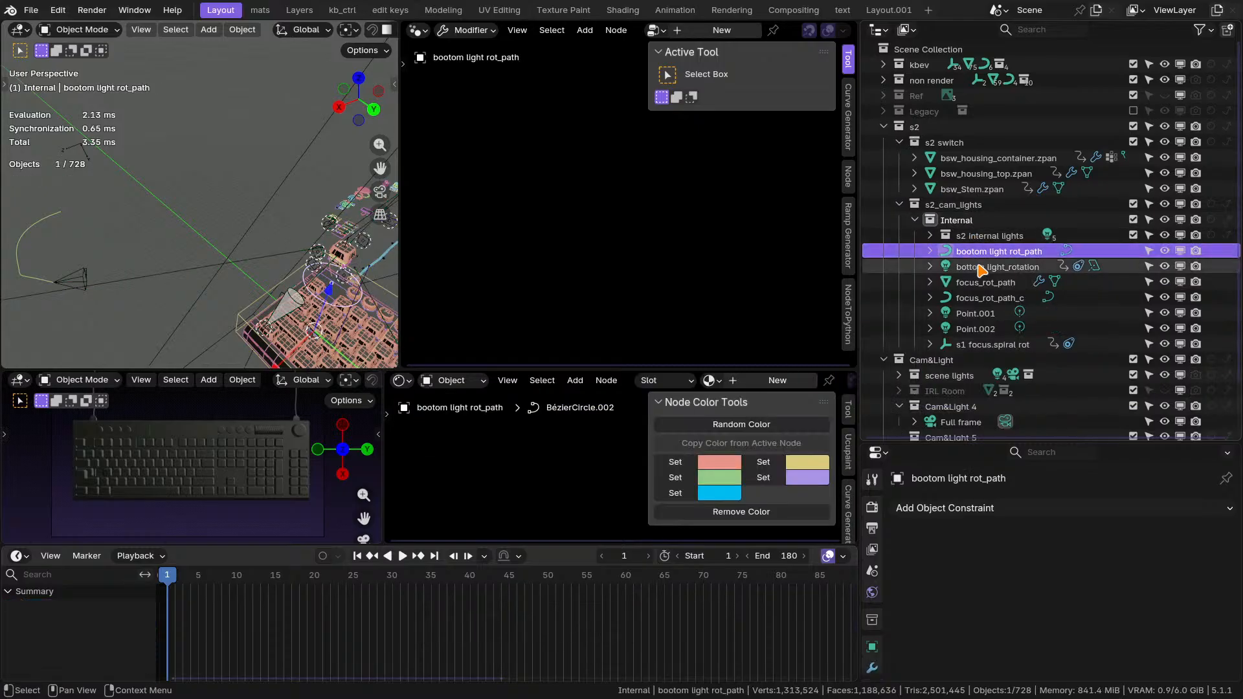
pyautogui.click(981, 267)
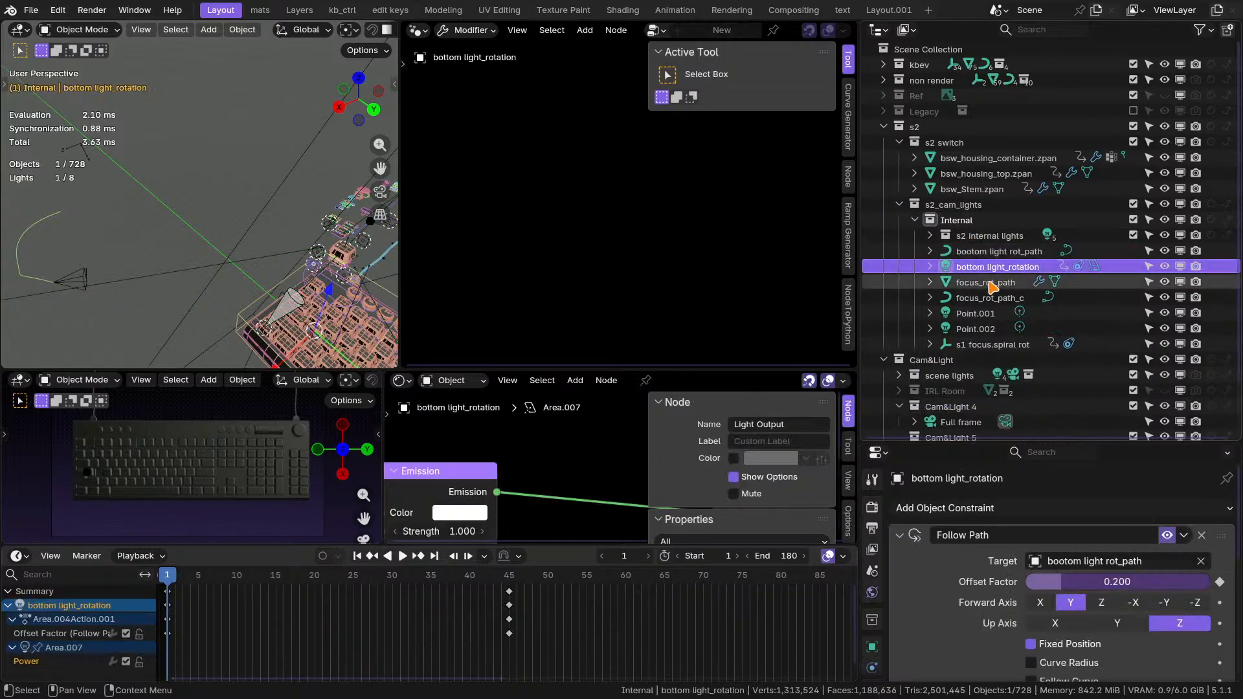
pyautogui.keyDown('ctrl'); pyautogui.click(983, 315); pyautogui.keyUp('ctrl')
pyautogui.keyDown('ctrl'); pyautogui.click(981, 329); pyautogui.keyUp('ctrl')
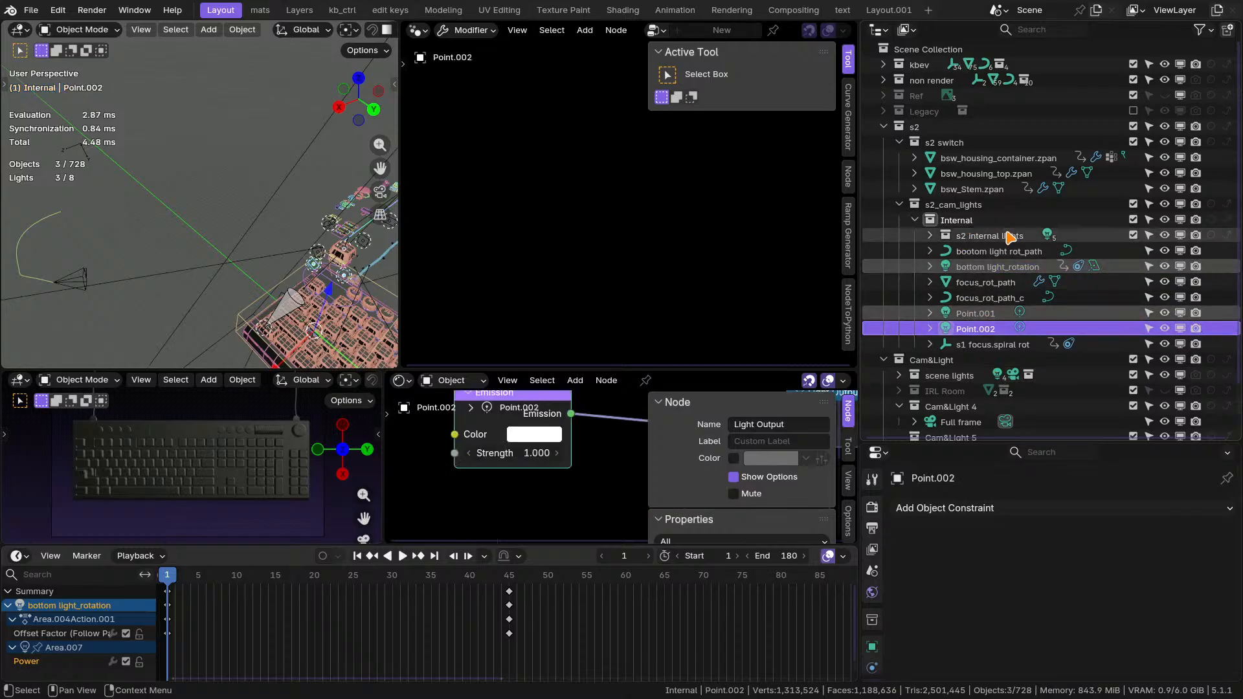
# Create a new collection inside s2_cam_lights and name it External.
pyautogui.rightClick(965, 205)
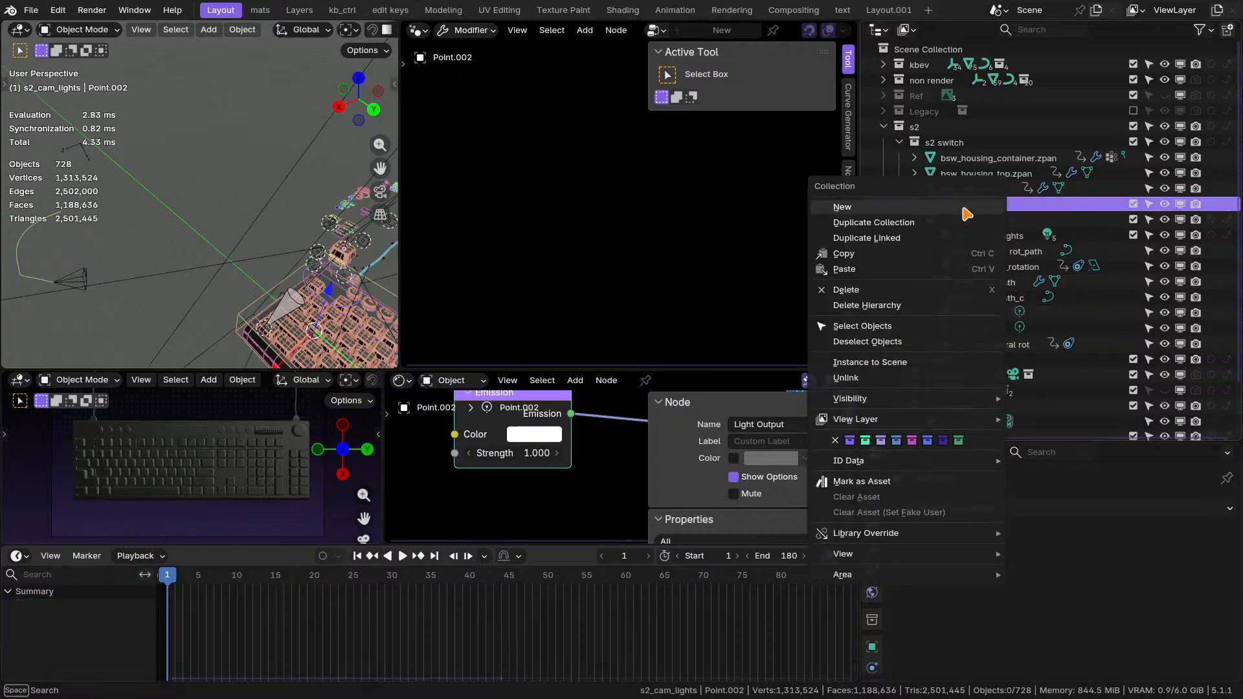
pyautogui.click(964, 208)
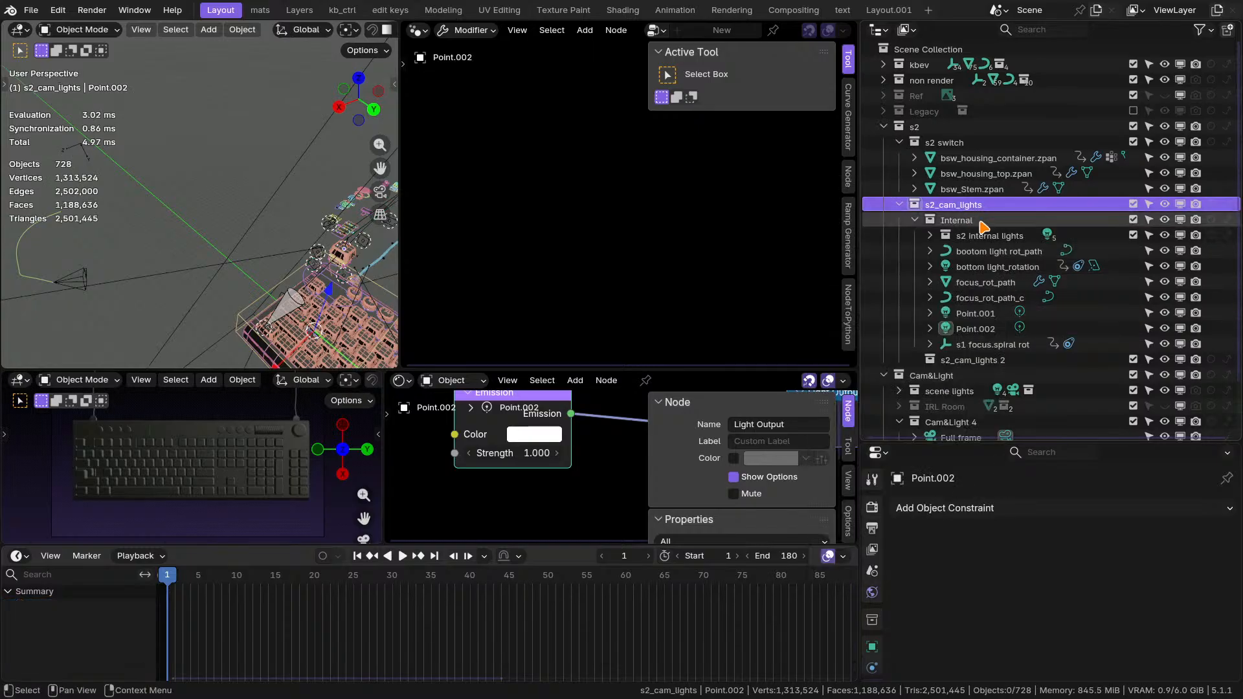
pyautogui.doubleClick(985, 360)
pyautogui.write('xte')
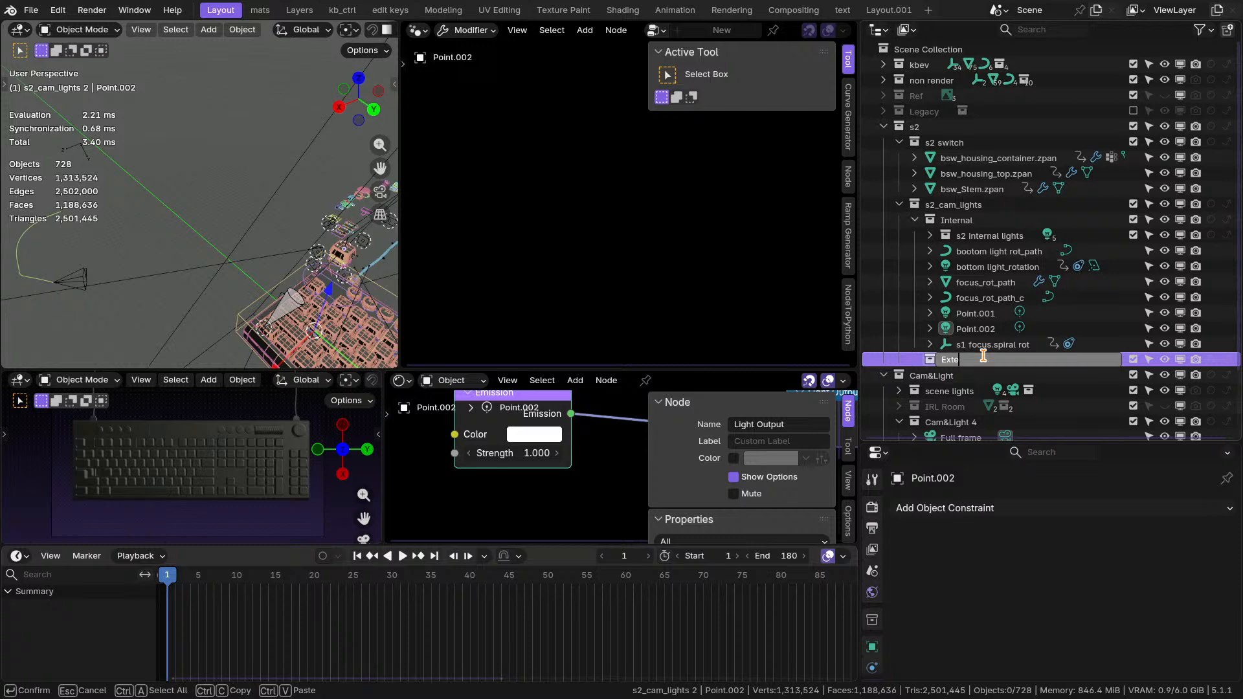
pyautogui.write('rnal')
pyautogui.press('Return')
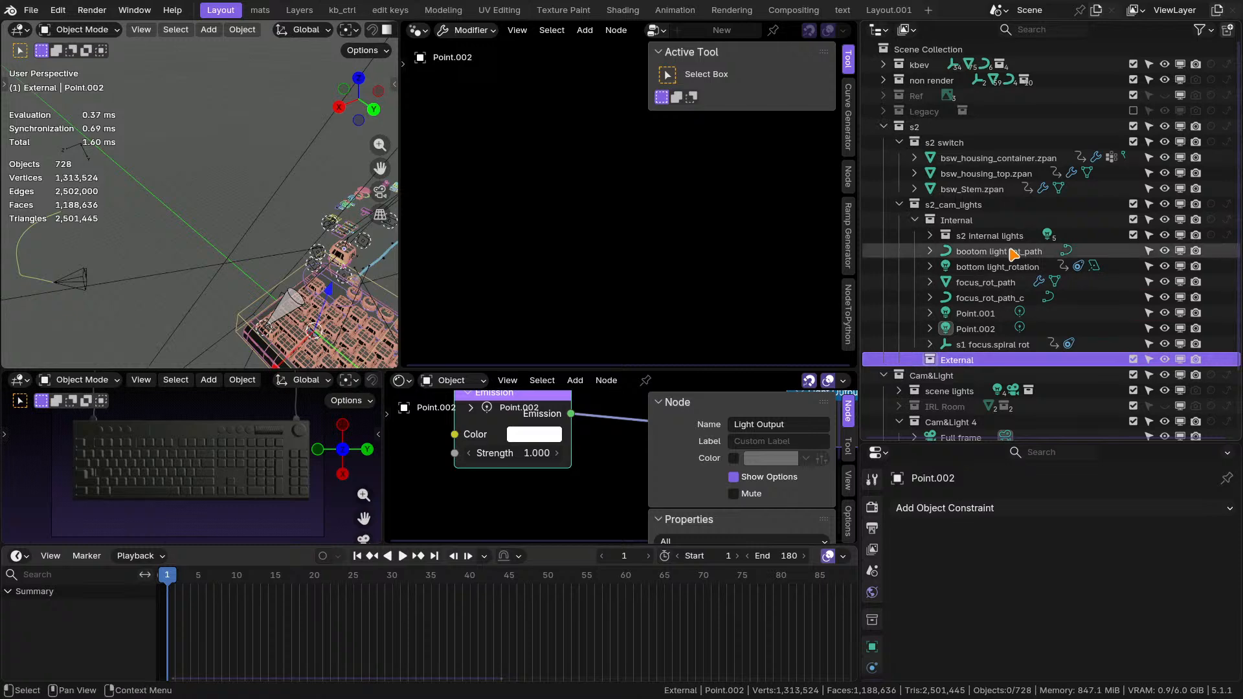
# Examine where Point.001, Point.002 and the bootom light rot_path curve sit around the floating switch in the 3D view.
pyautogui.click(983, 329)
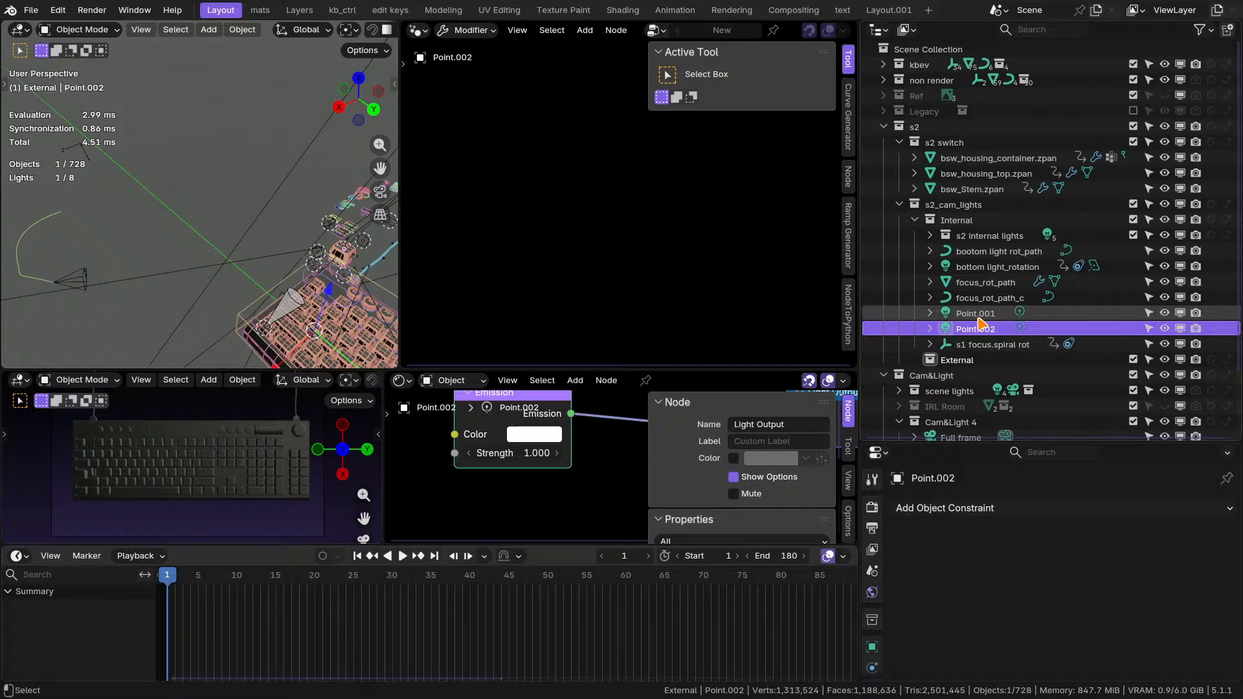
pyautogui.keyDown('ctrl'); pyautogui.click(976, 314); pyautogui.keyUp('ctrl')
pyautogui.press('KP_Decimal')
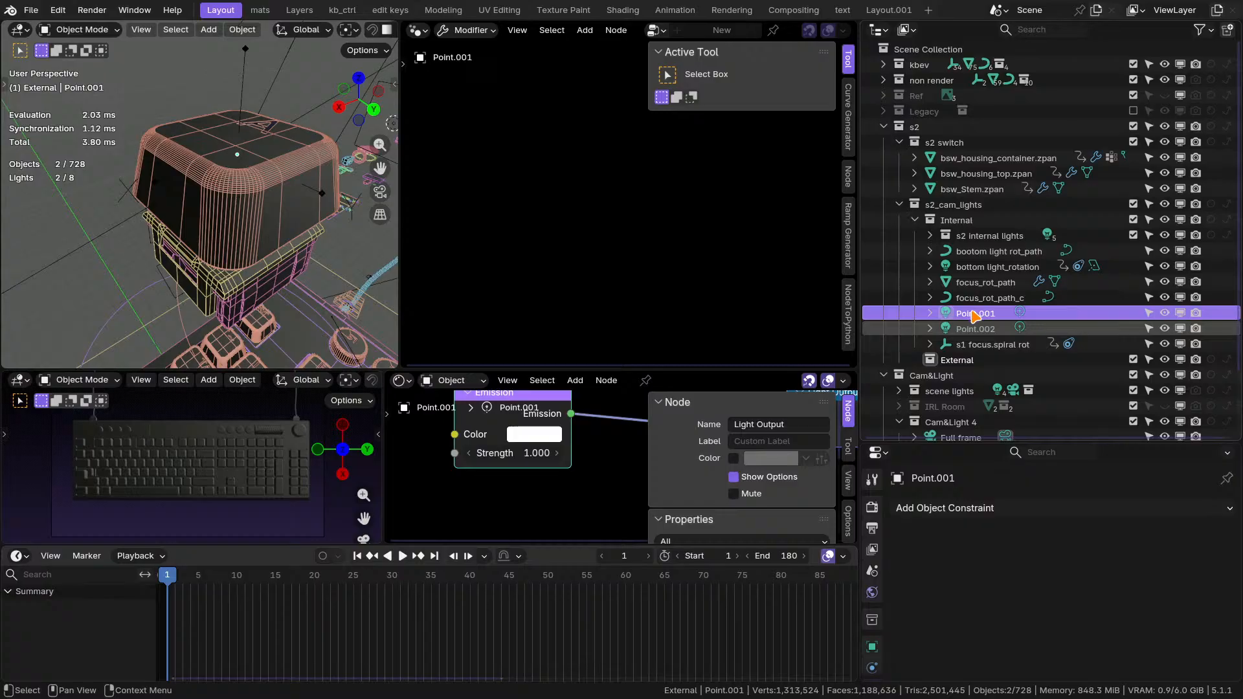
pyautogui.moveTo(976, 316); pyautogui.dragTo(983, 219)
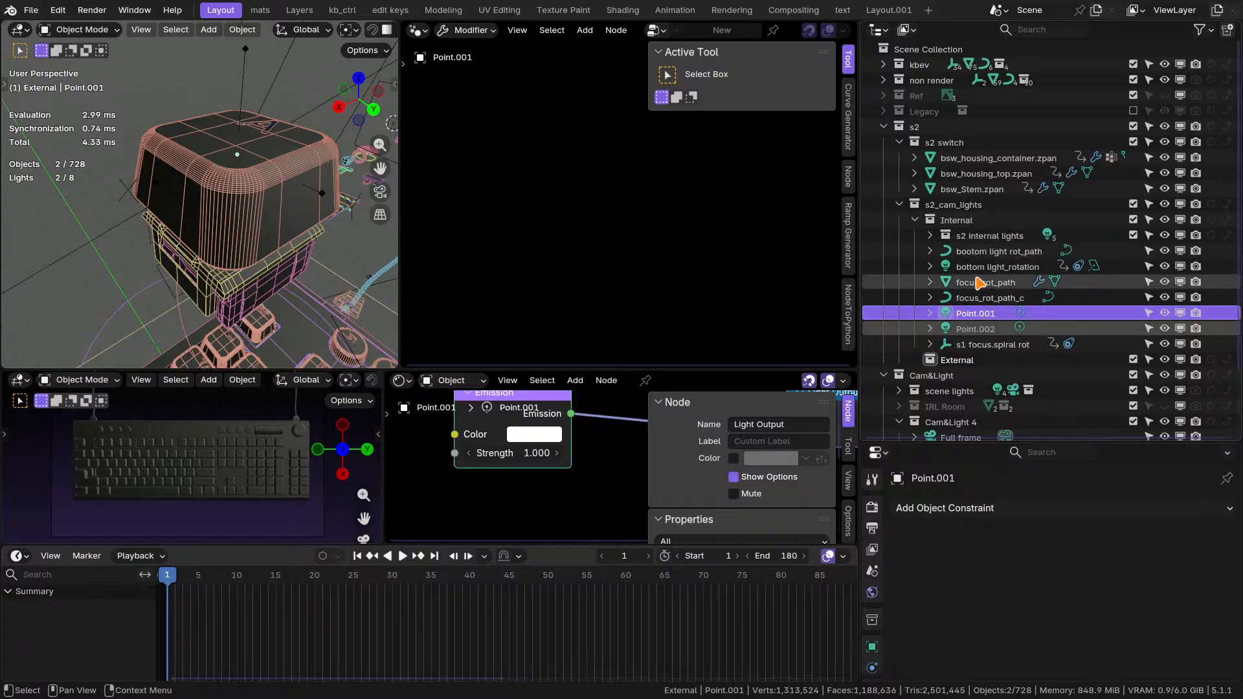
pyautogui.click(982, 267)
pyautogui.click(984, 254)
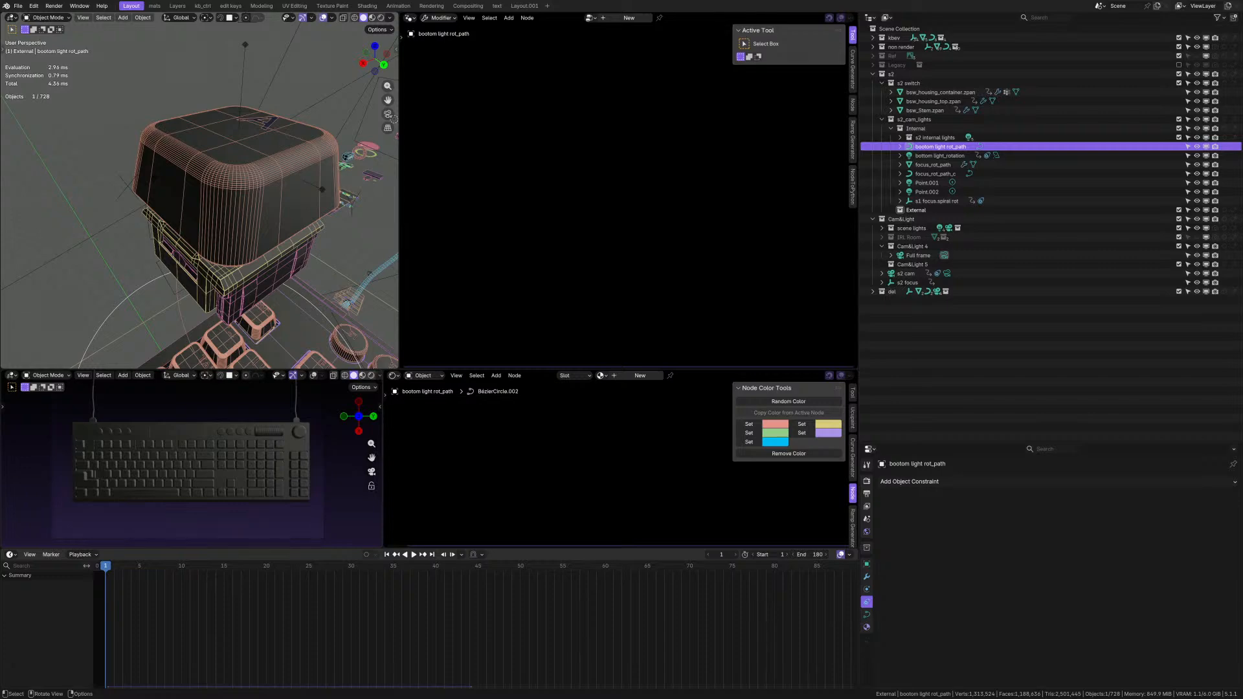
pyautogui.scroll(-8, 161, 191)
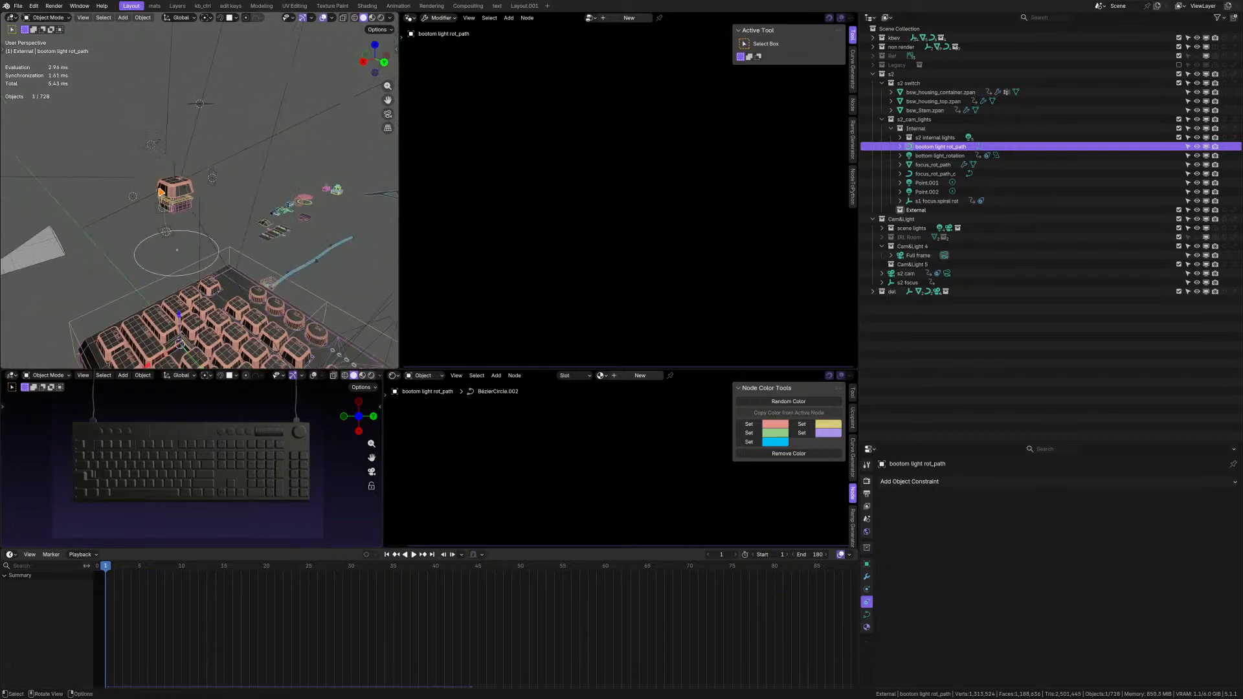
pyautogui.moveTo(160, 192)
pyautogui.mouseDown(button='middle')
pyautogui.moveTo(187, 209)
pyautogui.moveTo(131, 196)
pyautogui.moveTo(155, 196)
pyautogui.mouseUp(button='middle')
pyautogui.scroll(-5, 188, 201)
pyautogui.scroll(6, 155, 195)
pyautogui.scroll(2, 155, 194)
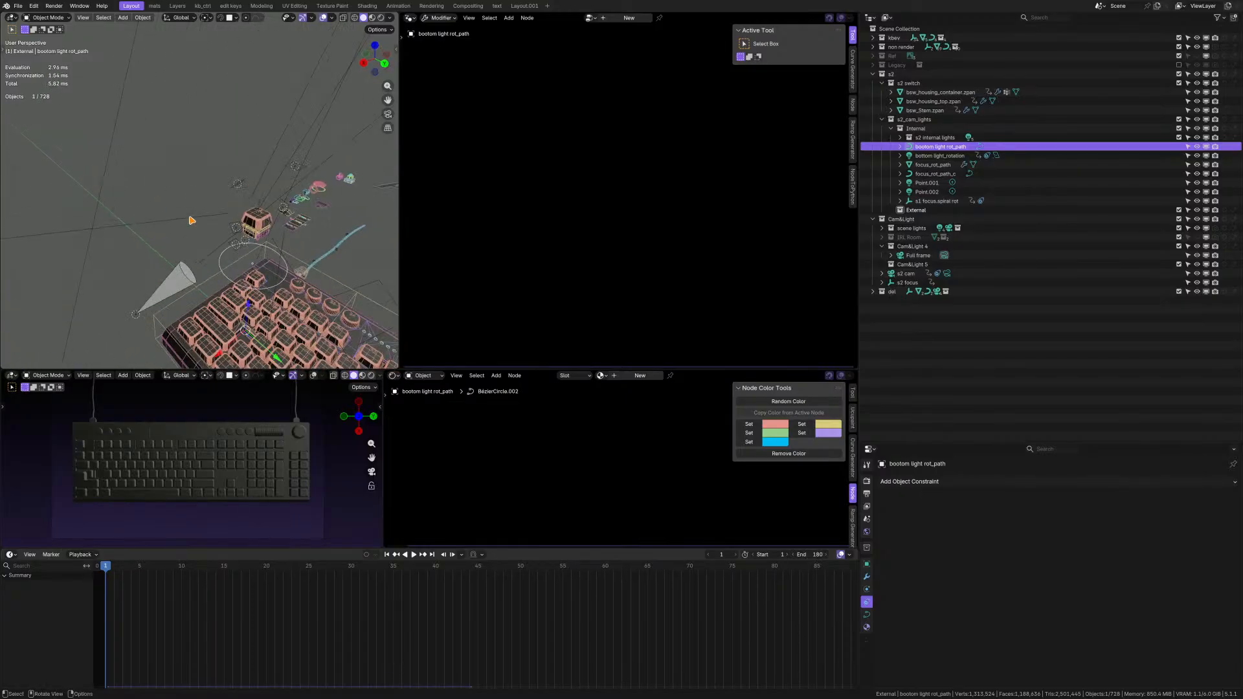
pyautogui.scroll(4, 190, 217)
pyautogui.keyDown('shift'); pyautogui.moveTo(272, 249); pyautogui.dragTo(165, 226, button='middle'); pyautogui.keyUp('shift')
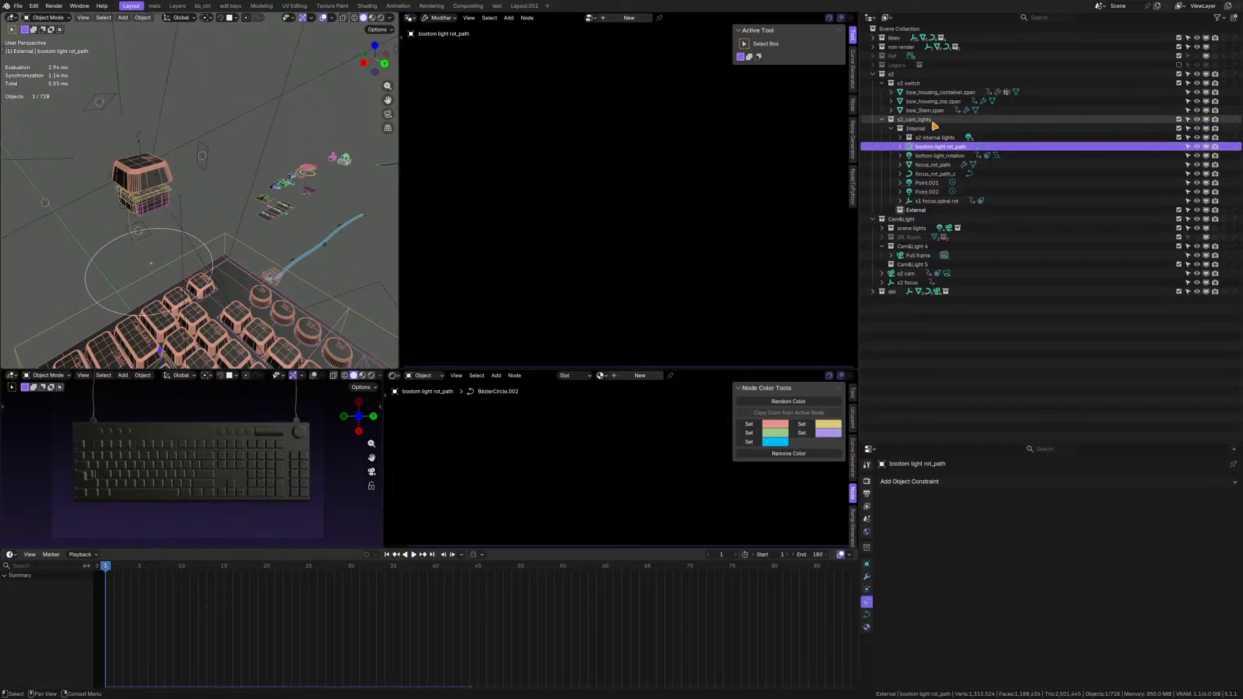
# Move s2 cam and s2 focus from Cam&Light into the s2 collection.
pyautogui.click(882, 83)
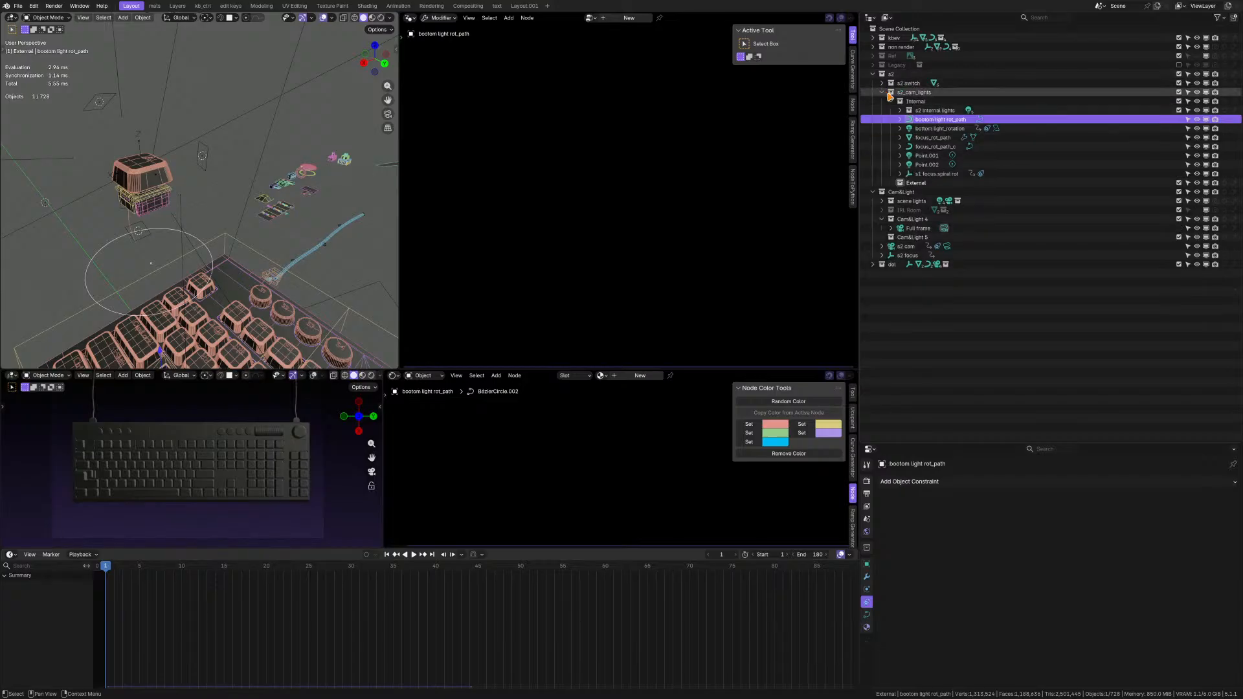
pyautogui.click(891, 101)
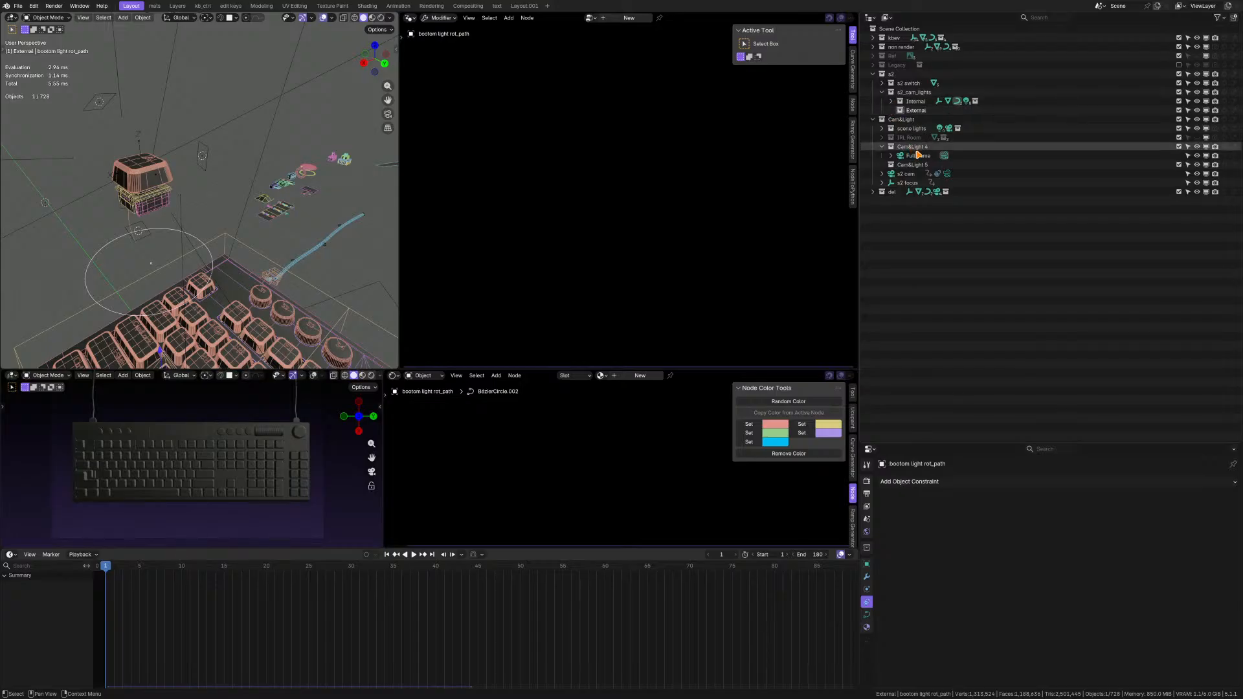
pyautogui.click(913, 174)
pyautogui.keyDown('ctrl'); pyautogui.click(910, 183); pyautogui.keyUp('ctrl')
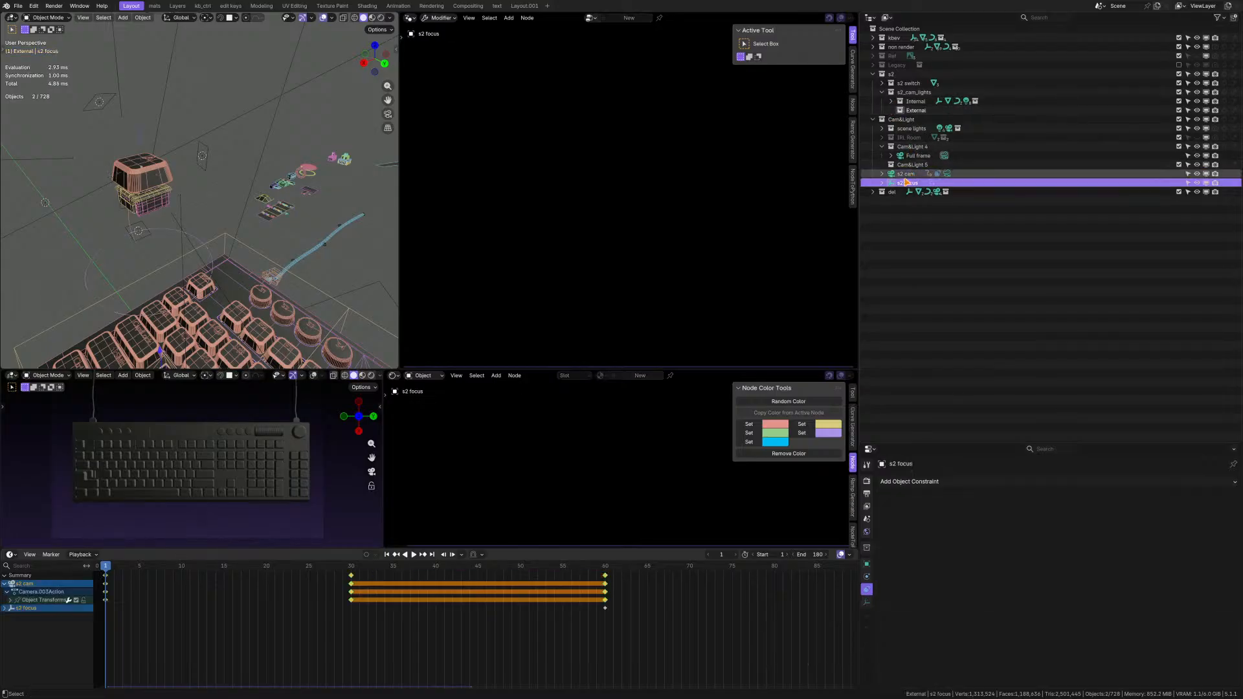
pyautogui.moveTo(910, 184); pyautogui.dragTo(905, 84)
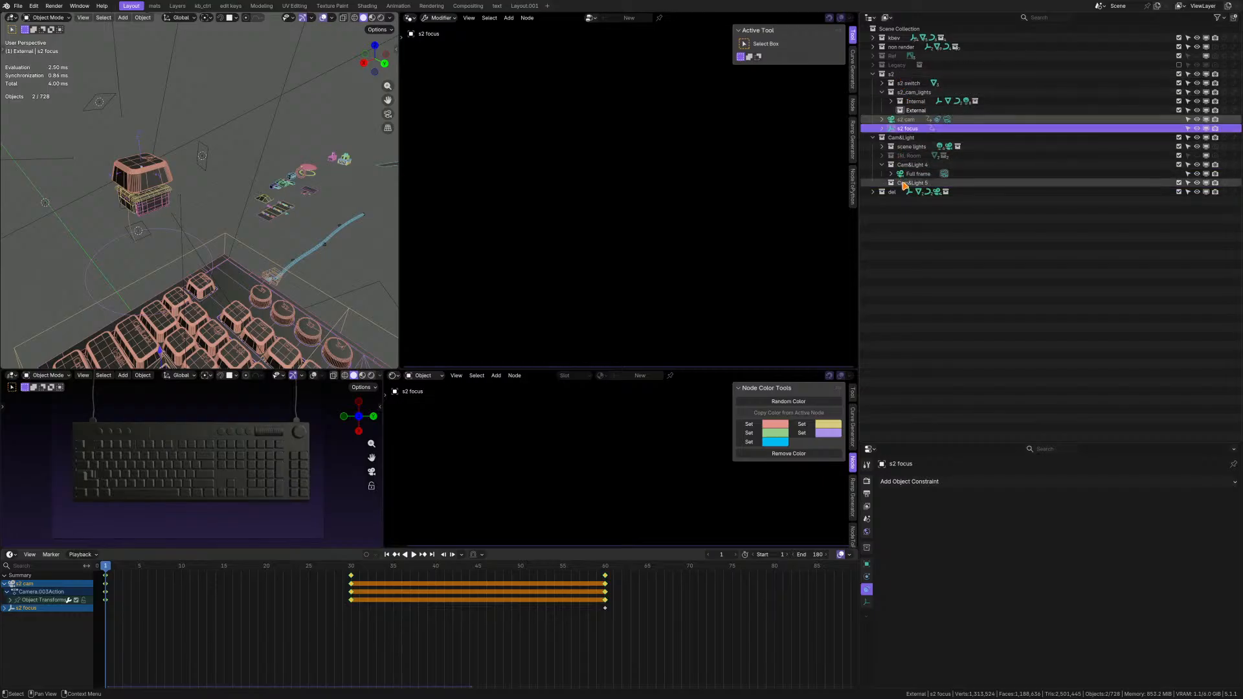
# Remove the empty Cam&Light 5 collection from Cam&Light and collapse the Cam&Light hierarchy.
pyautogui.click(909, 184)
pyautogui.rightClick(918, 185)
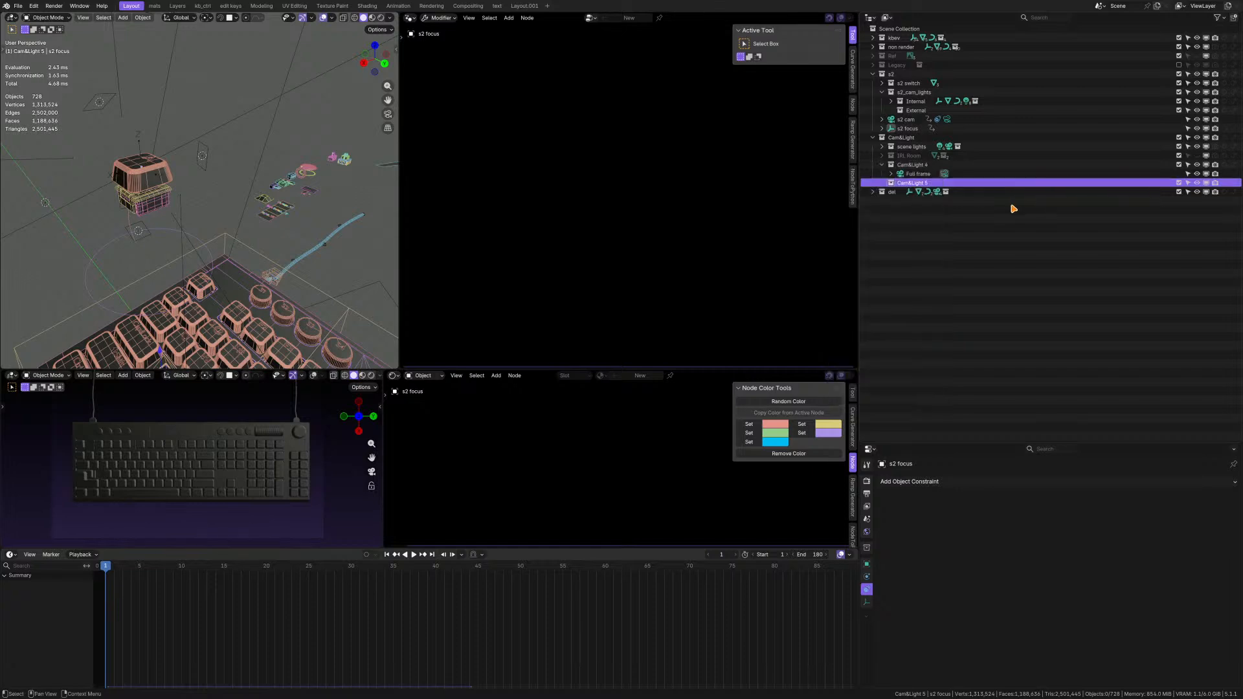
pyautogui.moveTo(913, 184)
pyautogui.mouseDown()
pyautogui.moveTo(884, 188)
pyautogui.moveTo(903, 175)
pyautogui.mouseUp()
pyautogui.click(914, 166)
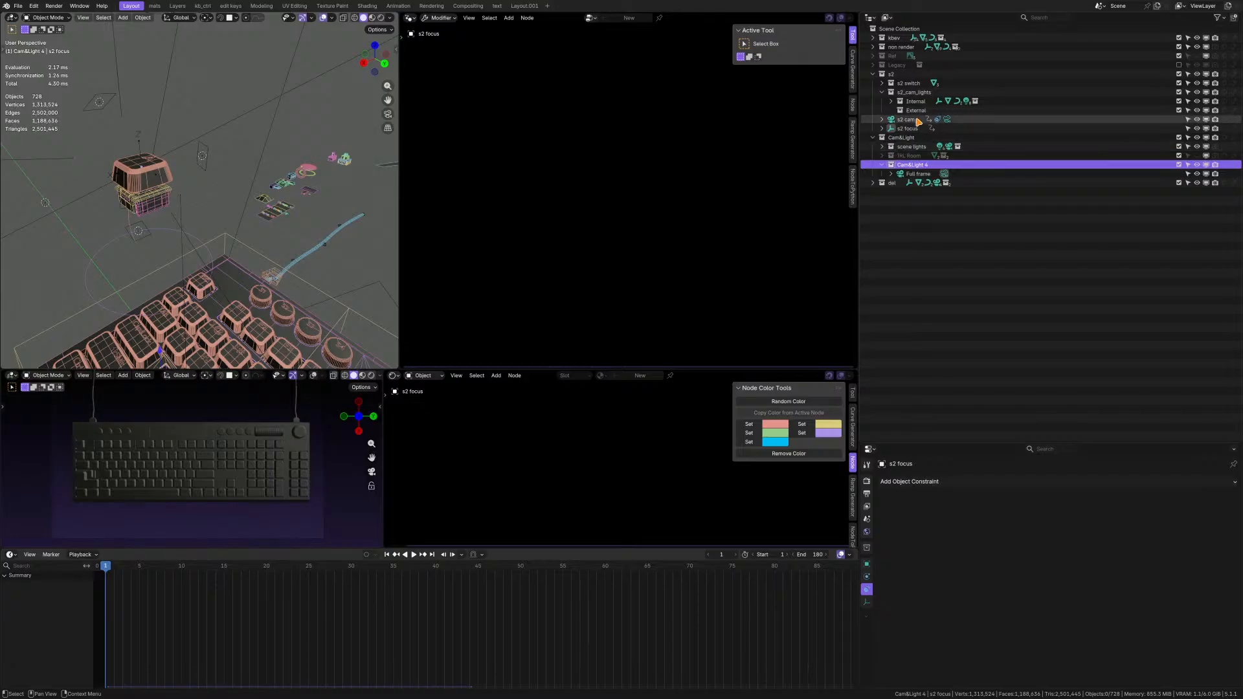
pyautogui.click(873, 137)
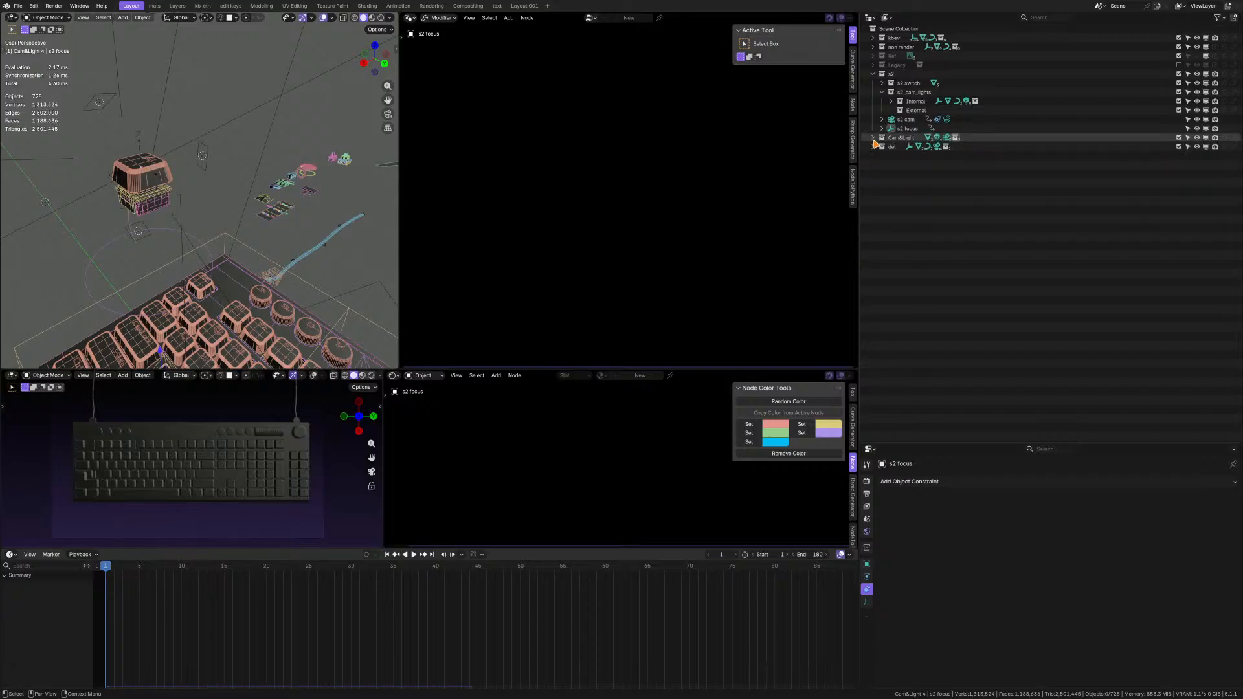
# Move bottom light_rotation, Point.001 and Point.002 into the s2 internal lights collection.
pyautogui.click(891, 102)
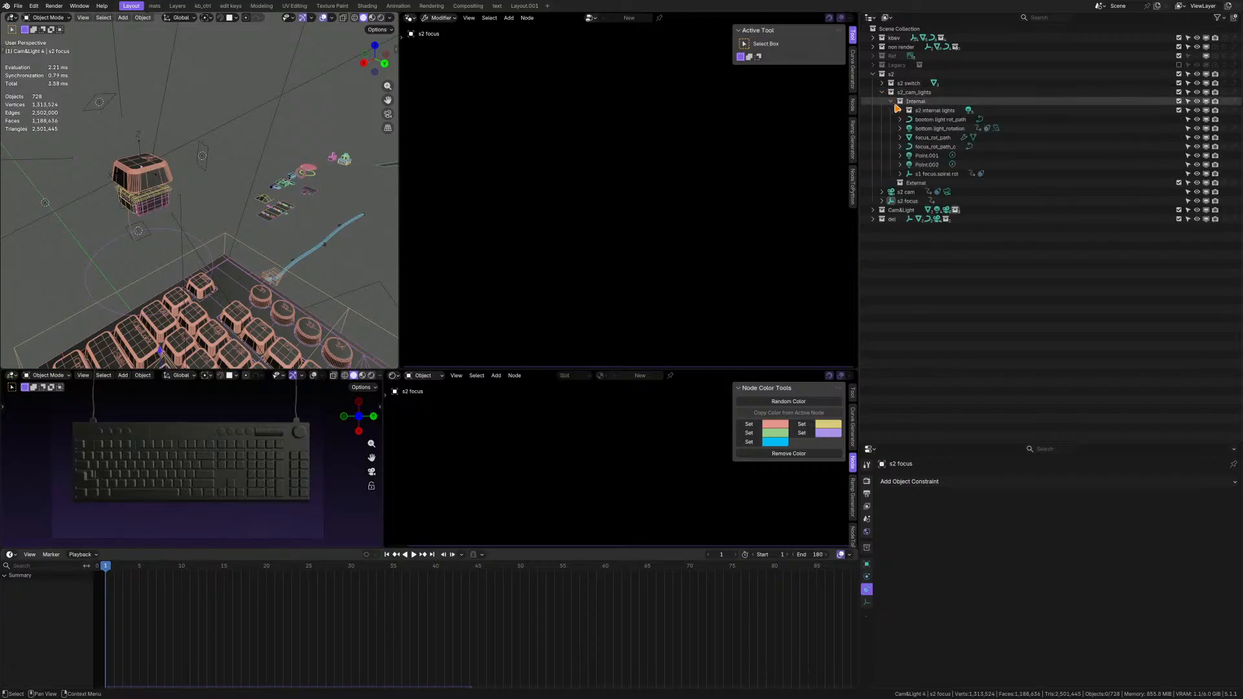
pyautogui.click(901, 111)
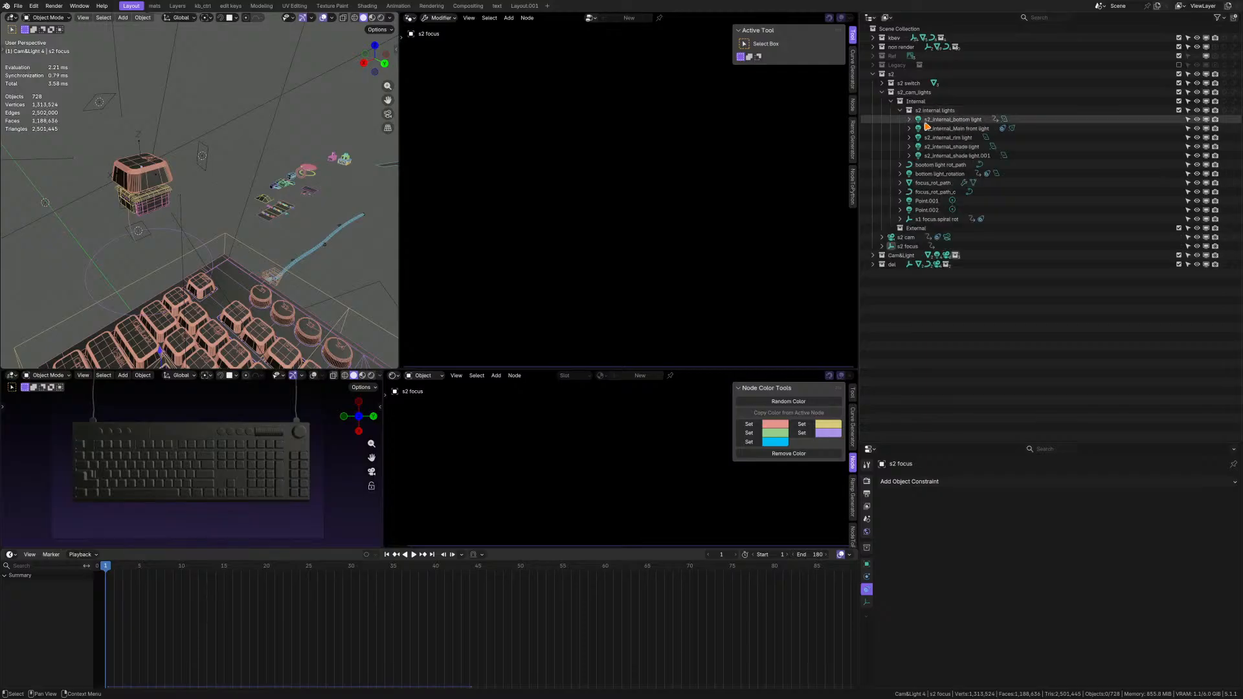
pyautogui.click(955, 156)
pyautogui.keyDown('shift'); pyautogui.click(955, 121); pyautogui.keyUp('shift')
pyautogui.scroll(-4, 208, 211)
pyautogui.moveTo(207, 208); pyautogui.dragTo(194, 159, button='middle')
pyautogui.scroll(3, 155, 190)
pyautogui.click(936, 174)
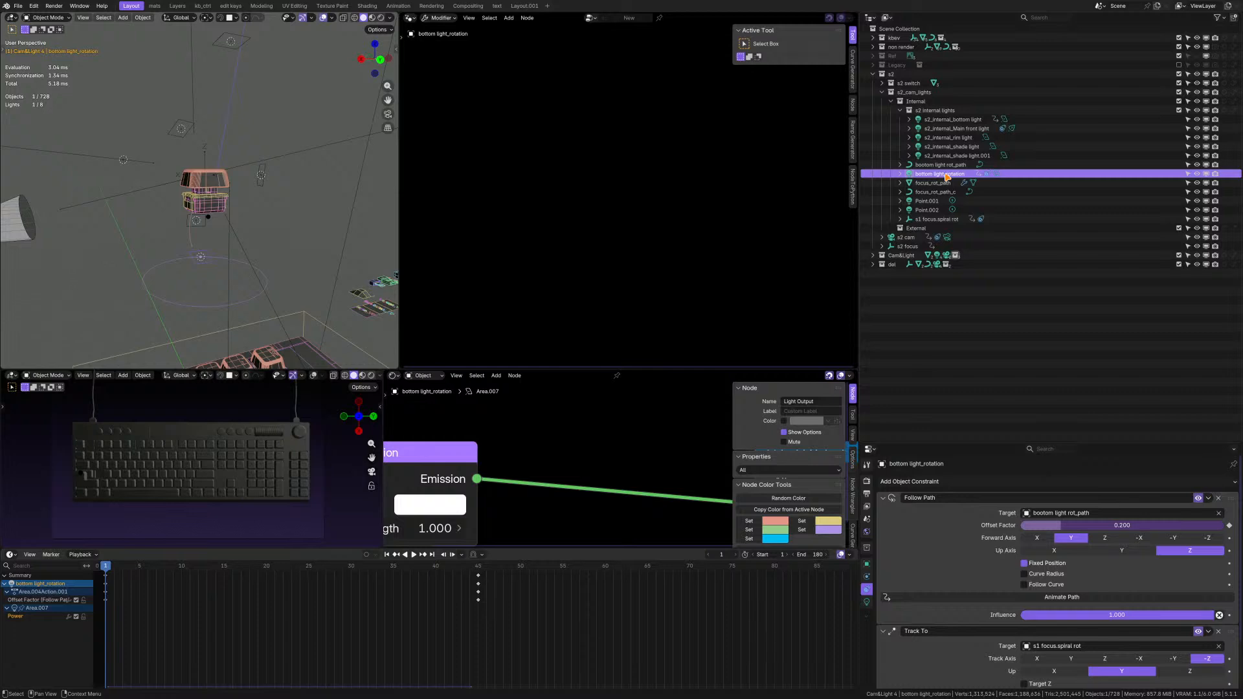
pyautogui.click(927, 201)
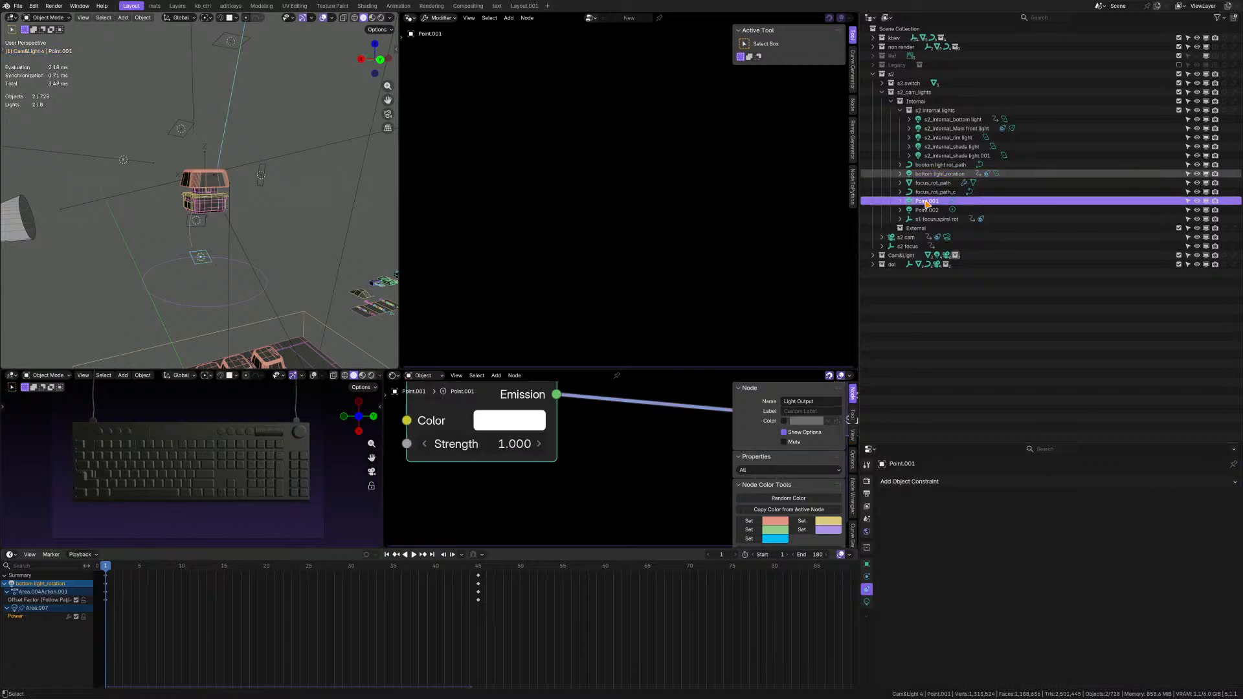
pyautogui.keyDown('ctrl'); pyautogui.click(930, 210); pyautogui.keyUp('ctrl')
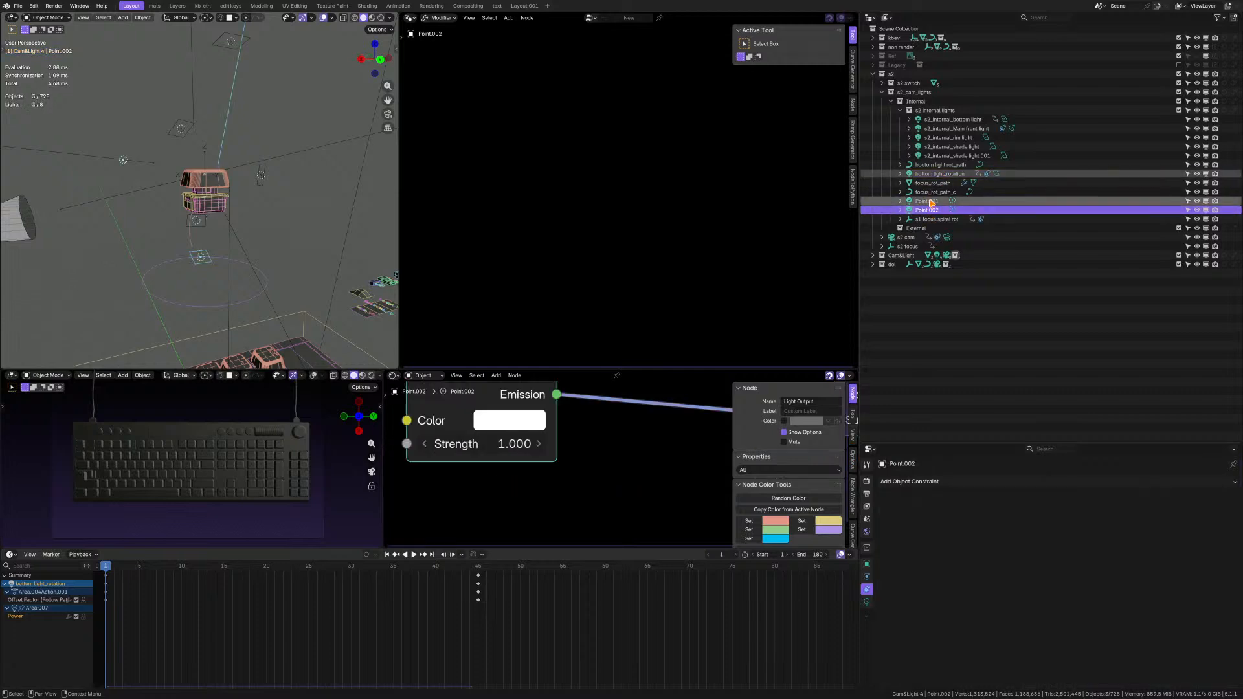
pyautogui.moveTo(933, 203); pyautogui.dragTo(944, 111)
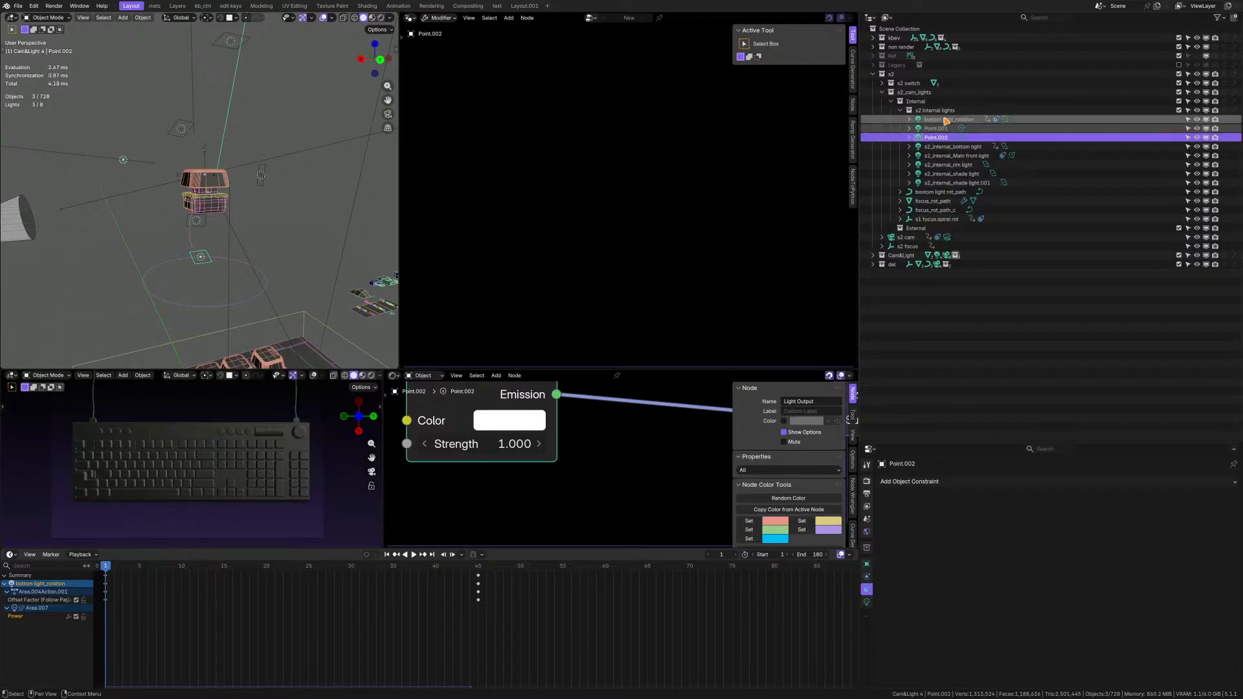
# Inspect focus_rot_path and focus_rot_path_c in the 3D view with trial moves, cancelling each move.
pyautogui.click(937, 202)
pyautogui.moveTo(259, 244); pyautogui.dragTo(207, 254, button='middle')
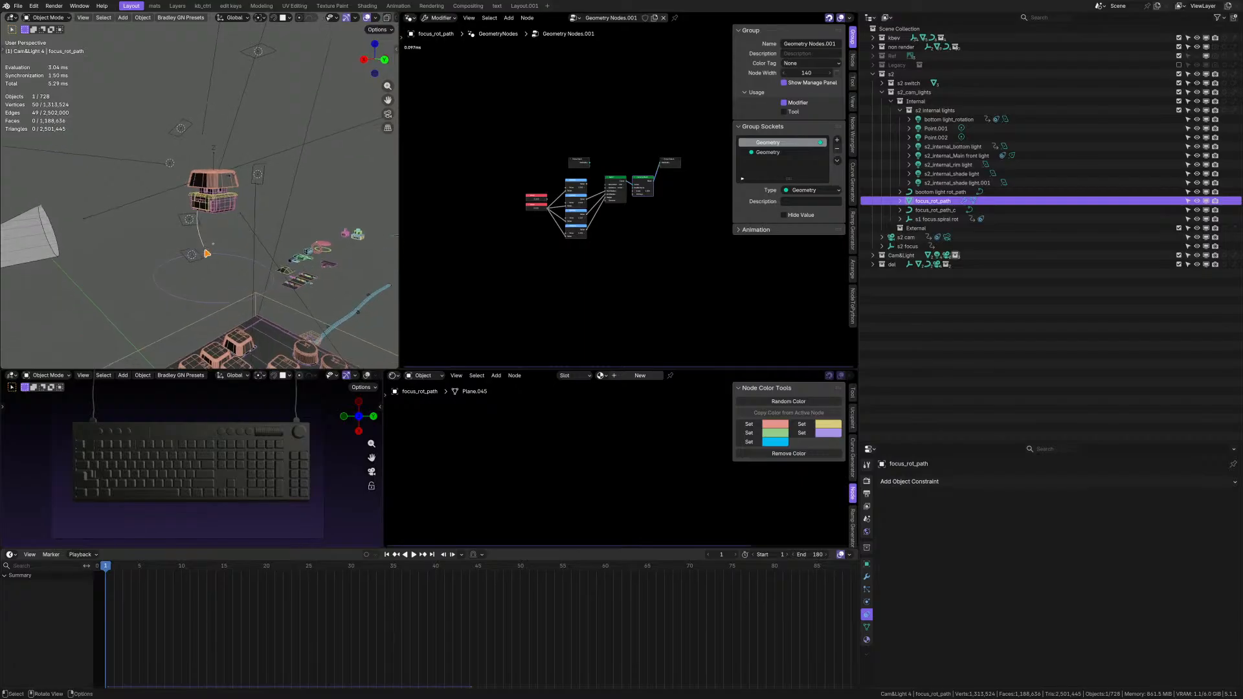
pyautogui.press('g')
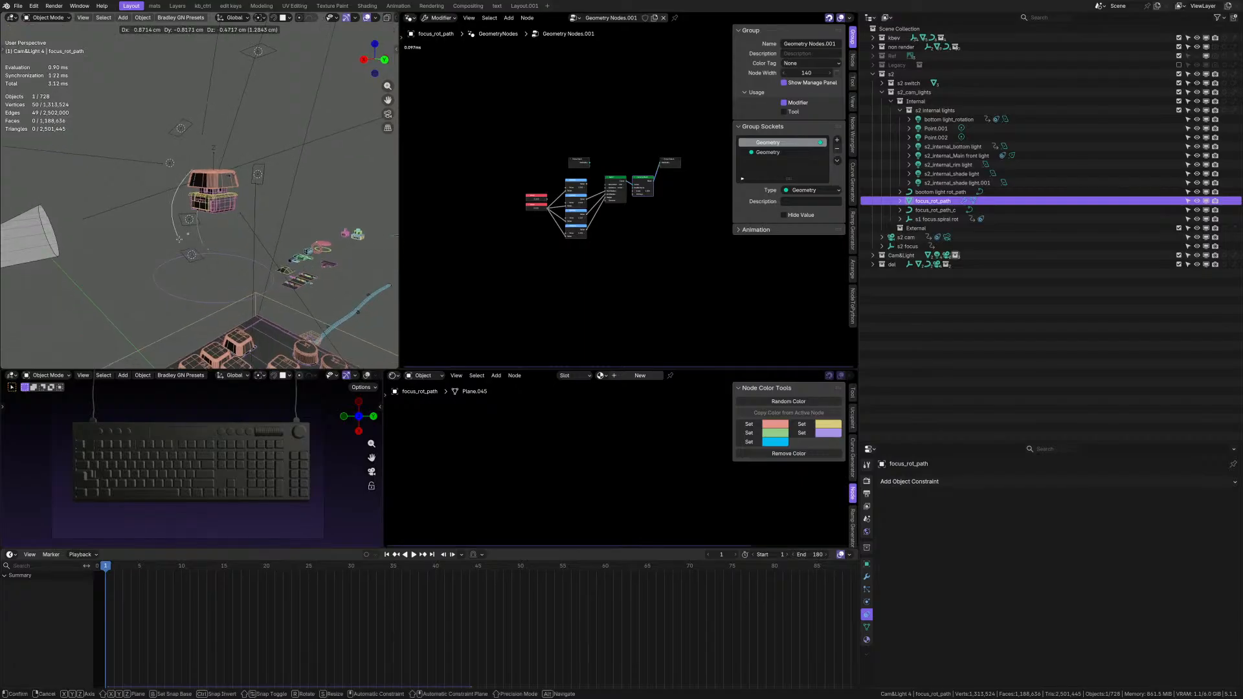
pyautogui.rightClick(179, 239)
pyautogui.scroll(4, 194, 240)
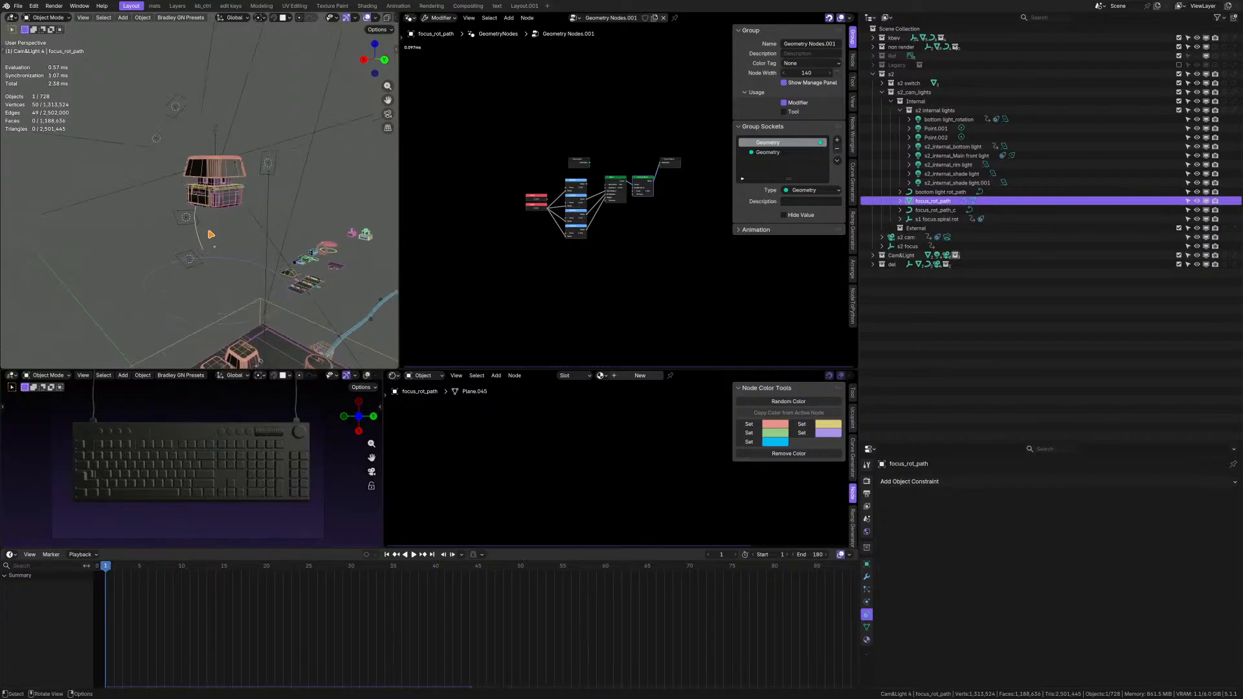
pyautogui.click(921, 209)
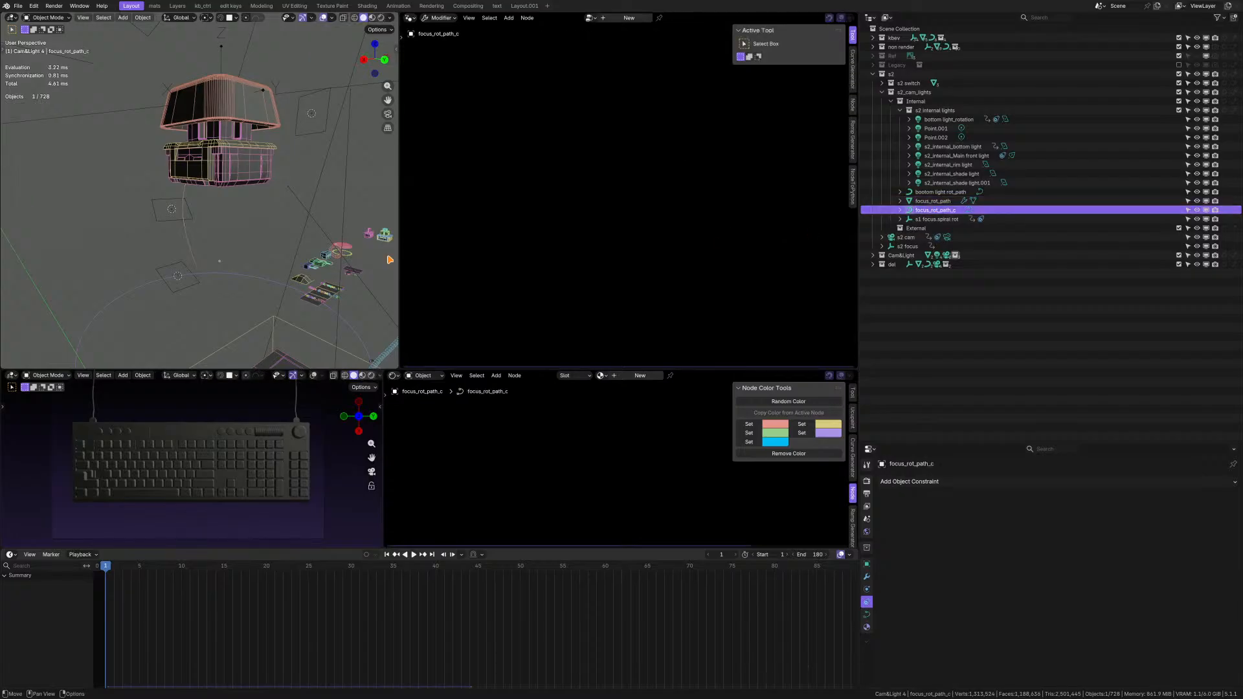
pyautogui.scroll(-4, 245, 257)
pyautogui.press('g')
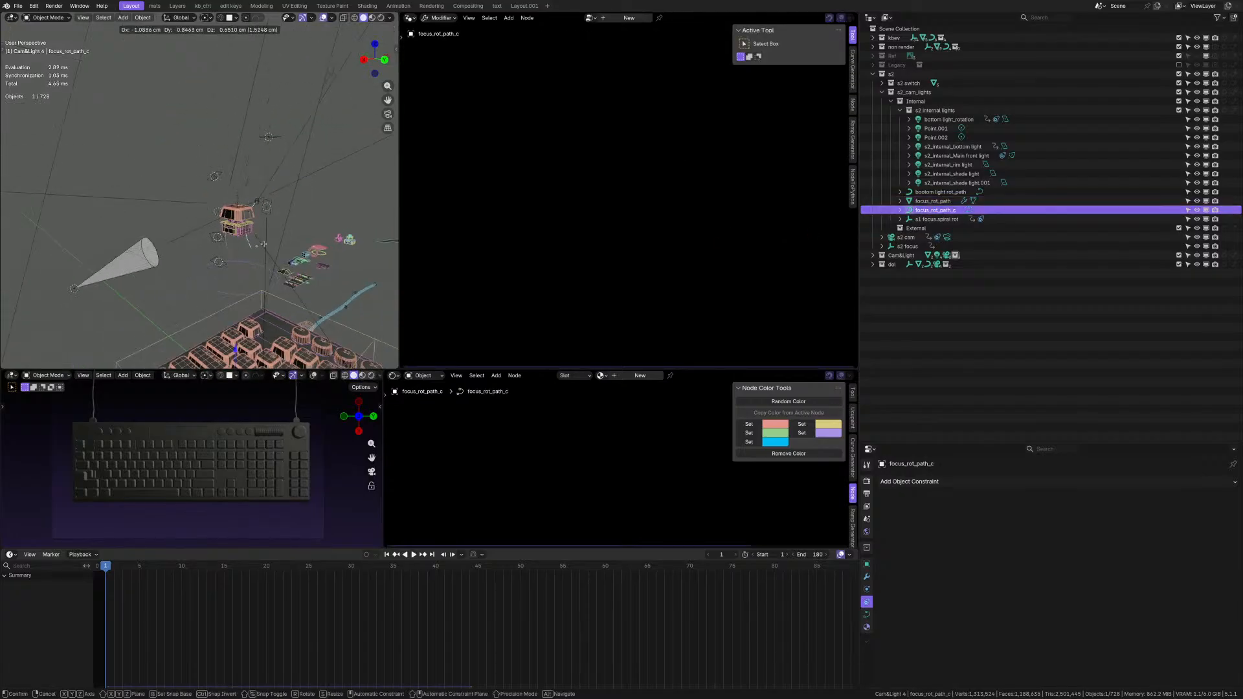
pyautogui.rightClick(277, 246)
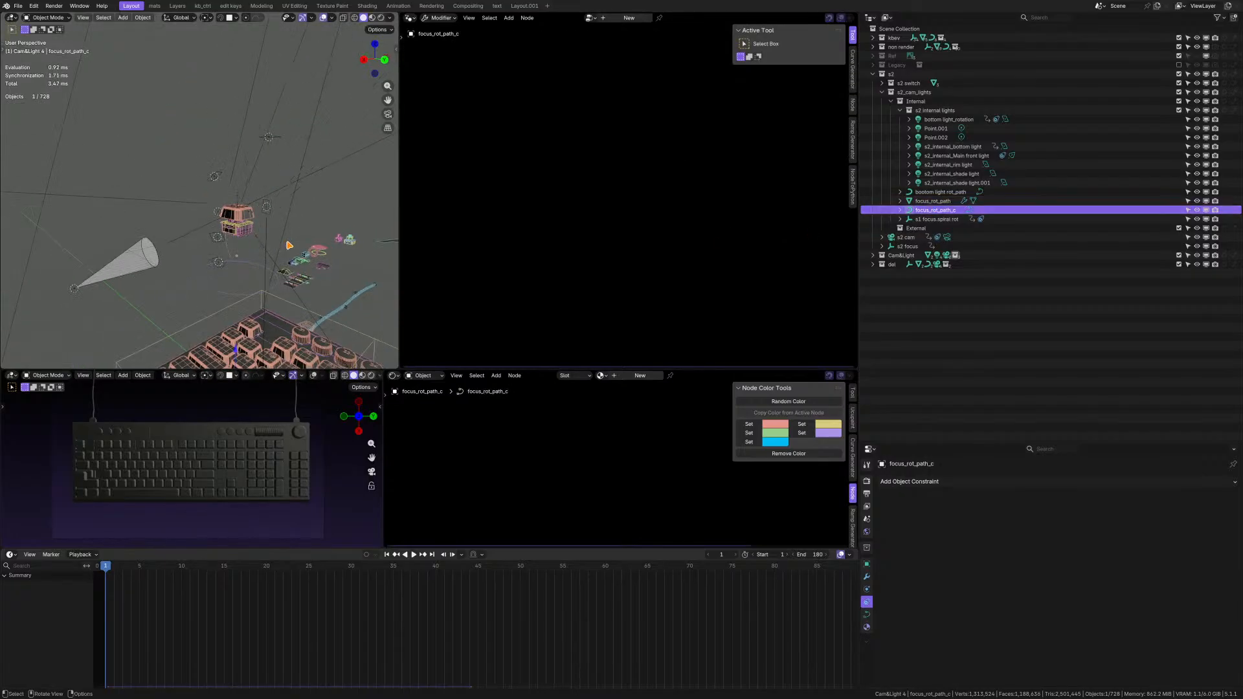
# Check focus_rot_path's modifiers and rename the object as focus_rot_path_bkp.
pyautogui.click(933, 201)
pyautogui.press('KP_Decimal')
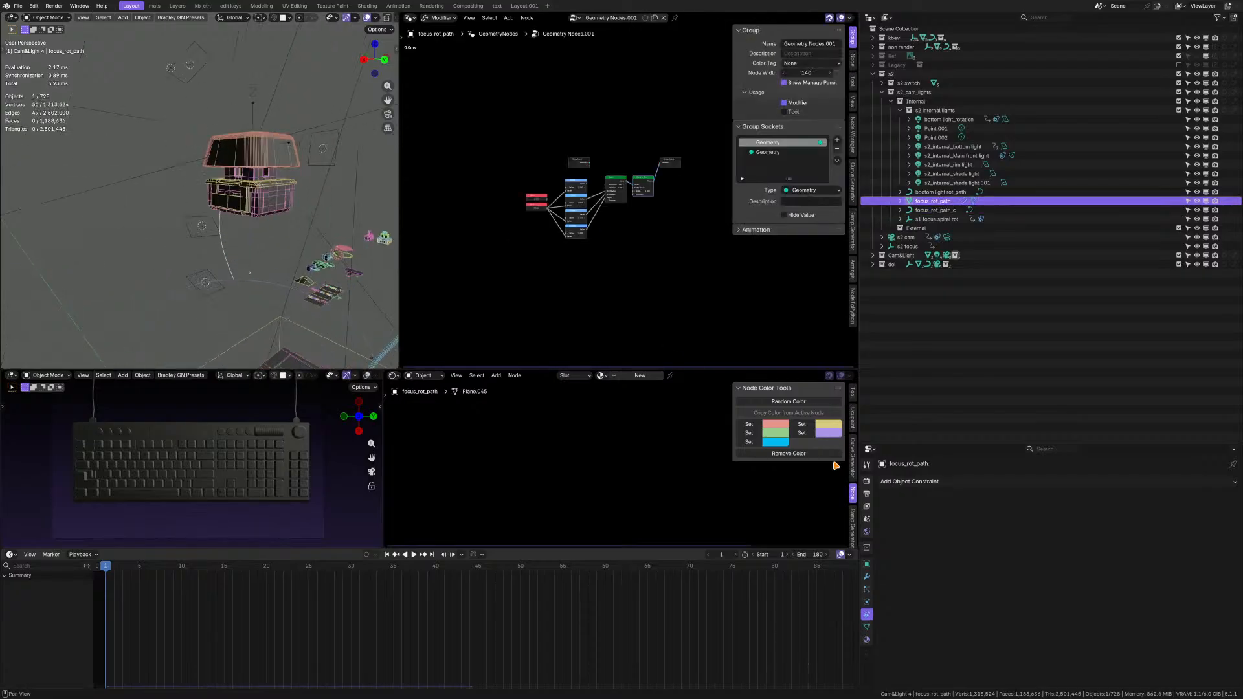
pyautogui.click(868, 577)
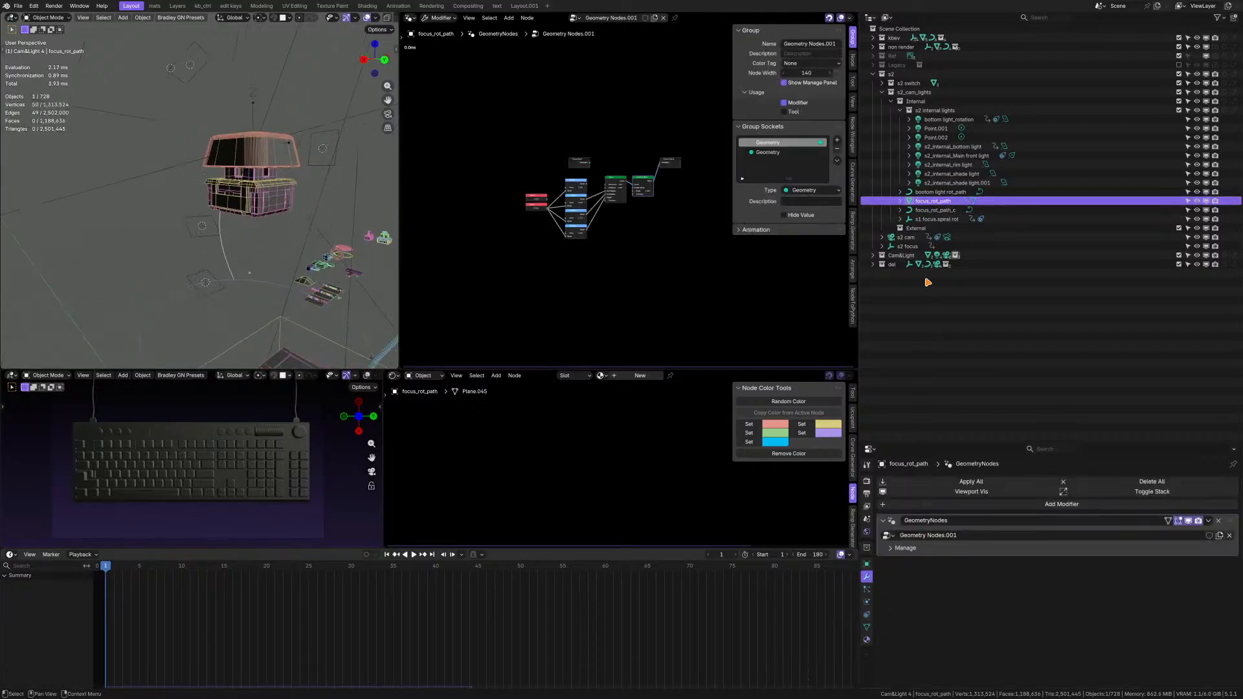
pyautogui.doubleClick(946, 202)
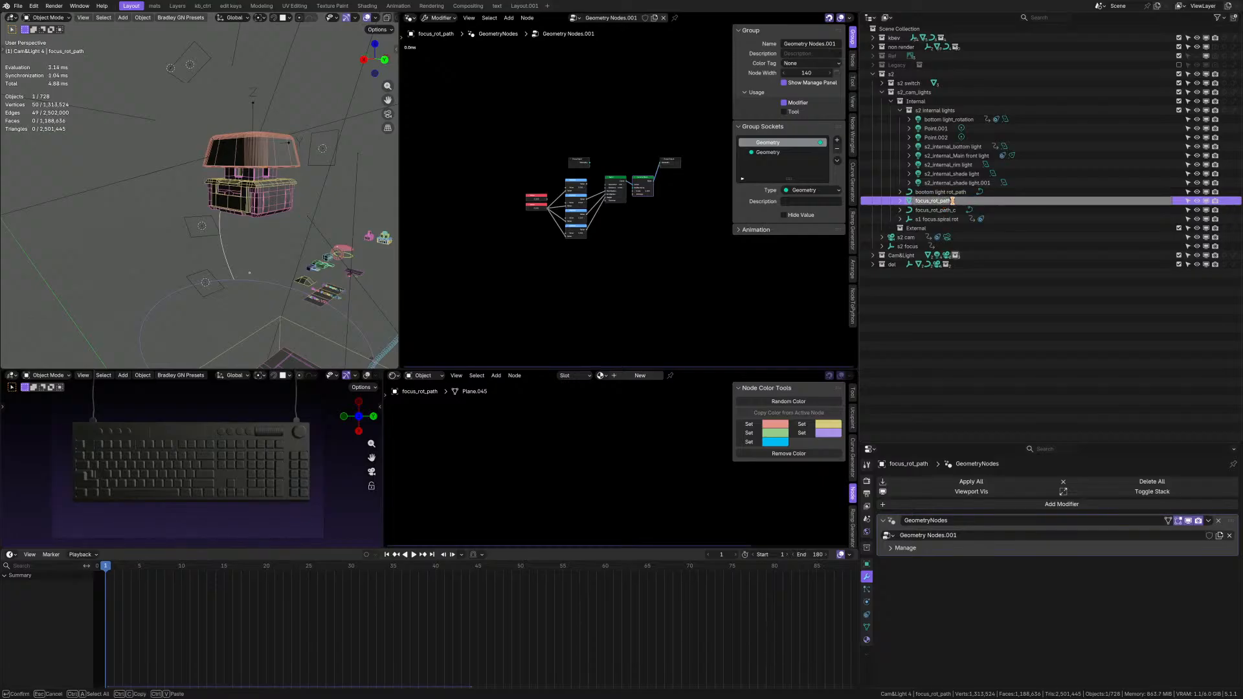
pyautogui.press('Return')
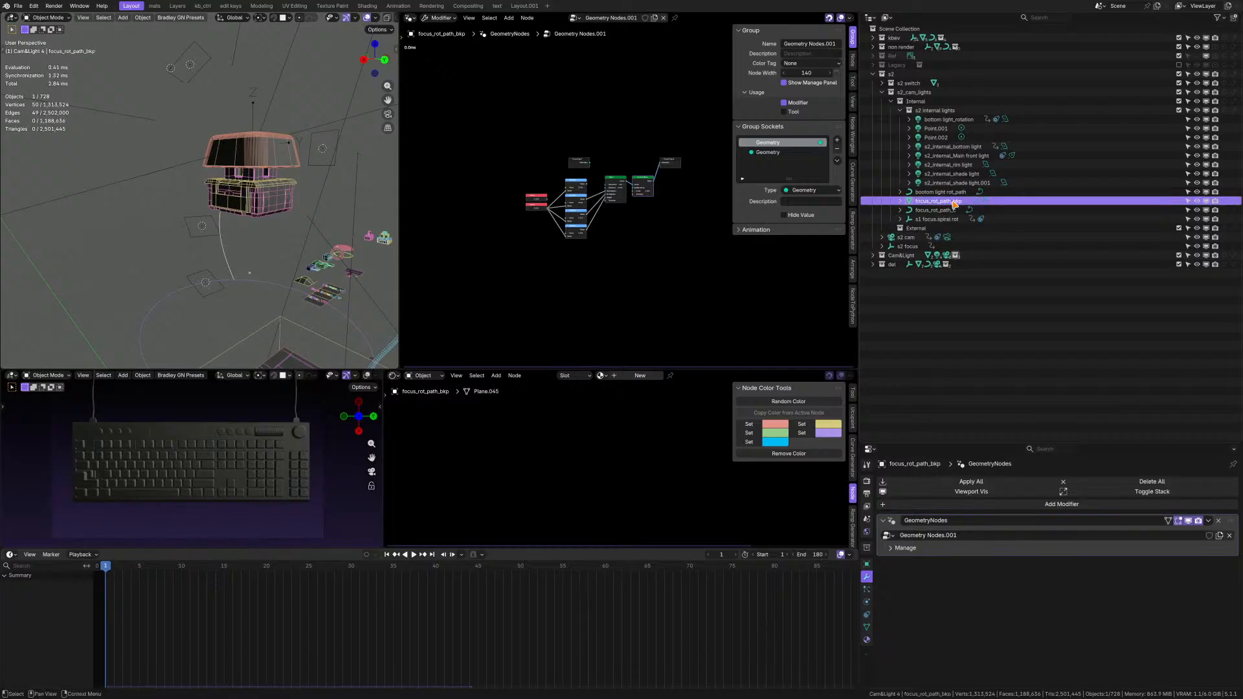
# Create a new collection named s2 bkp inside s2 and move focus_rot_path_bkp into it.
pyautogui.click(932, 210)
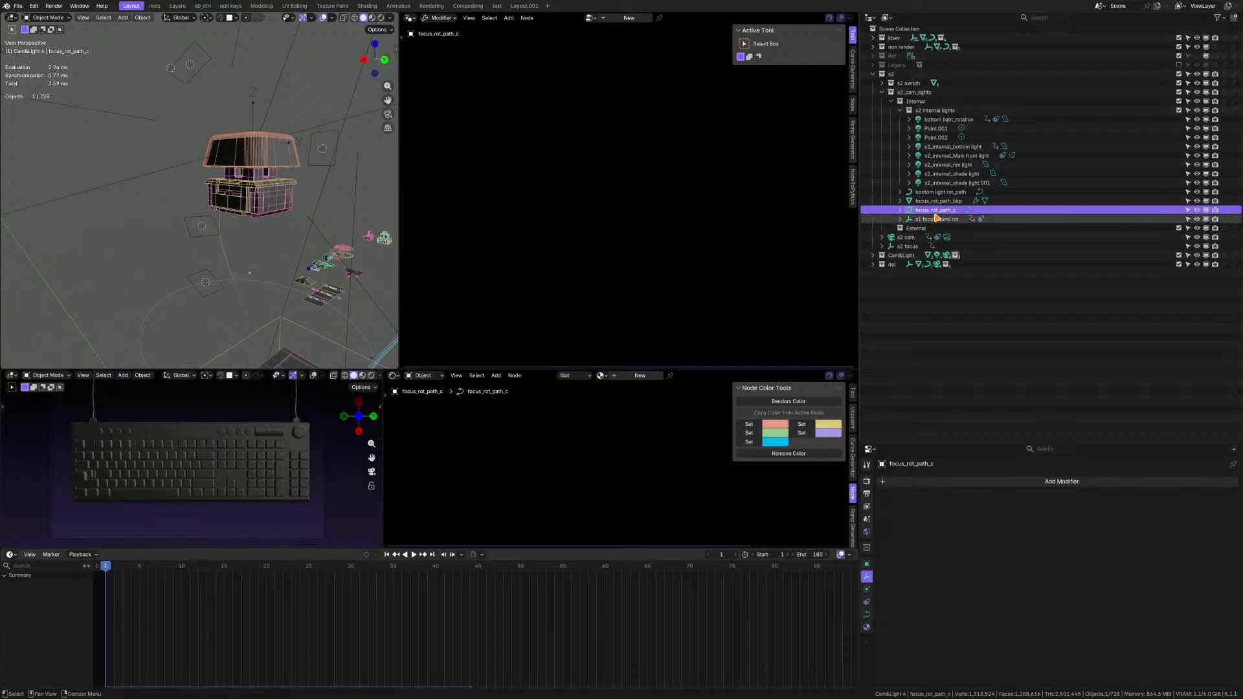
pyautogui.click(910, 75)
pyautogui.rightClick(912, 76)
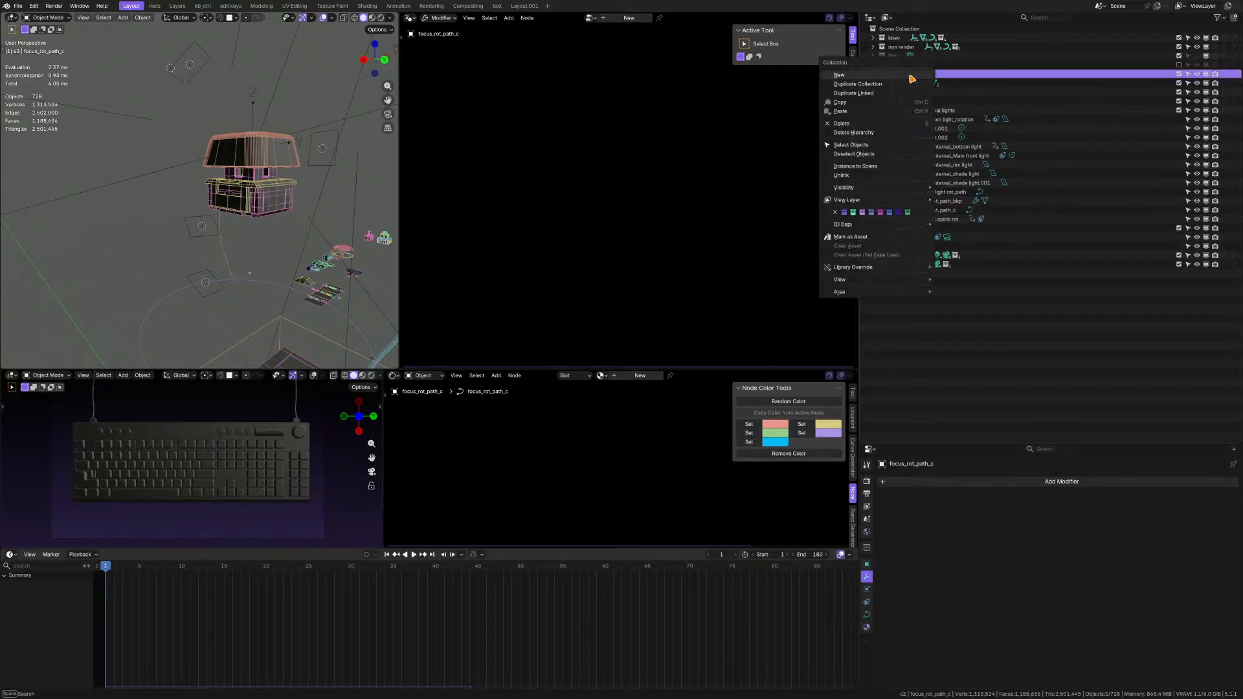
pyautogui.click(911, 76)
pyautogui.click(920, 238)
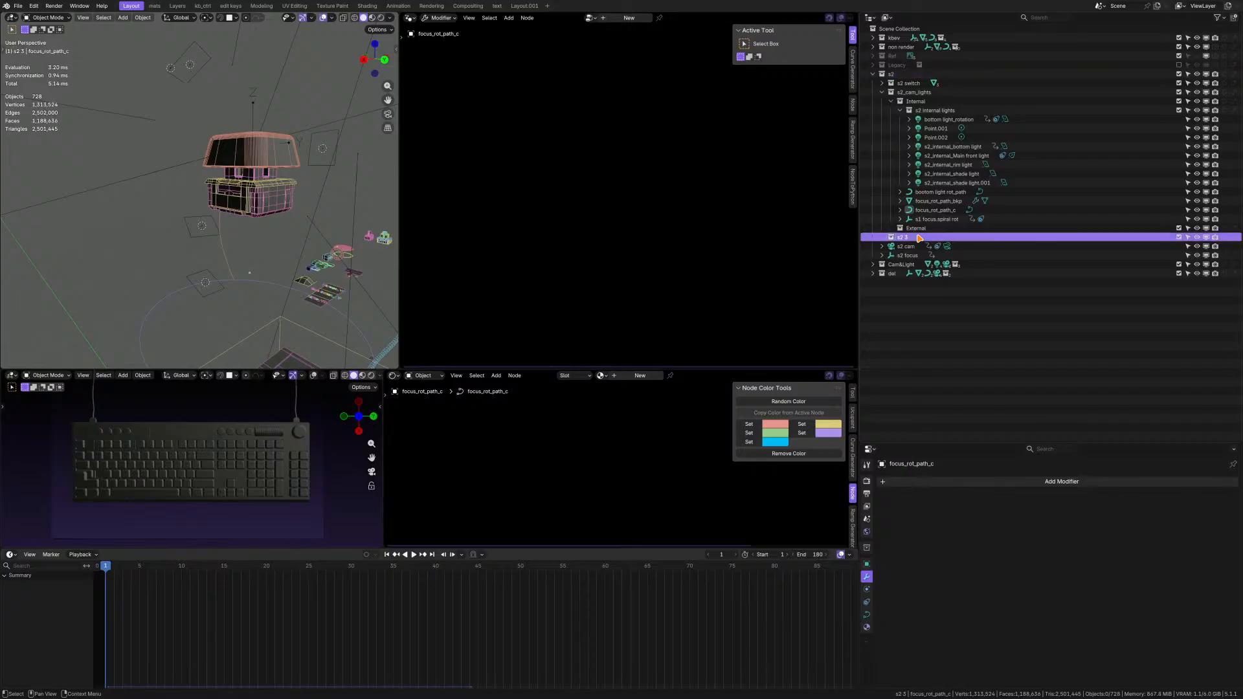
pyautogui.doubleClick(901, 237)
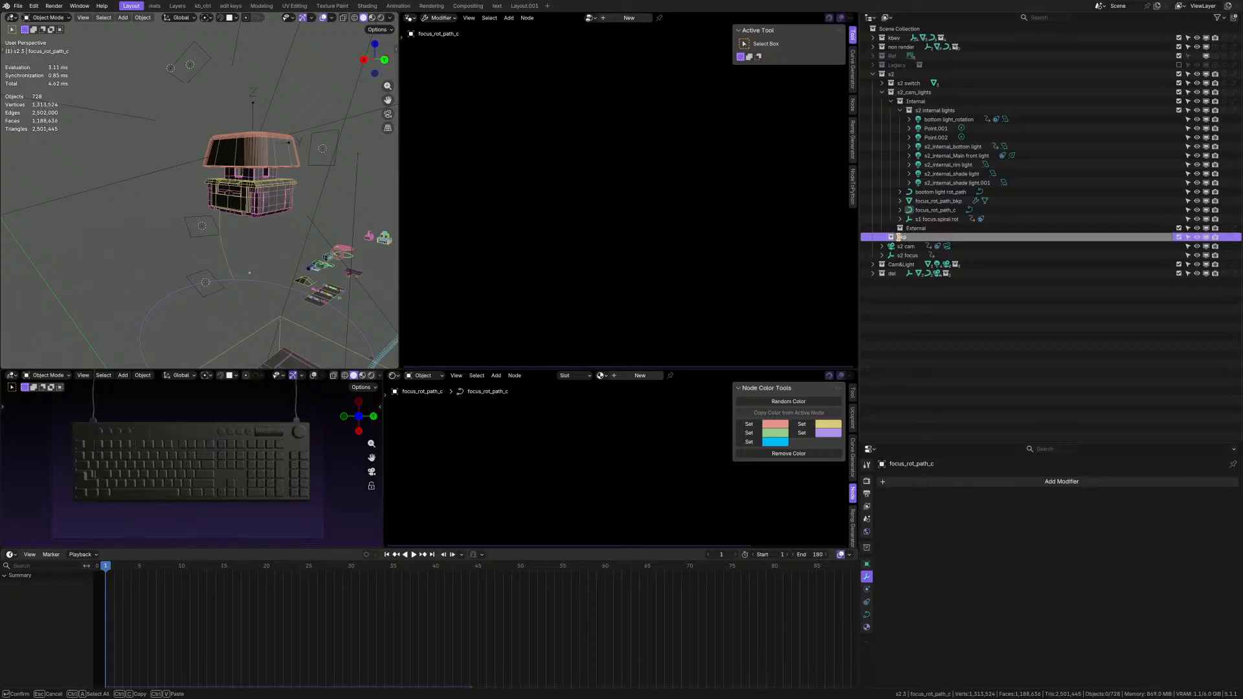
pyautogui.write('s2 bkp')
pyautogui.press('Return')
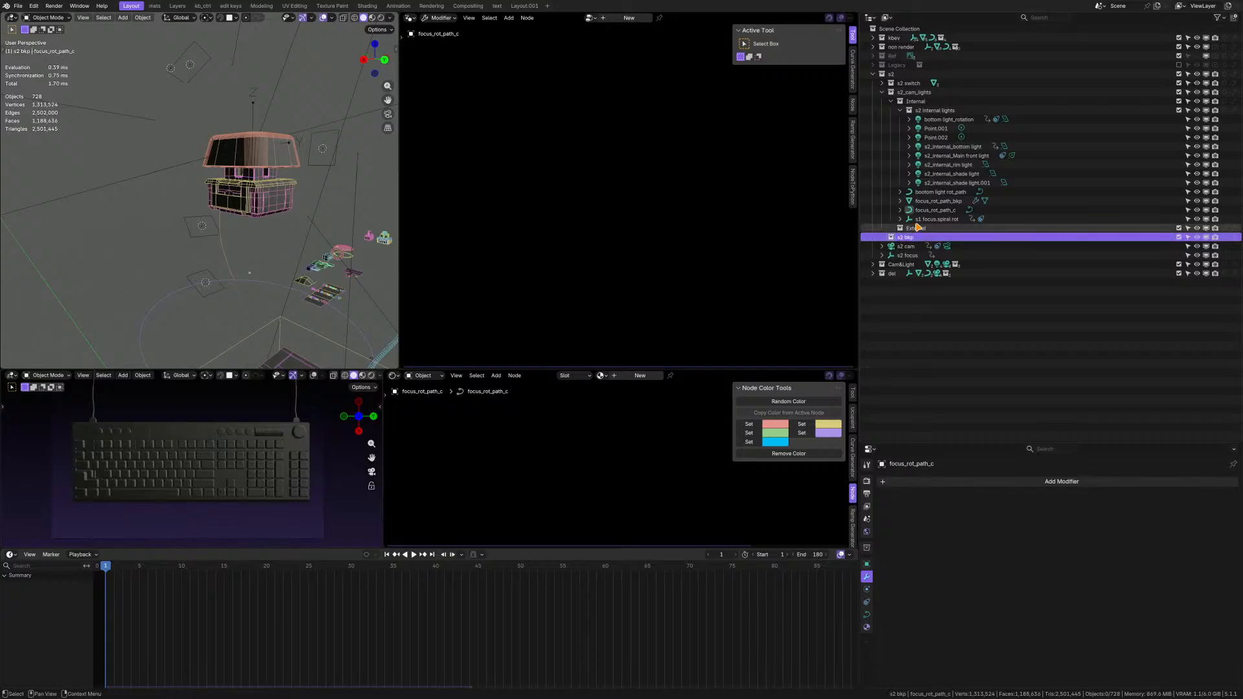
pyautogui.click(939, 201)
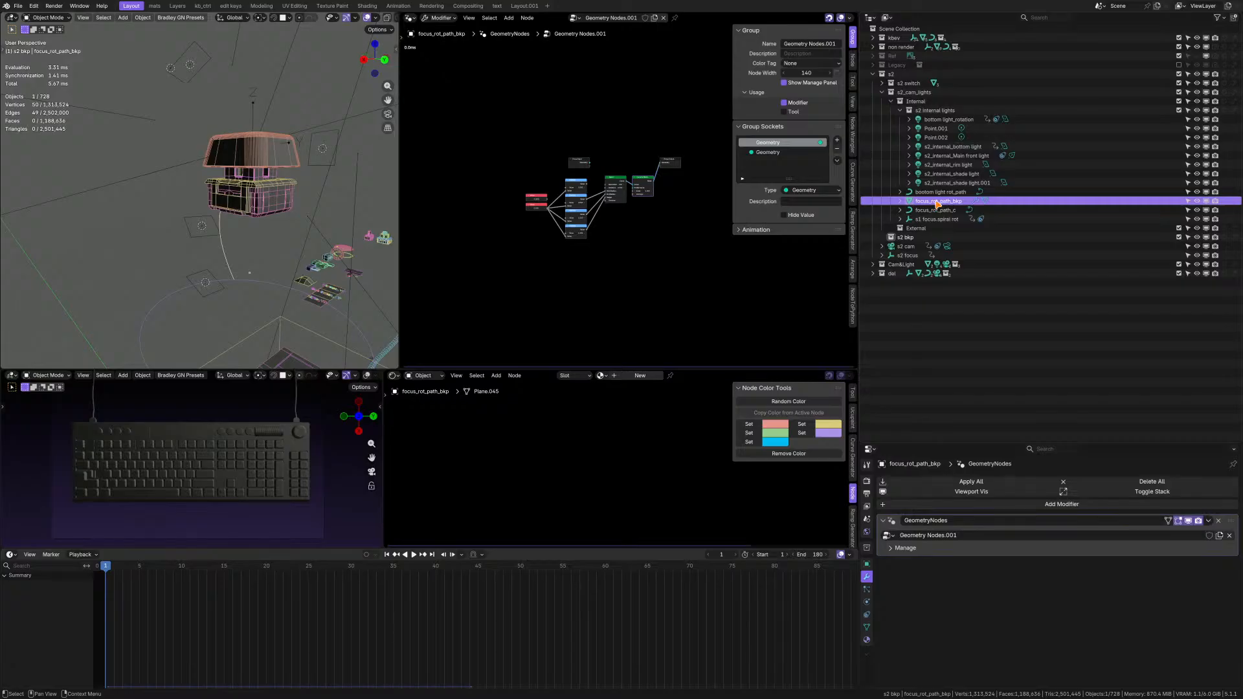
pyautogui.moveTo(937, 203); pyautogui.dragTo(920, 240)
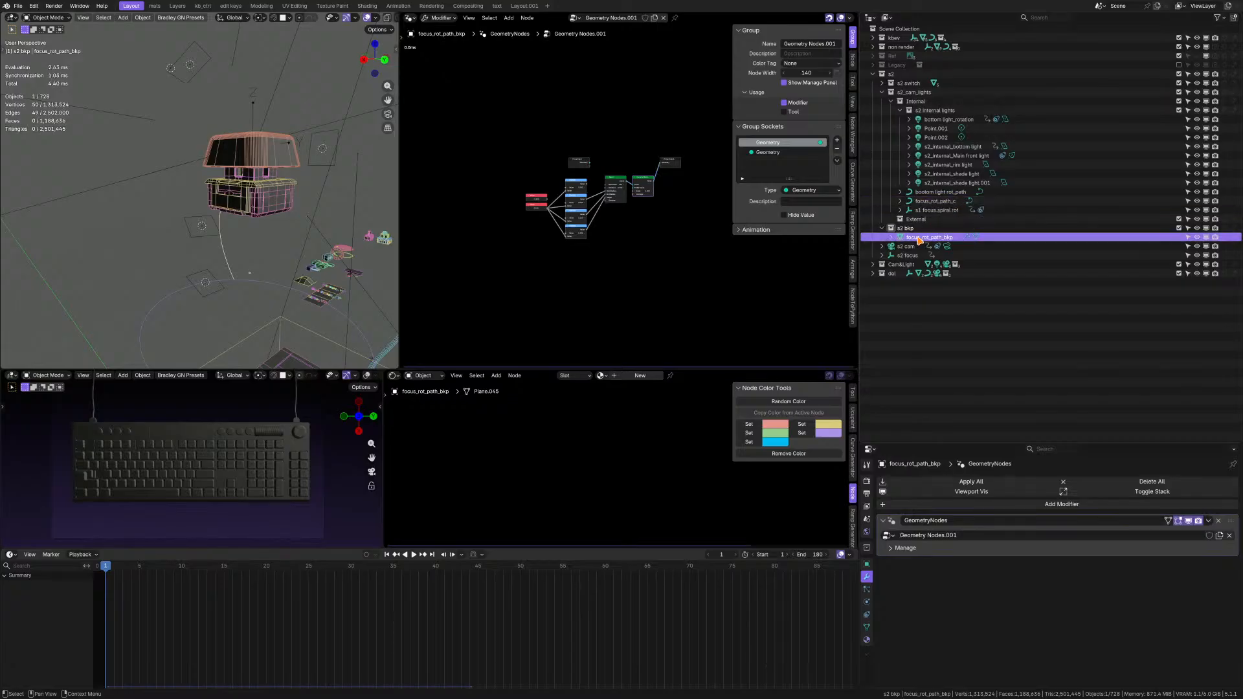
# Correct the spelling of bootom light rot_path to bottom light rot_path.
pyautogui.click(946, 194)
pyautogui.doubleClick(926, 193)
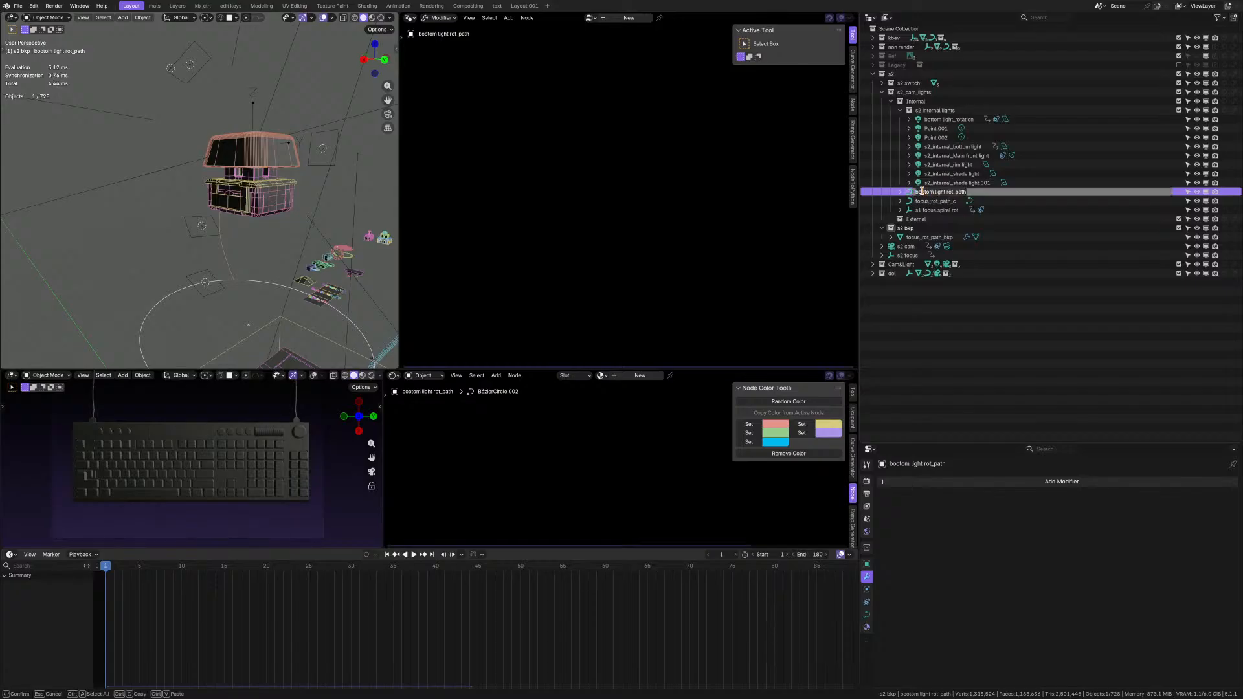
pyautogui.hotkey('ctrl', 'a')
pyautogui.press('Return')
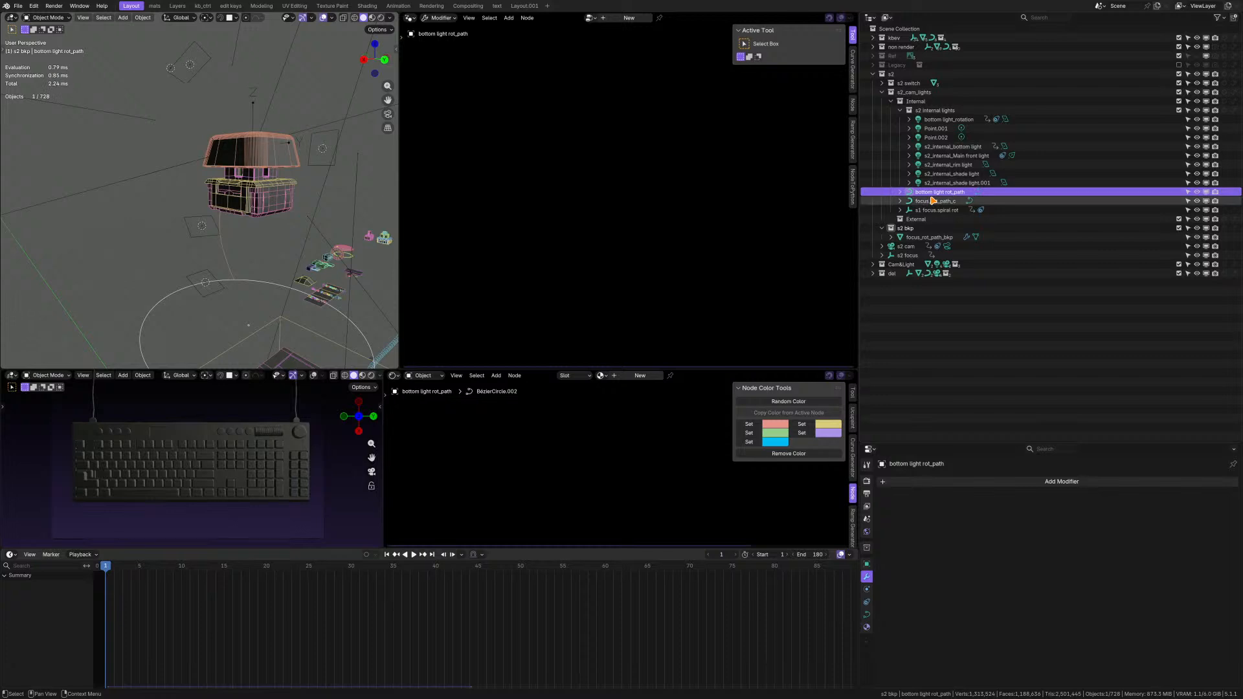
# Rename the circular path curve bottom light rot_path as bottom light crc_path.
pyautogui.scroll(5, 246, 247)
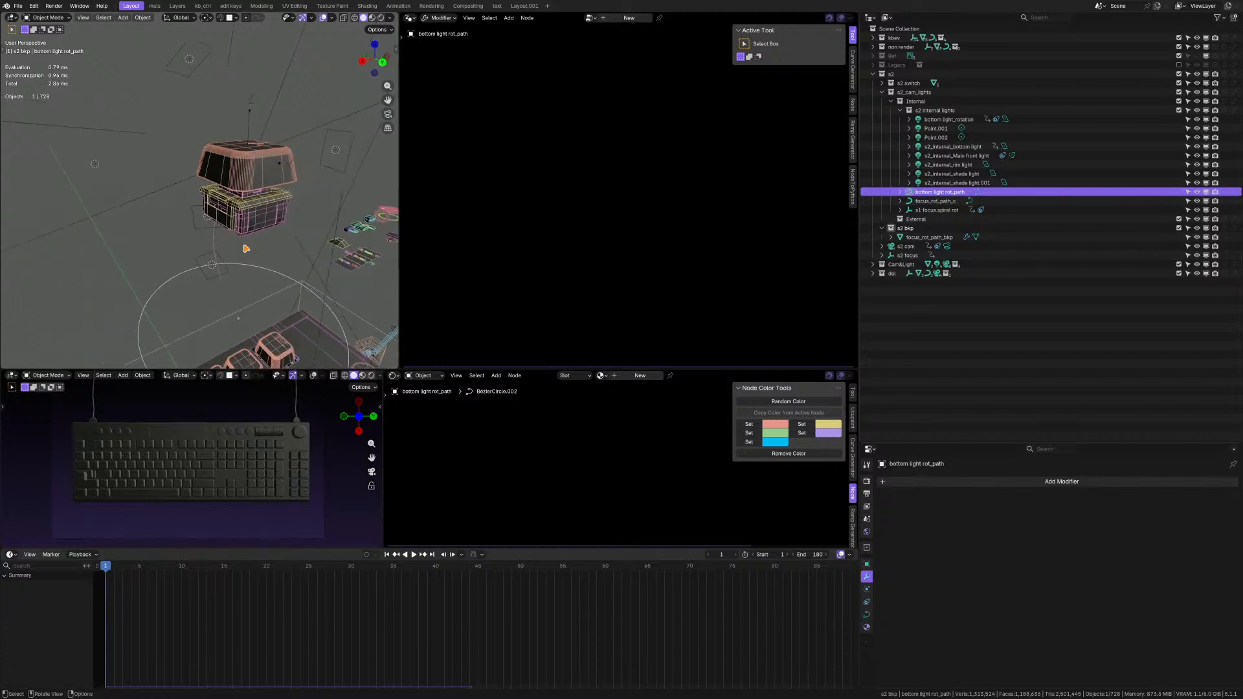
pyautogui.moveTo(232, 247)
pyautogui.mouseDown(button='middle')
pyautogui.moveTo(231, 223)
pyautogui.moveTo(233, 233)
pyautogui.mouseUp(button='middle')
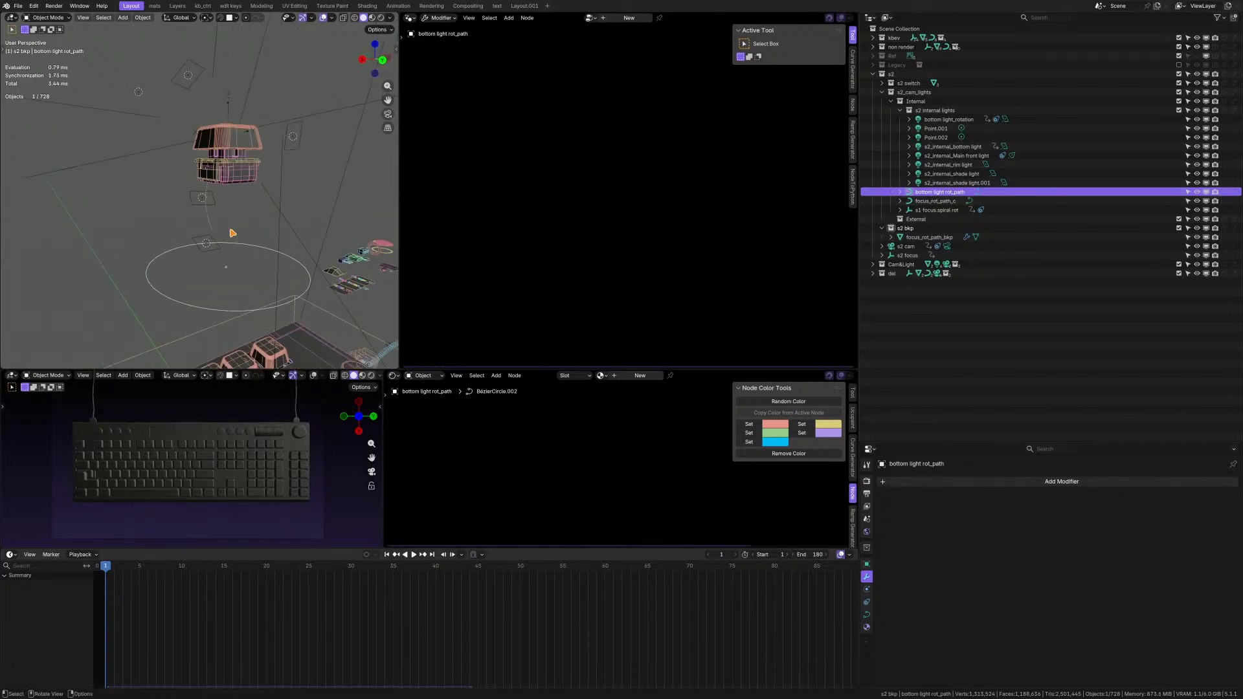
pyautogui.doubleClick(952, 192)
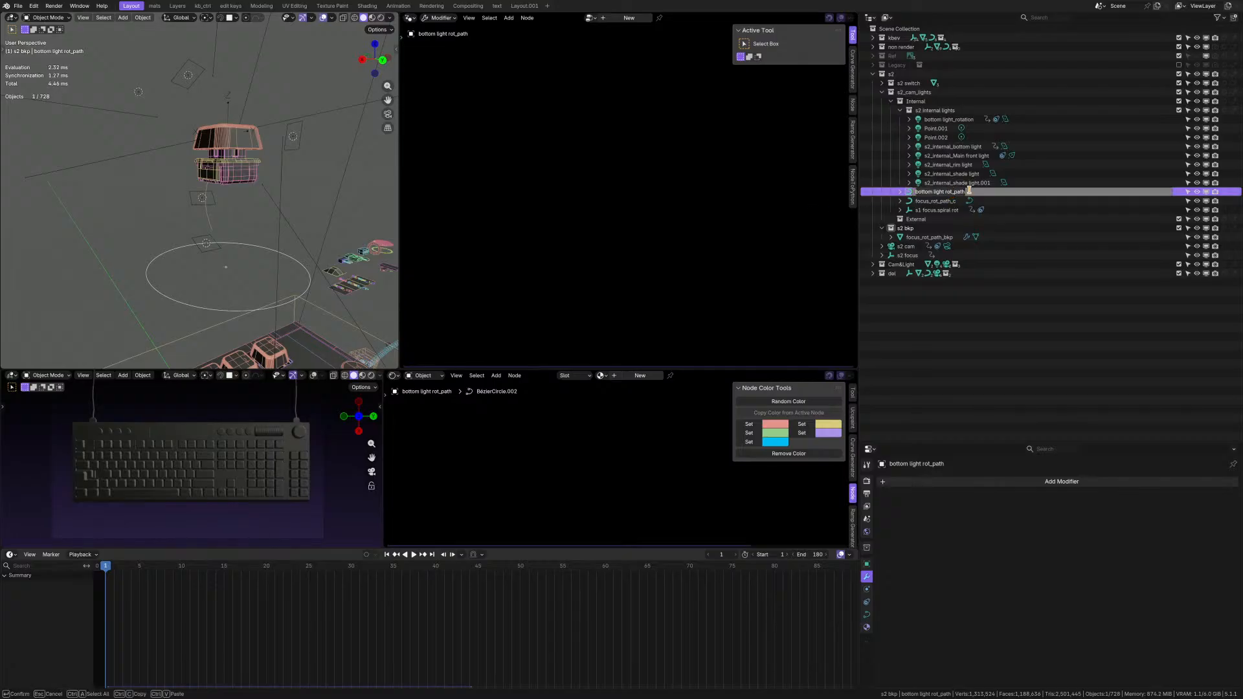
pyautogui.click(969, 191)
pyautogui.click(942, 191)
pyautogui.click(952, 192)
pyautogui.press('Return')
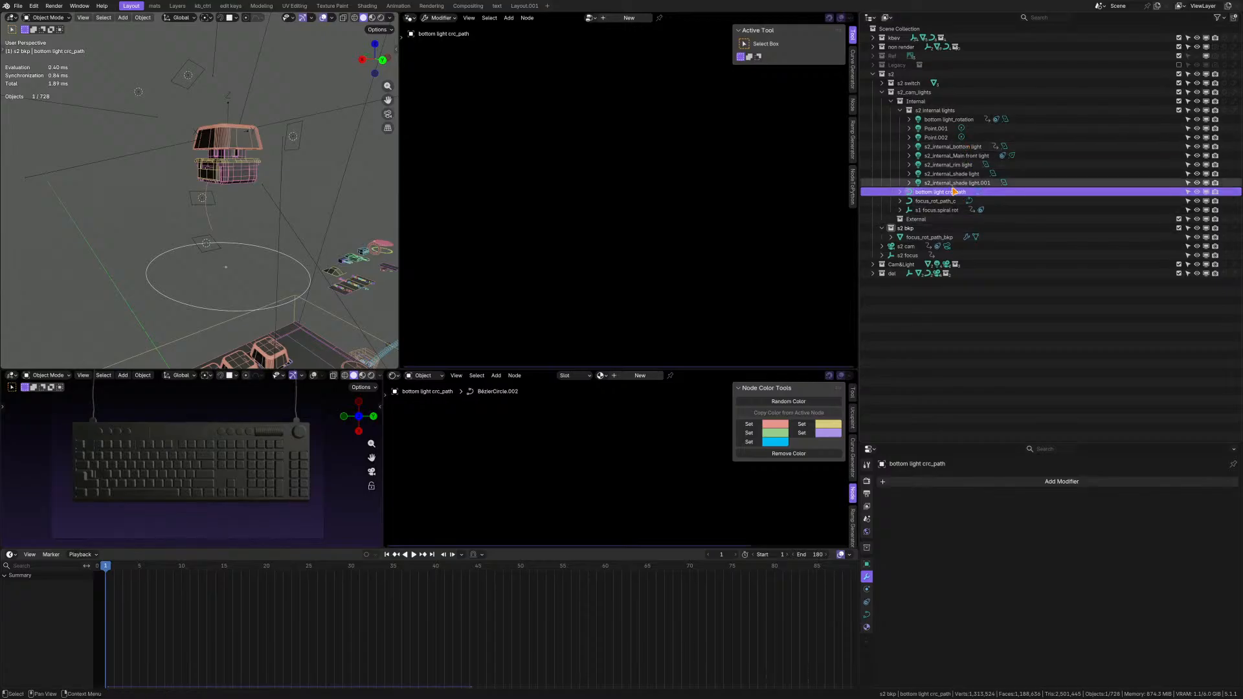
# Locate Point.001 in the 3D view and rename it as external point light.
pyautogui.click(944, 129)
pyautogui.moveTo(152, 175); pyautogui.dragTo(117, 199, button='middle')
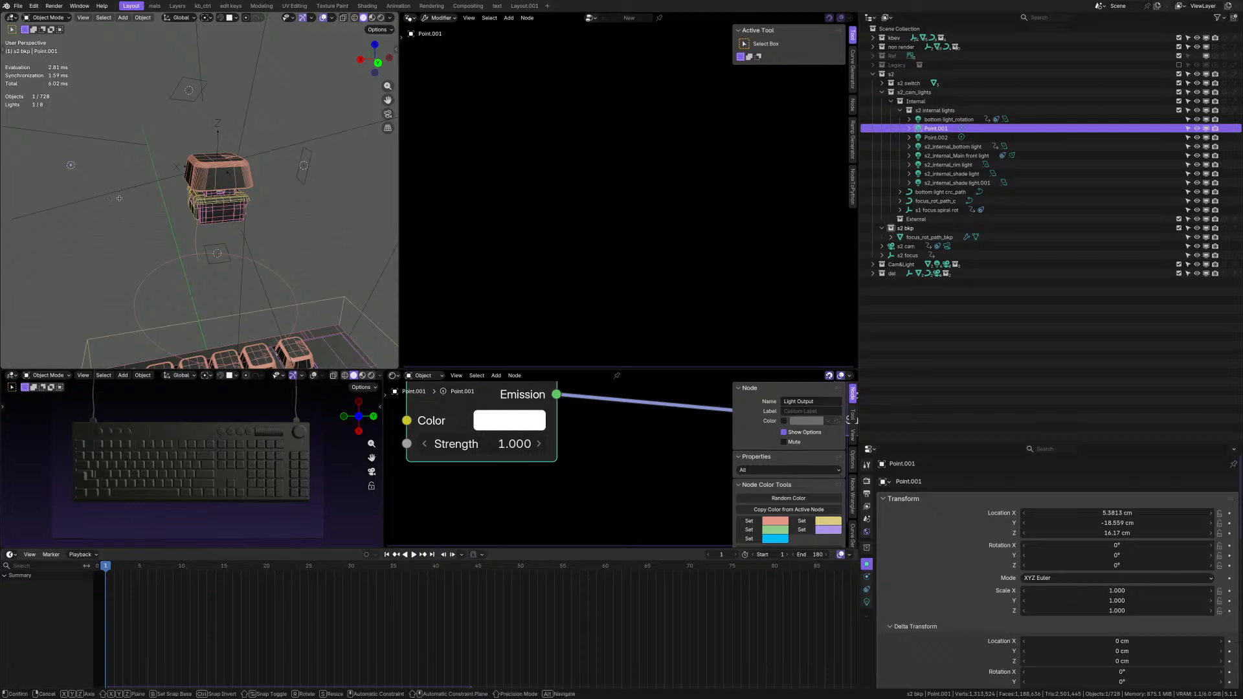
pyautogui.doubleClick(937, 129)
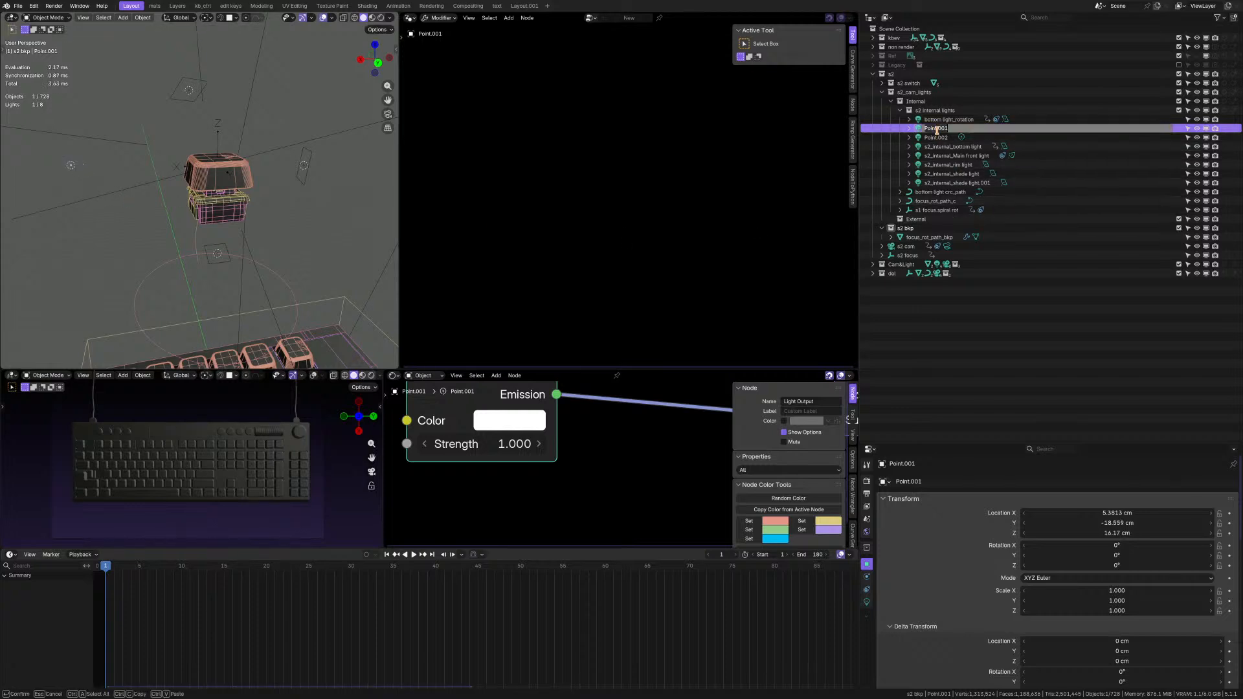
pyautogui.write('external point light')
pyautogui.press('Return')
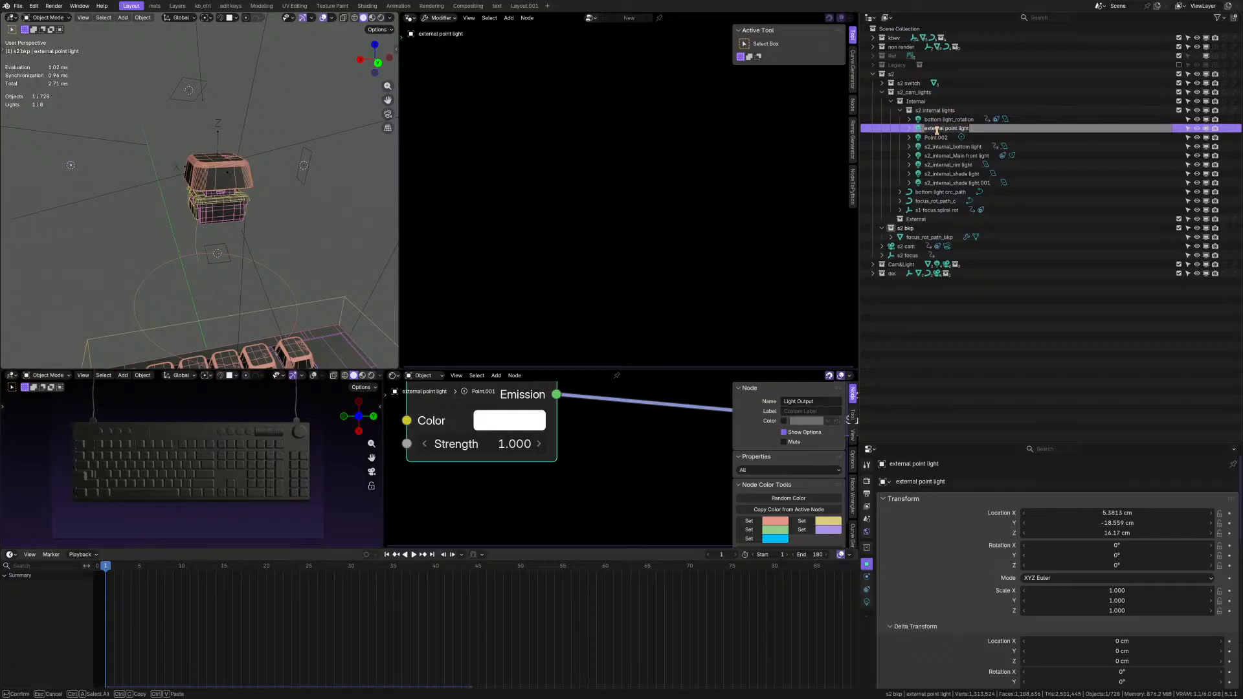
# Rename Point.002 in s2 internal lights as internal point light.
pyautogui.click(939, 137)
pyautogui.doubleClick(940, 137)
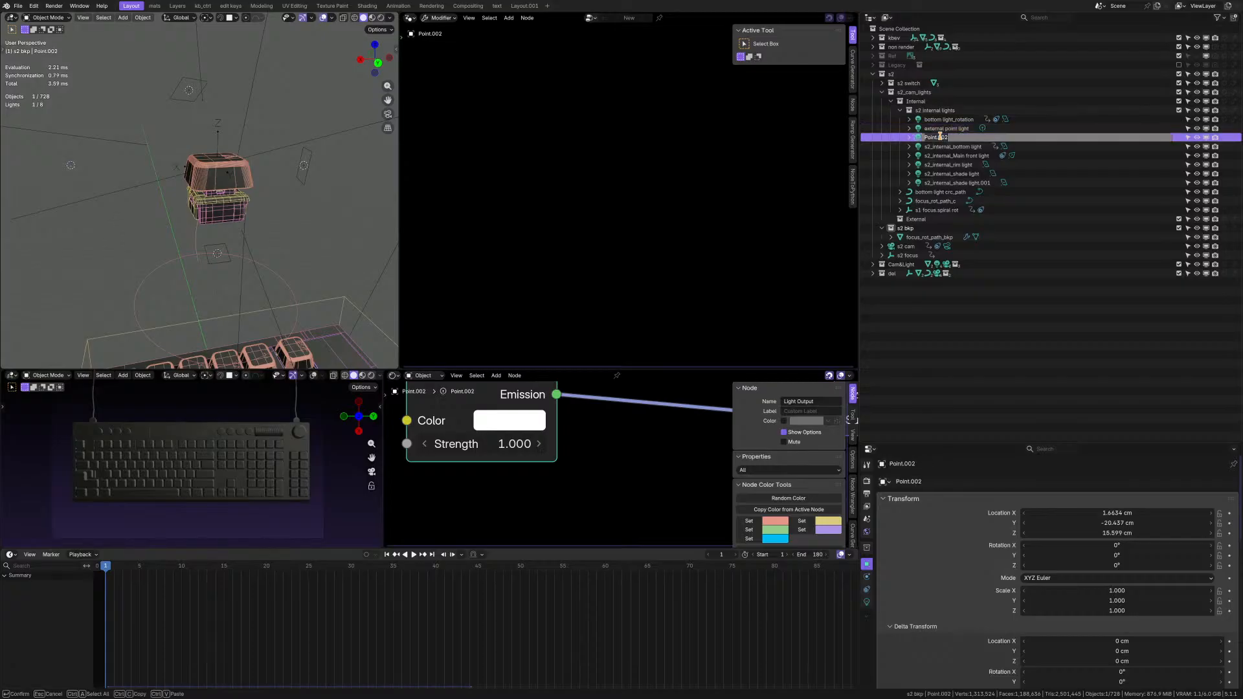
pyautogui.write('external point light')
pyautogui.hotkey('shift', 'End')
pyautogui.press('BackSpace')
pyautogui.write('interna')
pyautogui.press('Return')
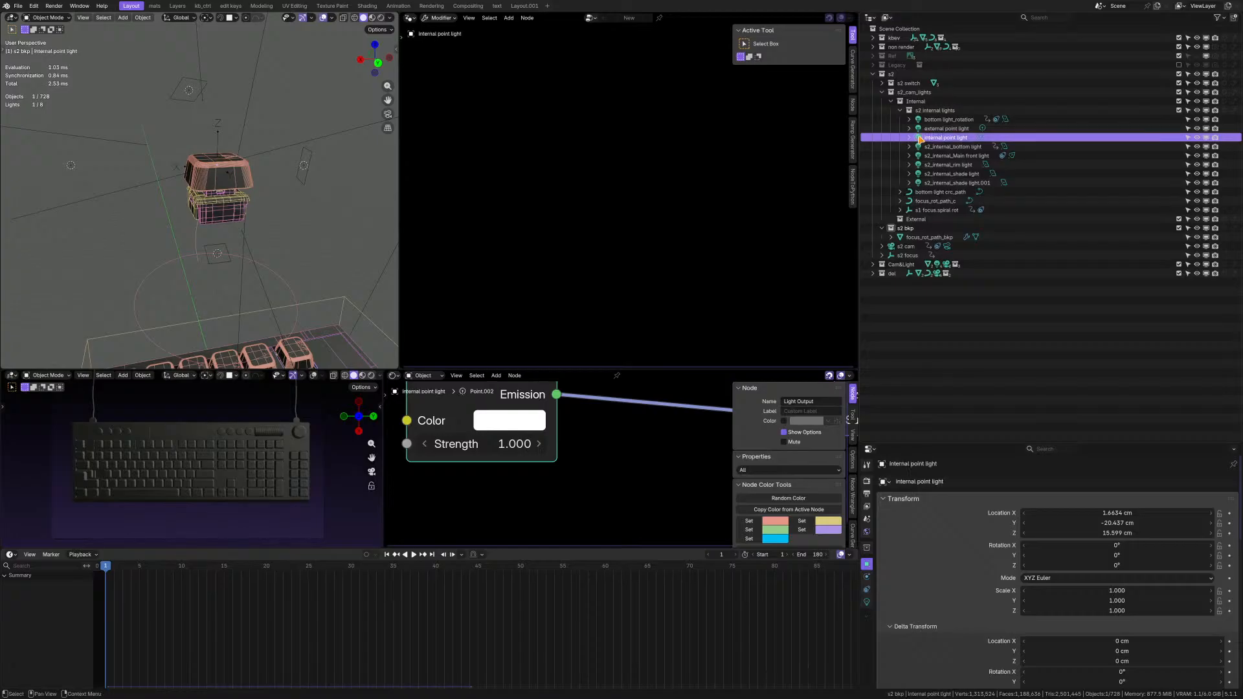
# Examine where the five s2_internal lights and the two point lights sit around the switch in the 3D view.
pyautogui.click(952, 148)
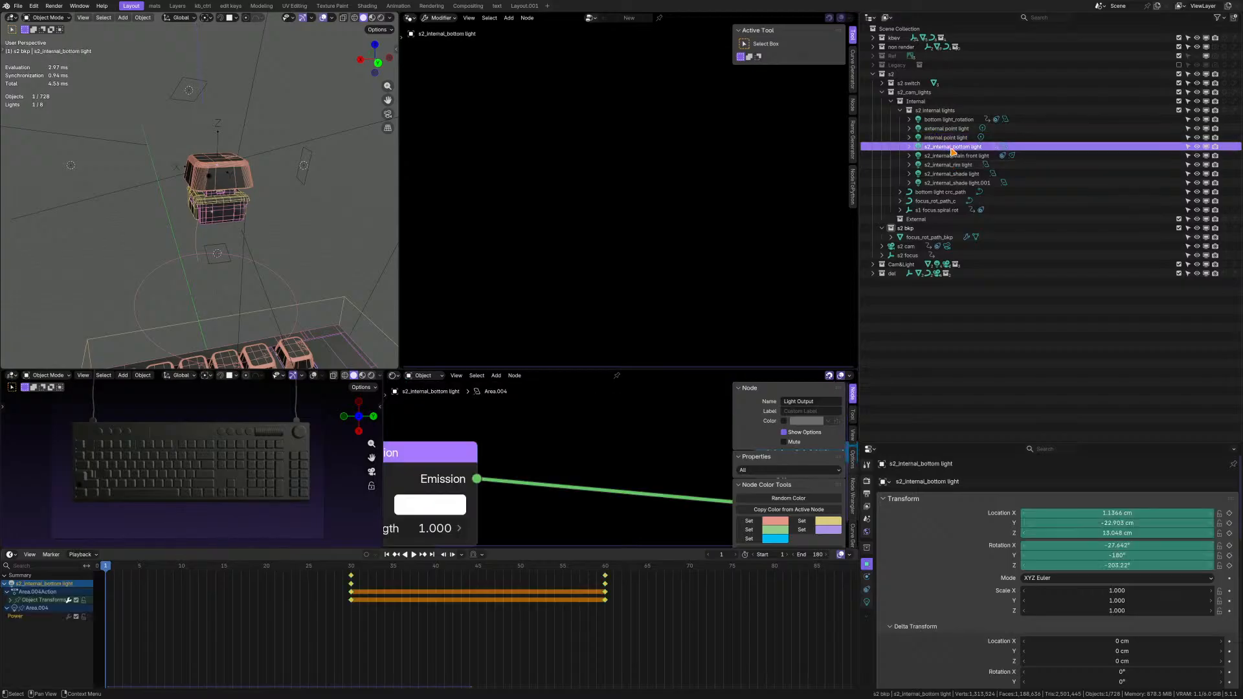
pyautogui.keyDown('shift'); pyautogui.click(960, 183); pyautogui.keyUp('shift')
pyautogui.scroll(-2, 305, 214)
pyautogui.moveTo(305, 214); pyautogui.dragTo(266, 206, button='middle')
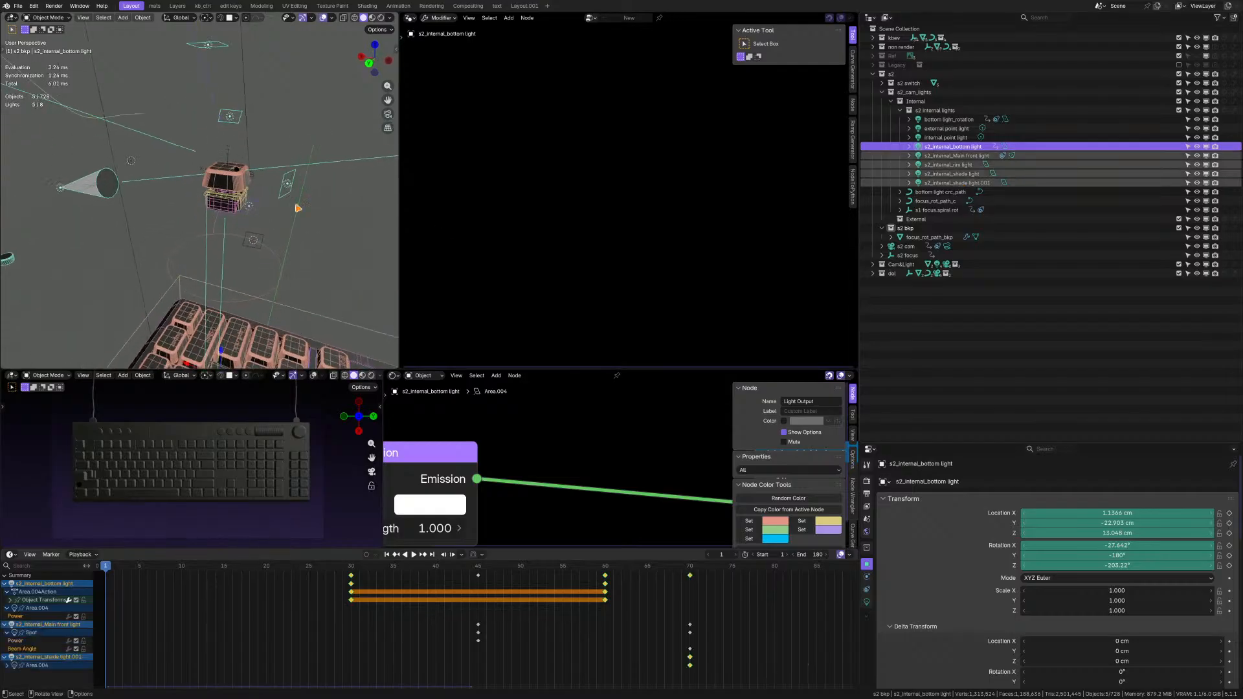
pyautogui.click(942, 138)
pyautogui.click(942, 129)
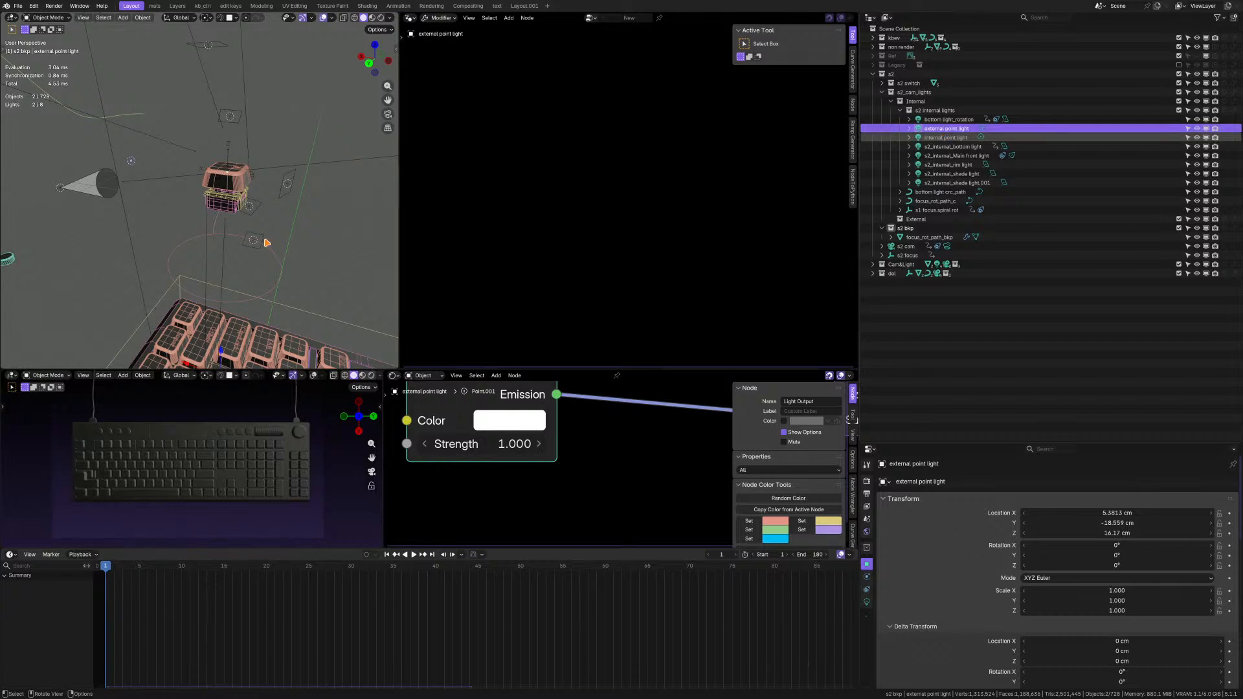
pyautogui.moveTo(247, 214); pyautogui.dragTo(202, 161, button='middle')
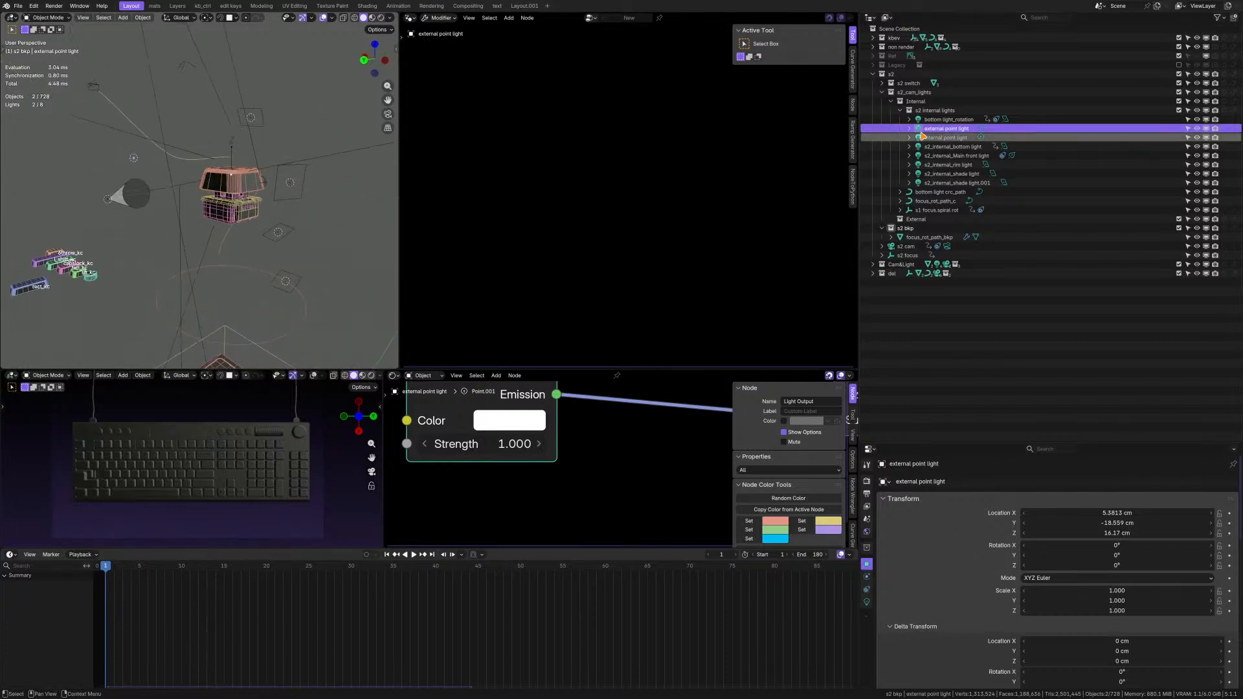
# Inspect bottom light_rotation, select the five s2_internal lights to examine their placement, and cancel renaming the active one.
pyautogui.click(947, 120)
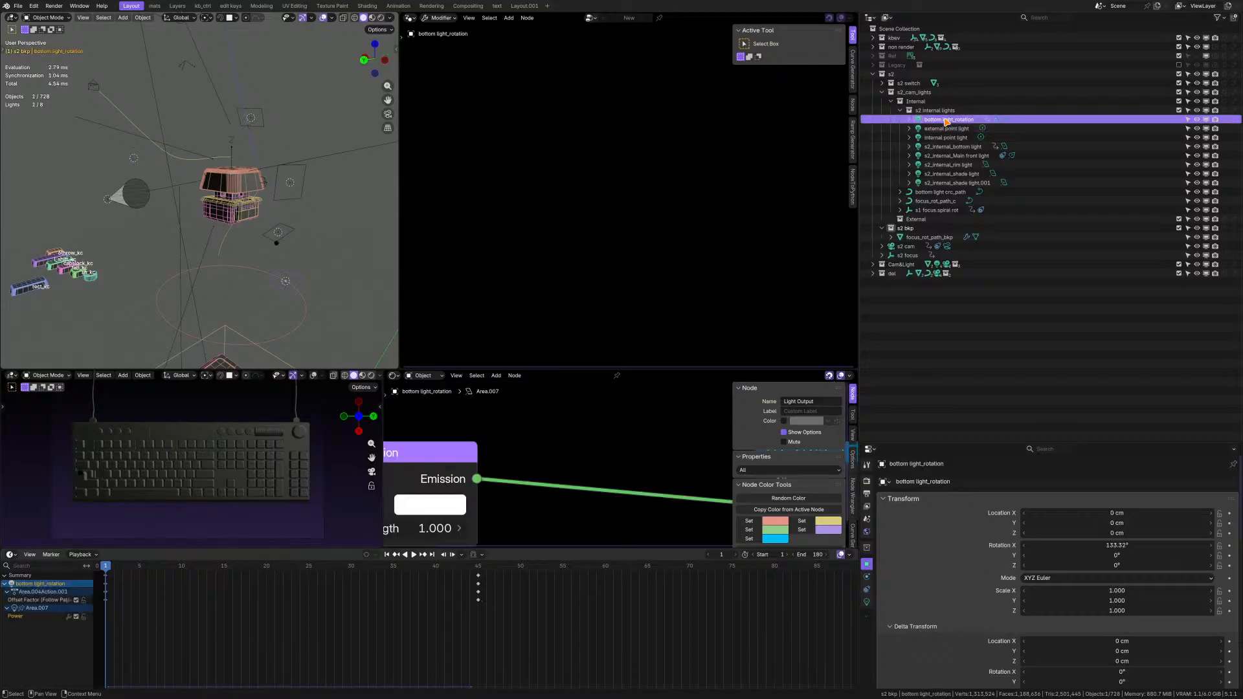
pyautogui.click(943, 129)
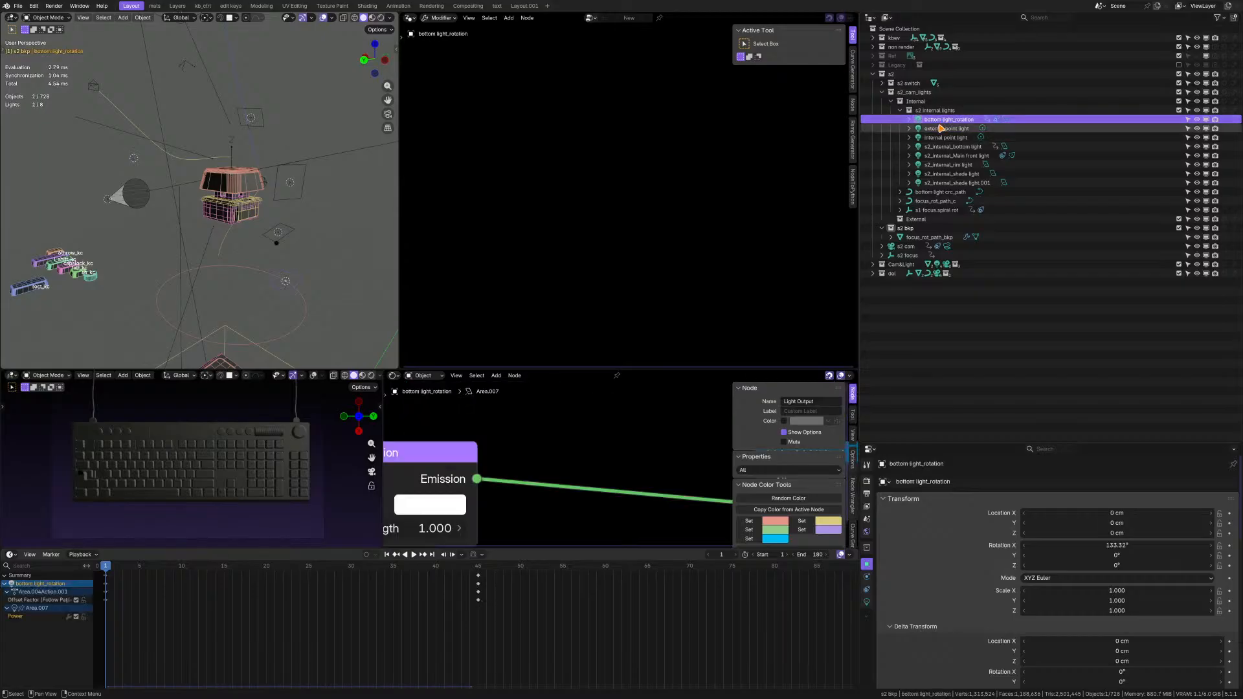
pyautogui.click(941, 147)
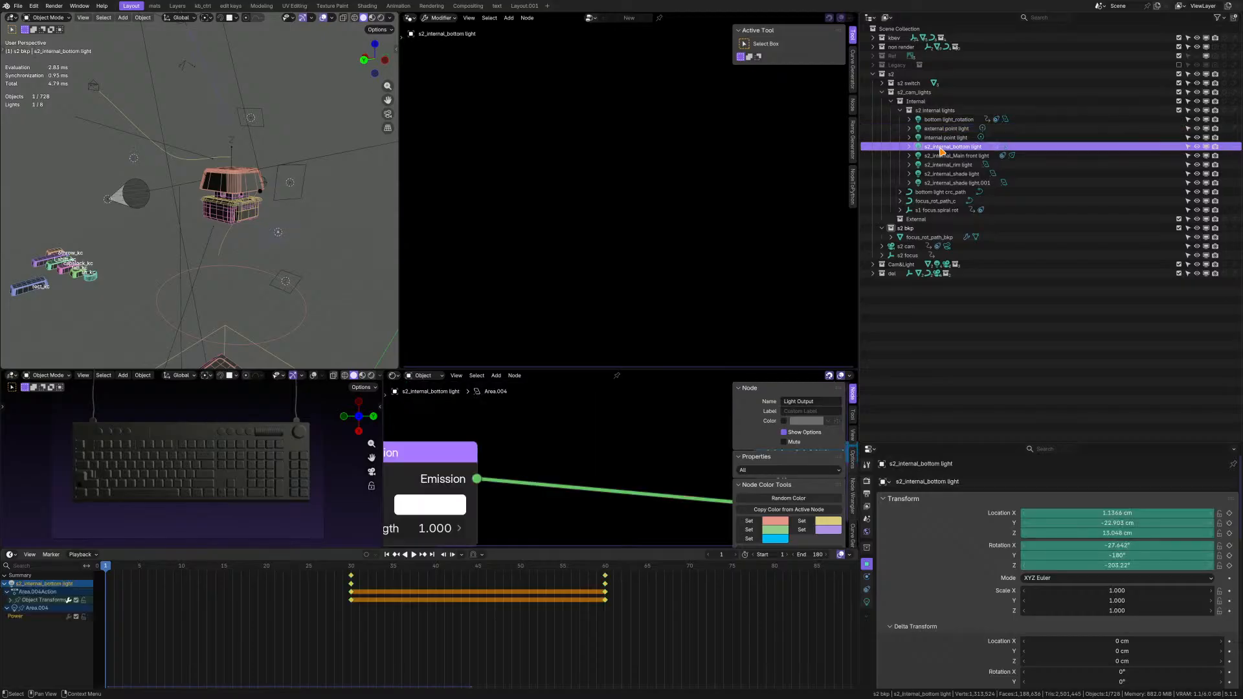
pyautogui.keyDown('shift'); pyautogui.click(939, 183); pyautogui.keyUp('shift')
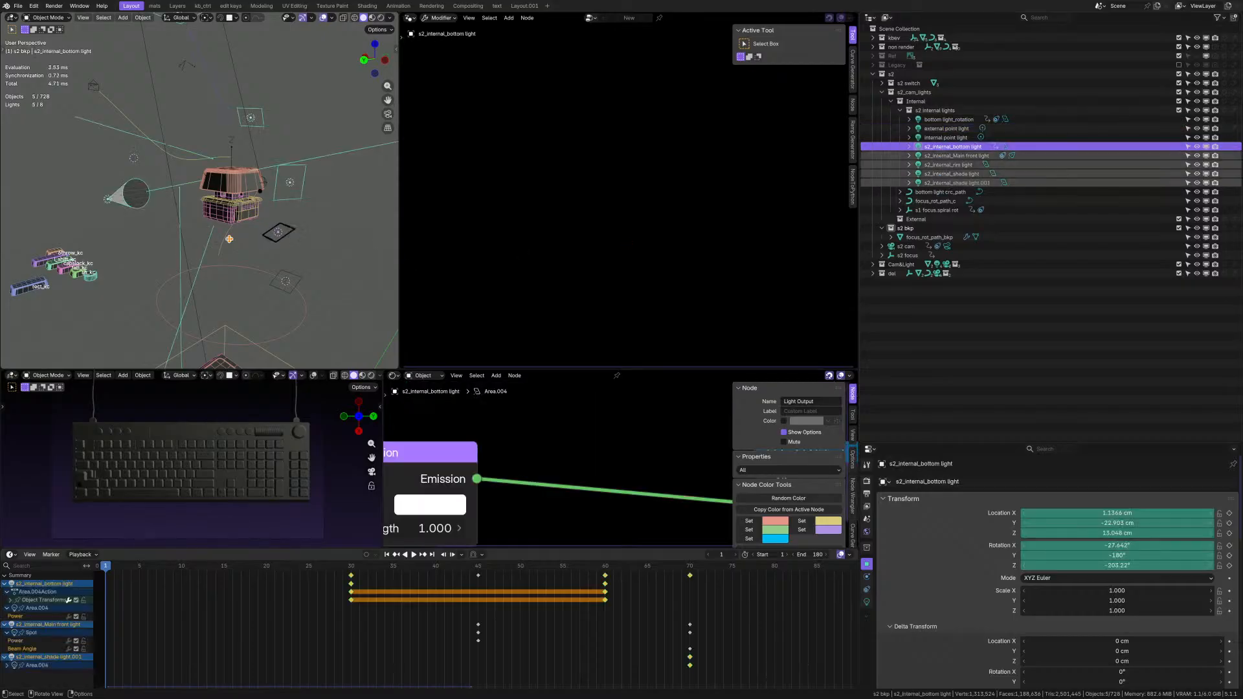
pyautogui.moveTo(277, 235); pyautogui.dragTo(228, 259, button='middle')
pyautogui.scroll(2, 211, 217)
pyautogui.scroll(-3, 228, 260)
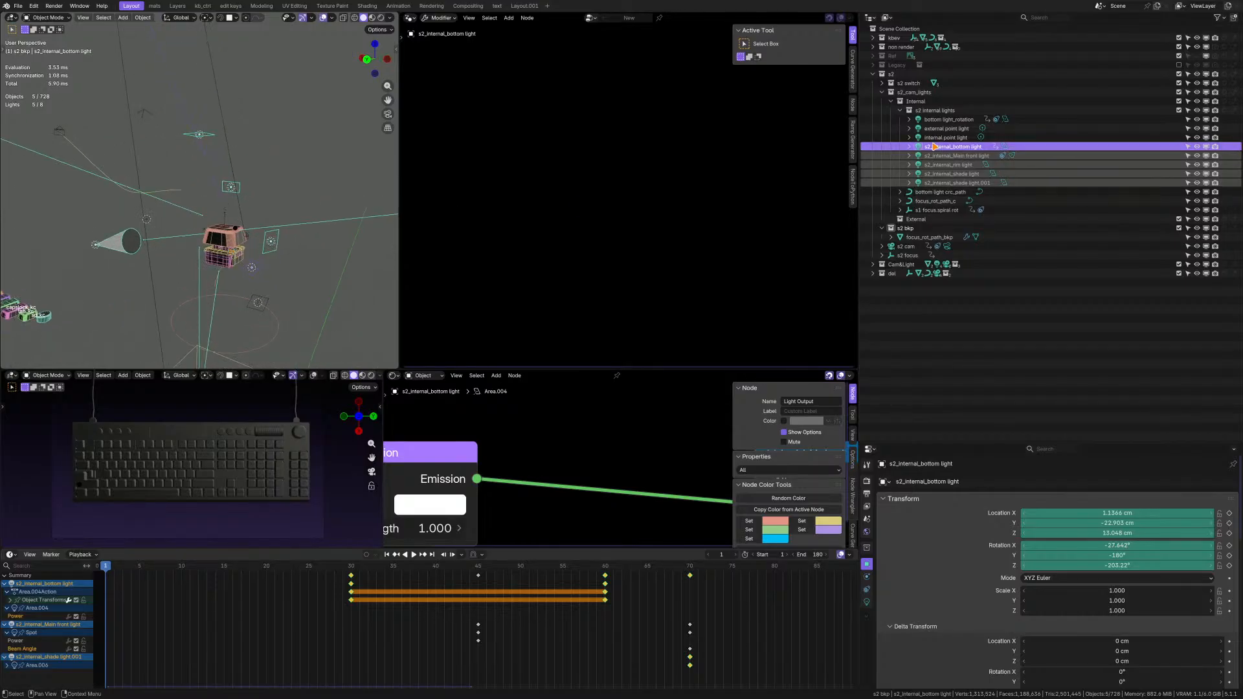
pyautogui.moveTo(221, 249); pyautogui.dragTo(141, 244, button='middle')
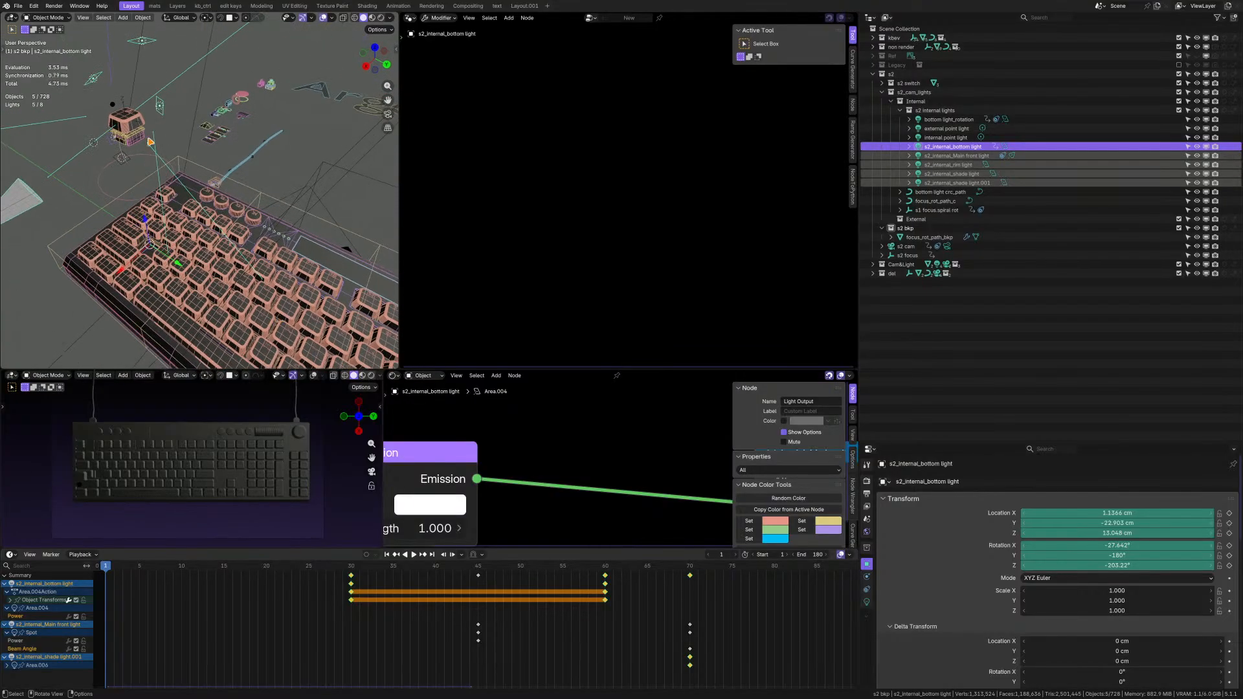
pyautogui.moveTo(151, 142); pyautogui.dragTo(212, 226, button='middle')
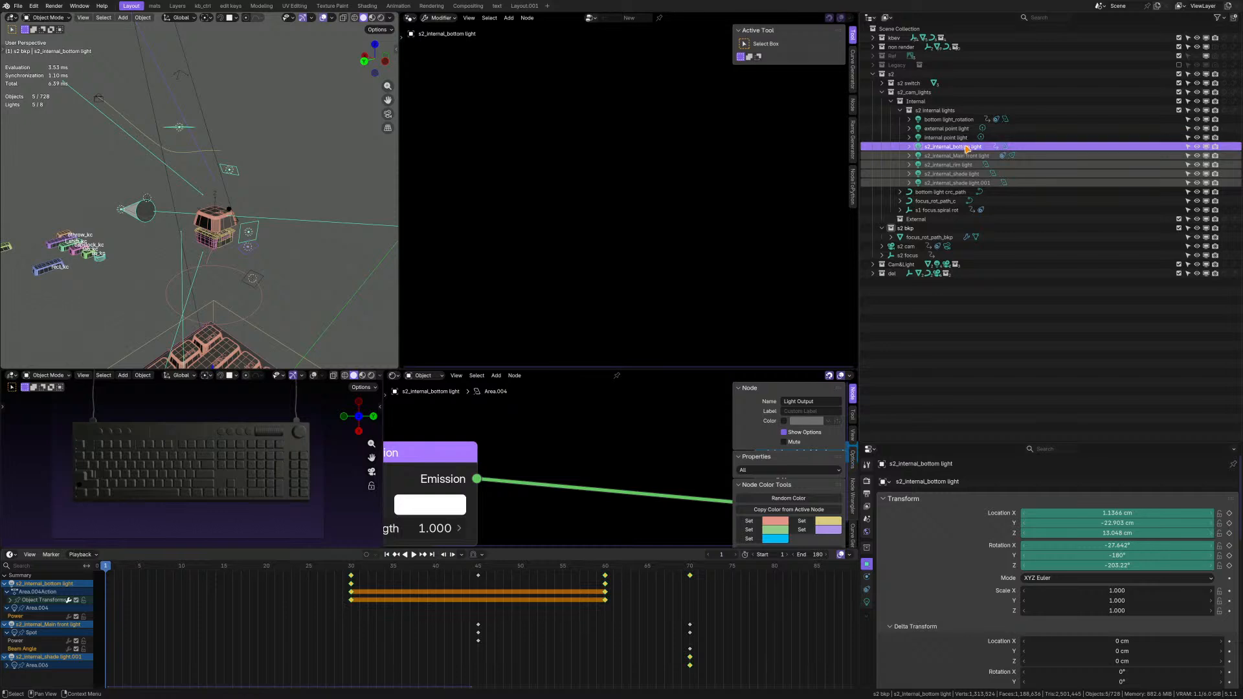
pyautogui.moveTo(201, 213); pyautogui.dragTo(211, 198, button='middle')
pyautogui.press('F2')
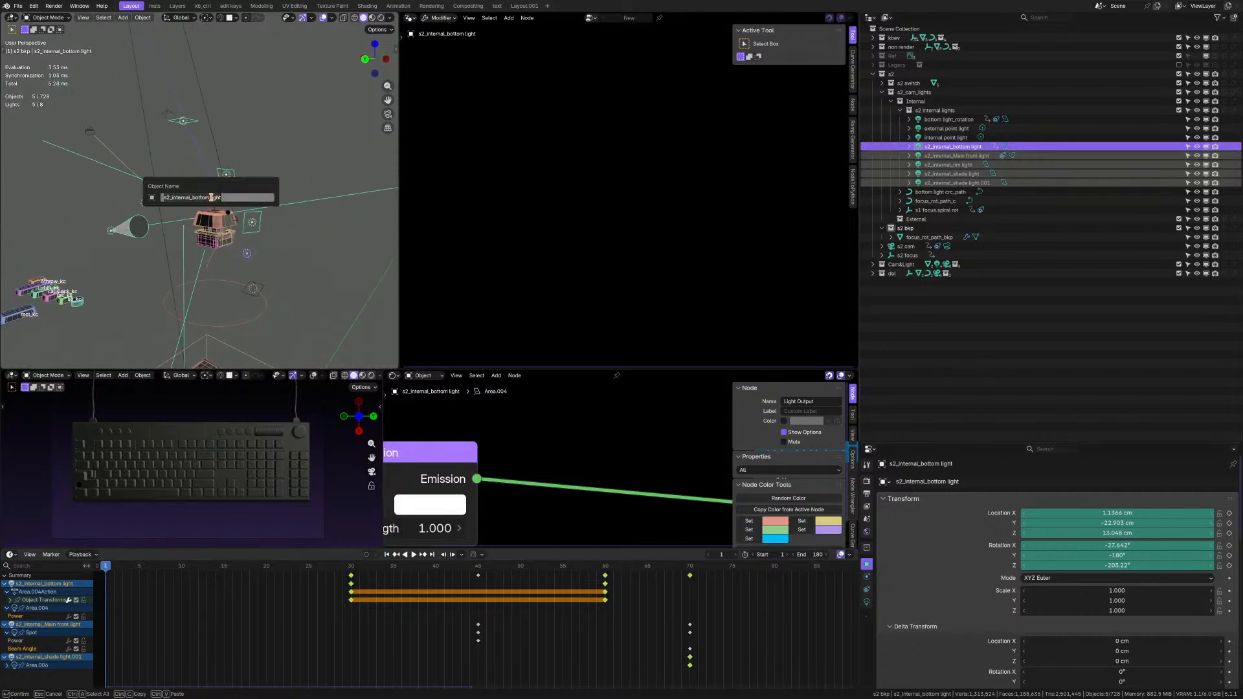
pyautogui.press('Escape')
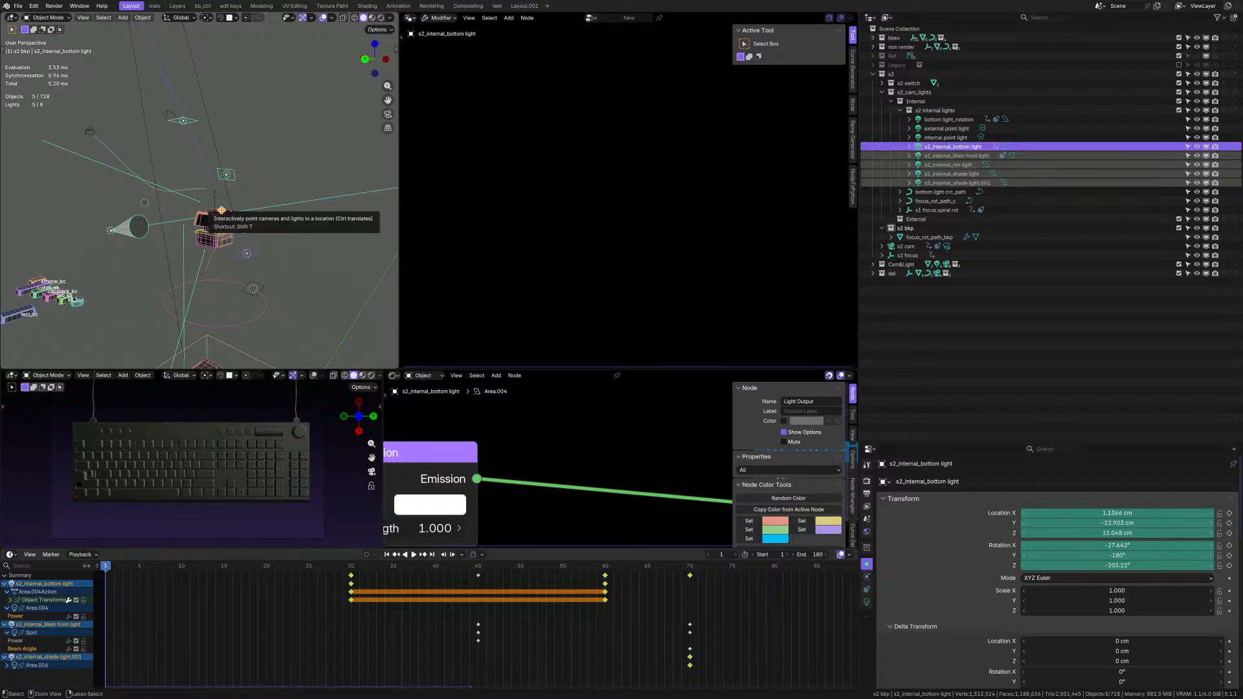
# Batch rename the five selected s2_internal lights, replacing internal with zpan in their names.
pyautogui.hotkey('ctrl', 'F2')
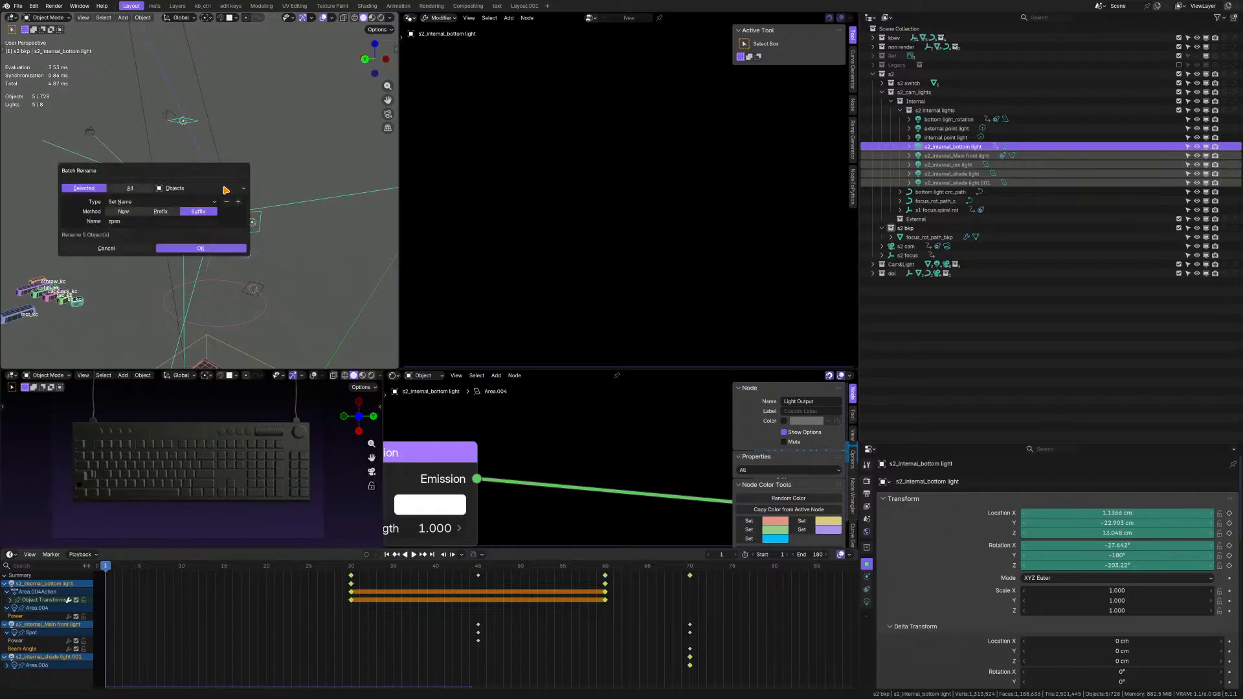
pyautogui.click(154, 203)
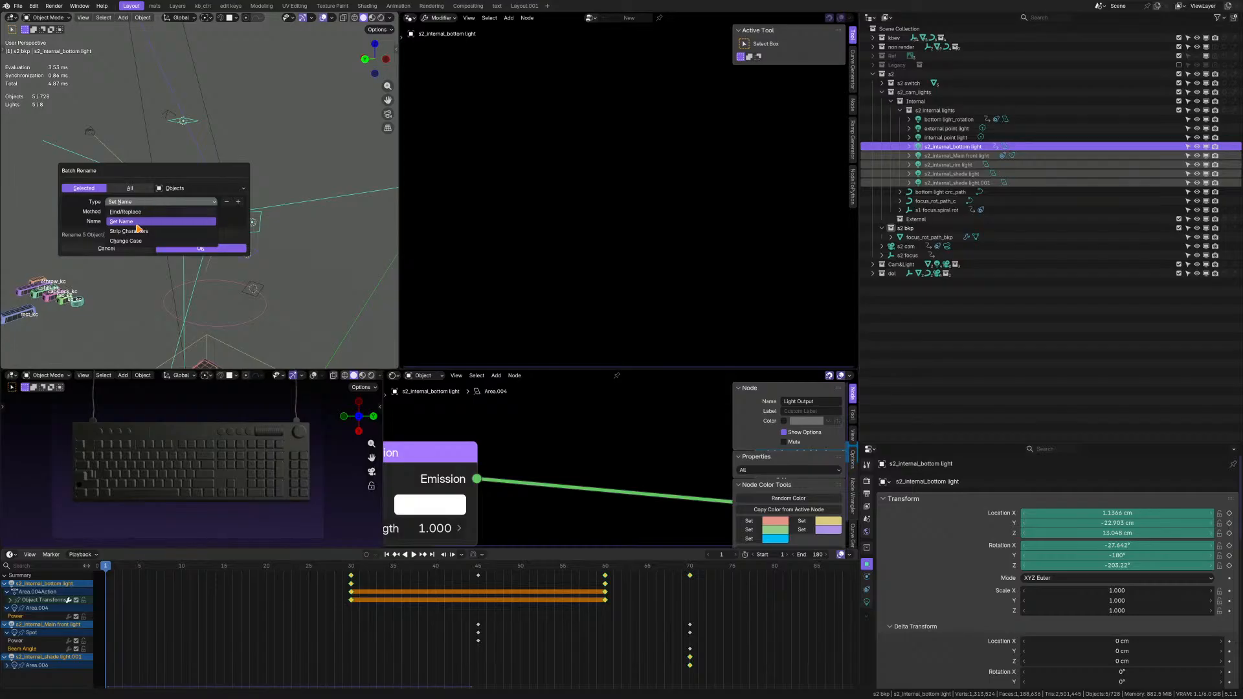
pyautogui.click(129, 211)
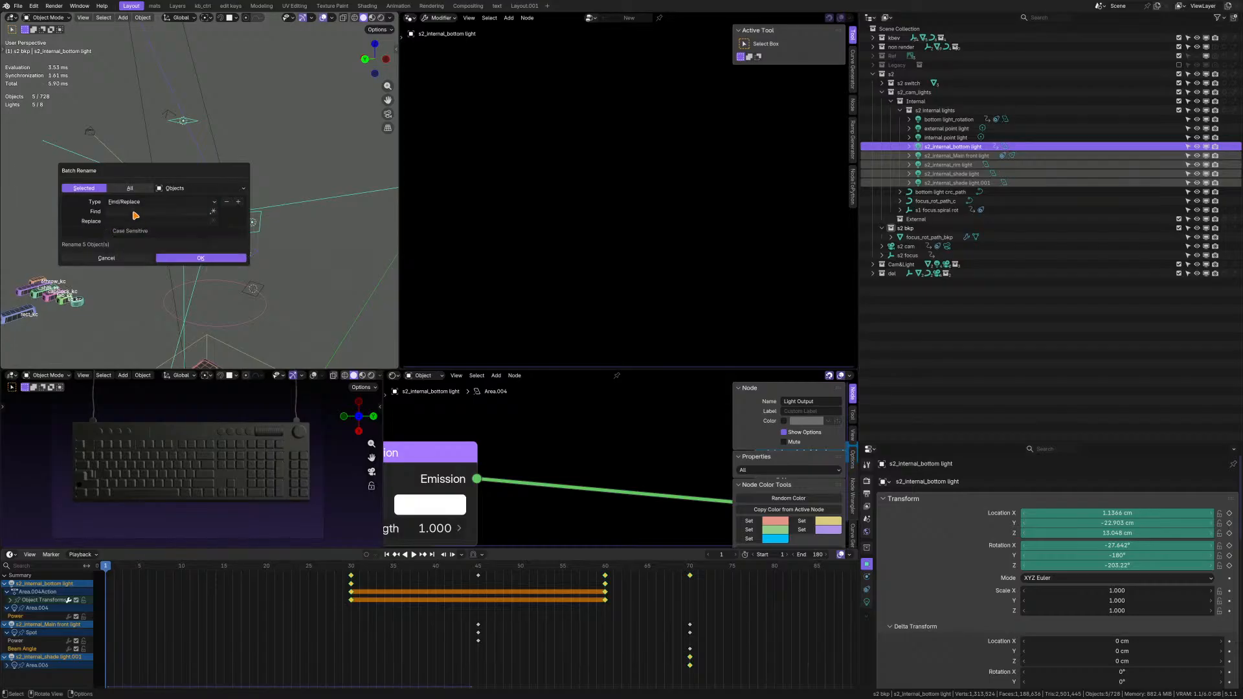
pyautogui.click(132, 212)
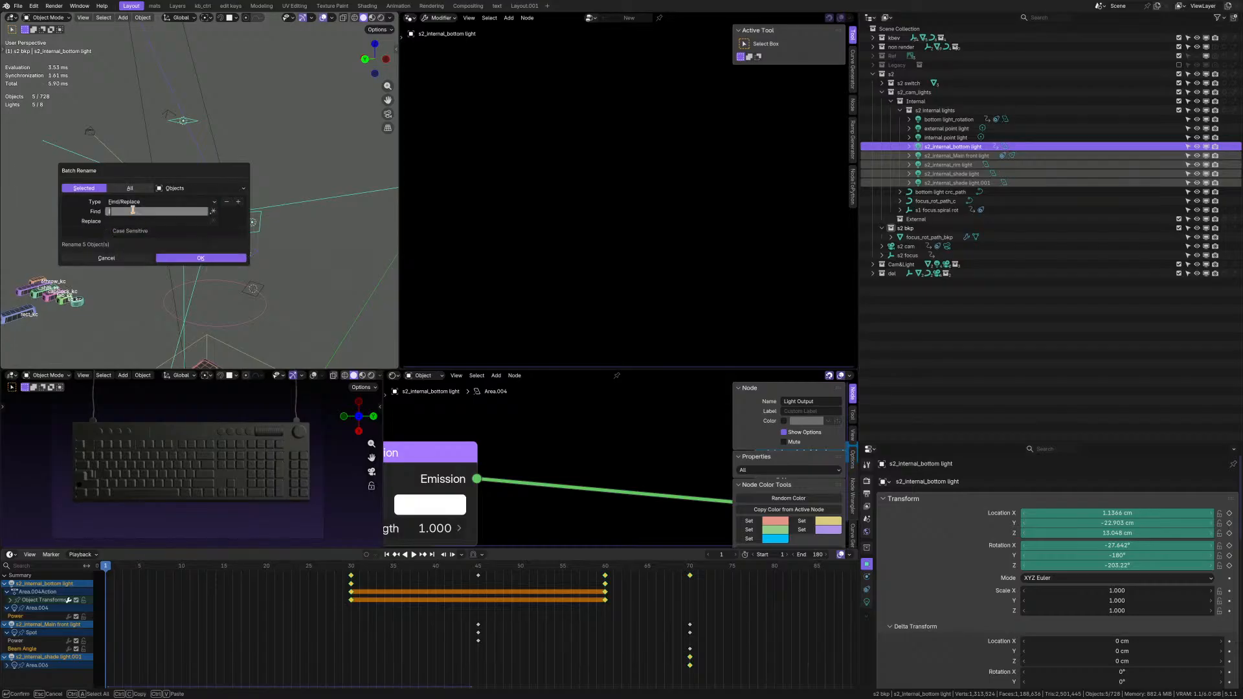
pyautogui.write('internal')
pyautogui.click(147, 222)
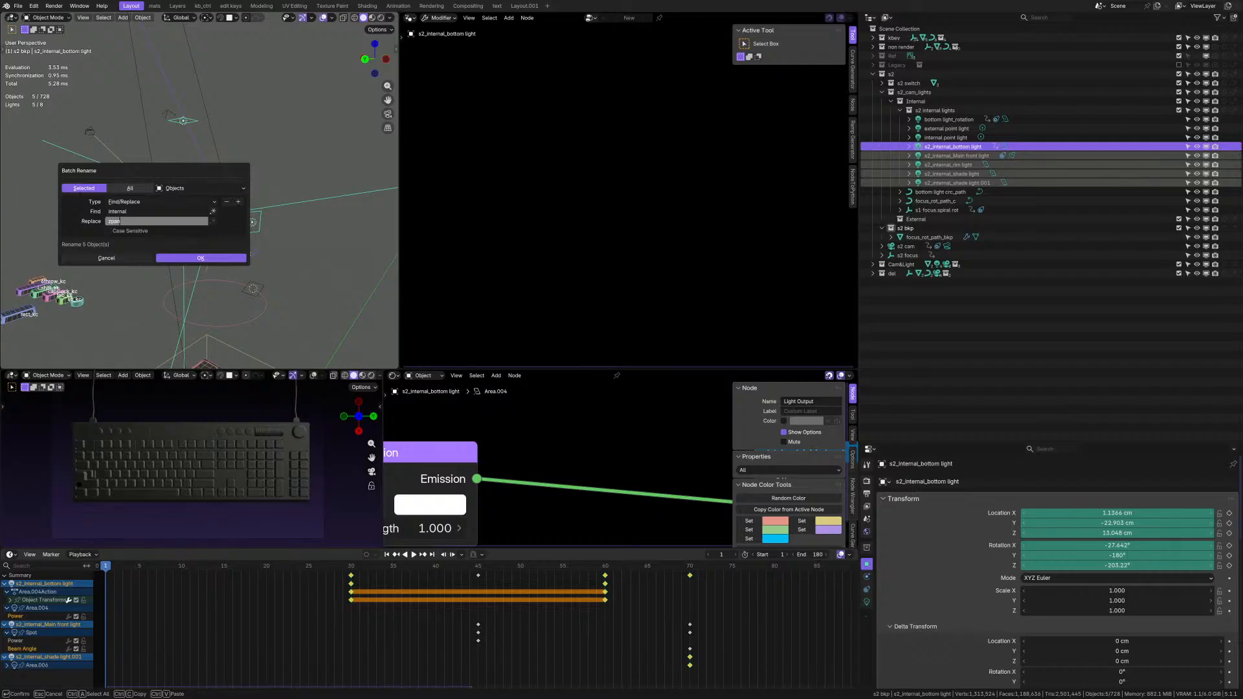
pyautogui.press('Return')
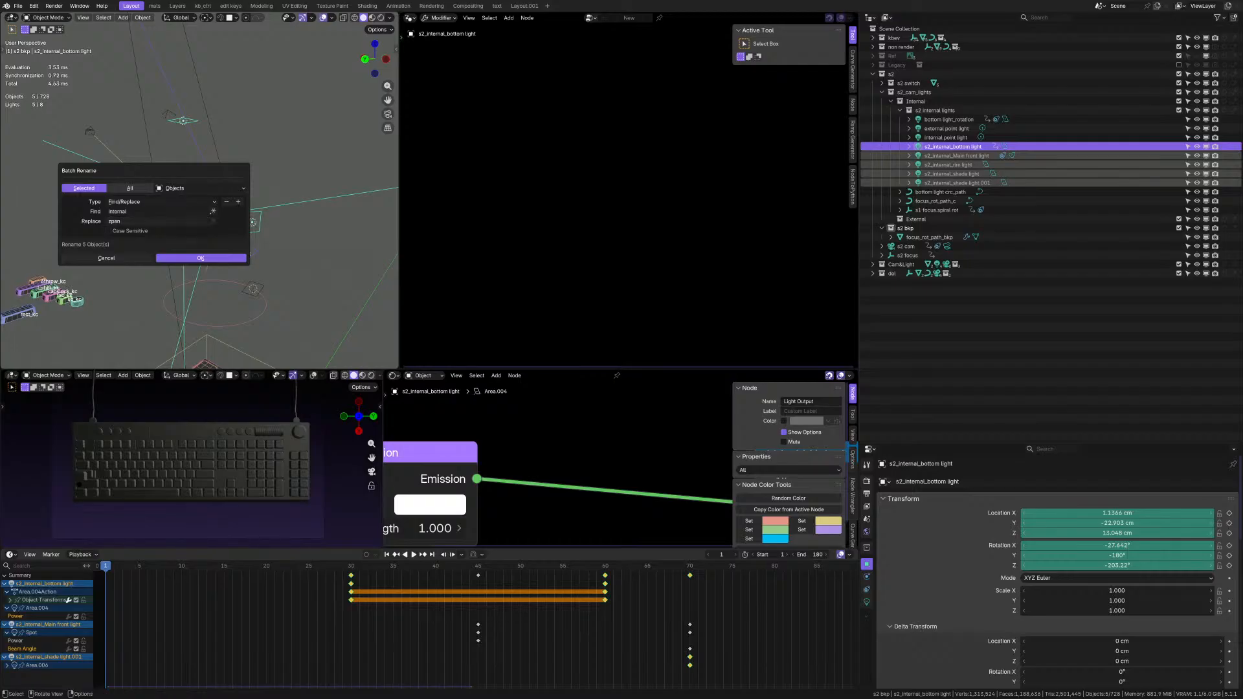
pyautogui.click(198, 260)
# Examine focus_rot_path_c, s1 focus.spiral rot and the External collection alongside the switch in the 3D view.
pyautogui.moveTo(204, 231); pyautogui.dragTo(289, 255, button='middle')
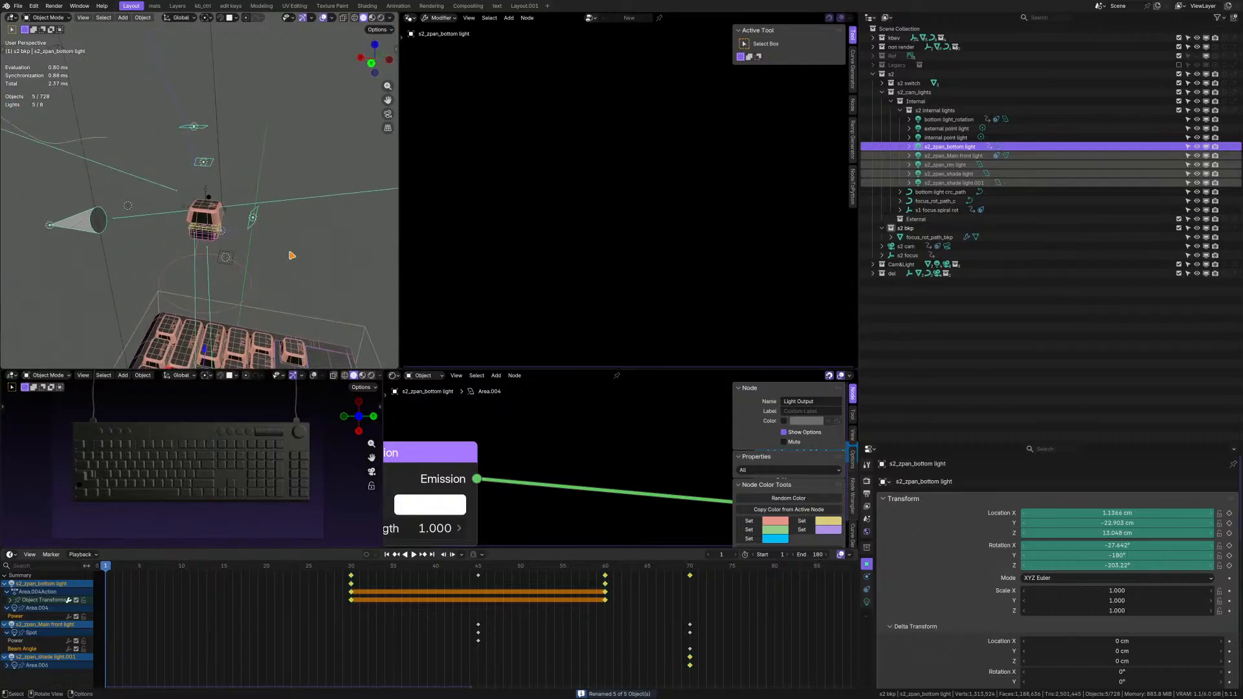
pyautogui.click(937, 201)
pyautogui.moveTo(195, 214); pyautogui.dragTo(65, 251, button='middle')
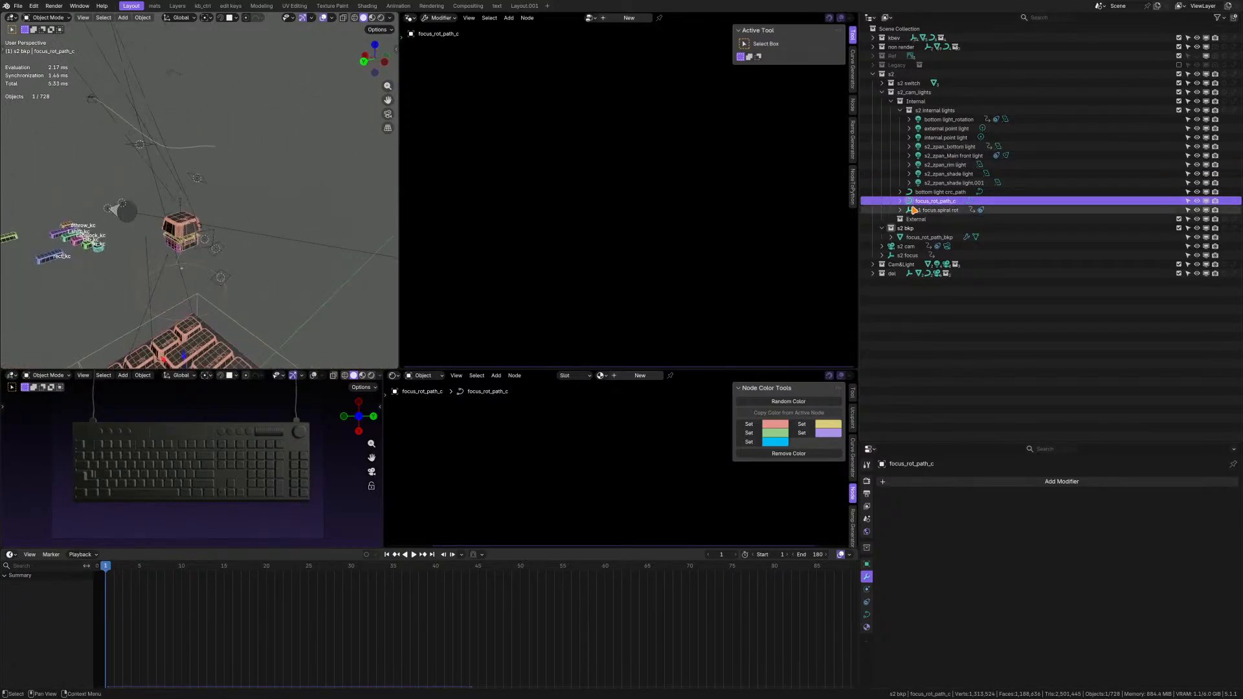
pyautogui.click(937, 210)
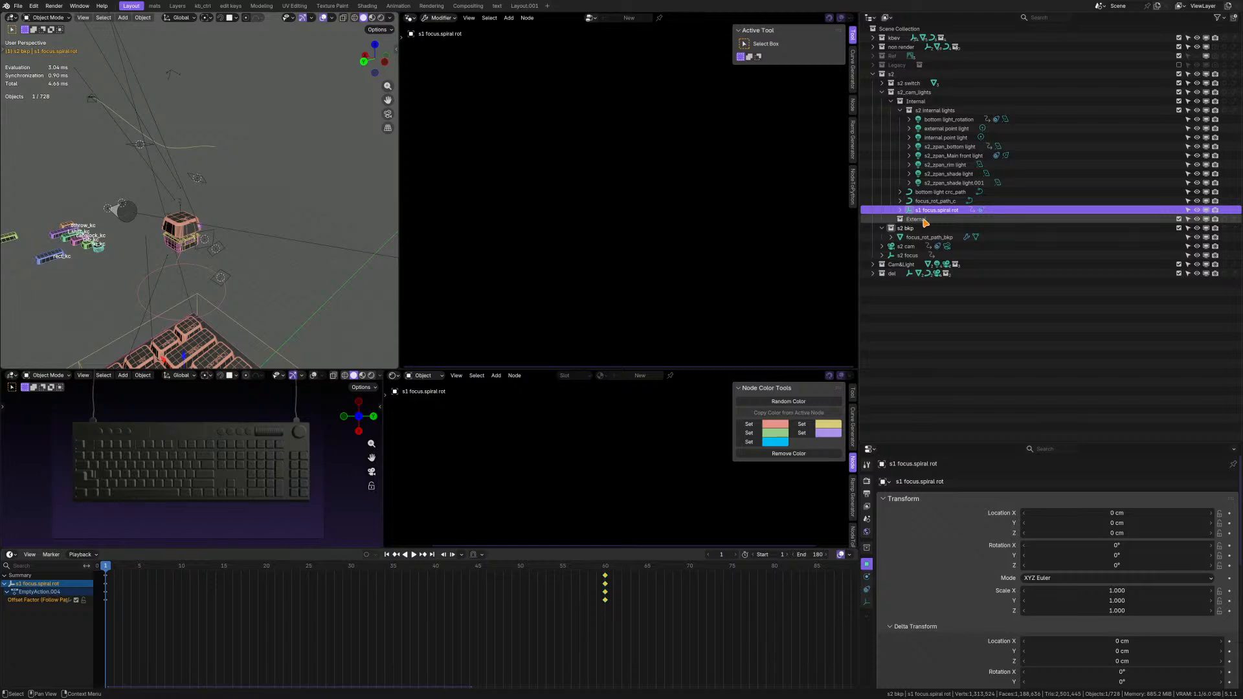
pyautogui.click(917, 220)
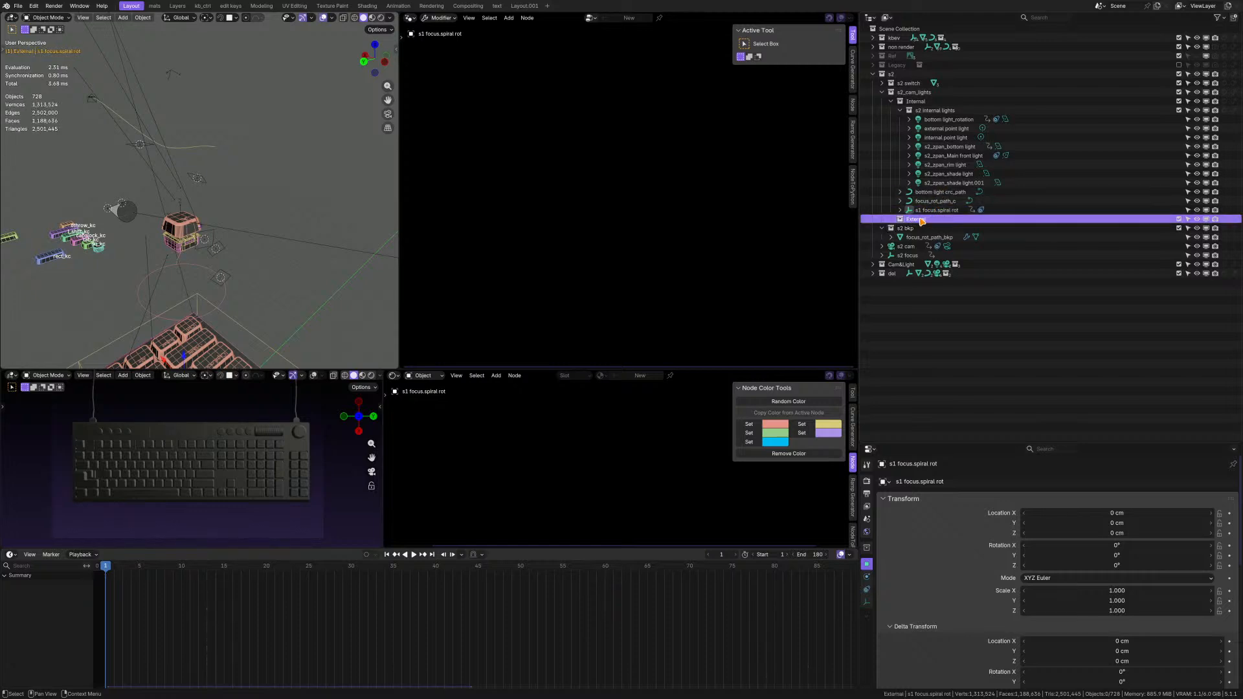
# Check the contents of s2 internal lights and rename its parent collection Internal as zpan.
pyautogui.click(900, 111)
pyautogui.click(936, 112)
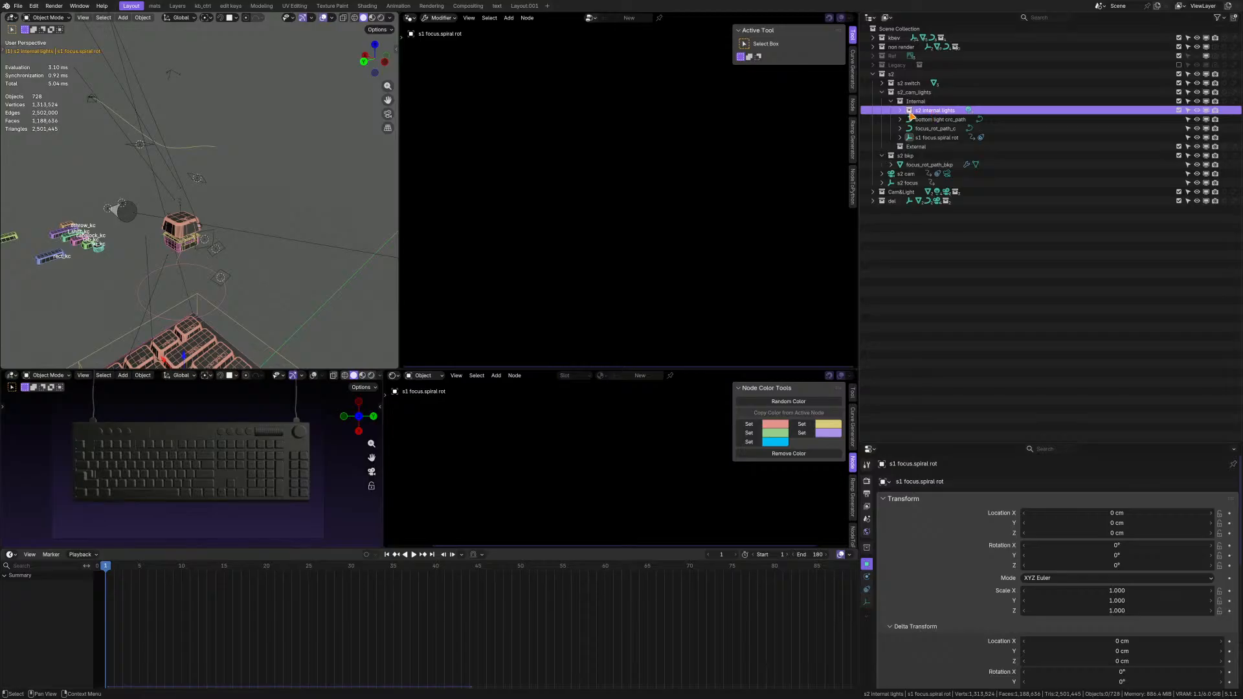
pyautogui.click(901, 111)
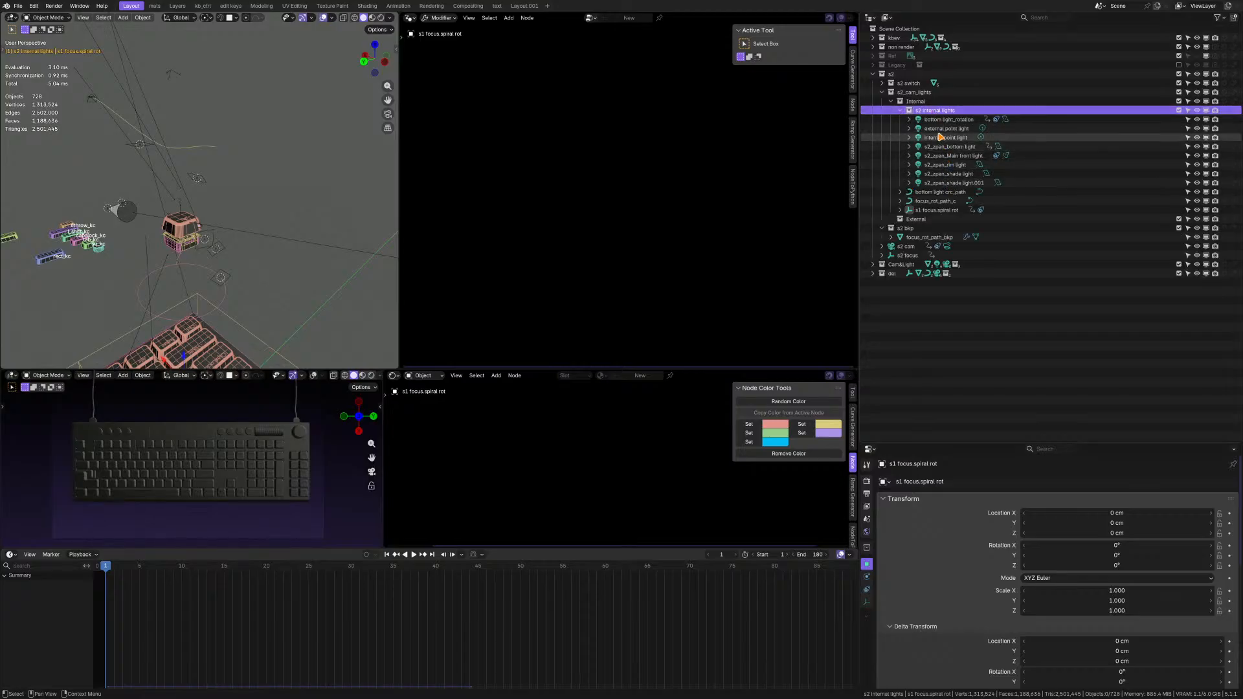
pyautogui.doubleClick(919, 101)
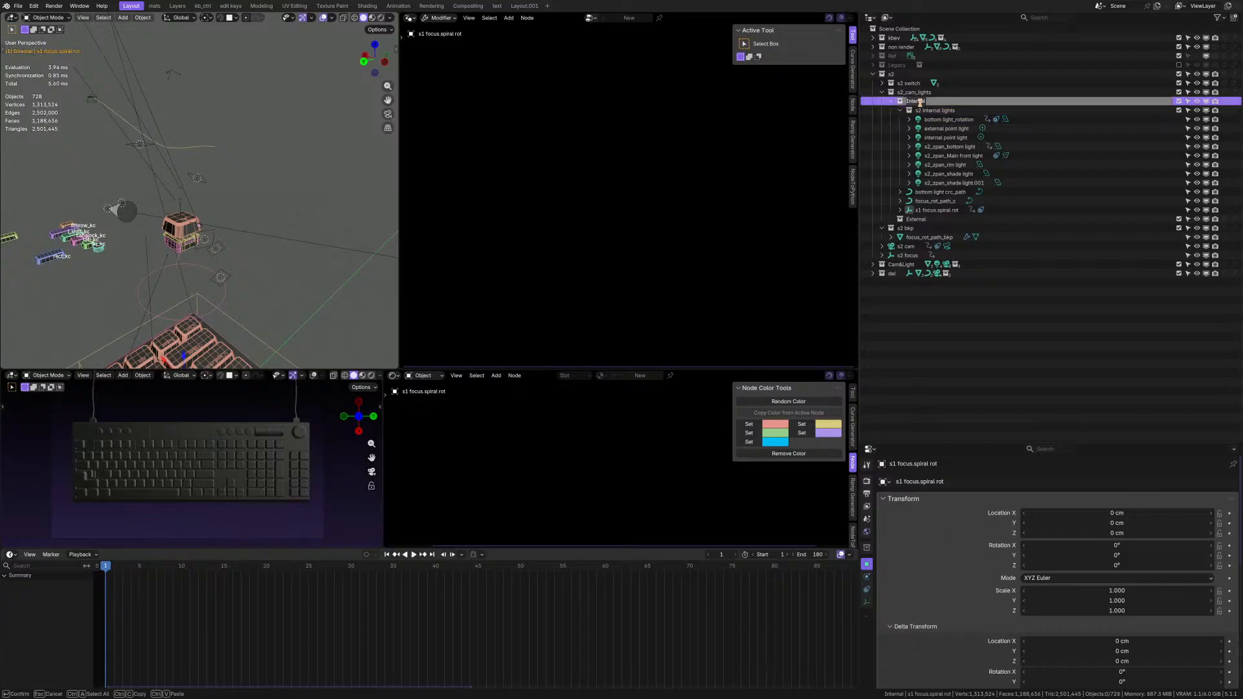
pyautogui.press('Return')
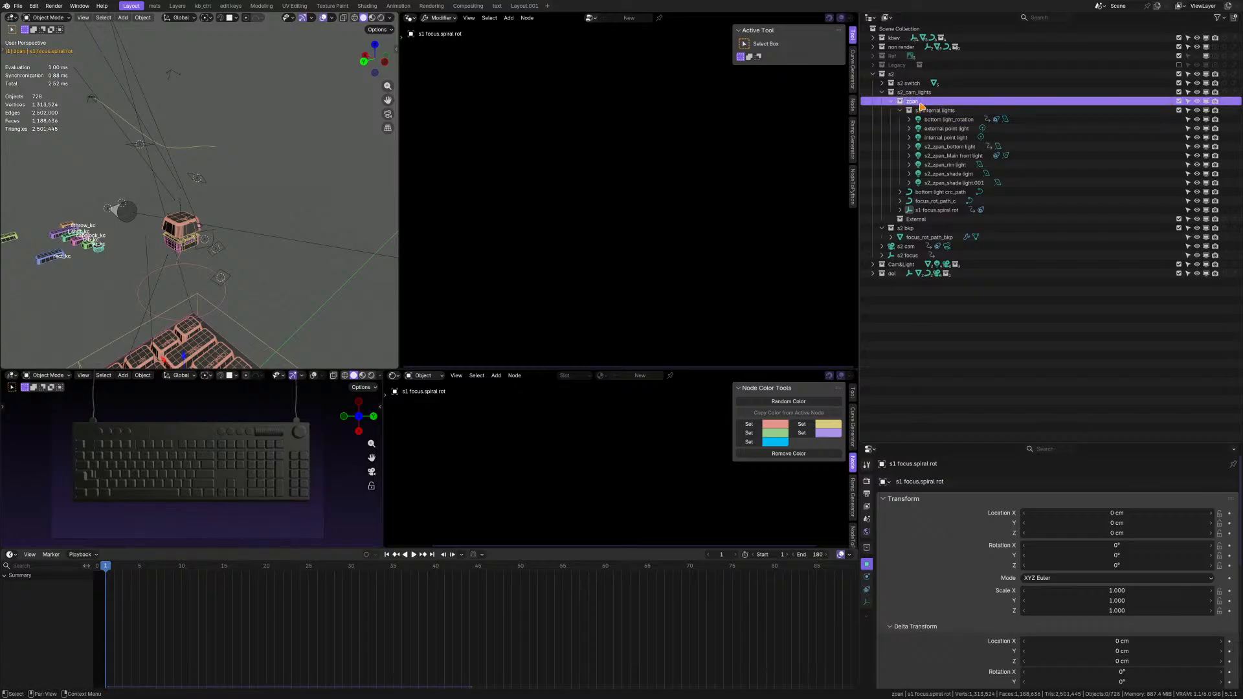
# Rename the s2 internal lights collection as s2 zpanlights and move it out of zpan, directly under s2_cam_lights.
pyautogui.click(932, 113)
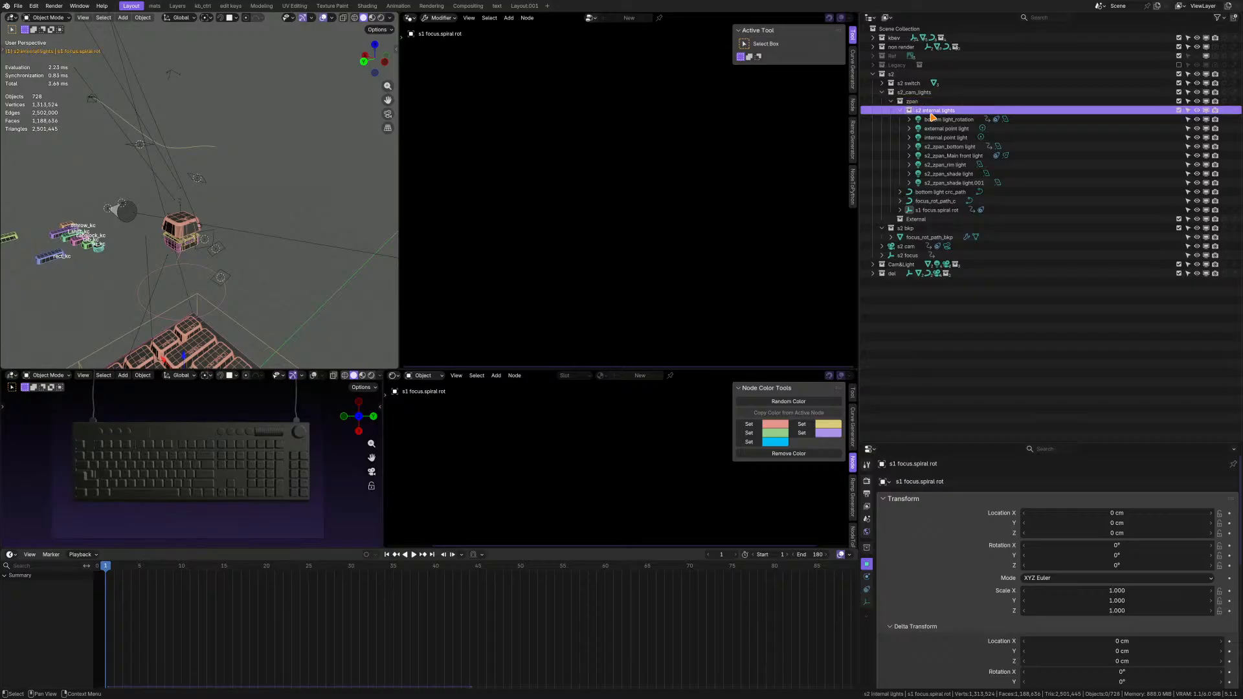
pyautogui.doubleClick(932, 111)
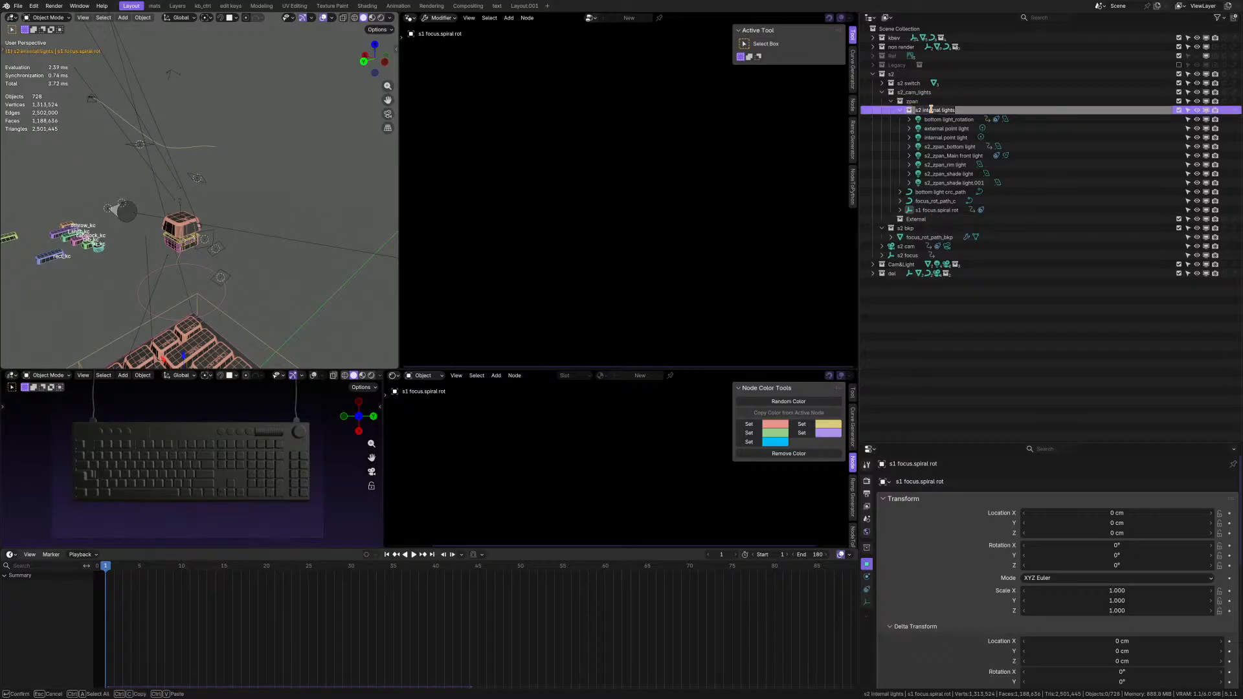
pyautogui.moveTo(948, 111); pyautogui.dragTo(923, 110)
pyautogui.write('zpan')
pyautogui.press('Return')
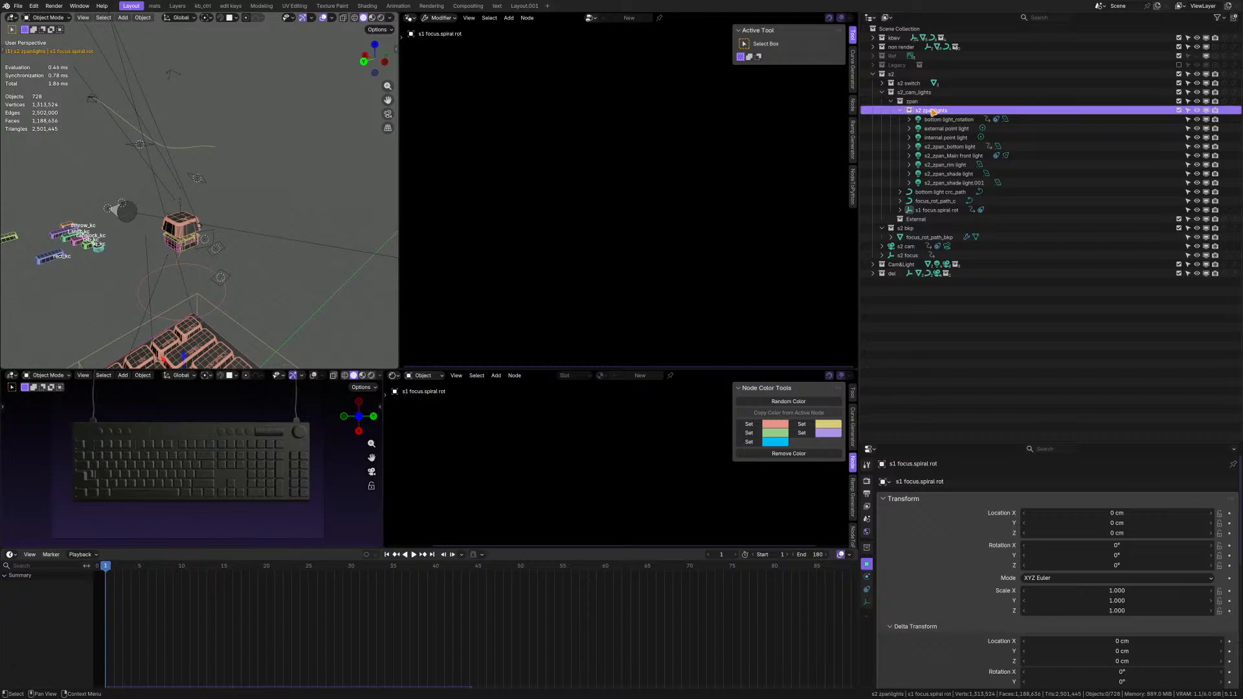
pyautogui.moveTo(932, 111); pyautogui.dragTo(914, 102)
pyautogui.click(926, 183)
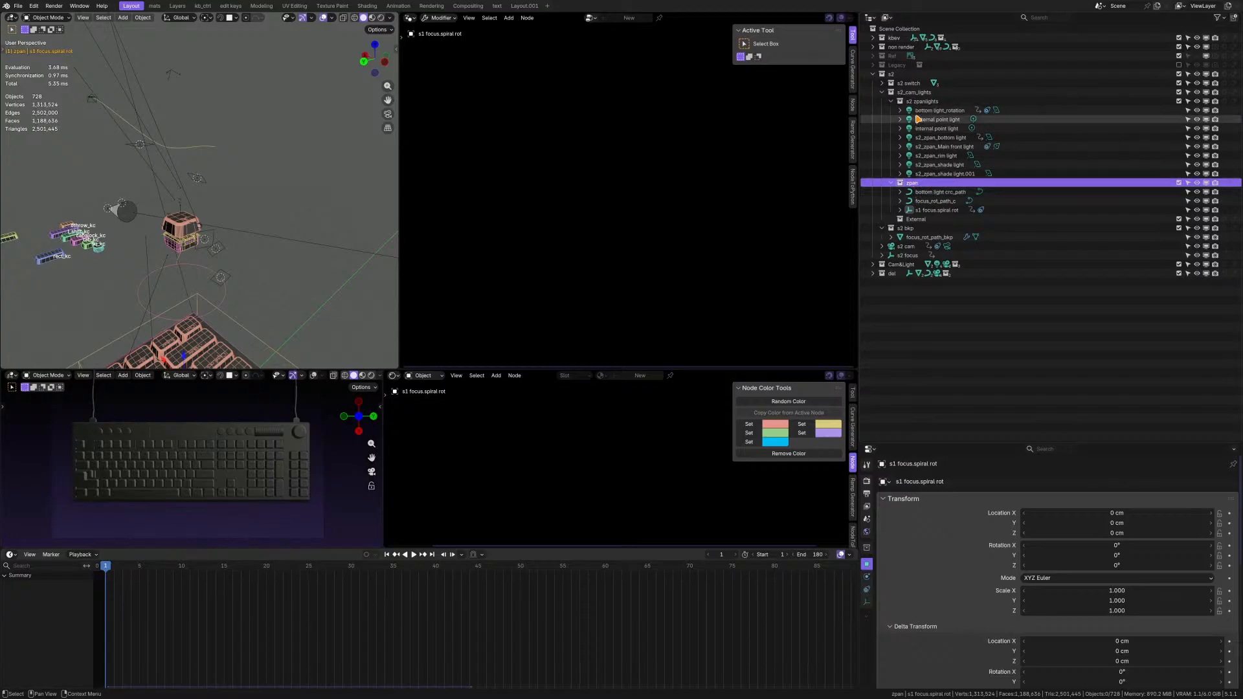
pyautogui.doubleClick(912, 182)
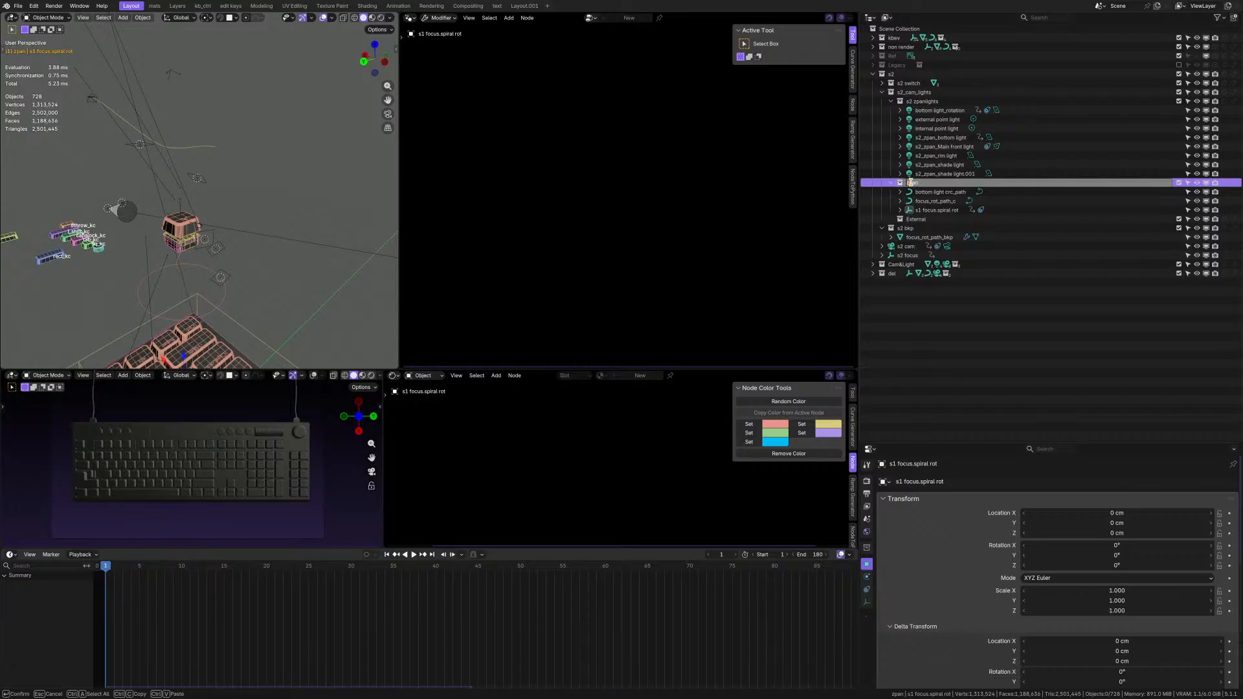
pyautogui.click(911, 183)
pyautogui.write('s2_')
pyautogui.press('Escape')
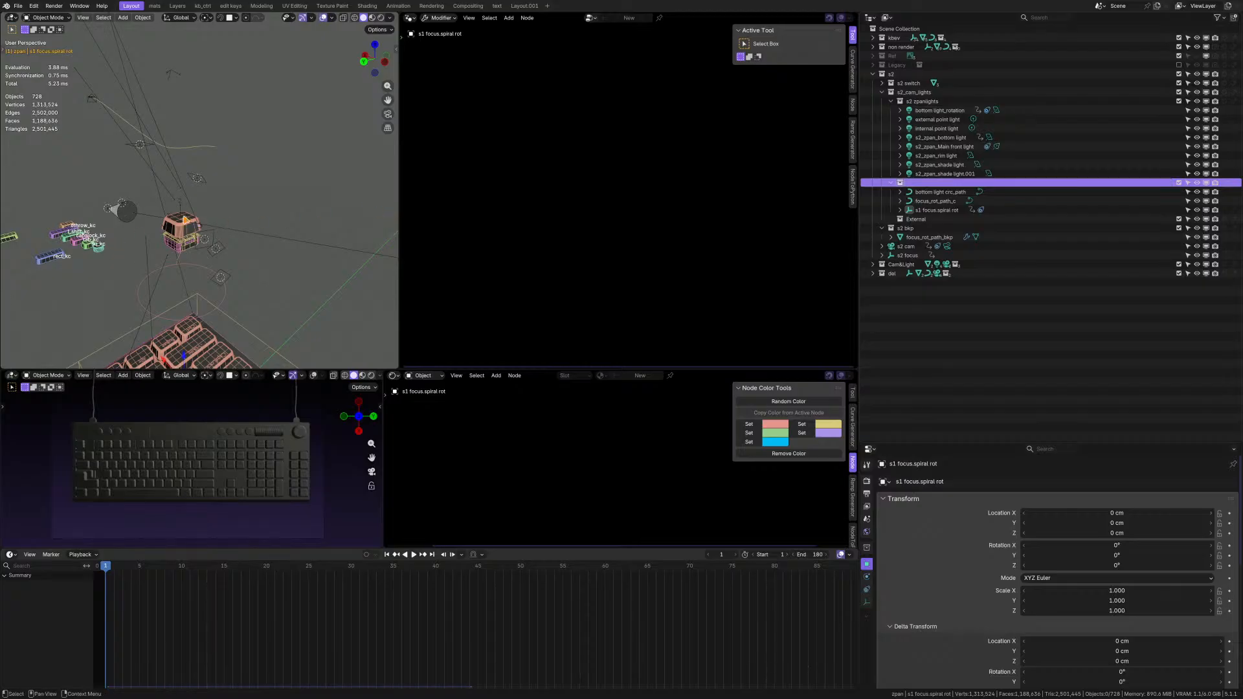
# Rename the zpan collection holding the paths and the spiral focus empty as s2 zpan.
pyautogui.scroll(4, 182, 221)
pyautogui.scroll(4, 182, 220)
pyautogui.moveTo(233, 214); pyautogui.dragTo(237, 215, button='middle')
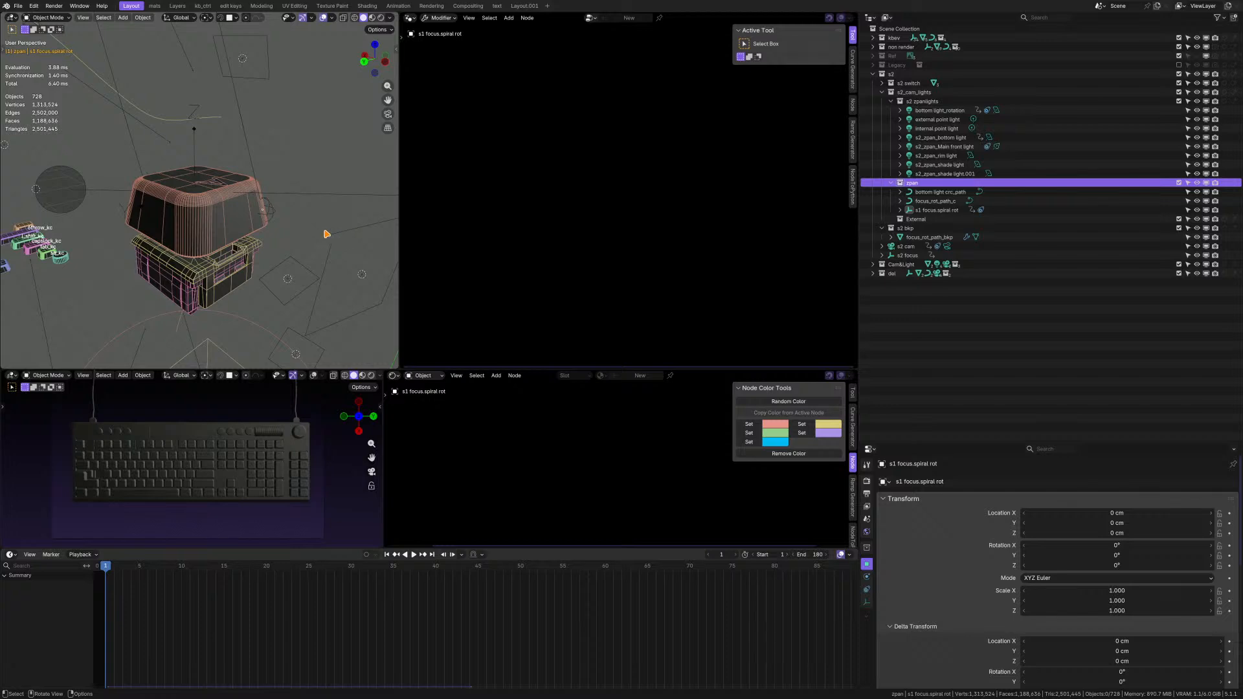
pyautogui.moveTo(226, 227); pyautogui.dragTo(226, 170, button='middle')
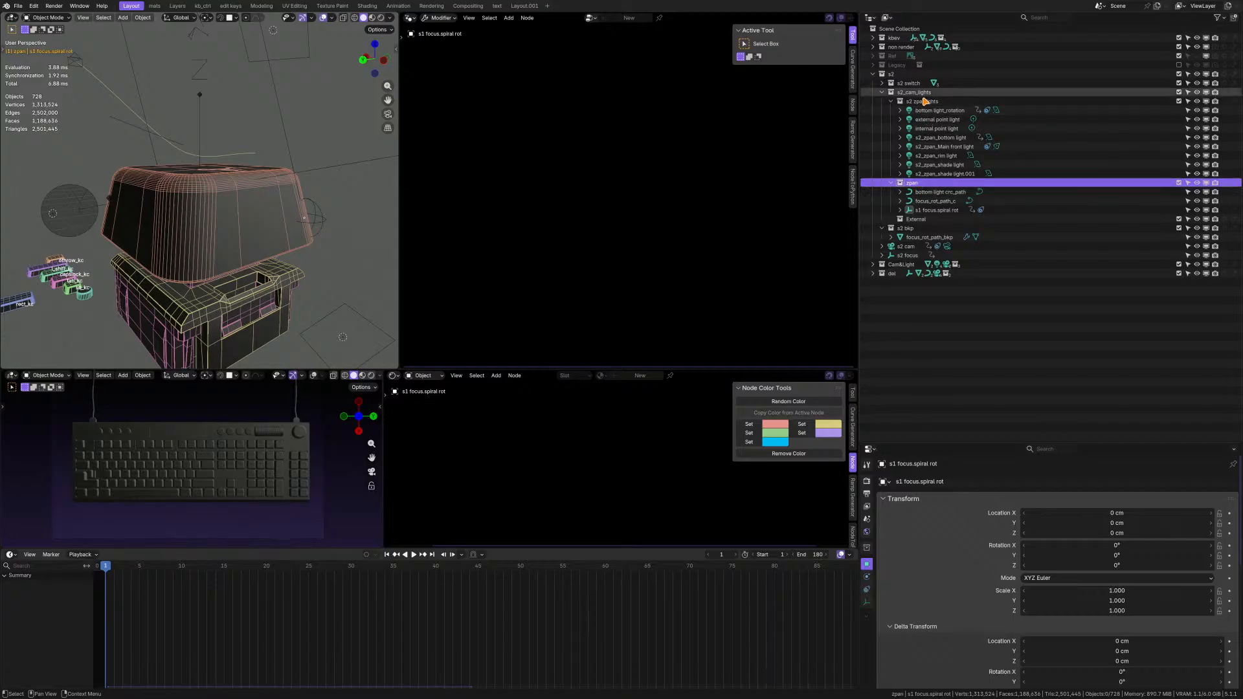
pyautogui.doubleClick(912, 184)
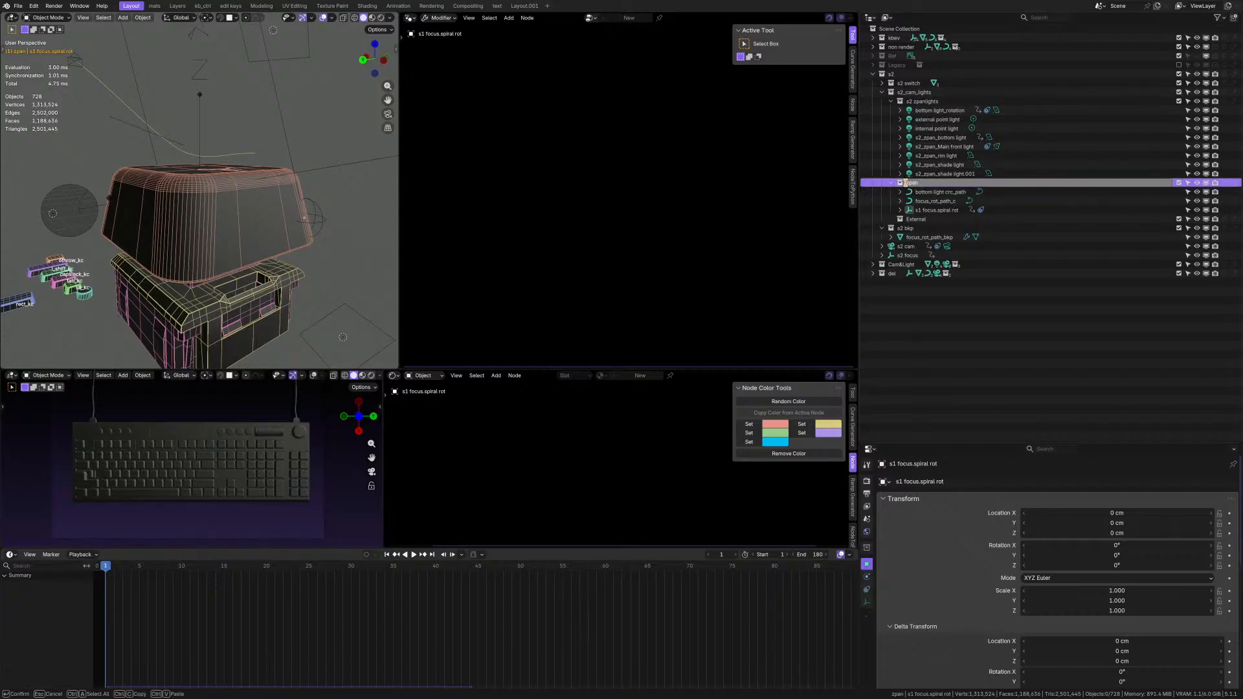
pyautogui.write('s2')
pyautogui.press('Return')
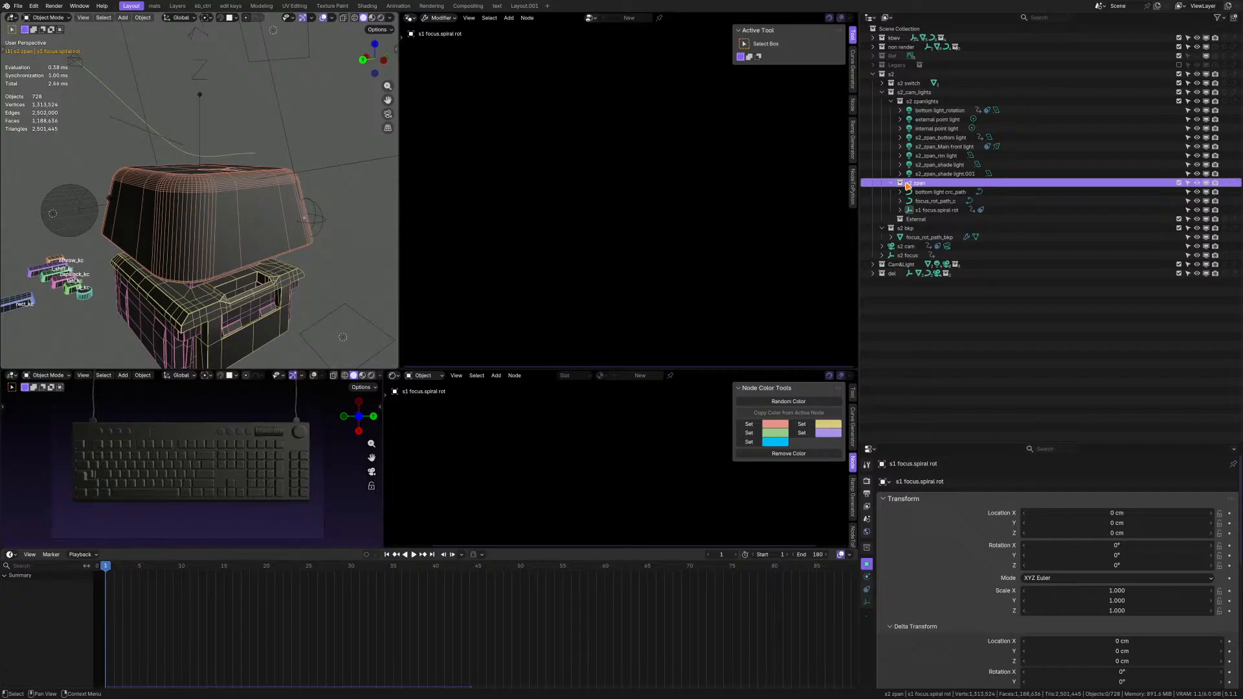
# Locate bottom light crc_path in the 3D view and rename its s2 zpan collection as s2 zpan others.
pyautogui.click(939, 192)
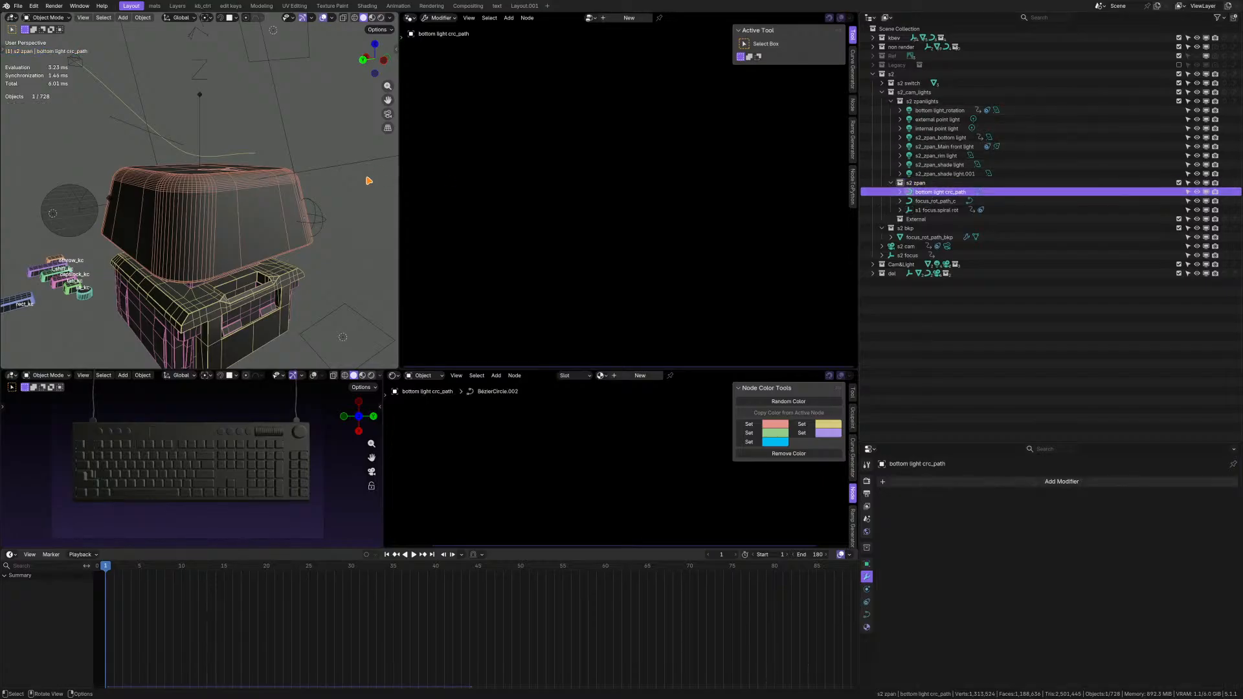
pyautogui.scroll(-5, 199, 199)
pyautogui.scroll(2, 199, 199)
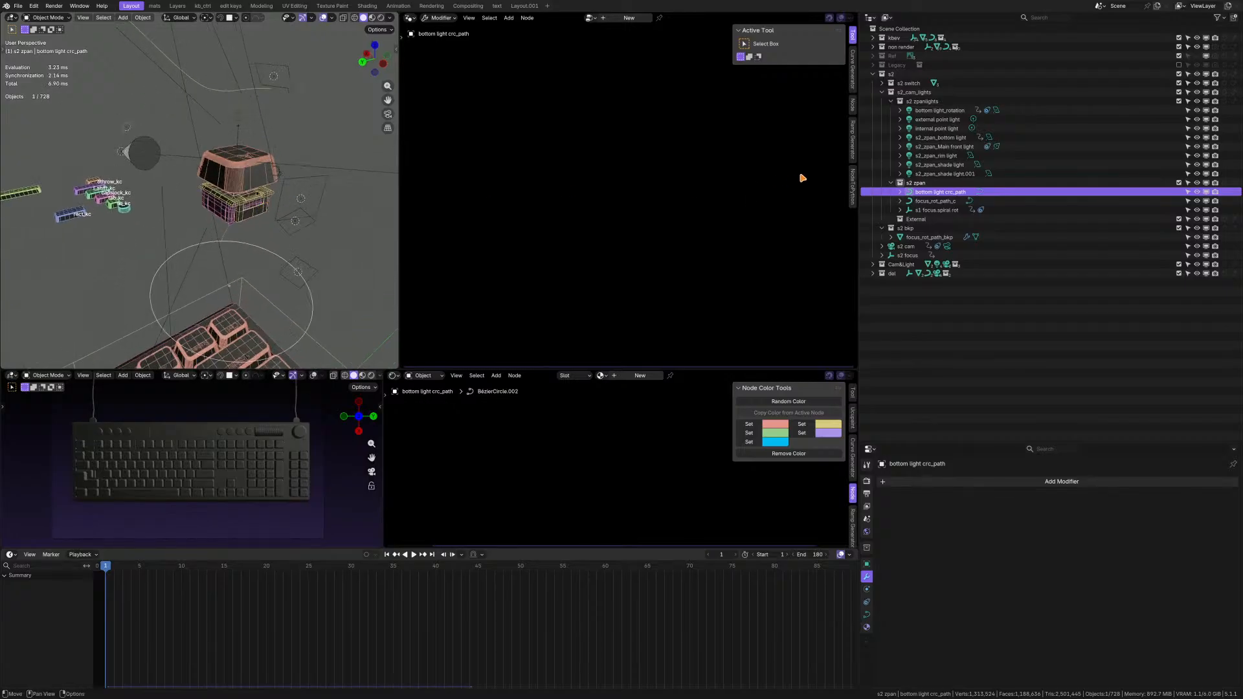
pyautogui.click(919, 183)
pyautogui.doubleClick(919, 184)
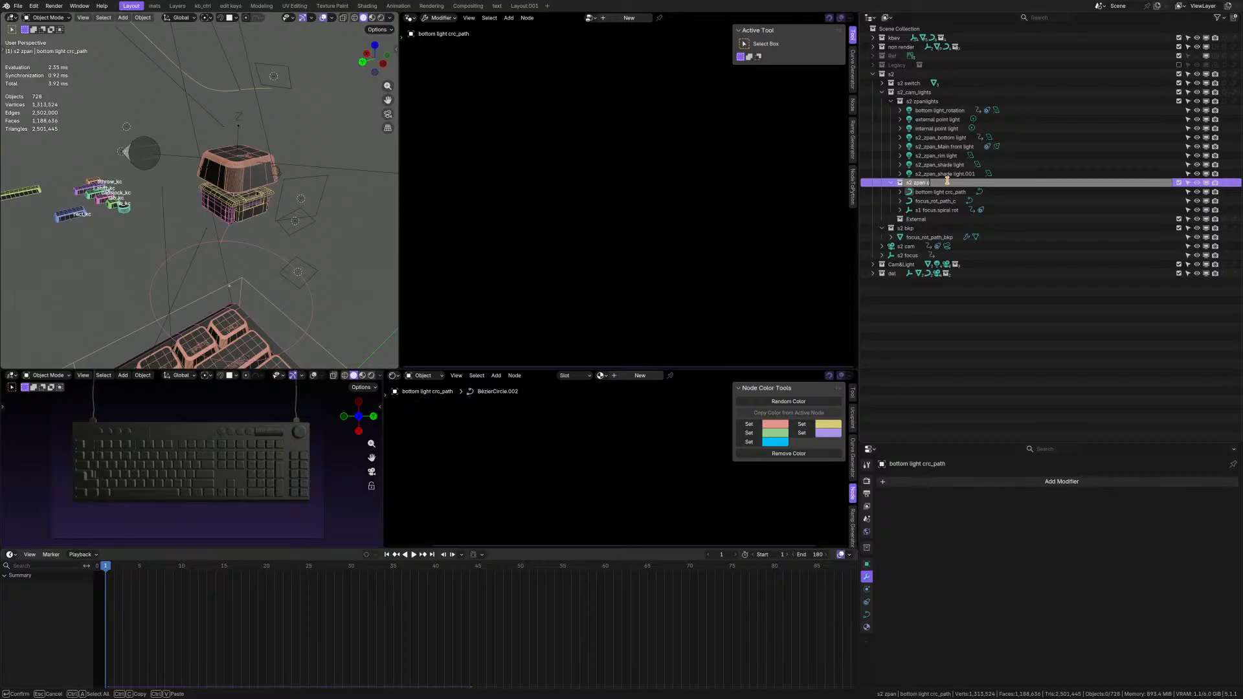
pyautogui.write('obke')
pyautogui.write(' o')
pyautogui.write('thers')
pyautogui.press('Return')
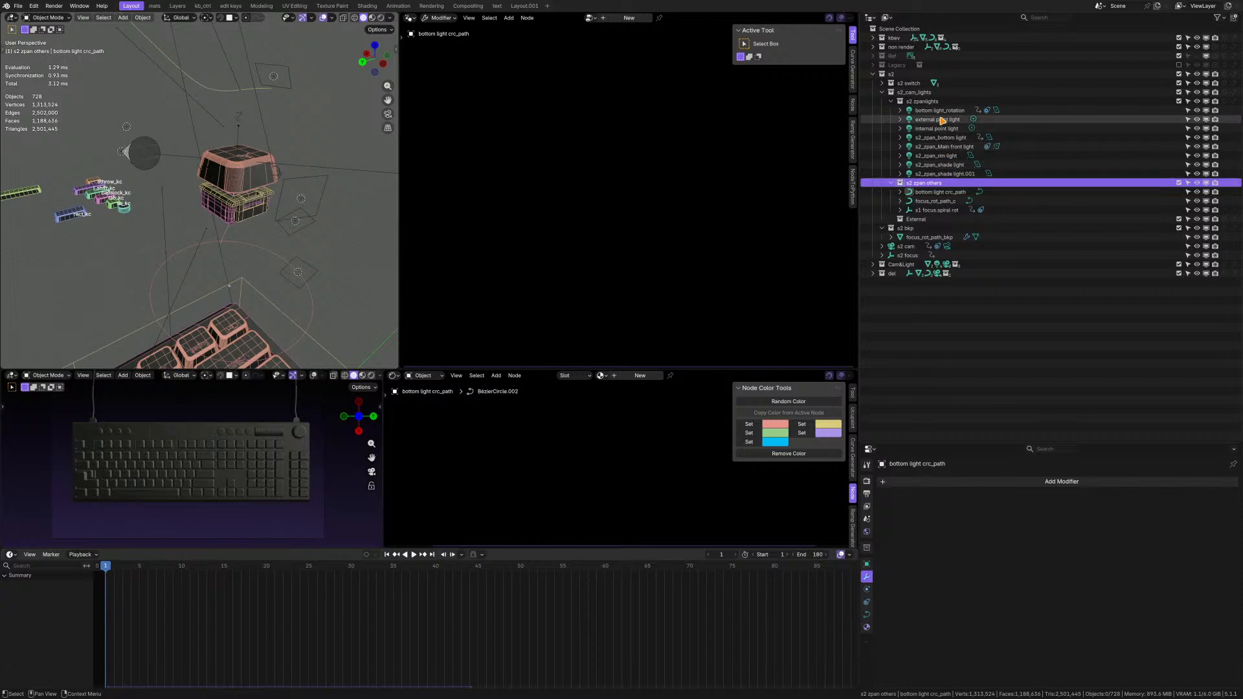
# Inspect the bottom light crc_path curve below the switch, and open the External collection's name for editing, keeping it as is.
pyautogui.click(941, 194)
pyautogui.scroll(-2, 333, 194)
pyautogui.moveTo(329, 197); pyautogui.dragTo(282, 175, button='middle')
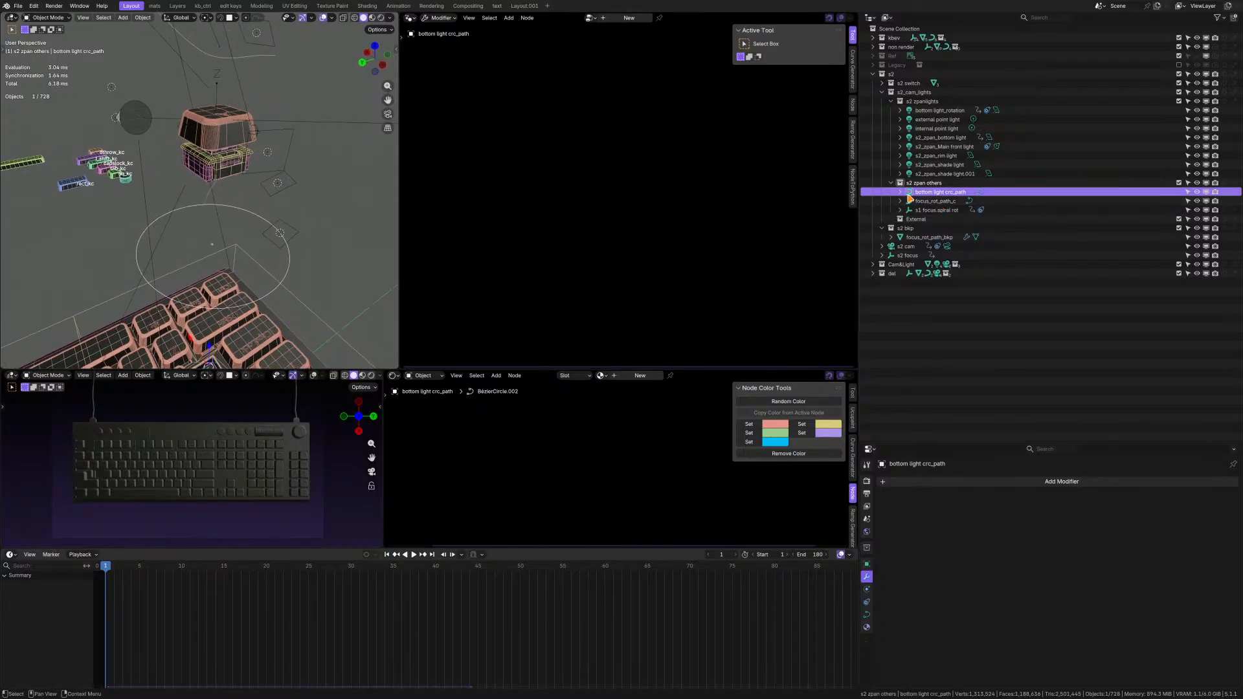
pyautogui.click(930, 220)
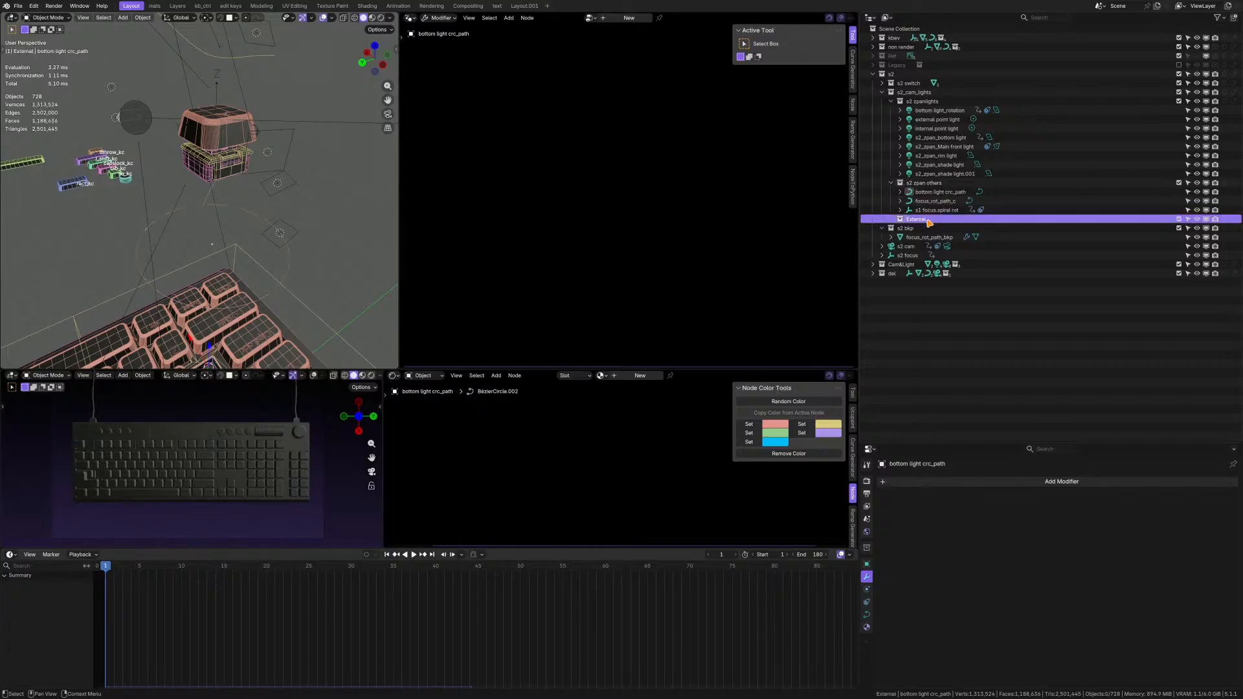
pyautogui.doubleClick(928, 220)
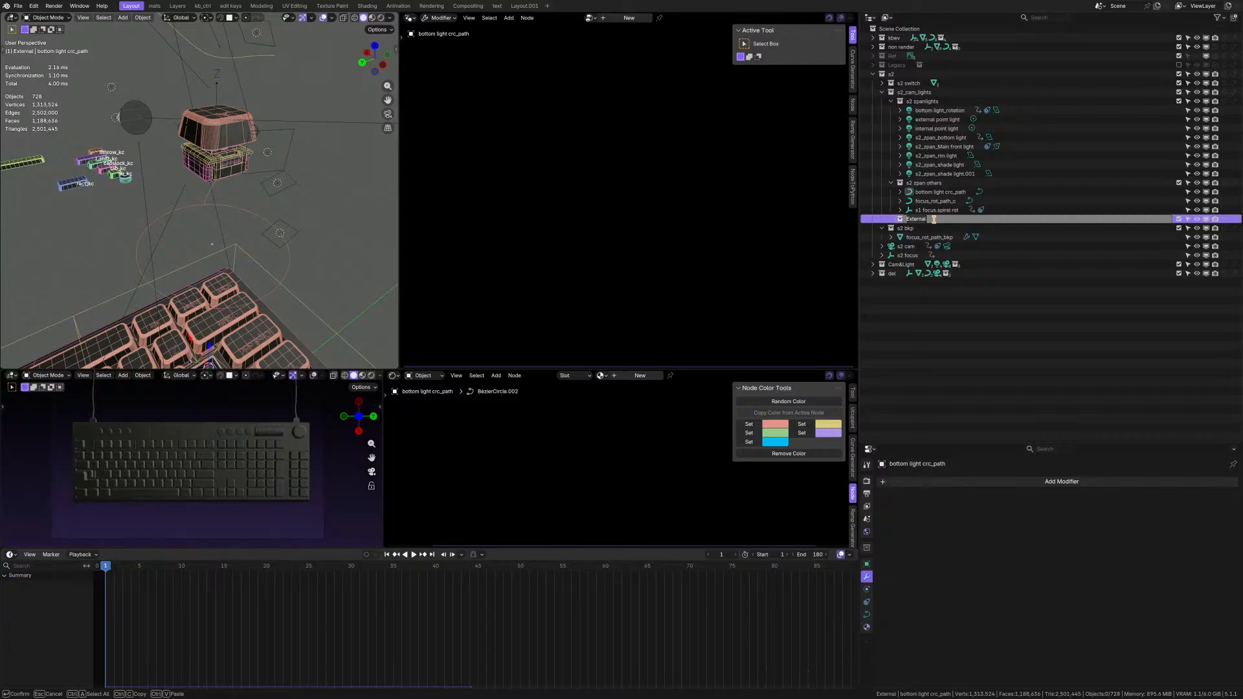
pyautogui.press('Return')
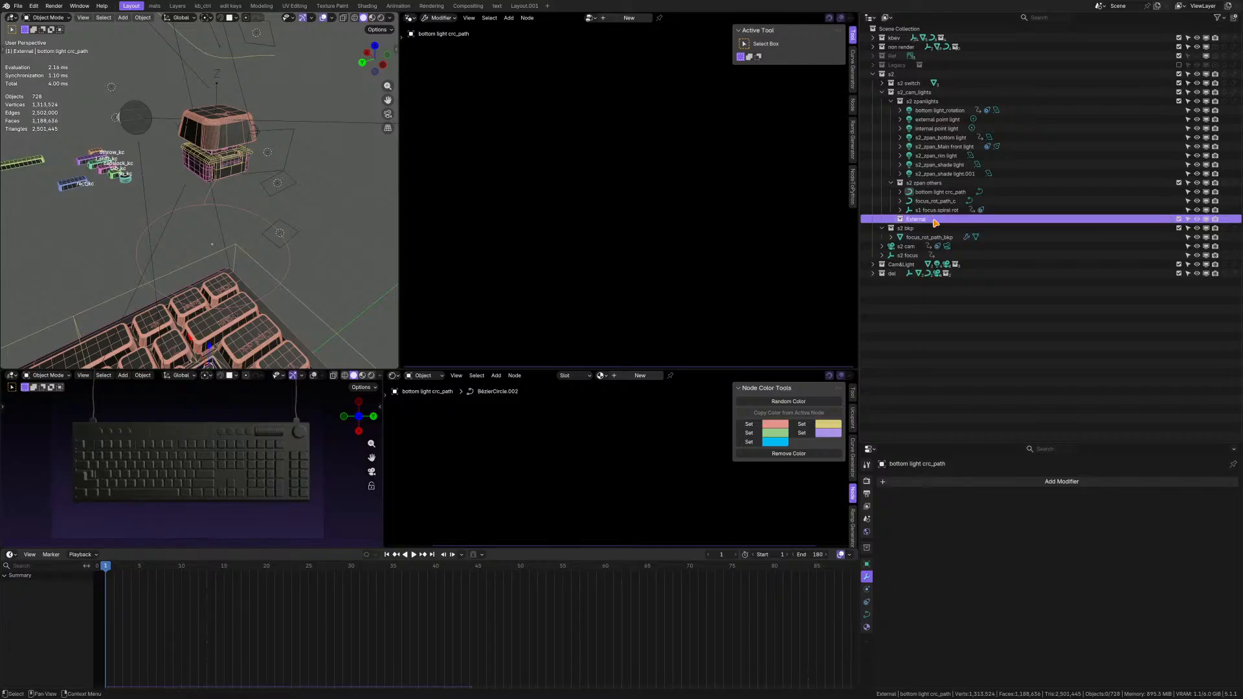
# Examine the lights and cameras around the whole keyboard in the 3D view, and show the full frame range in the timeline.
pyautogui.scroll(-3, 205, 235)
pyautogui.moveTo(206, 234); pyautogui.dragTo(286, 398, button='middle')
pyautogui.scroll(-5, 291, 588)
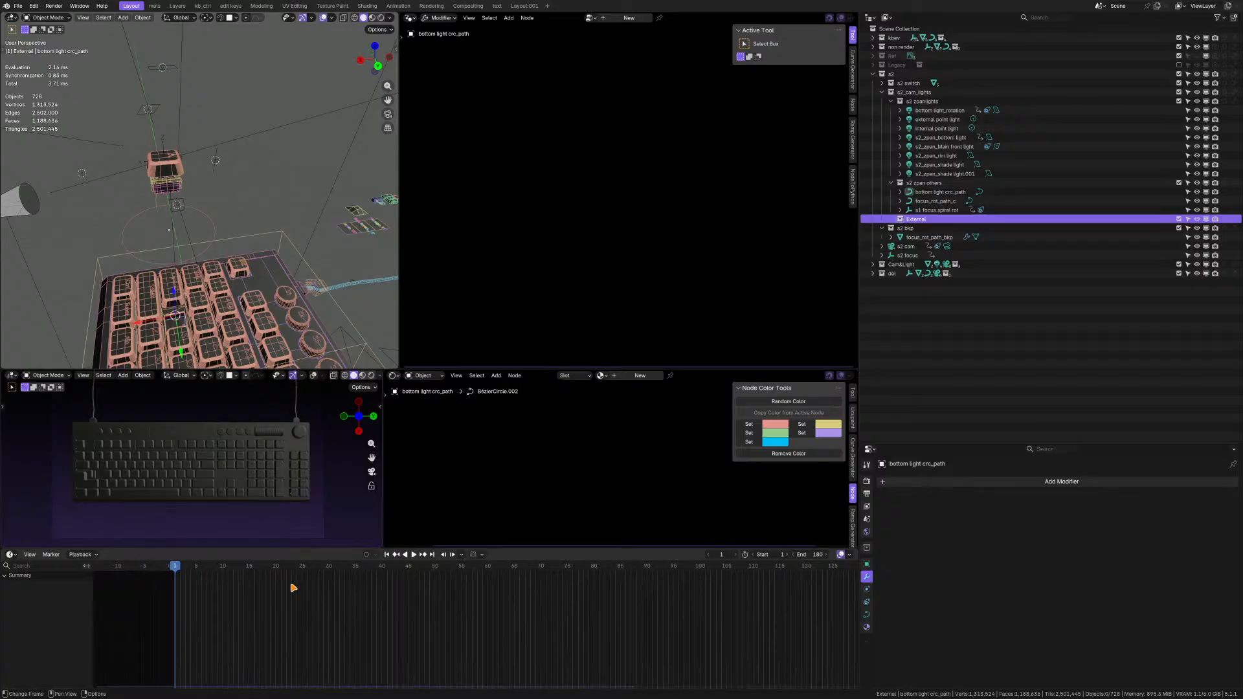
pyautogui.press('Home')
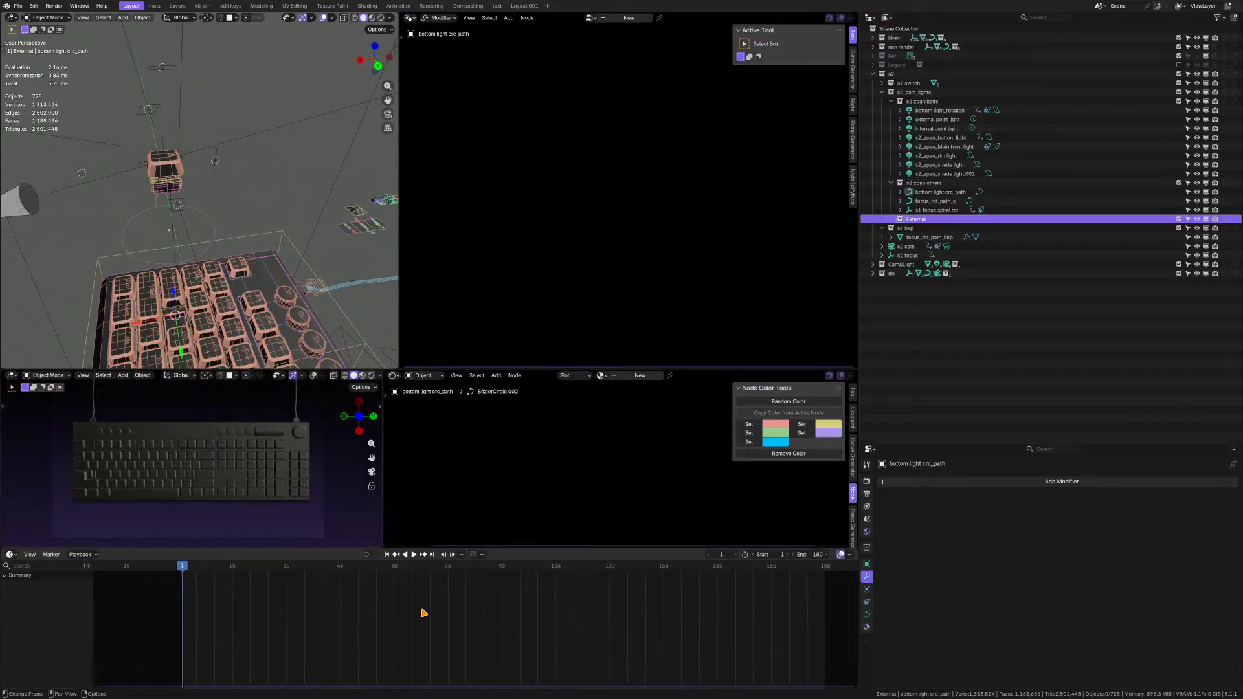
pyautogui.moveTo(176, 293); pyautogui.dragTo(234, 259, button='middle')
pyautogui.scroll(-5, 214, 279)
pyautogui.scroll(7, 235, 260)
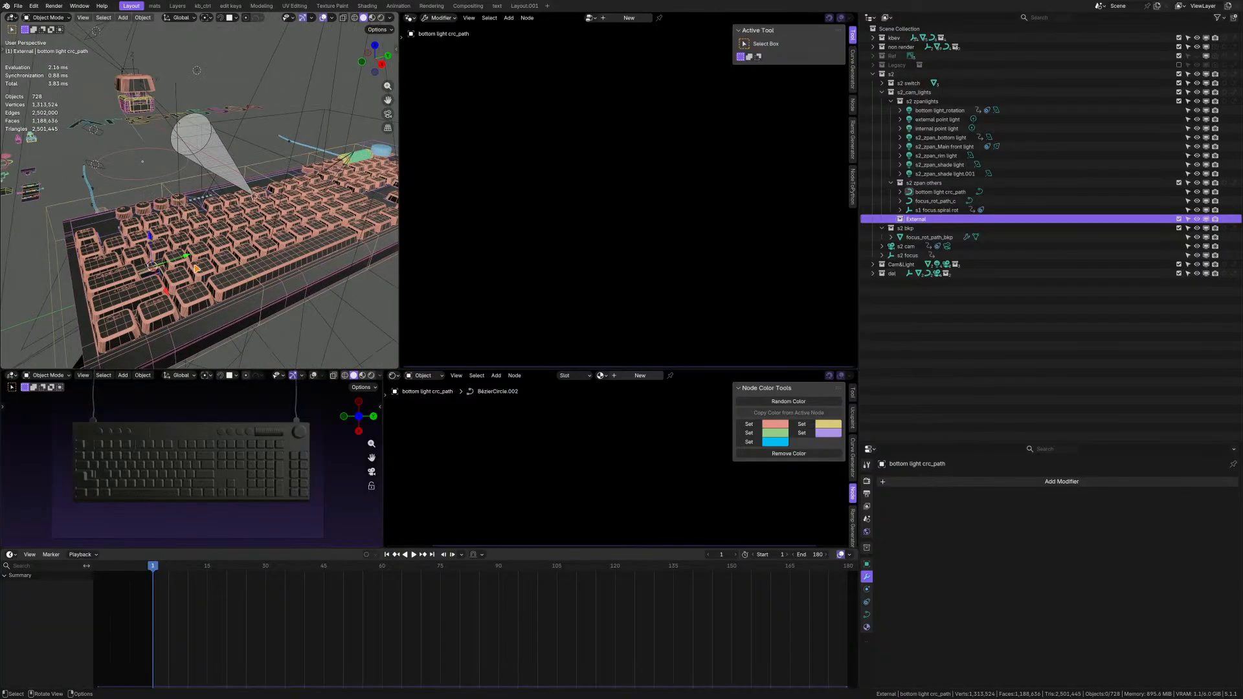
# Select the external point light and the keyboard mesh Main_Kb in the 3D view, and examine the mesh's kb_evy node group.
pyautogui.click(197, 269)
pyautogui.scroll(-4, 588, 423)
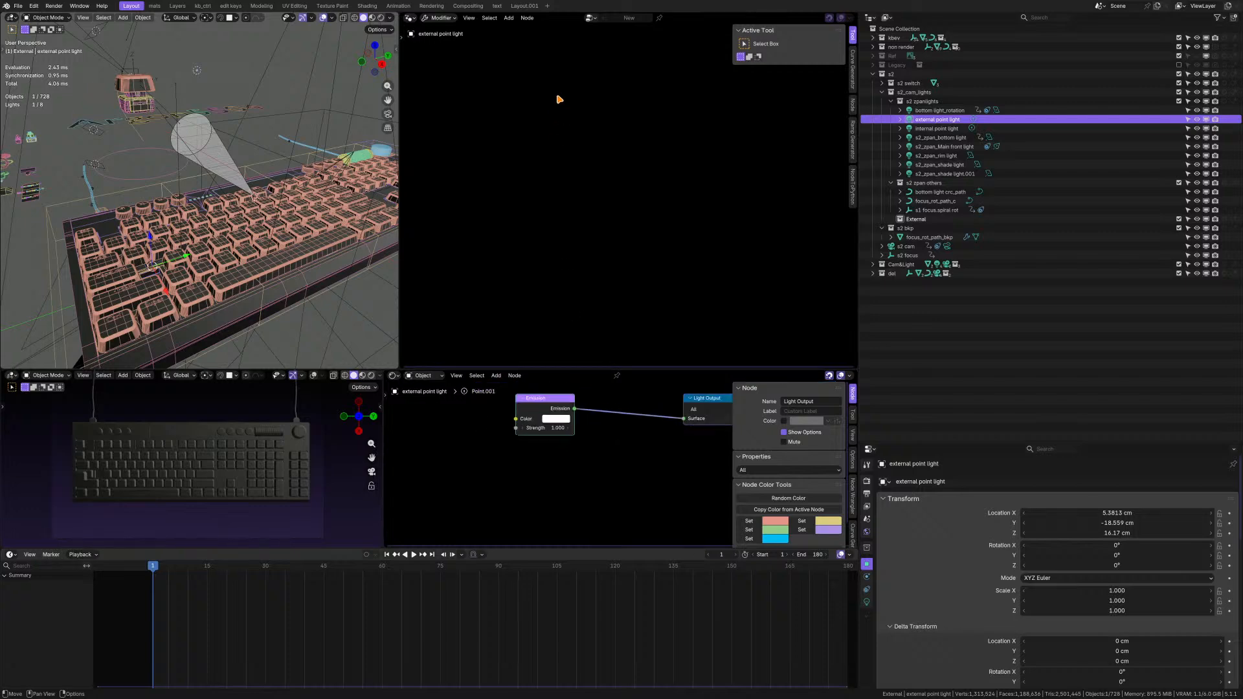
pyautogui.click(282, 269)
pyautogui.scroll(-2, 616, 205)
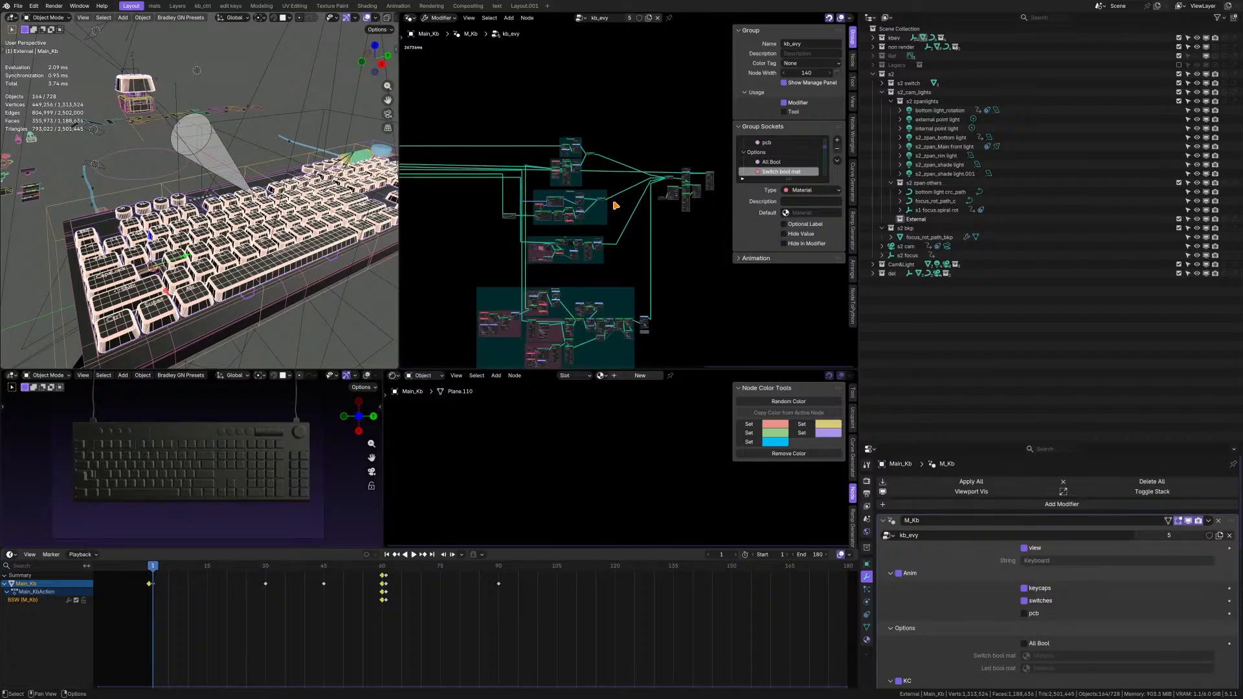
pyautogui.scroll(1, 616, 206)
pyautogui.keyDown('shift'); pyautogui.moveTo(17, 177); pyautogui.dragTo(32, 192, button='middle'); pyautogui.keyUp('shift')
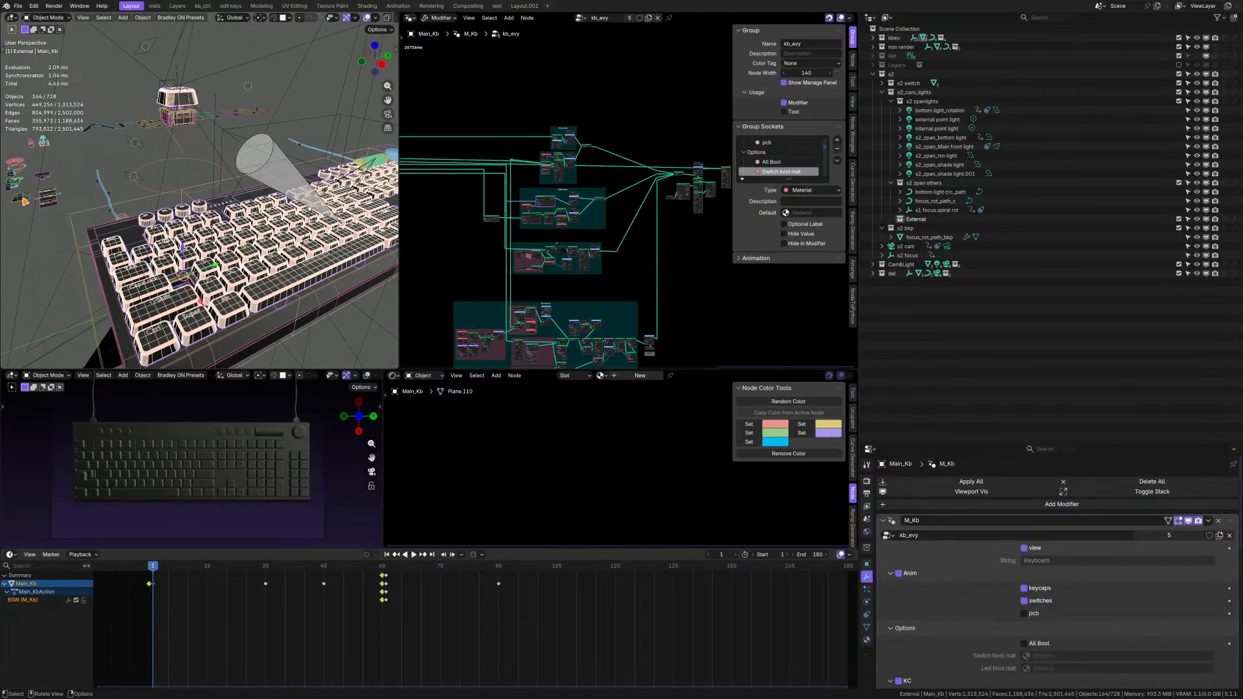
# Select the Controller object beside the keyboard and examine the Menu Switch and its Value nodes inside the kc_anim1 node group.
pyautogui.click(23, 200)
pyautogui.scroll(4, 592, 202)
pyautogui.press('Tab')
pyautogui.scroll(3, 611, 194)
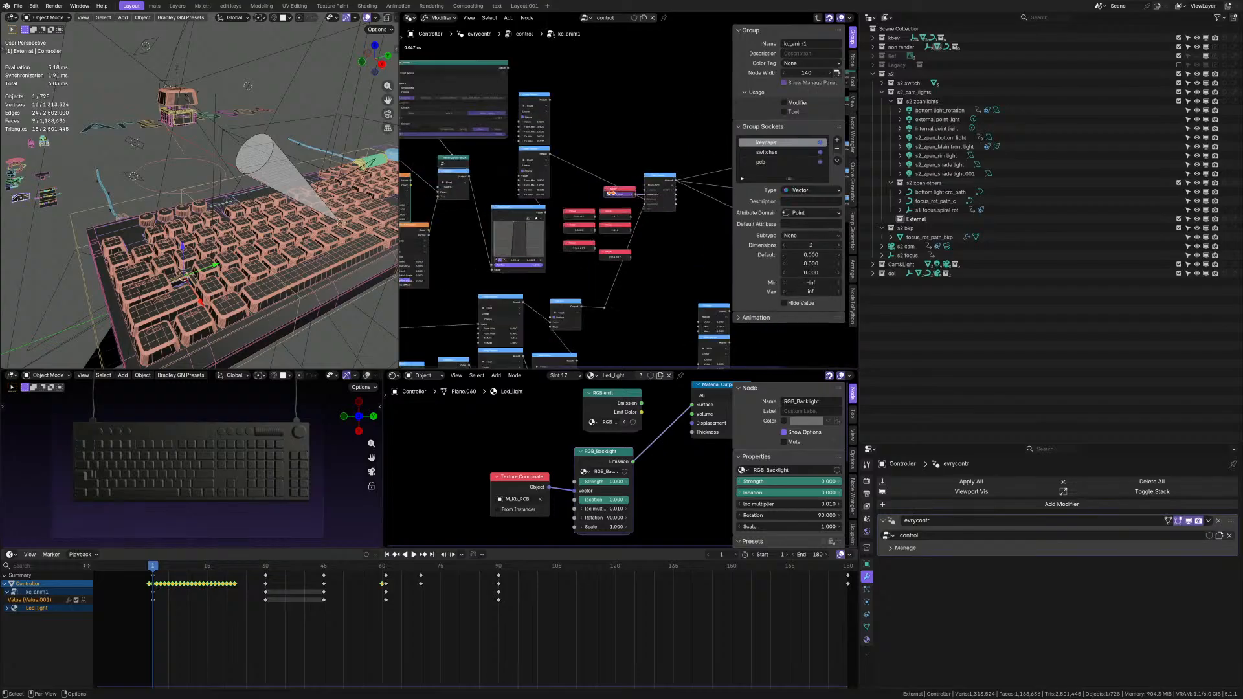
pyautogui.scroll(4, 610, 193)
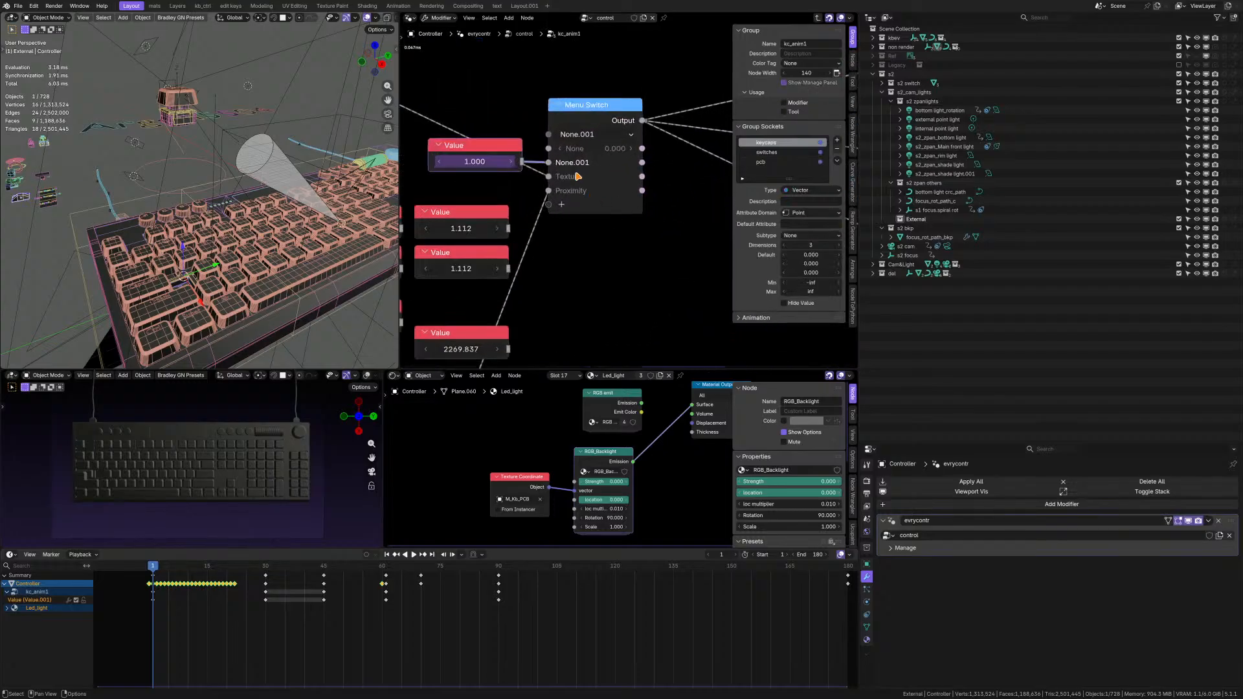
pyautogui.scroll(-7, 579, 178)
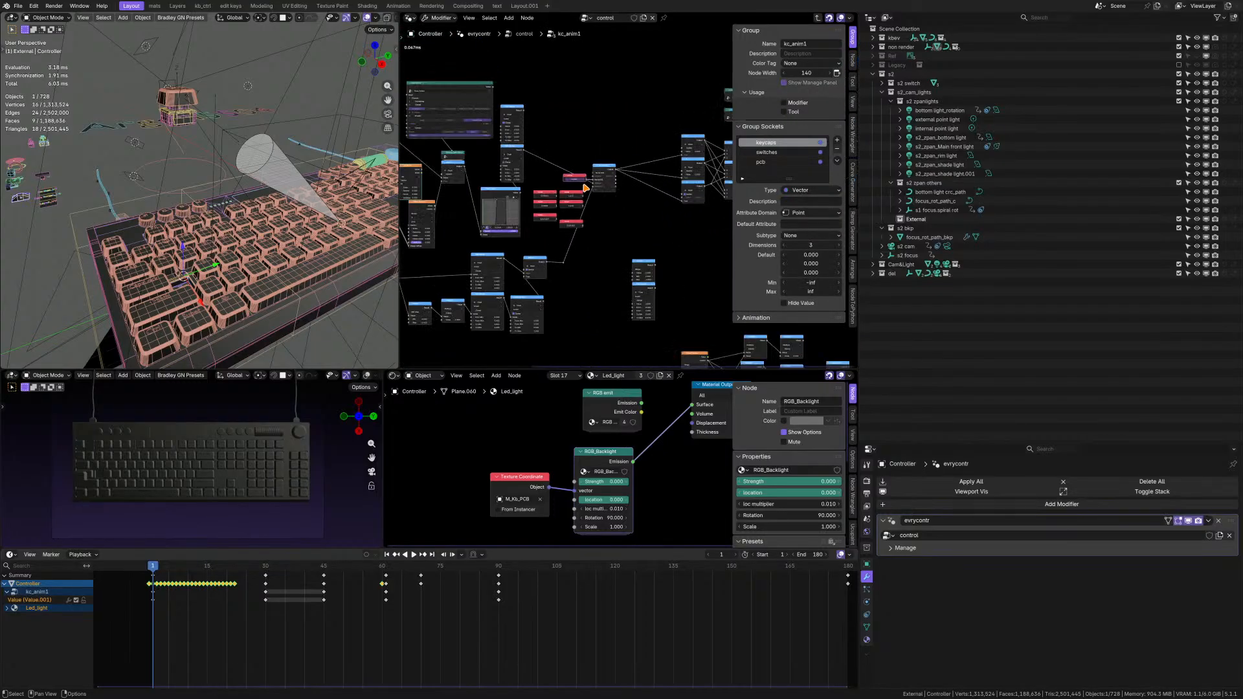
pyautogui.moveTo(586, 187); pyautogui.dragTo(609, 186, button='middle')
pyautogui.scroll(4, 563, 197)
pyautogui.moveTo(474, 214); pyautogui.dragTo(491, 234, button='middle')
pyautogui.scroll(5, 609, 230)
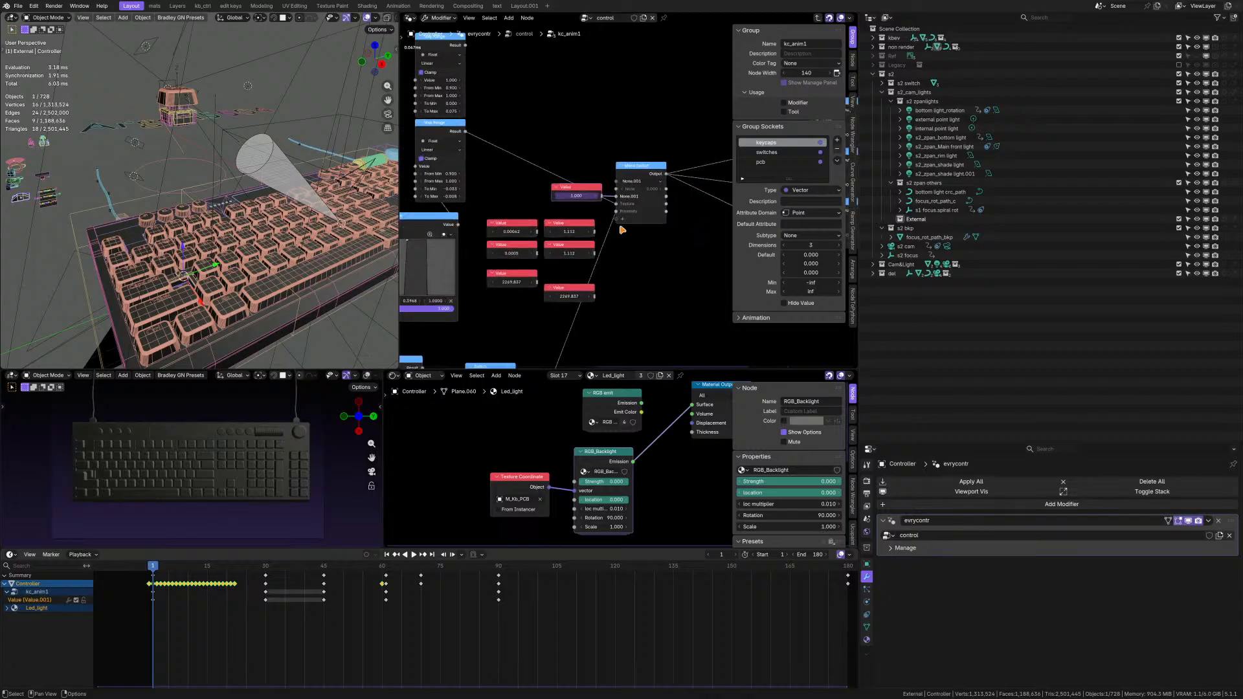
pyautogui.moveTo(622, 231); pyautogui.dragTo(839, 292, button='middle')
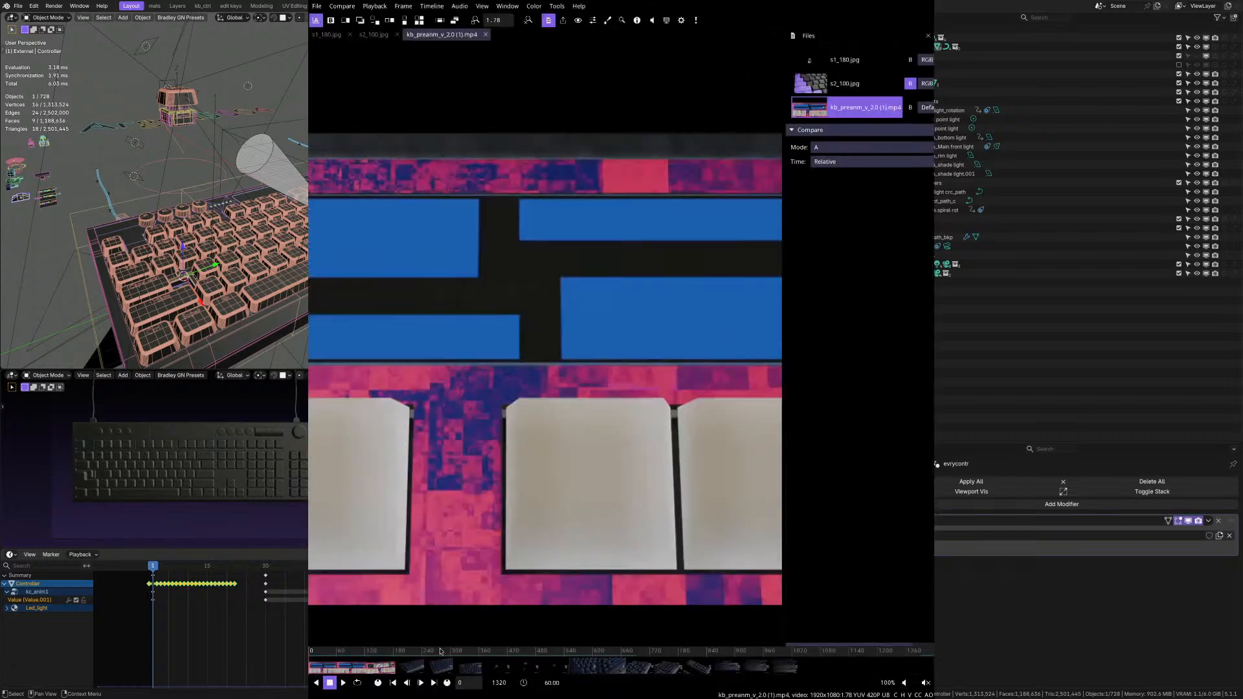
# Switch to the video player and scrub kb_preanm_v_2.0 (1).mp4 around the cut from Shot 2 to Shot 3, stopping at frame 534.
pyautogui.click(456, 651)
pyautogui.moveTo(456, 652); pyautogui.dragTo(554, 656)
pyautogui.scroll(-5, 553, 385)
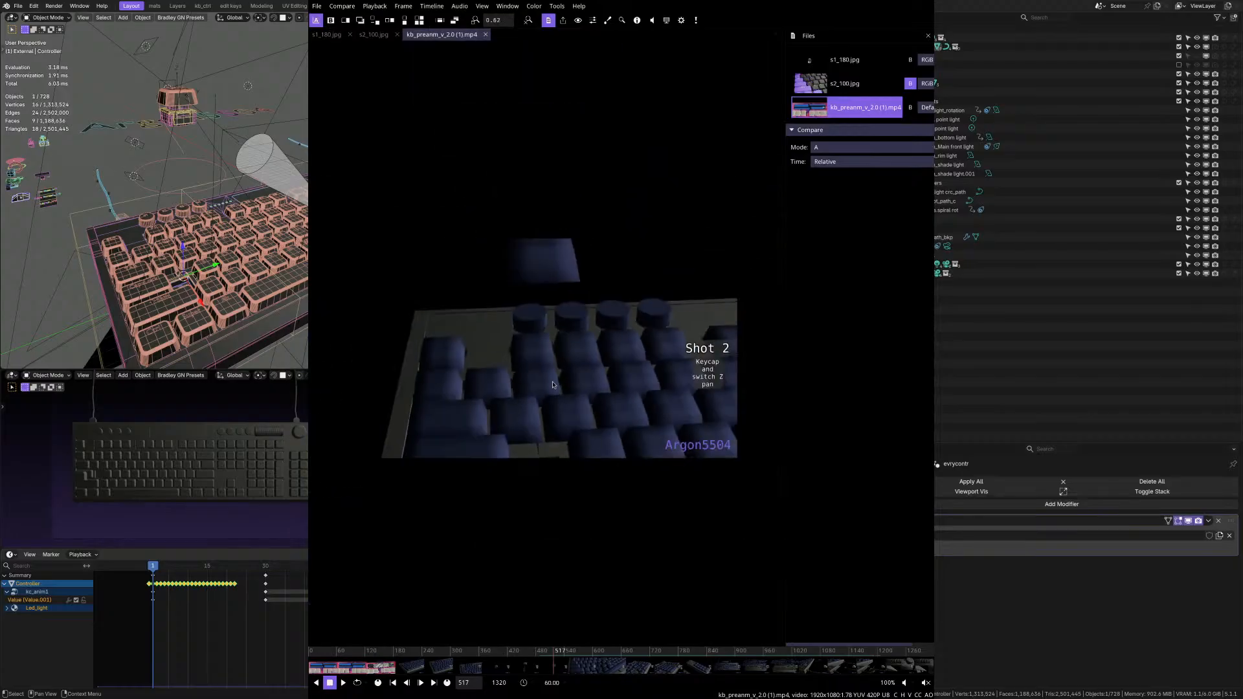
pyautogui.moveTo(553, 654); pyautogui.dragTo(567, 656)
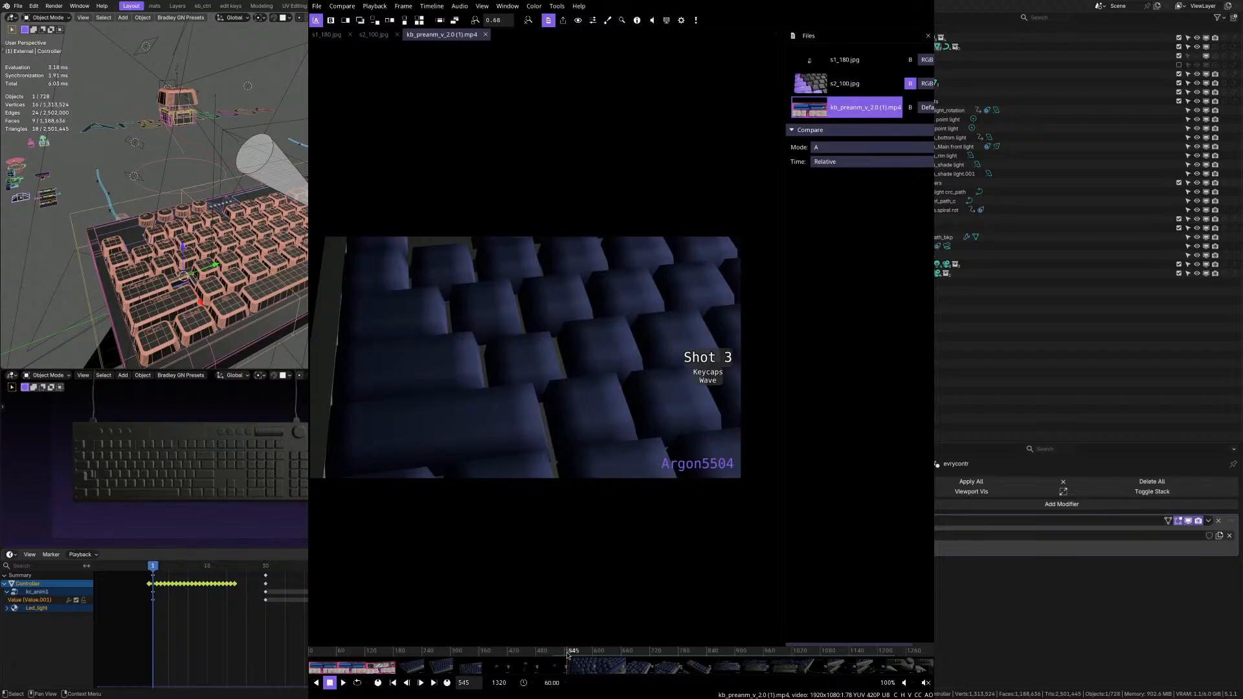
pyautogui.click(567, 655)
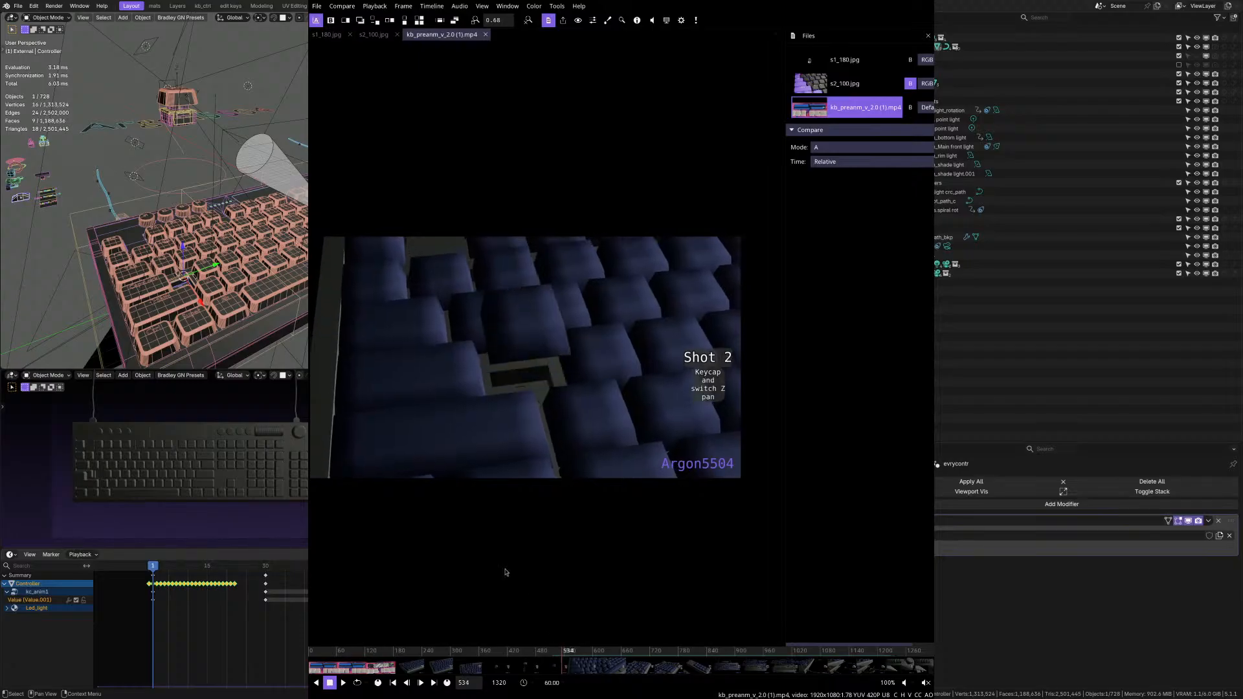